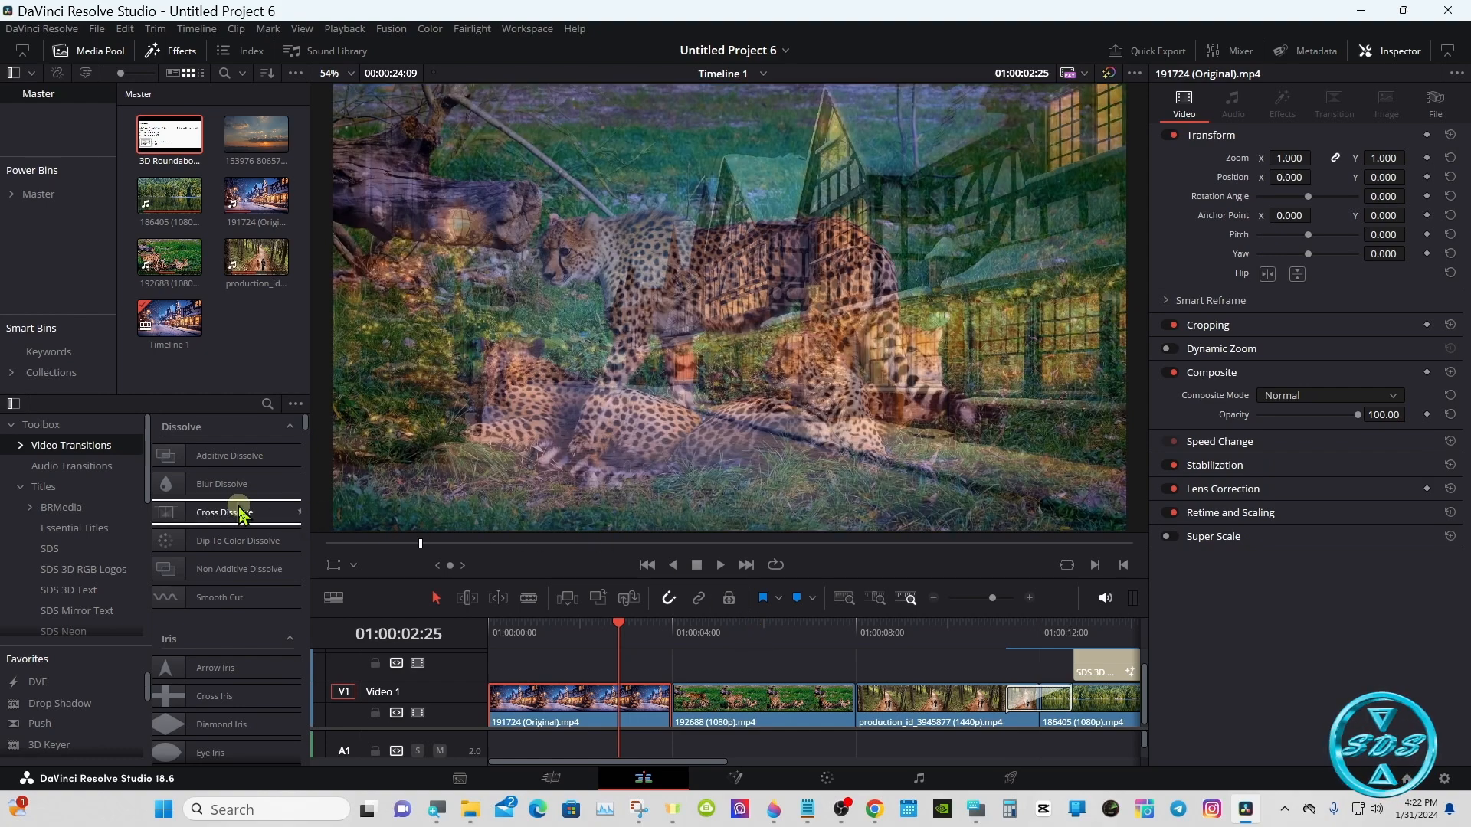
Add a Cross Dissolve between the 191724 and 192688 clips and convert it to a Fusion Cross Dissolve.
left_click_drag(239, 514, 692, 684)
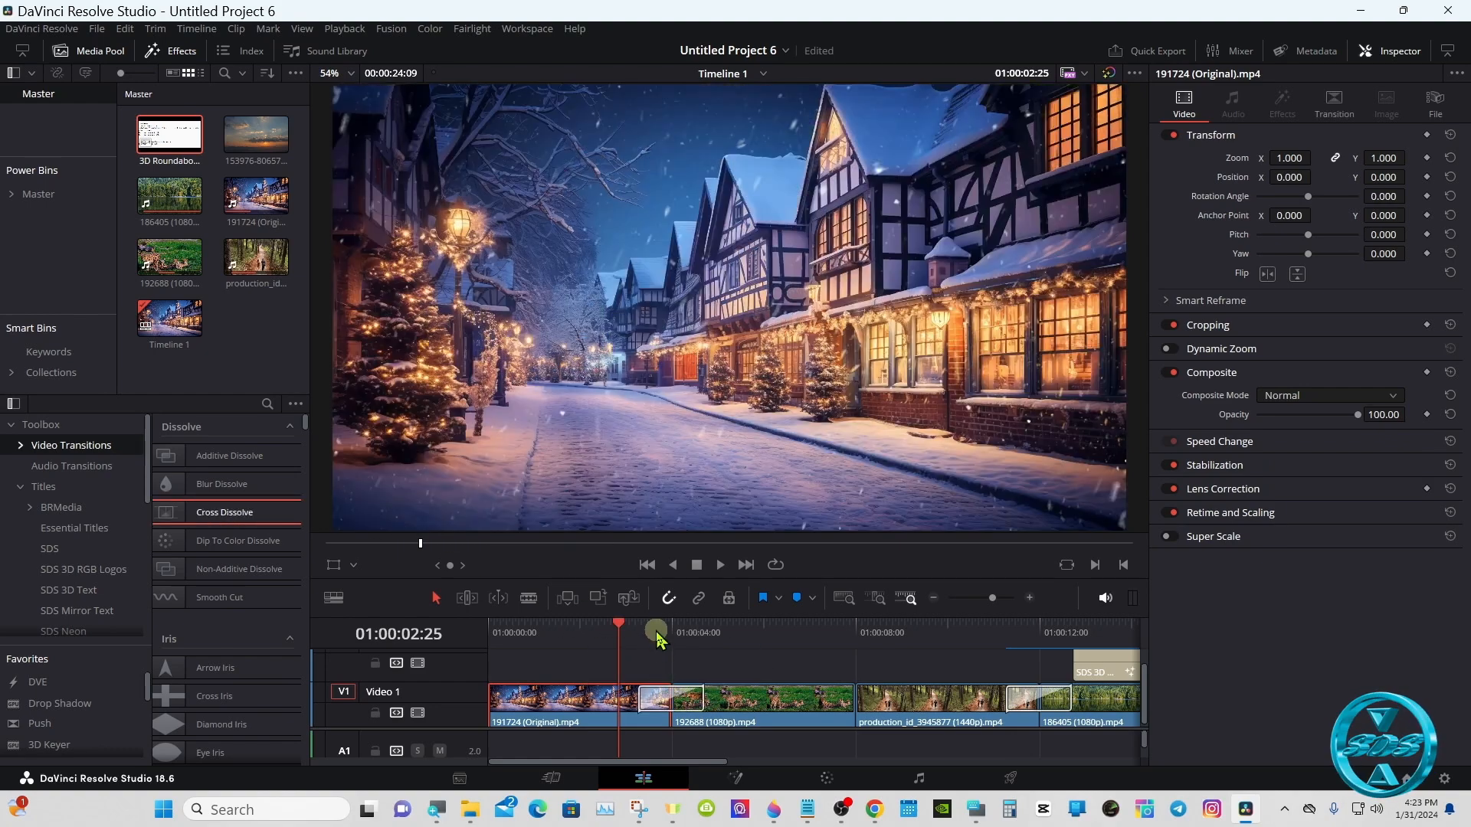
left_click(657, 635)
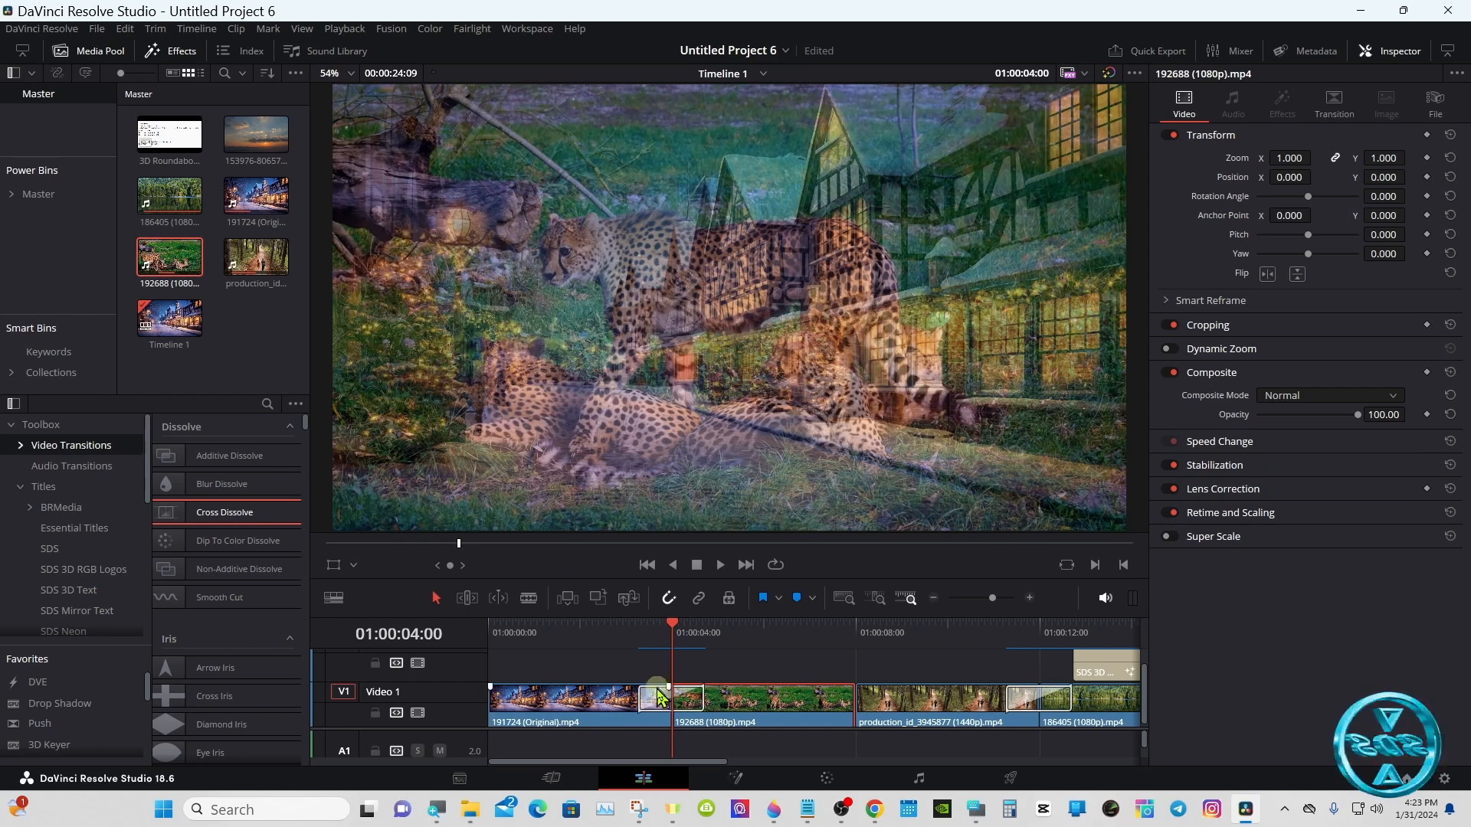
right_click(660, 700)
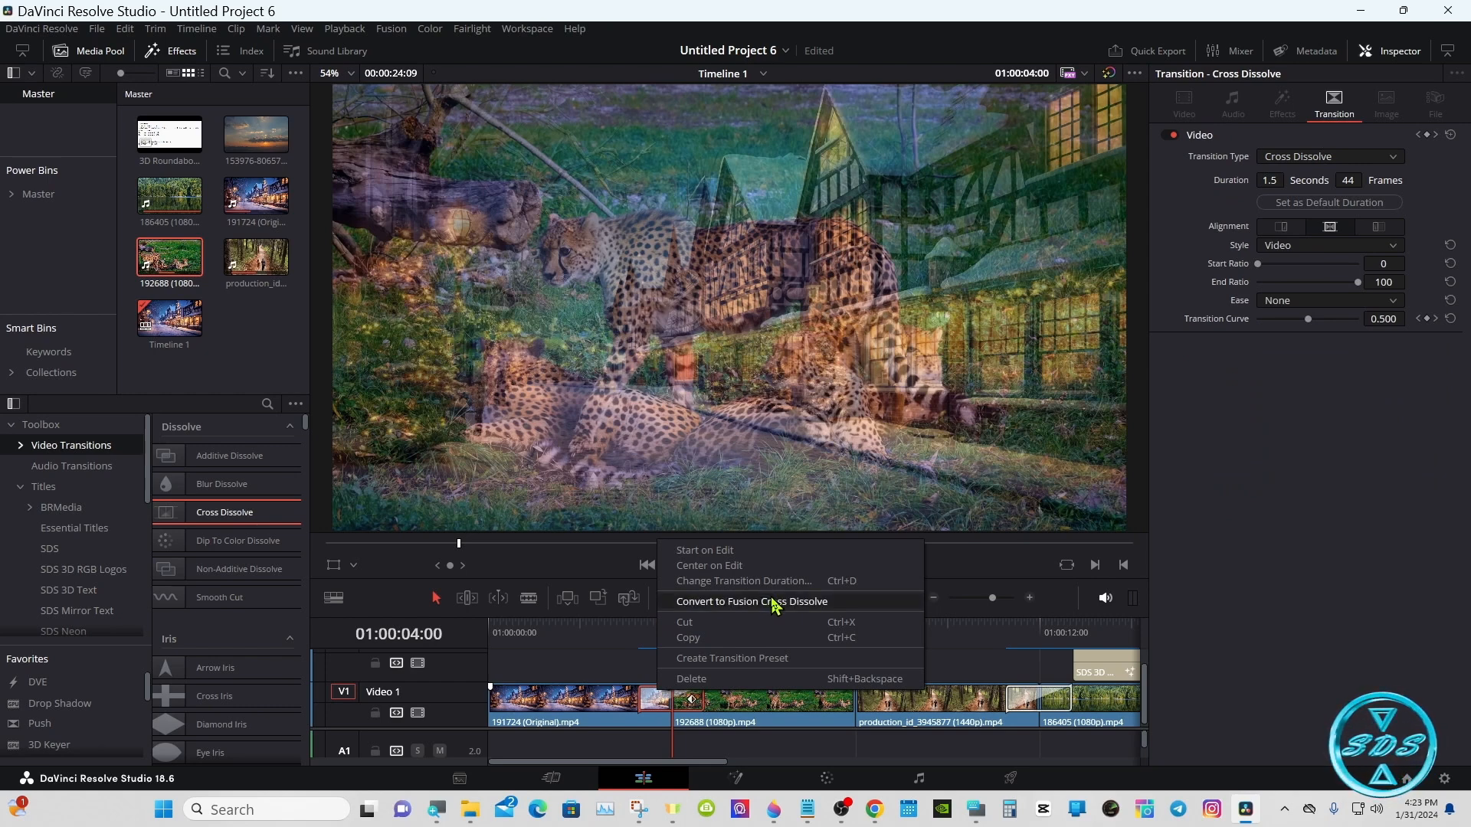
left_click(775, 606)
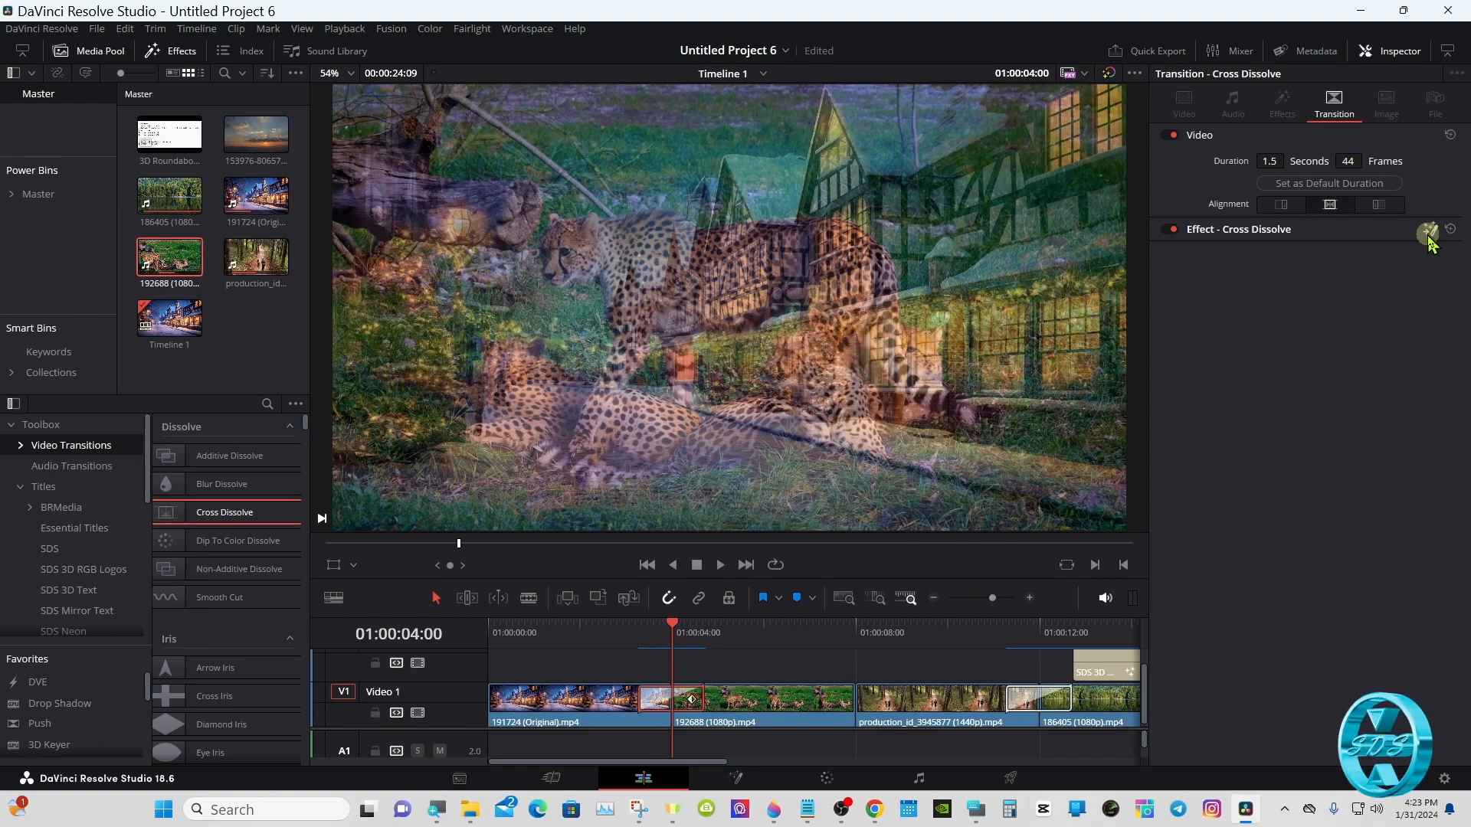
Open the converted transition in Fusion and spread the MediaIn nodes and MediaOut1 away from the CrossDissolve node.
left_click(1428, 234)
left_click(1037, 541)
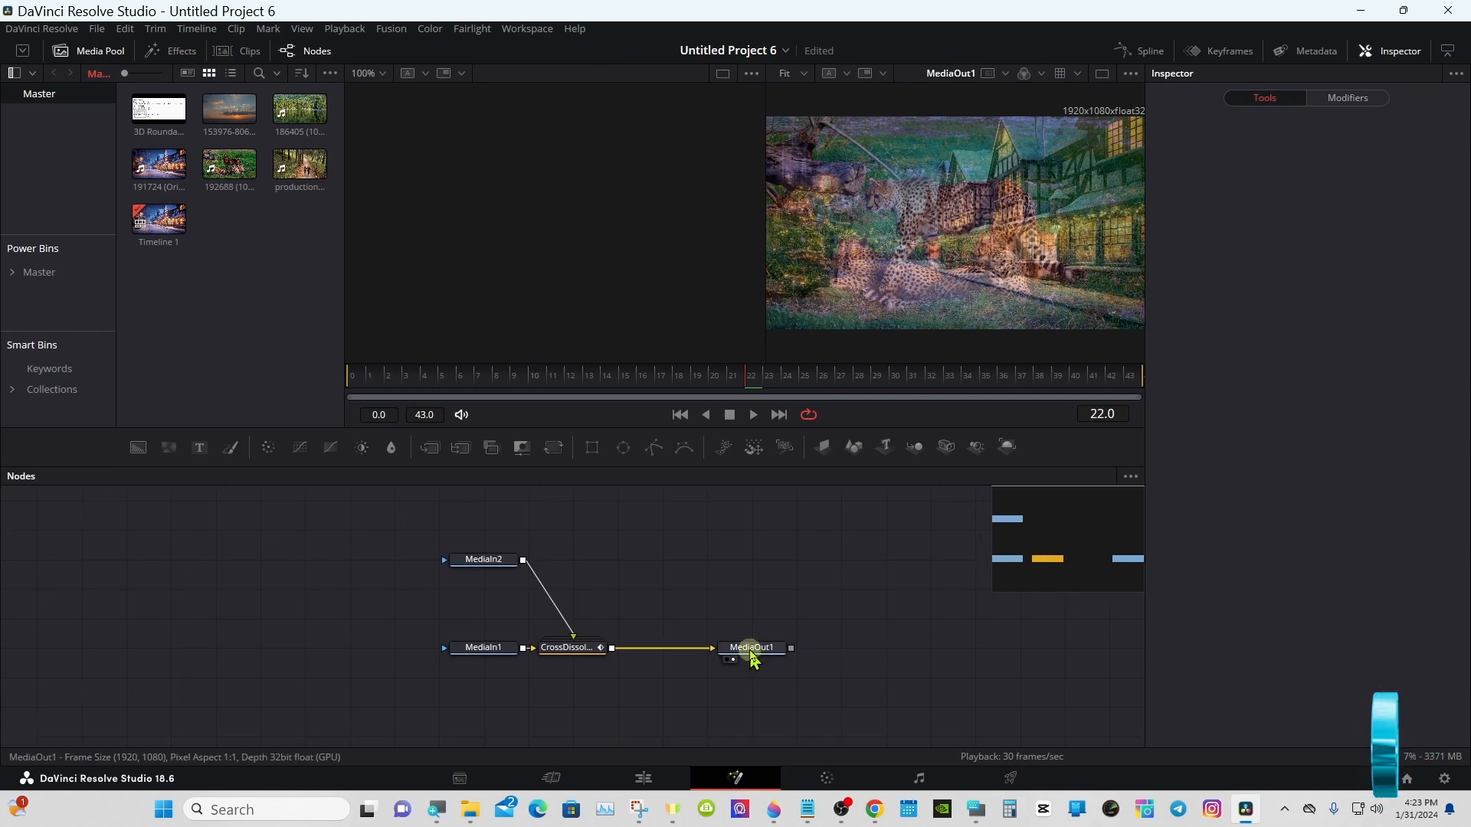
left_click_drag(750, 650, 974, 651)
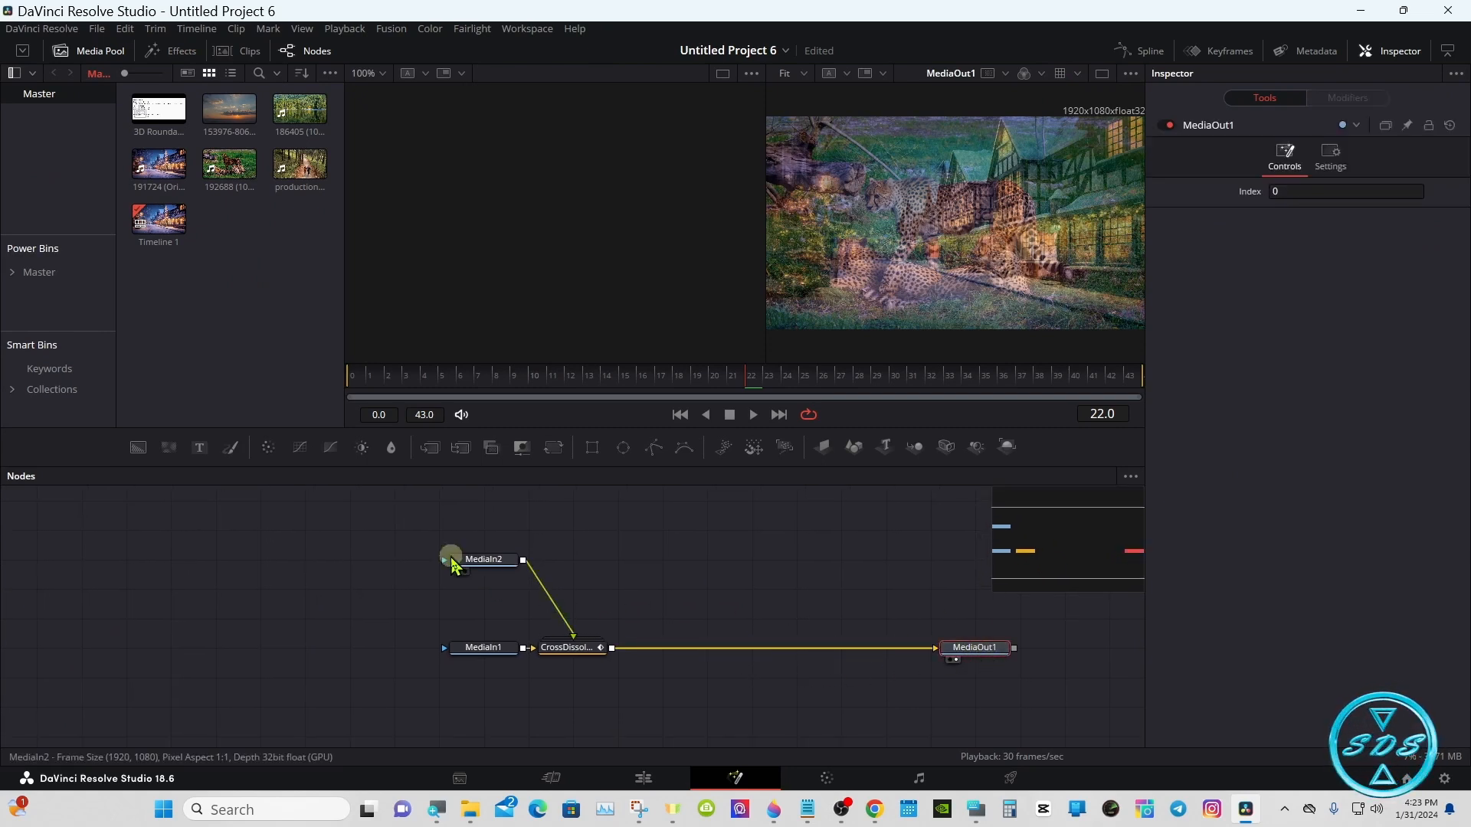
mouse_move(407, 507)
left_mouse_down()
mouse_move(482, 576)
mouse_move(475, 657)
mouse_move(220, 657)
left_mouse_up()
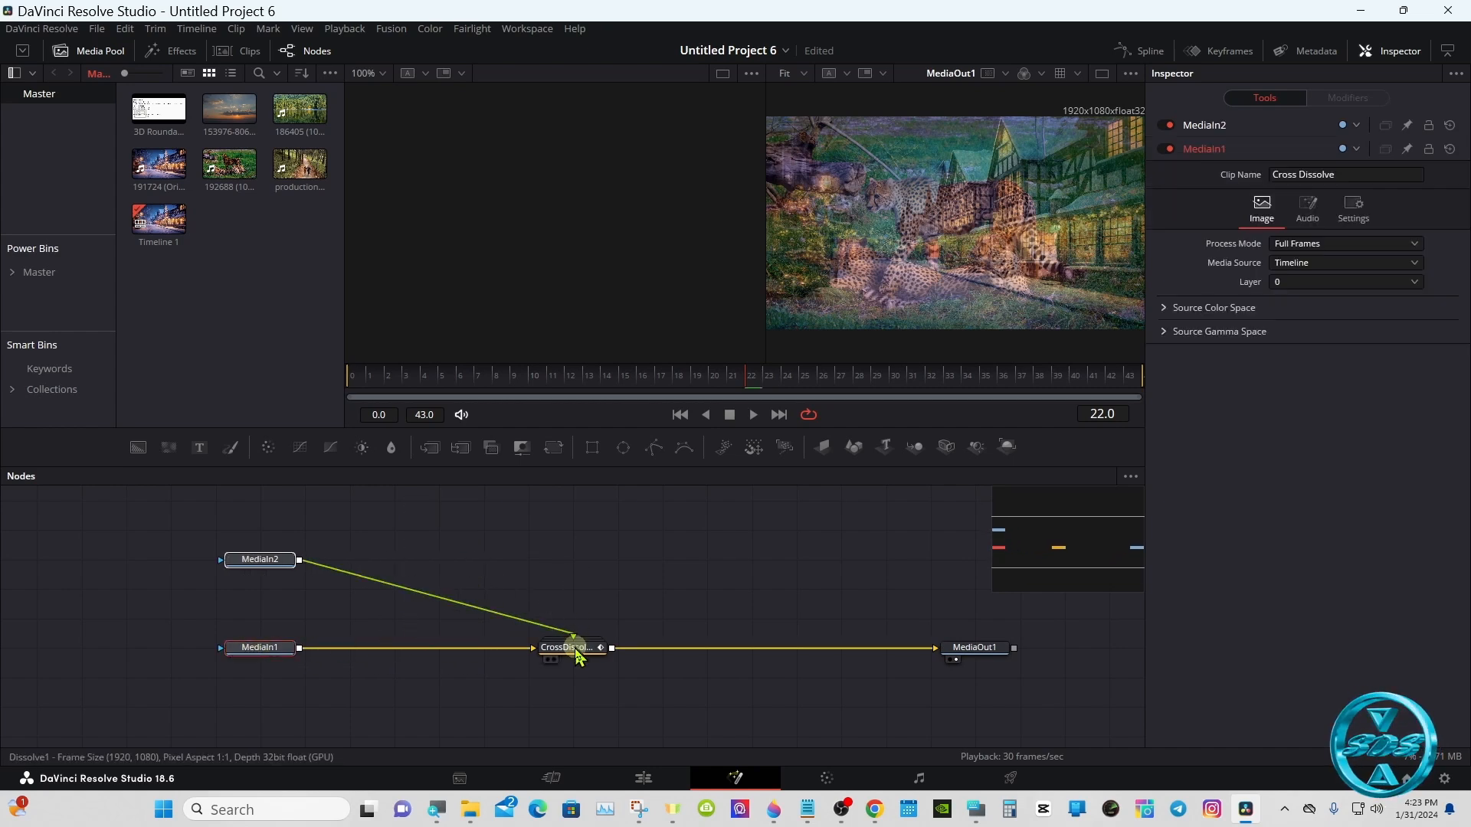
Delete the CrossDissolve node and disconnect MediaIn1 from MediaOut1.
left_click(576, 656)
right_click(576, 649)
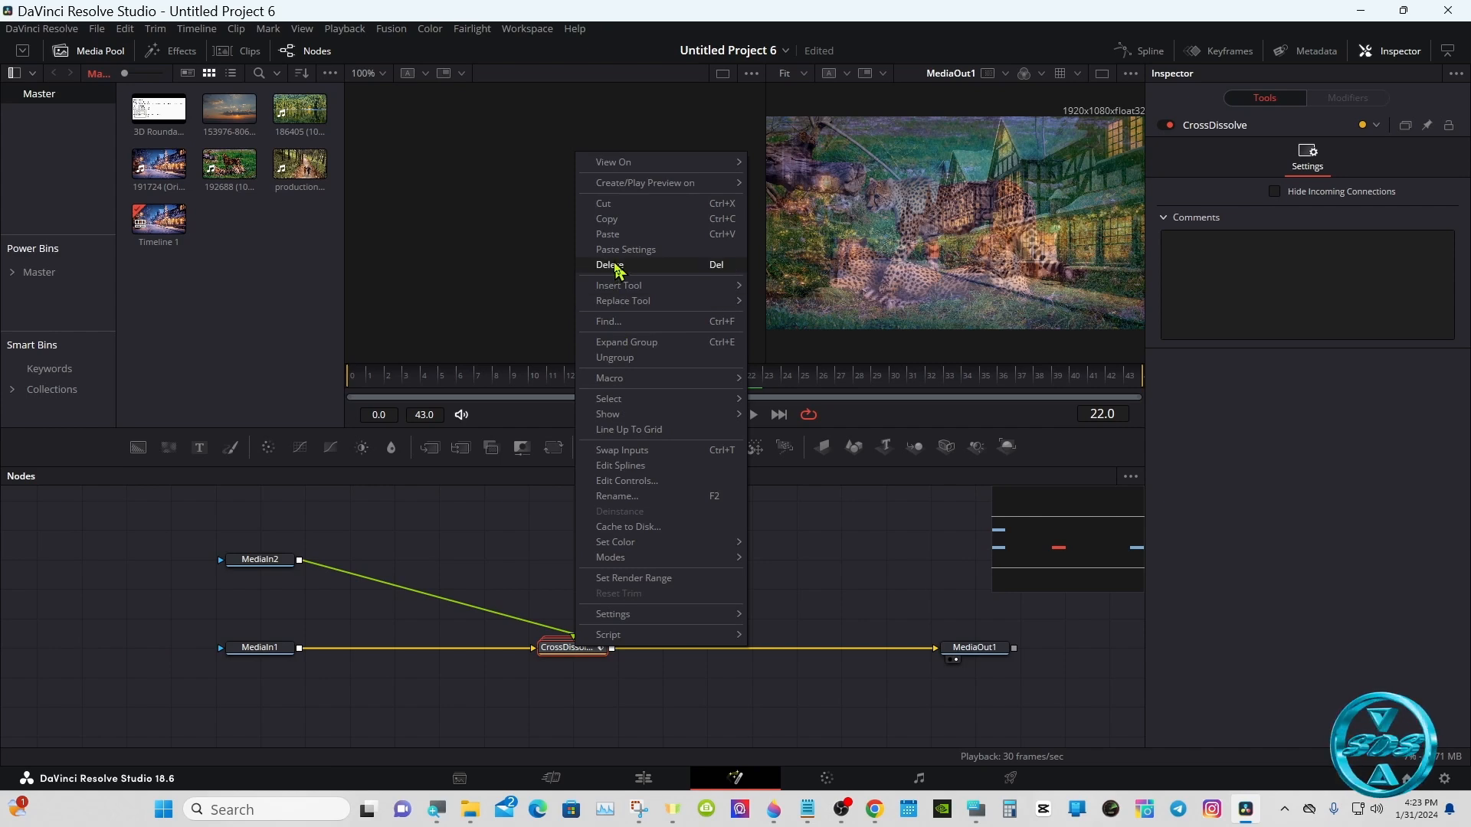
left_click(612, 265)
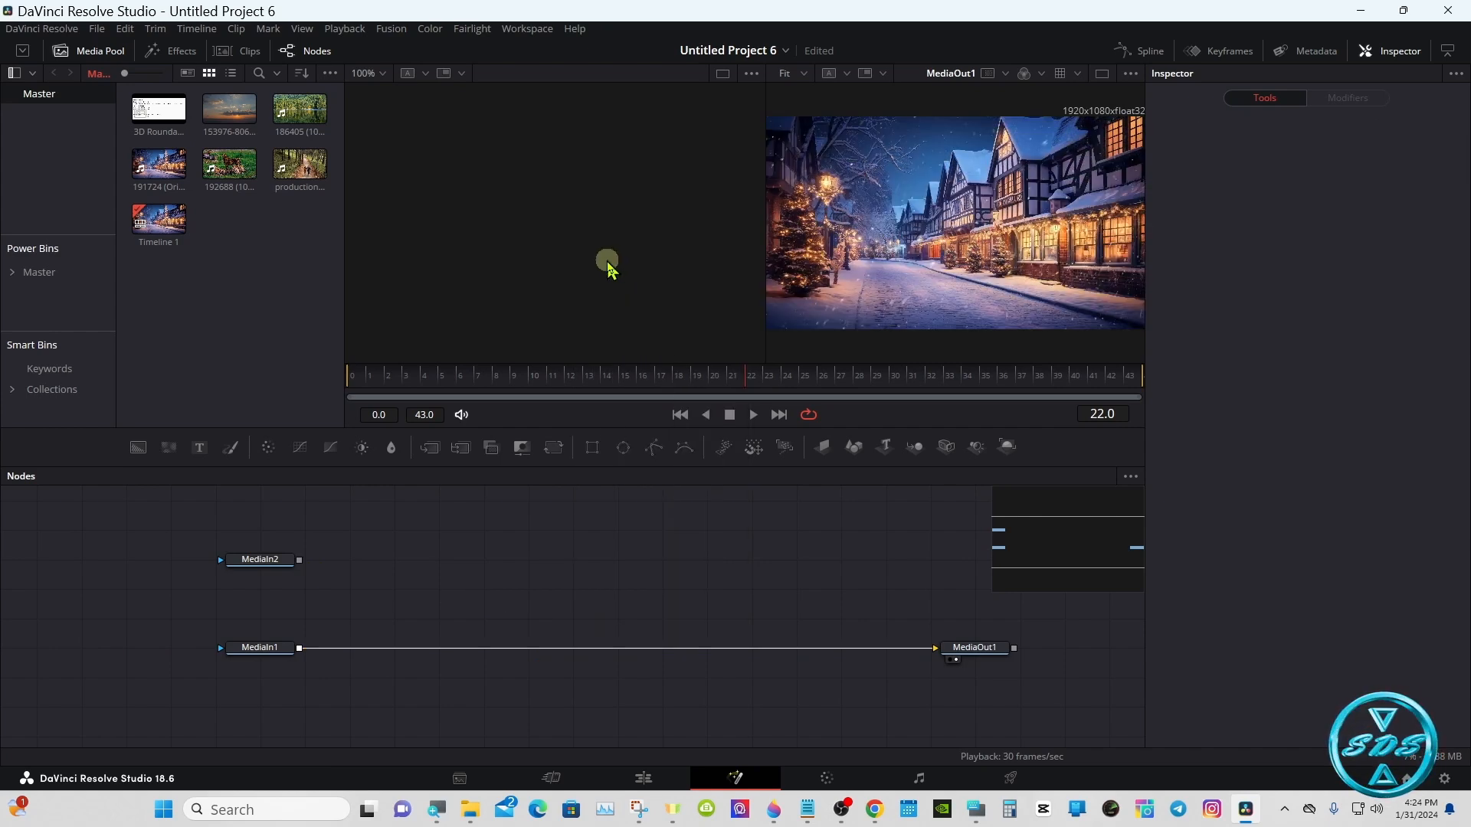
left_click(891, 647)
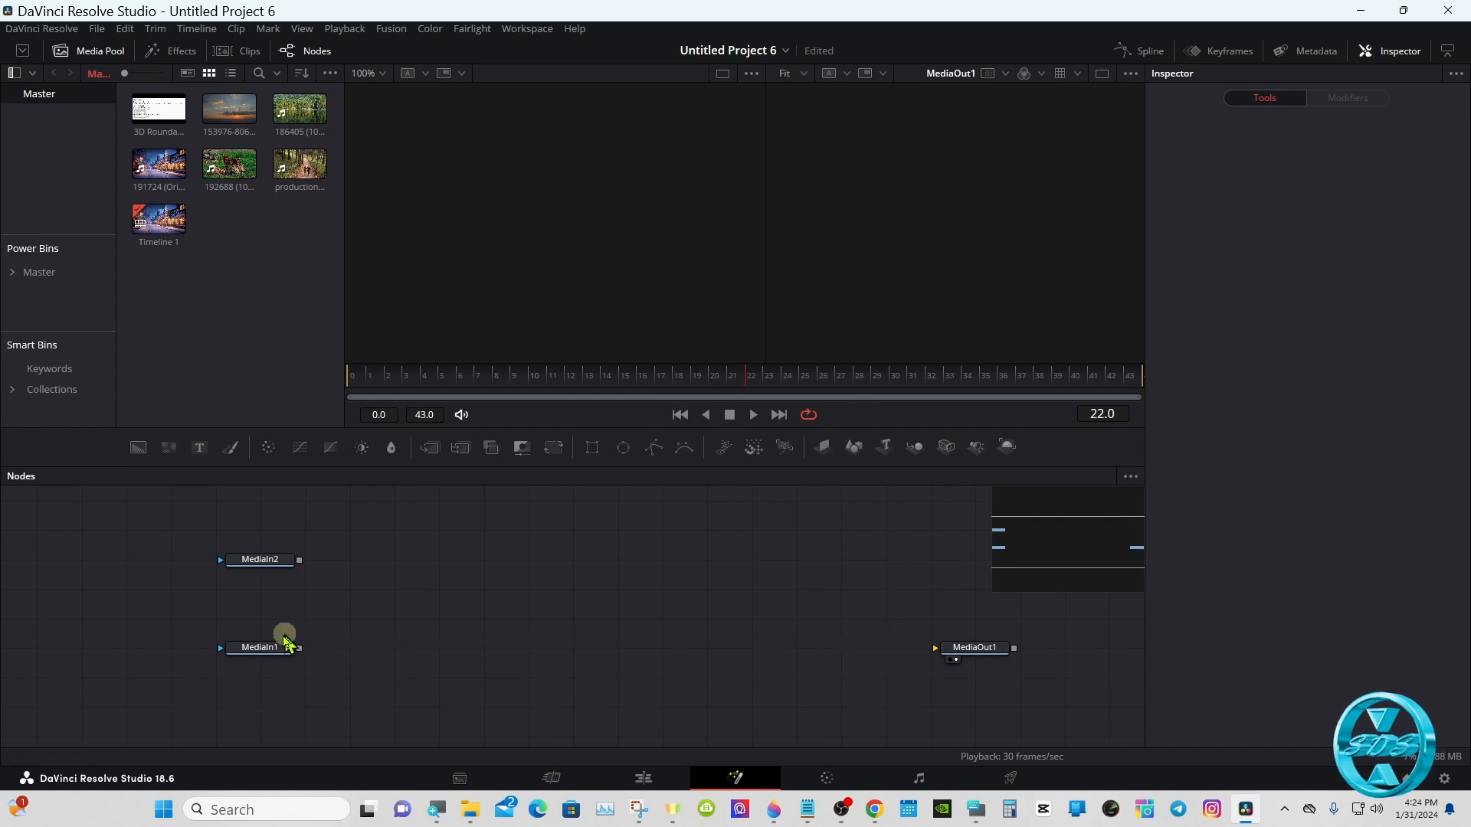
Swap the positions of MediaIn1 and MediaIn2 so MediaIn1 sits above, and place MediaOut1 at a height between them.
mouse_move(260, 648)
left_mouse_down()
mouse_move(347, 564)
mouse_move(255, 624)
mouse_move(255, 655)
left_mouse_up()
left_click_drag(346, 576, 270, 566)
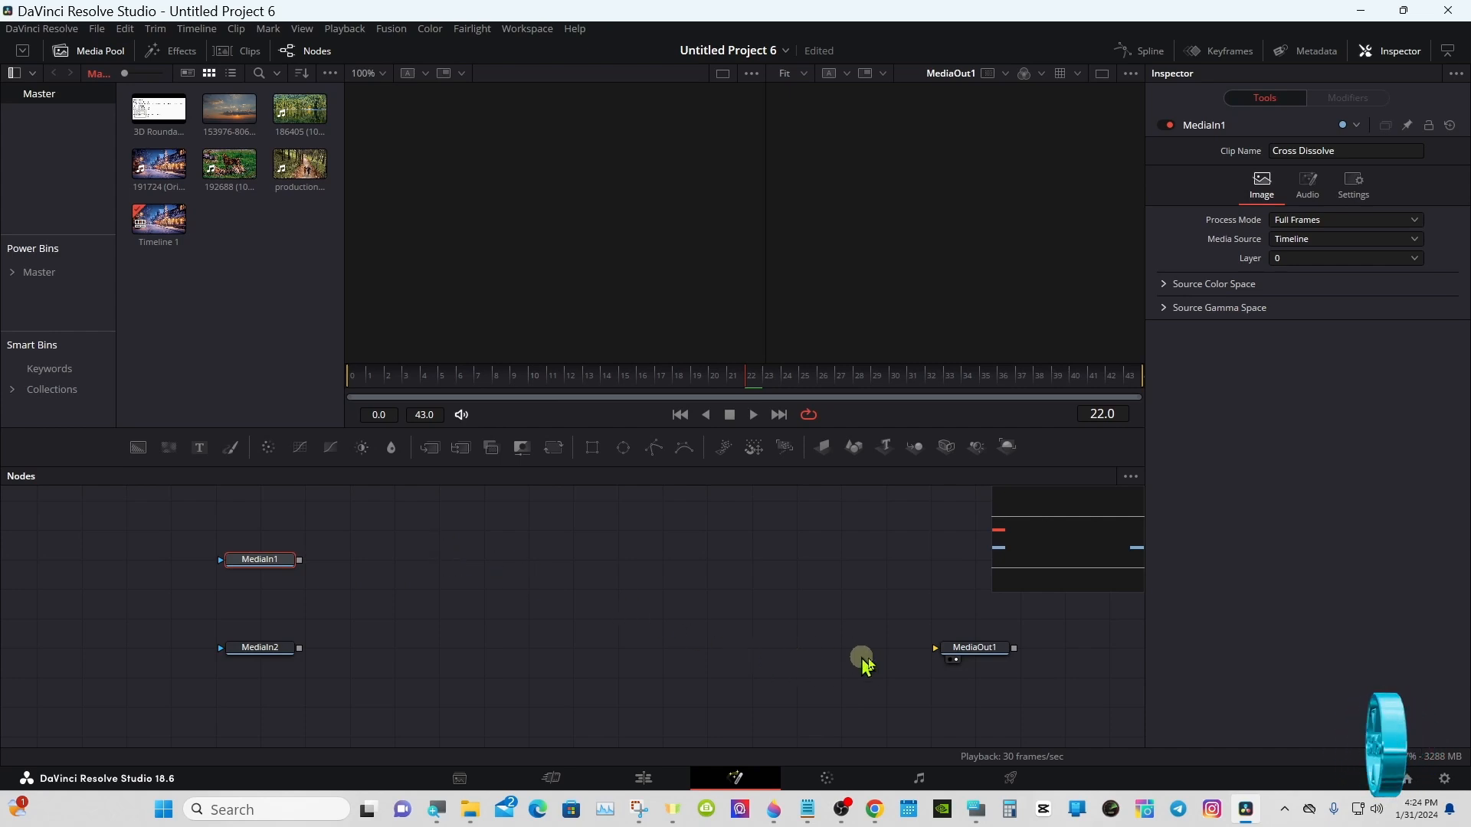
left_click_drag(967, 651, 969, 622)
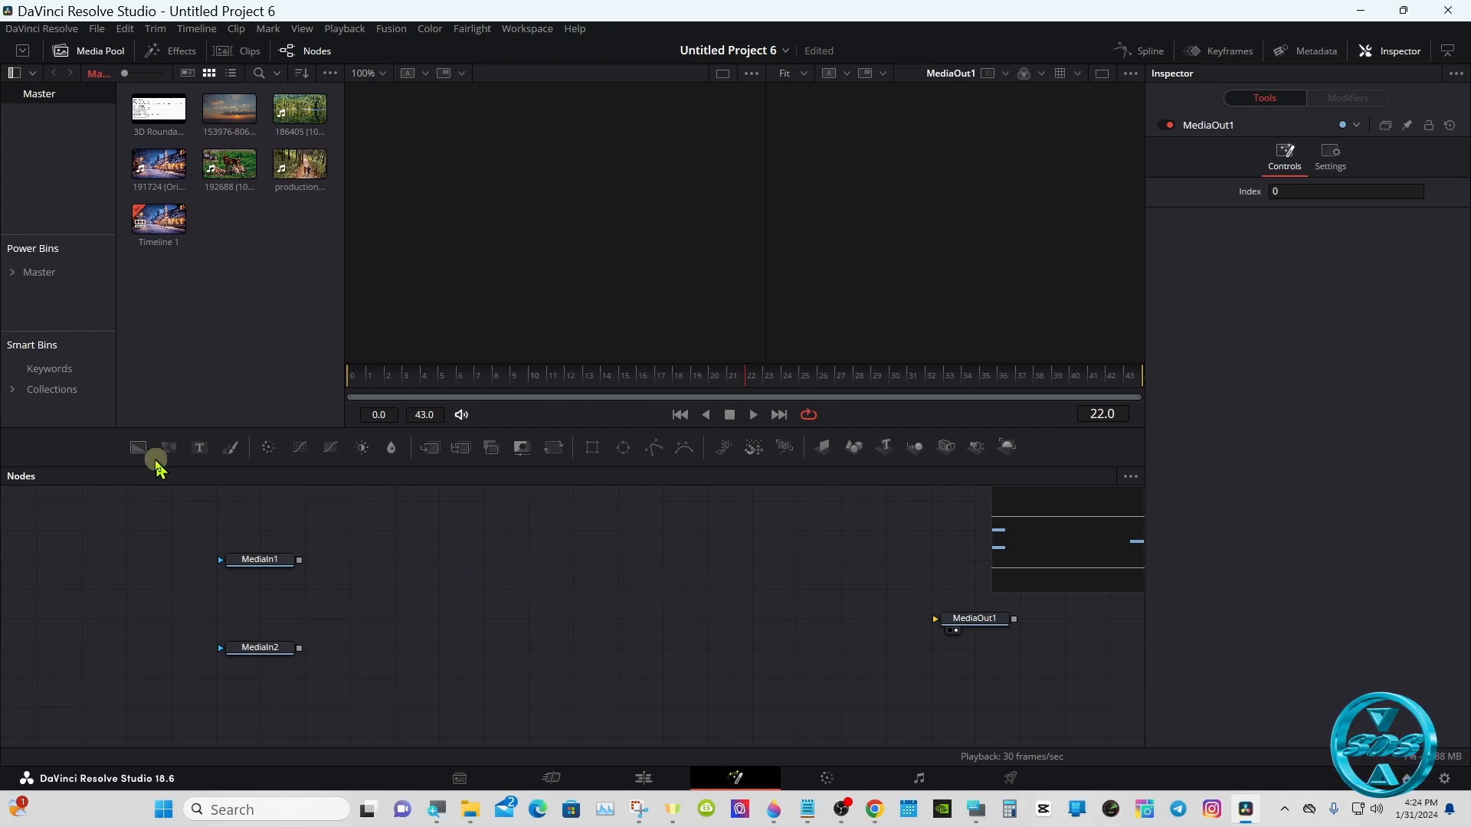
Add a Background node beside MediaIn1 and set its colour to red with a Red value of 0.945.
left_click_drag(135, 448, 427, 584)
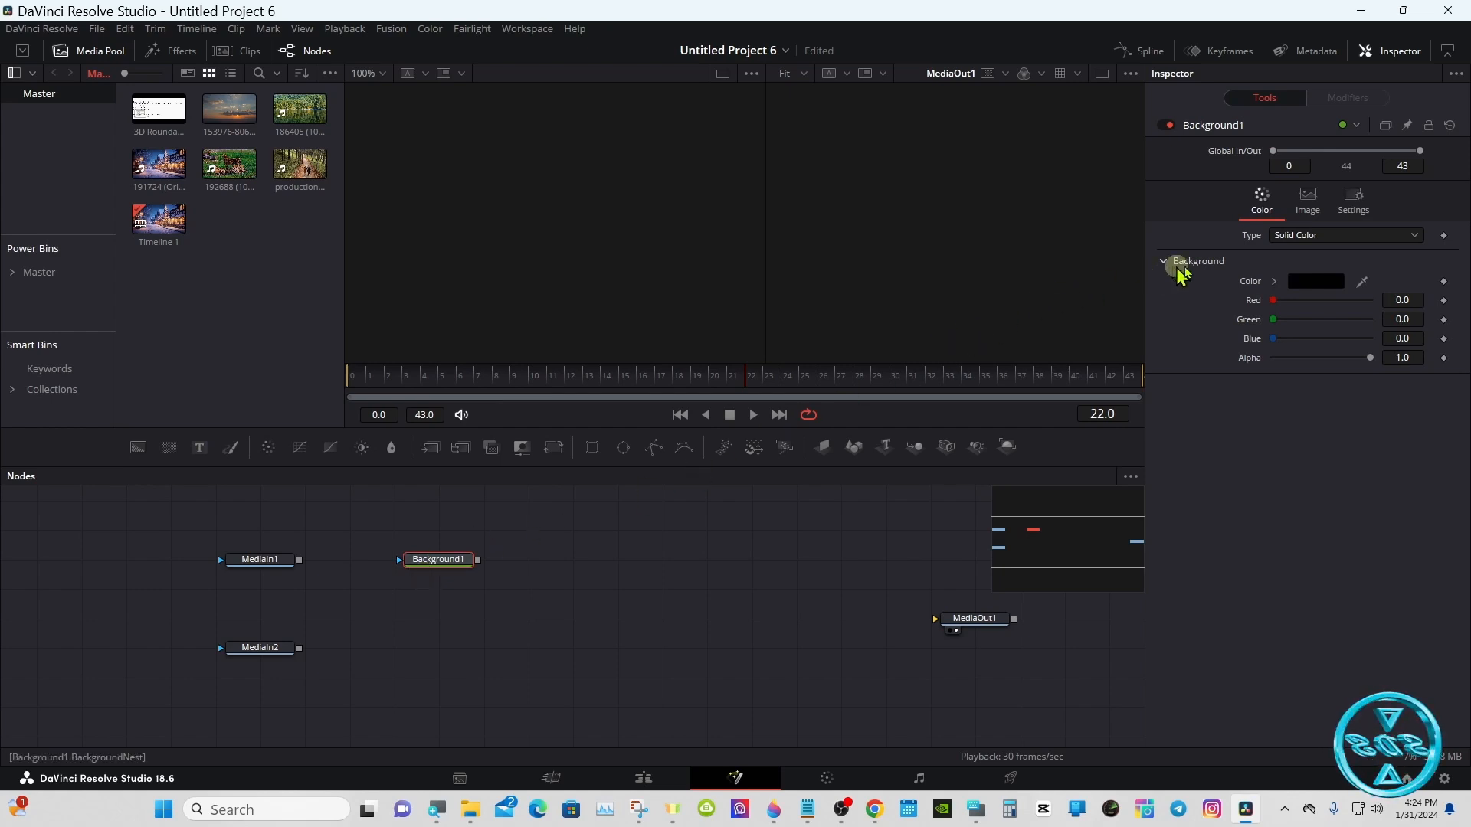
left_click(1275, 281)
left_click_drag(1306, 302, 1395, 300)
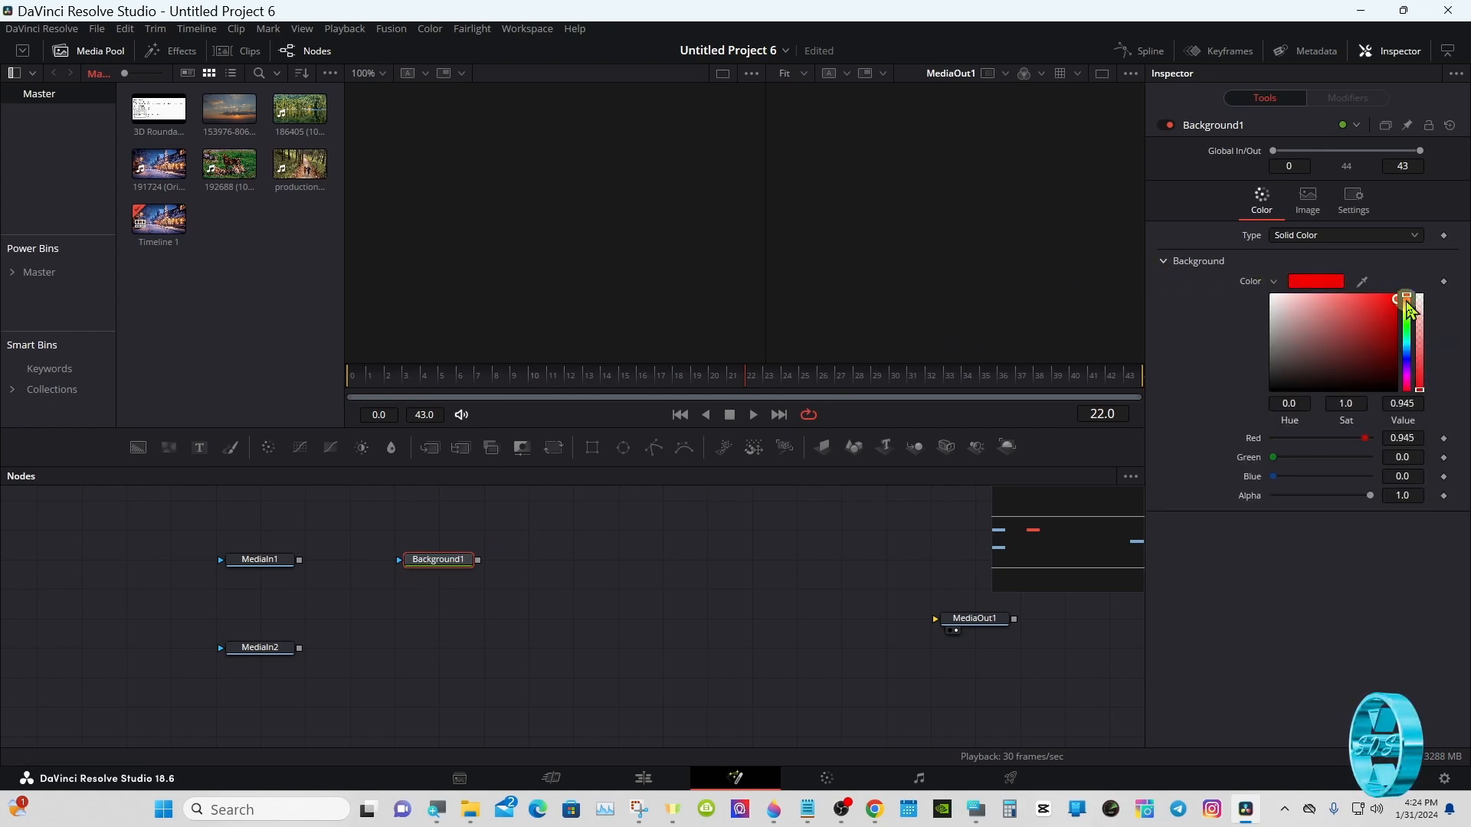
left_click(1274, 282)
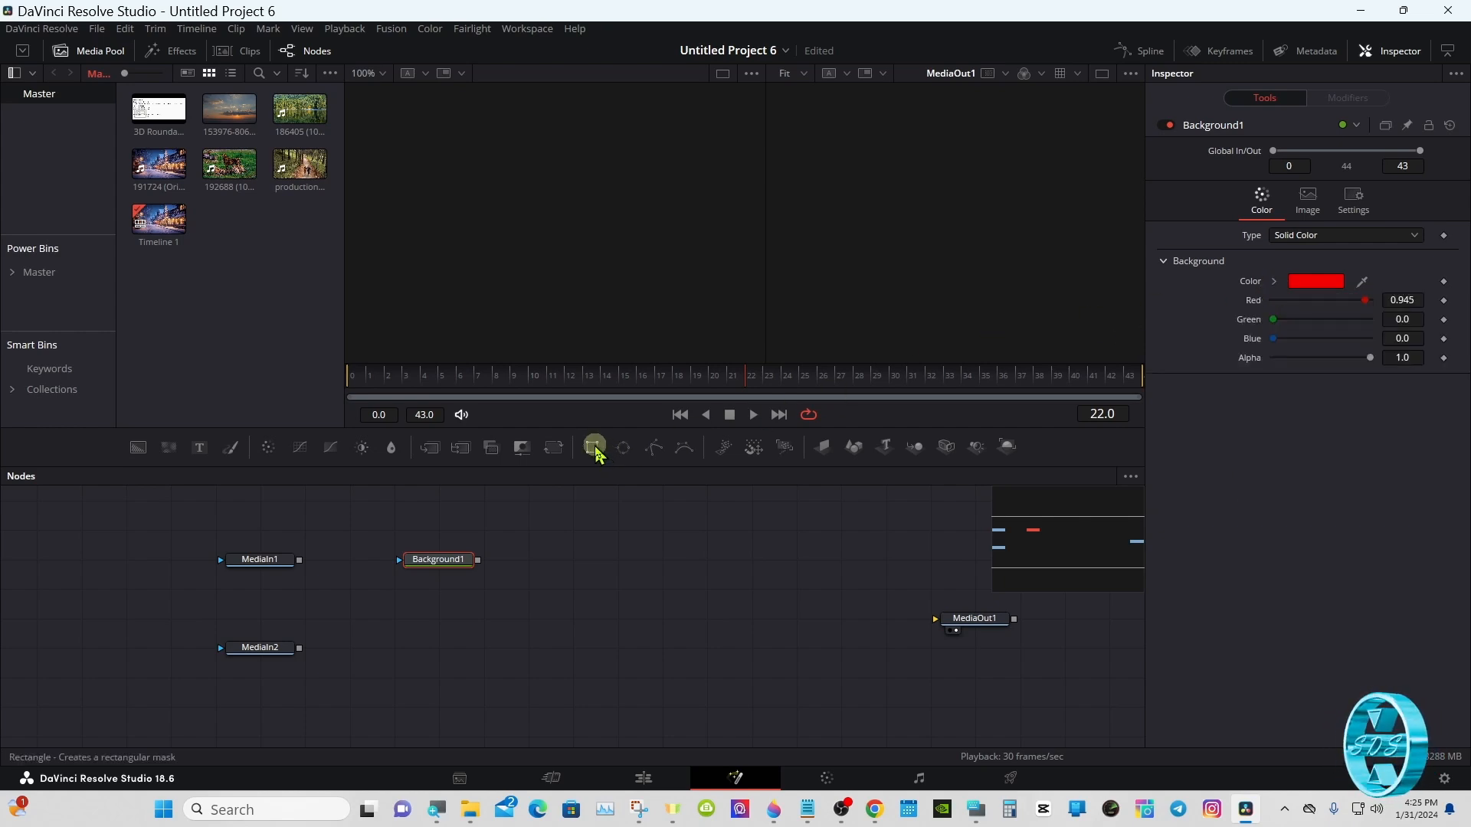
Mask the Background node with a Rectangle, show the background in the first viewer, and set the mask's width and height to 1.0.
left_click_drag(596, 451, 431, 576)
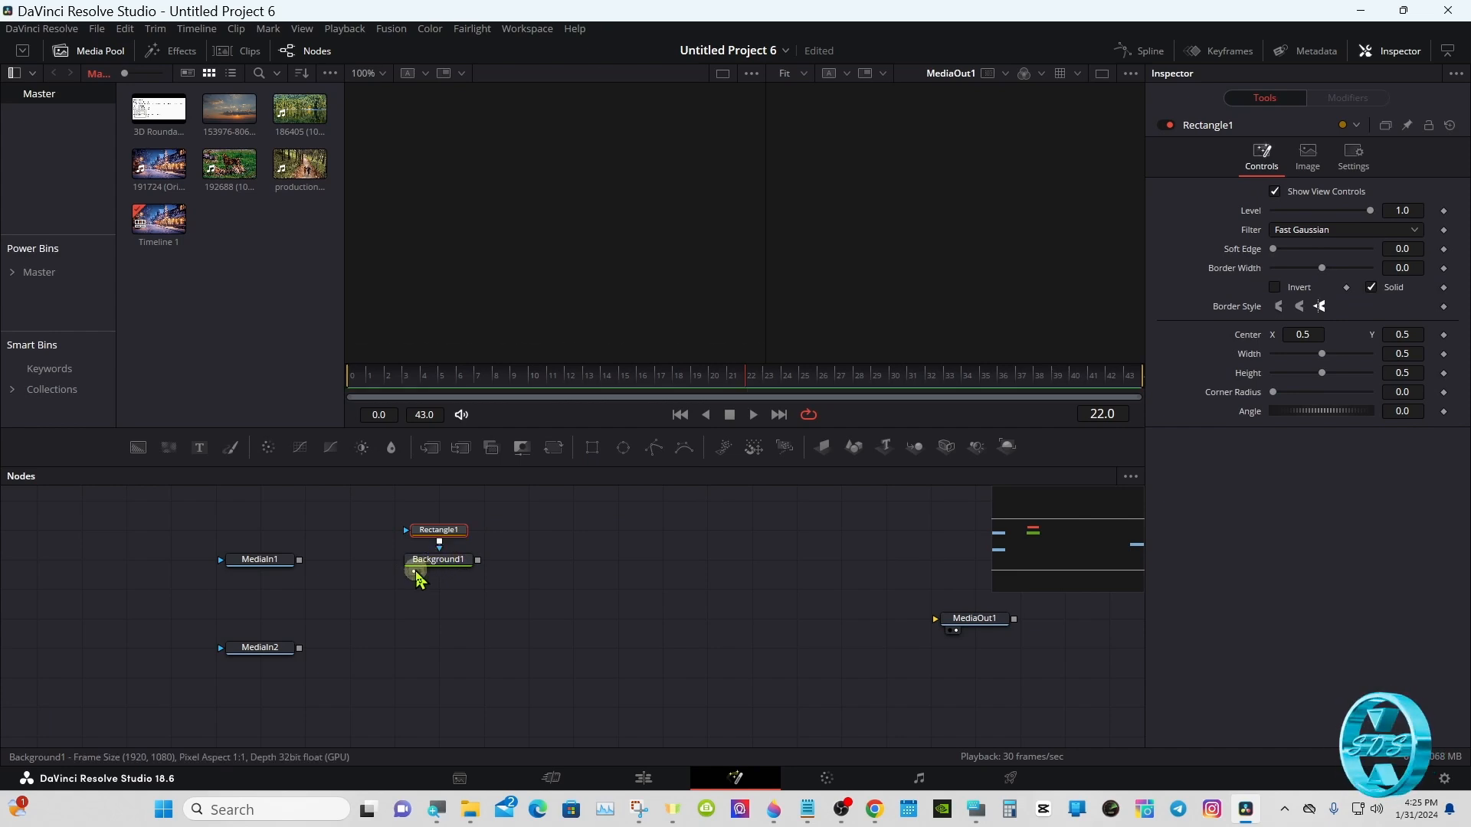
left_click(416, 573)
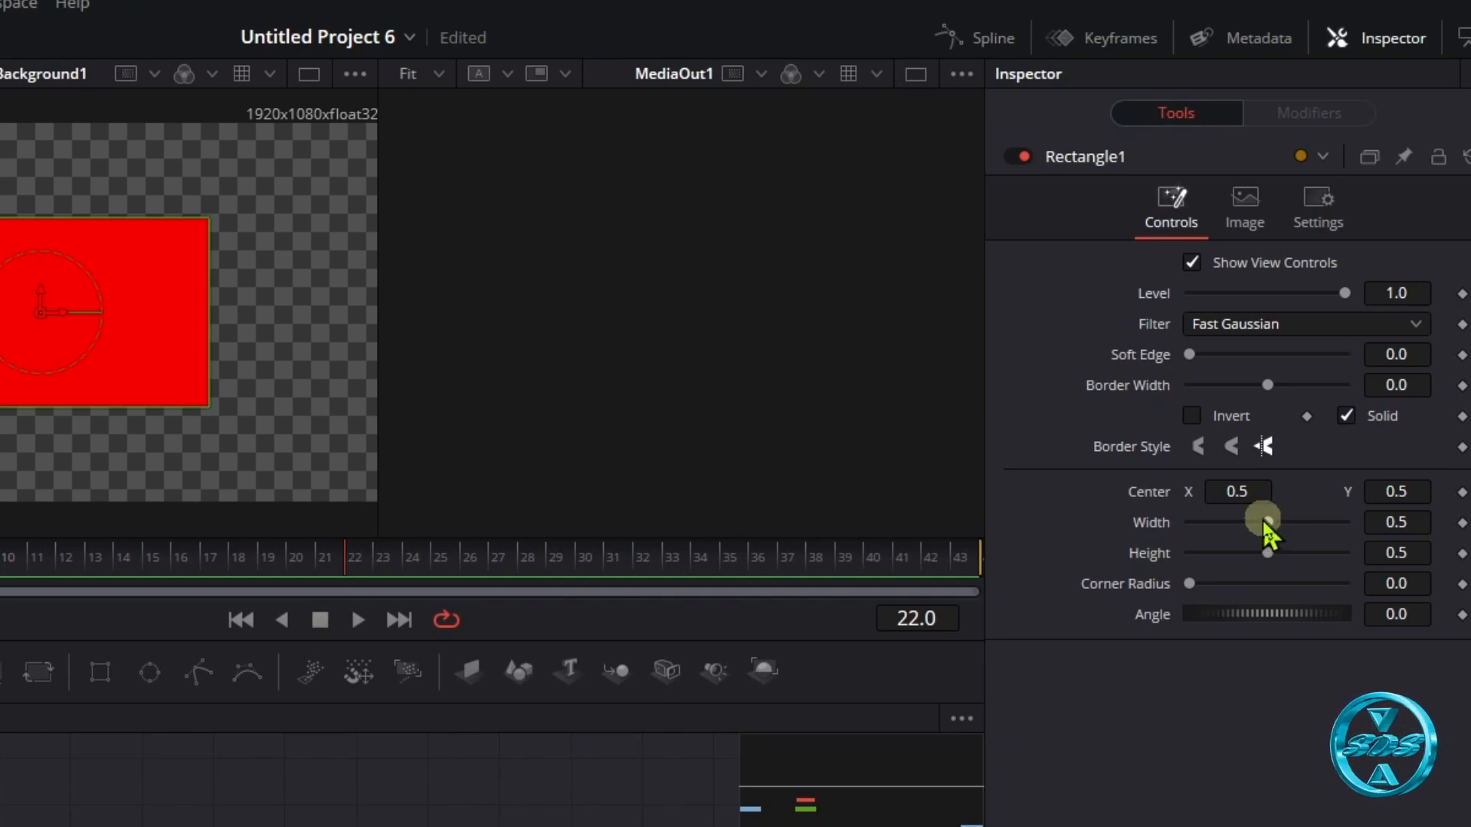
left_click_drag(1265, 523, 1383, 527)
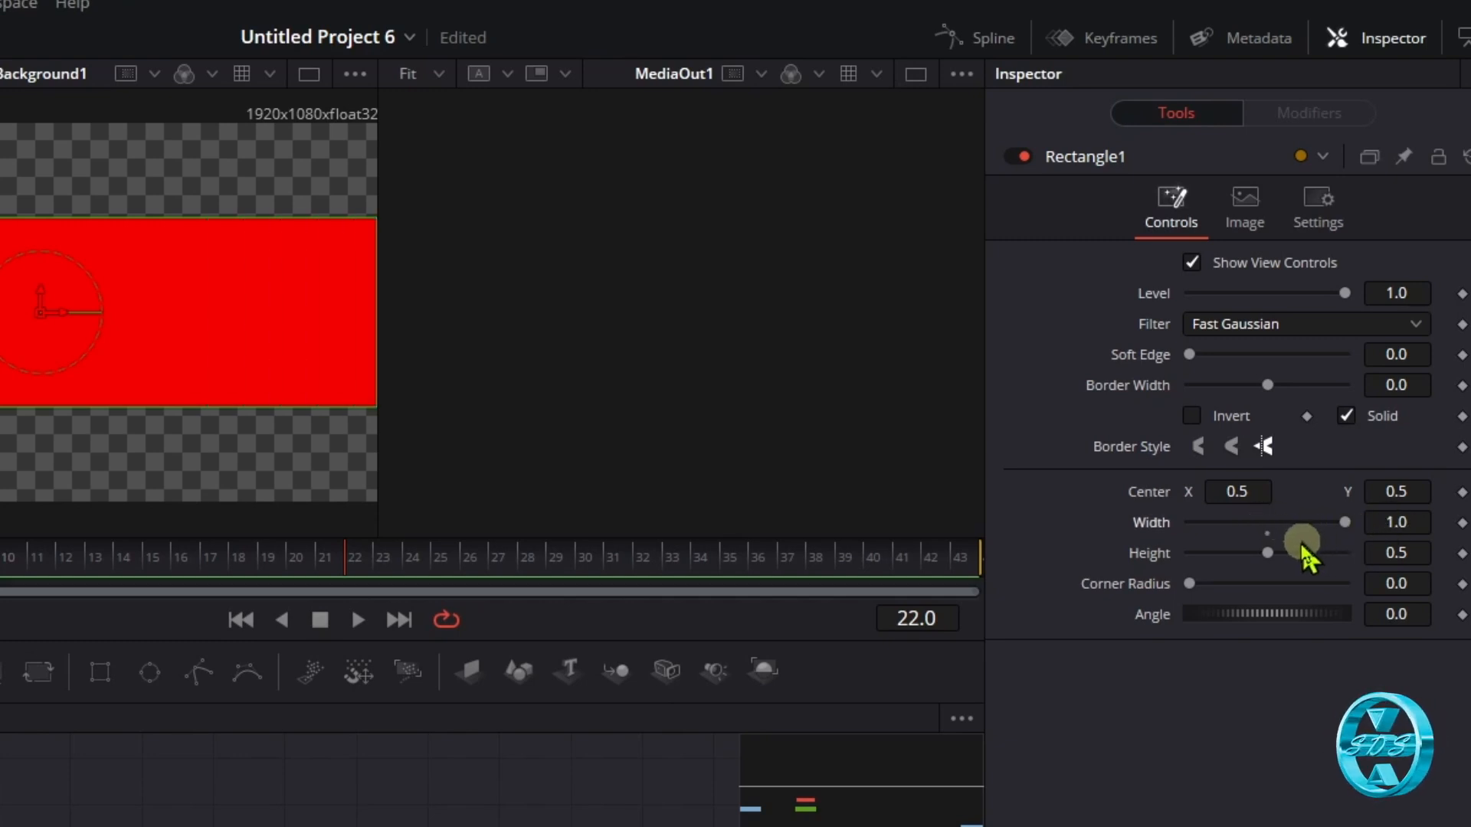
left_click_drag(1266, 553, 1379, 558)
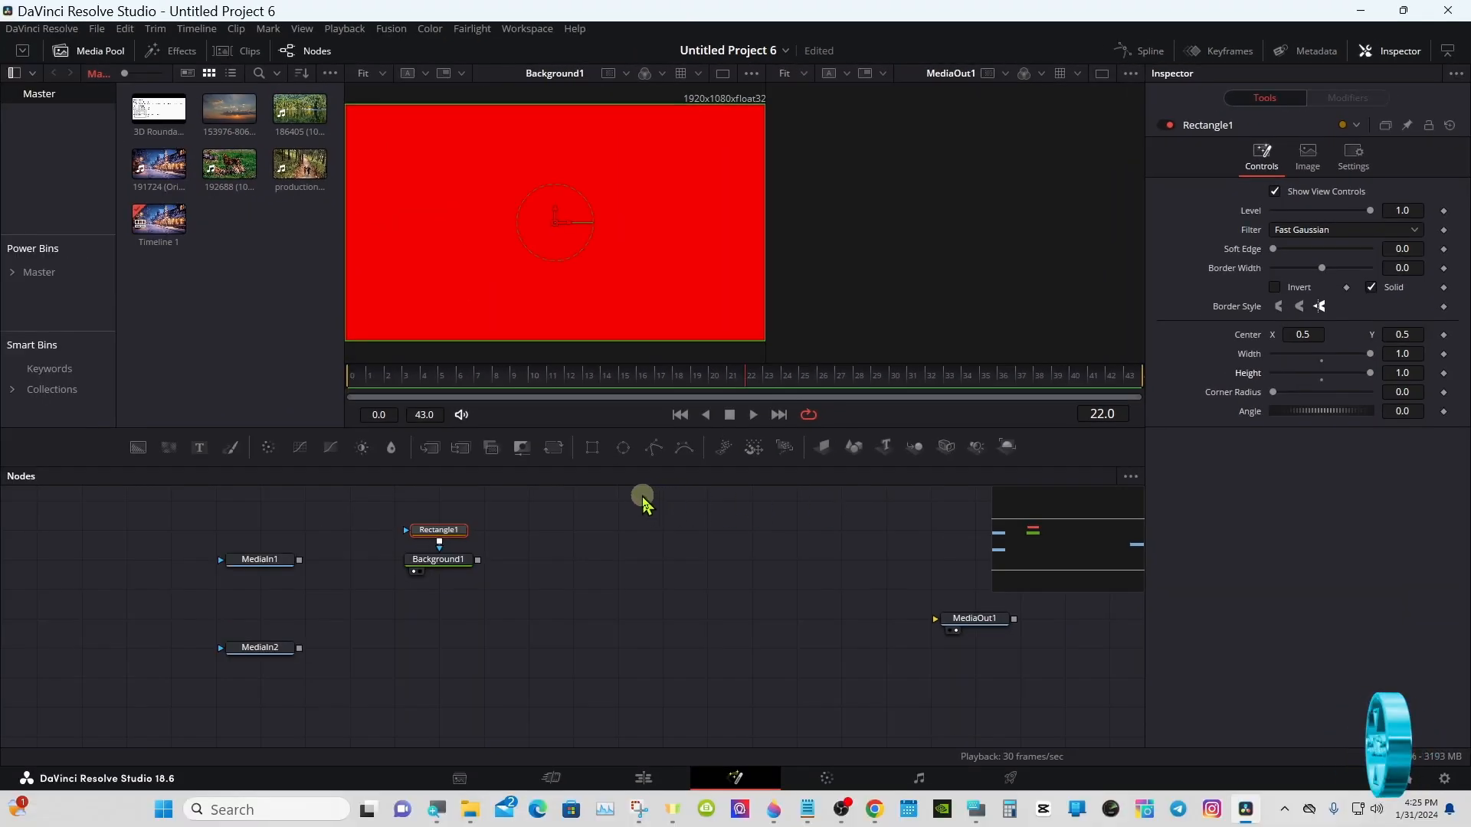
Zoom out the background's view, add an unconnected Polygon node beside Rectangle1, and enlarge the viewer area.
right_click(586, 290)
mouse_move(612, 293)
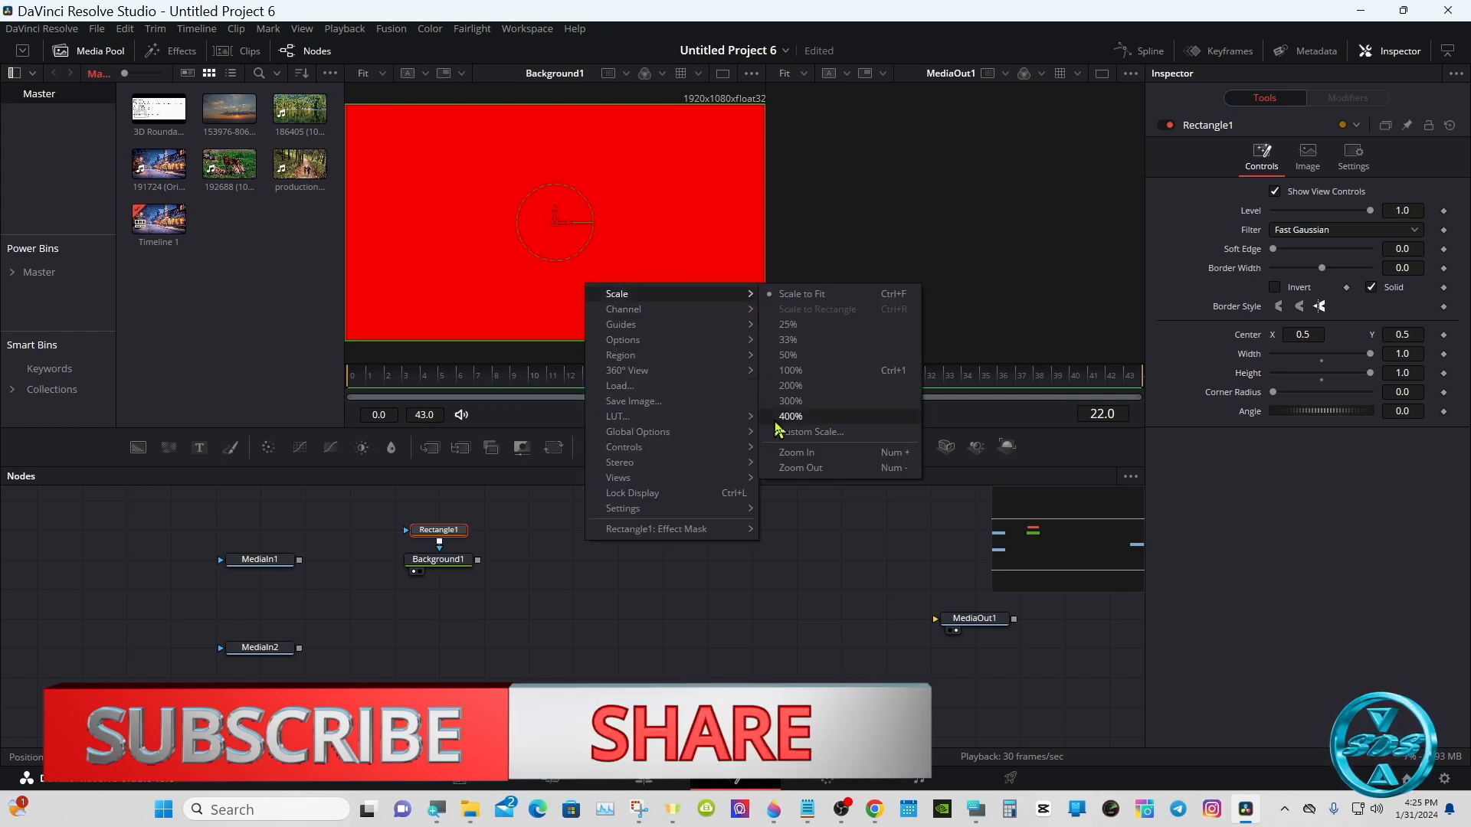
left_click(784, 465)
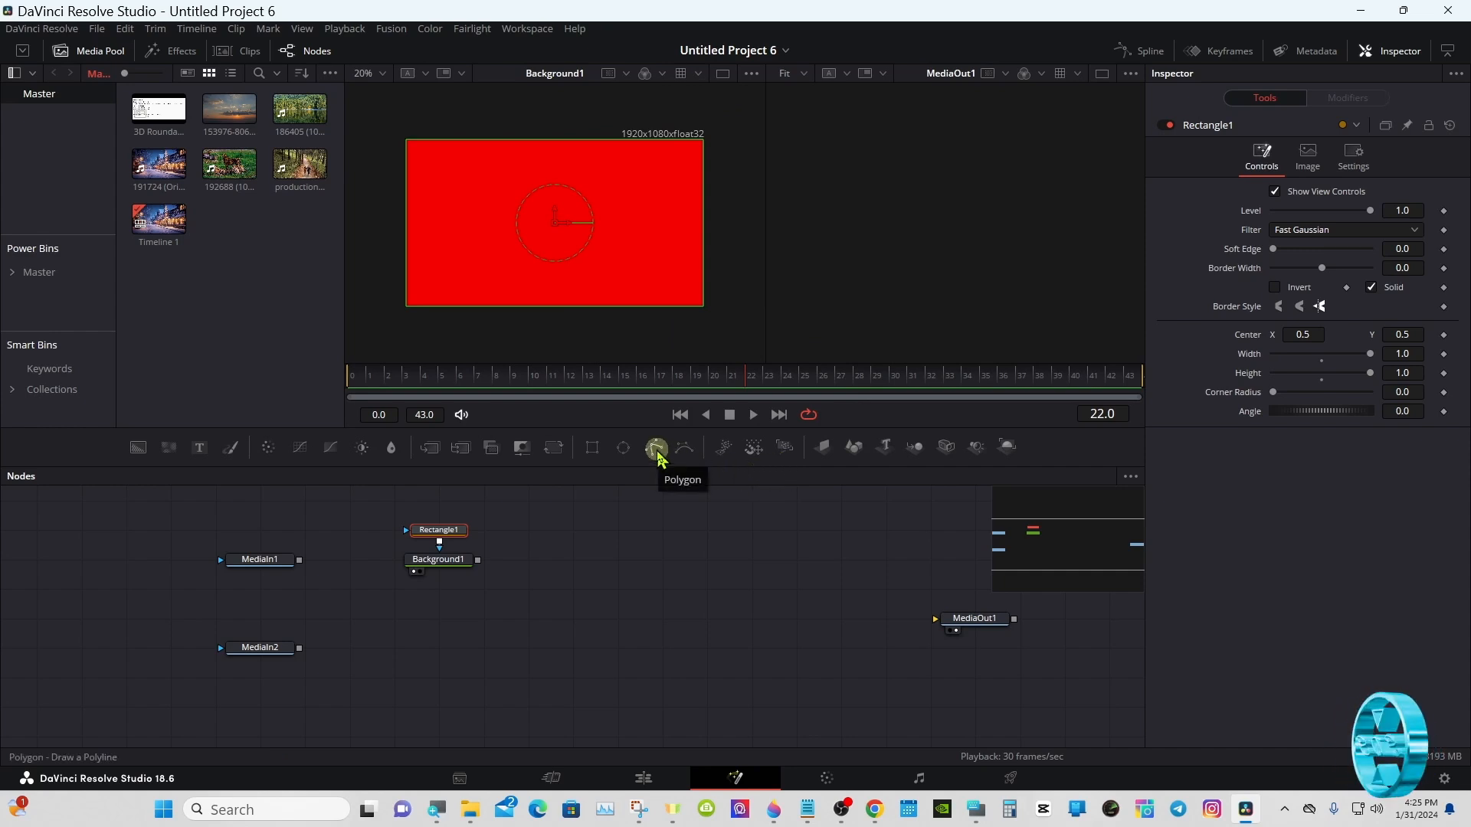
left_click_drag(656, 452, 570, 540)
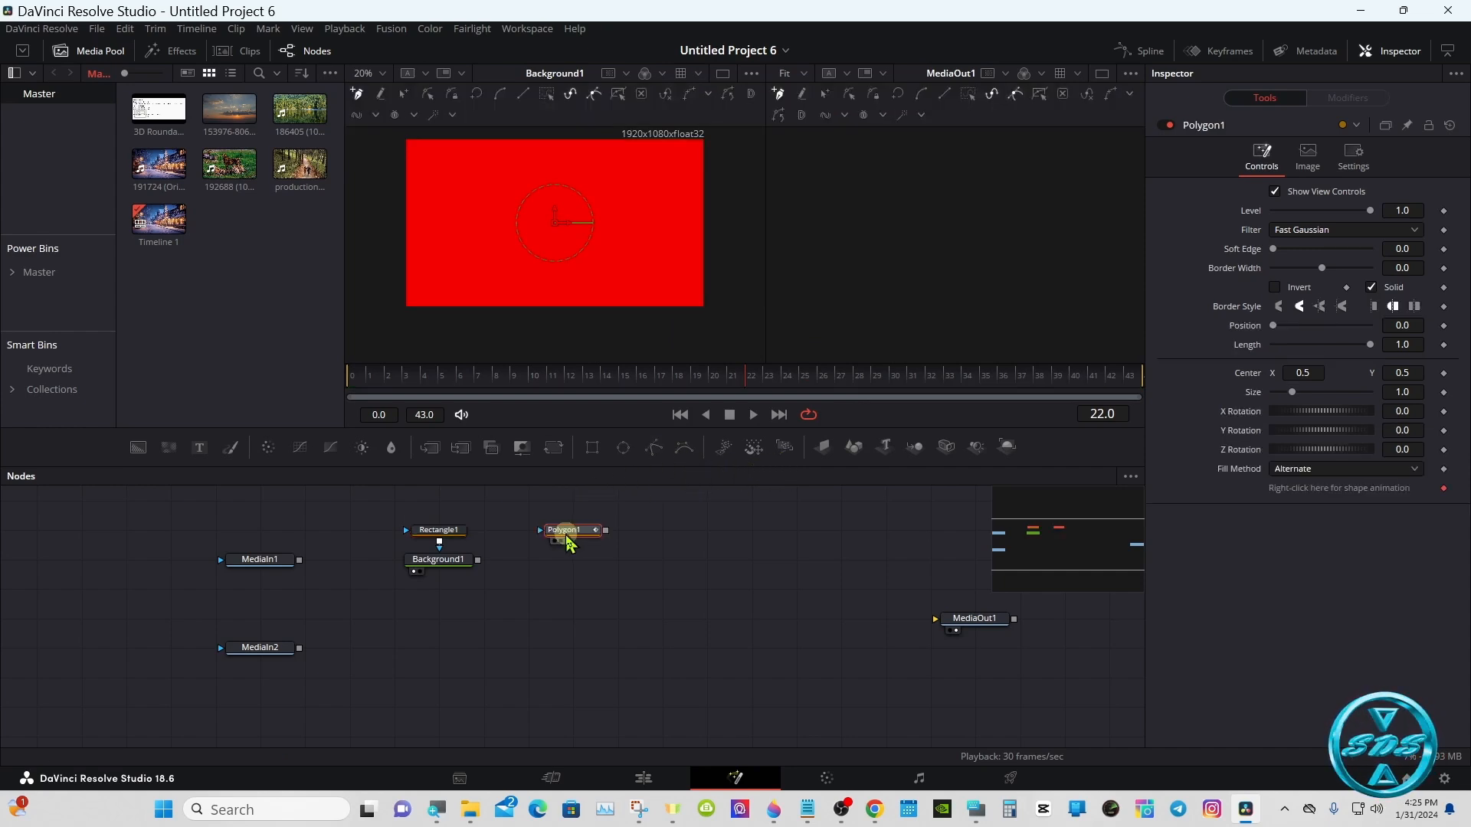
left_click_drag(693, 464, 693, 513)
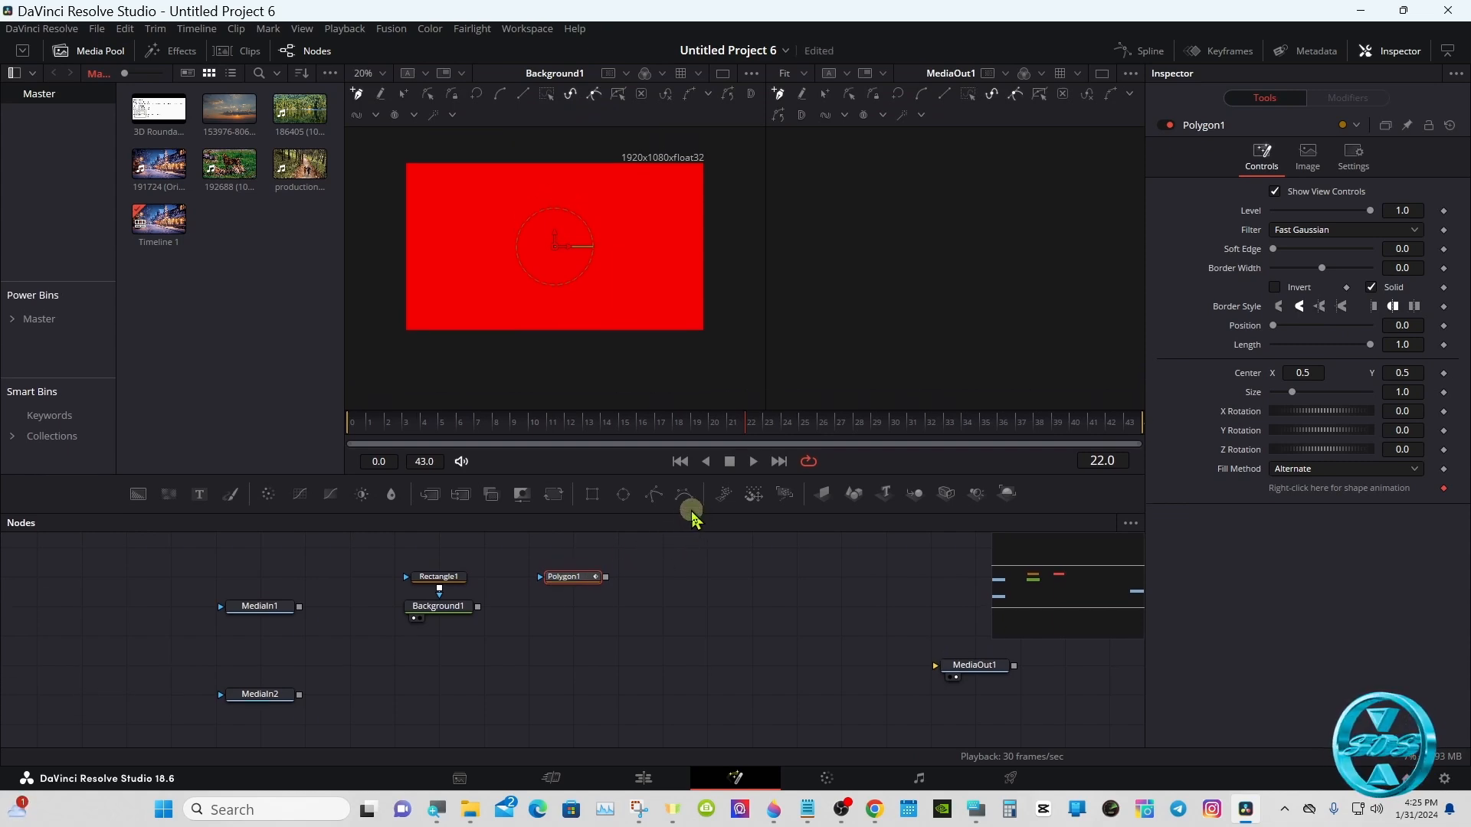
With Shift held on the on-screen keyboard, draw a closed polygon through the red background's four corners, starting at its lower-left corner.
left_click(976, 808)
left_click(956, 681)
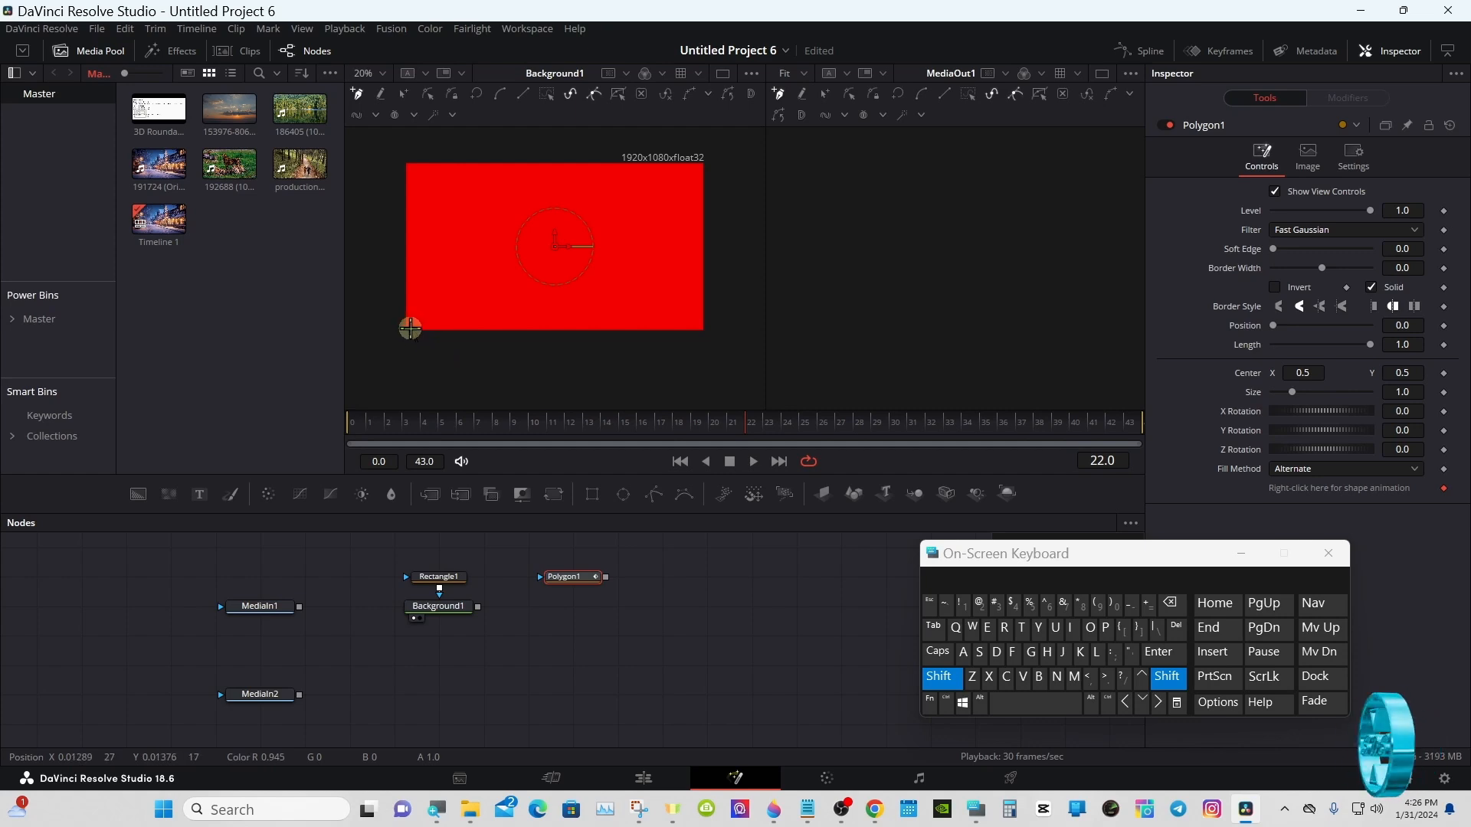
left_click_drag(406, 327, 435, 327)
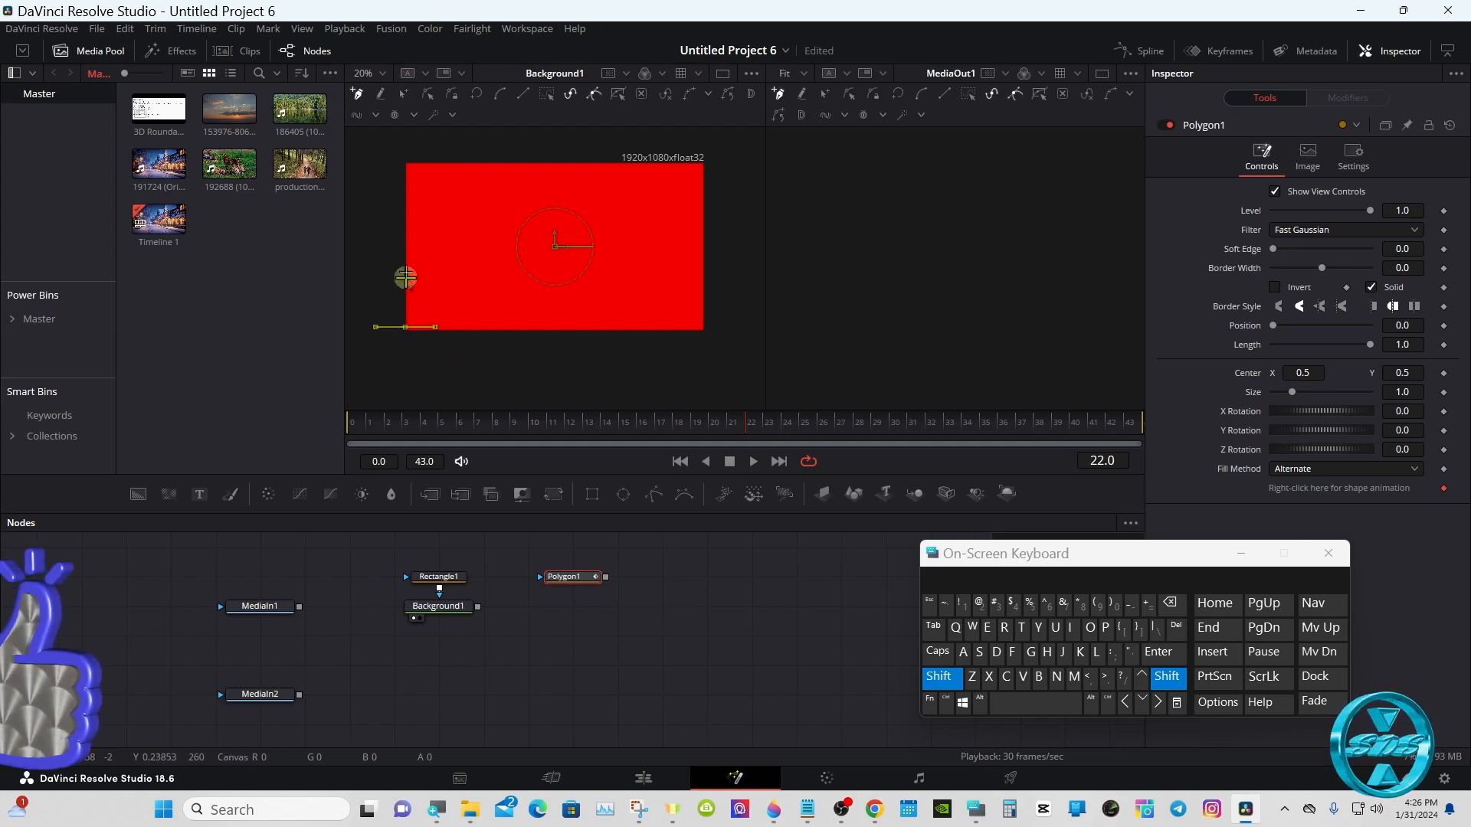
left_click(406, 162)
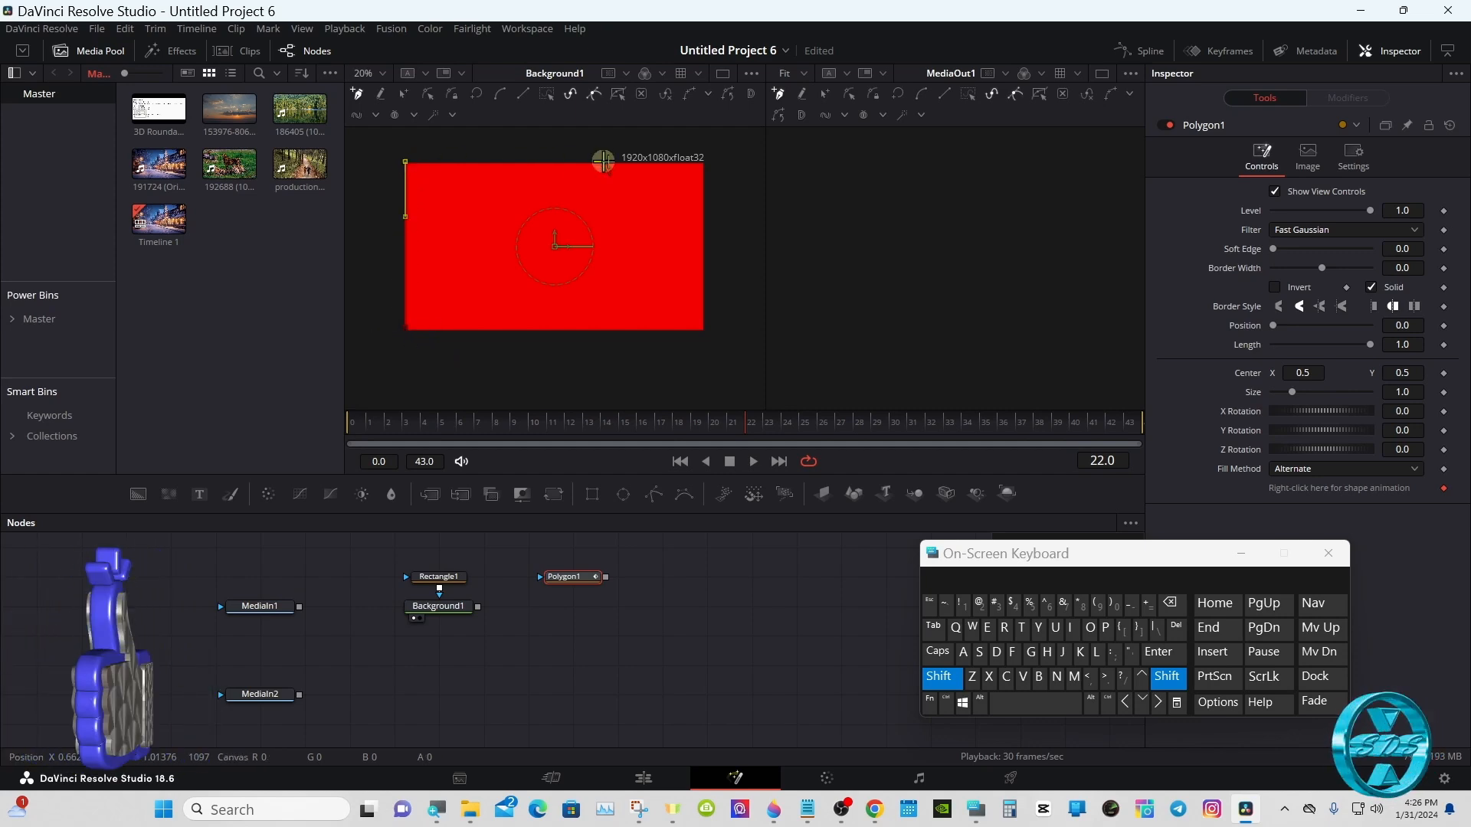
left_click(700, 162)
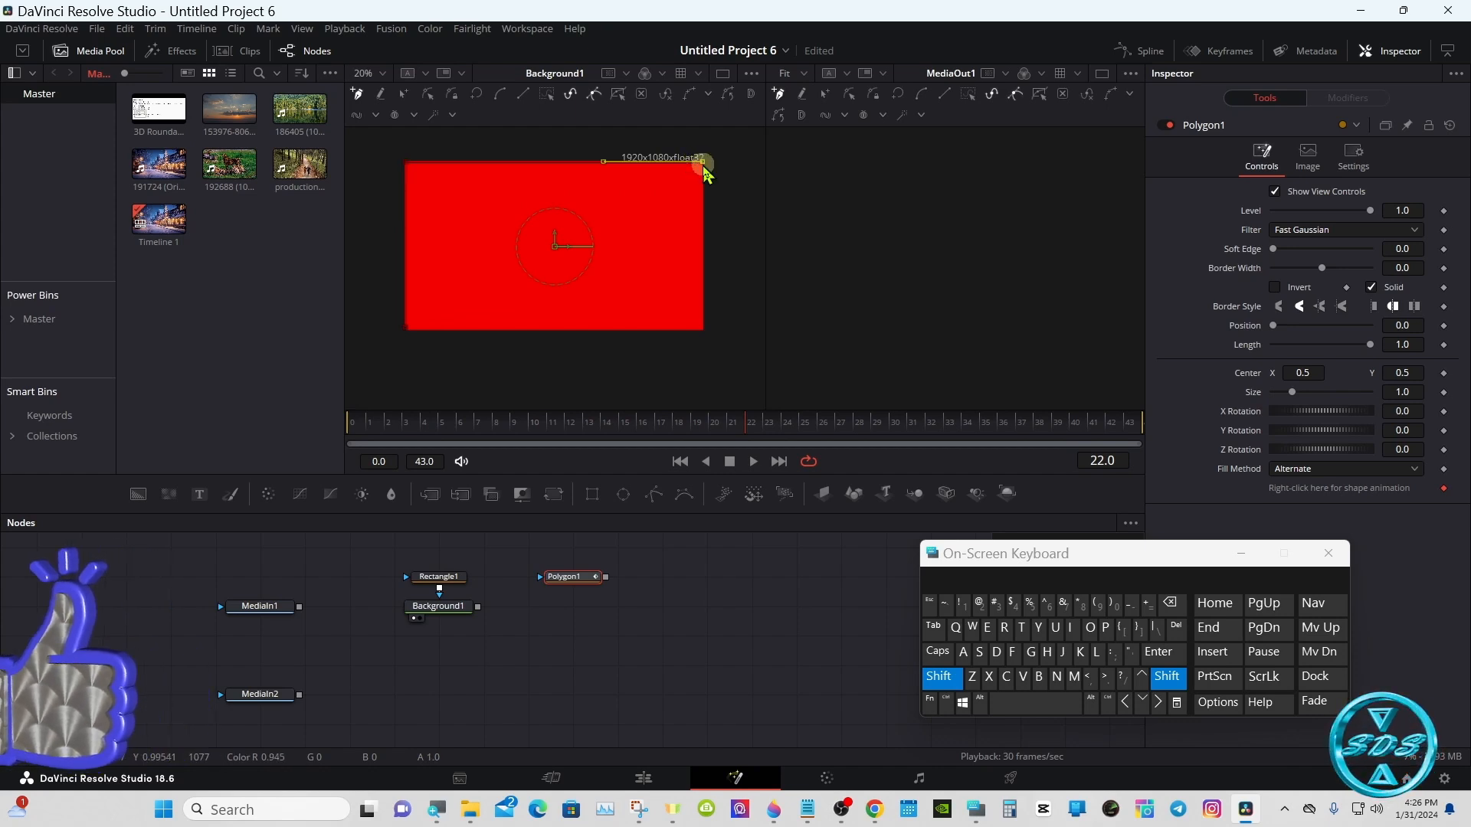
left_click(702, 328)
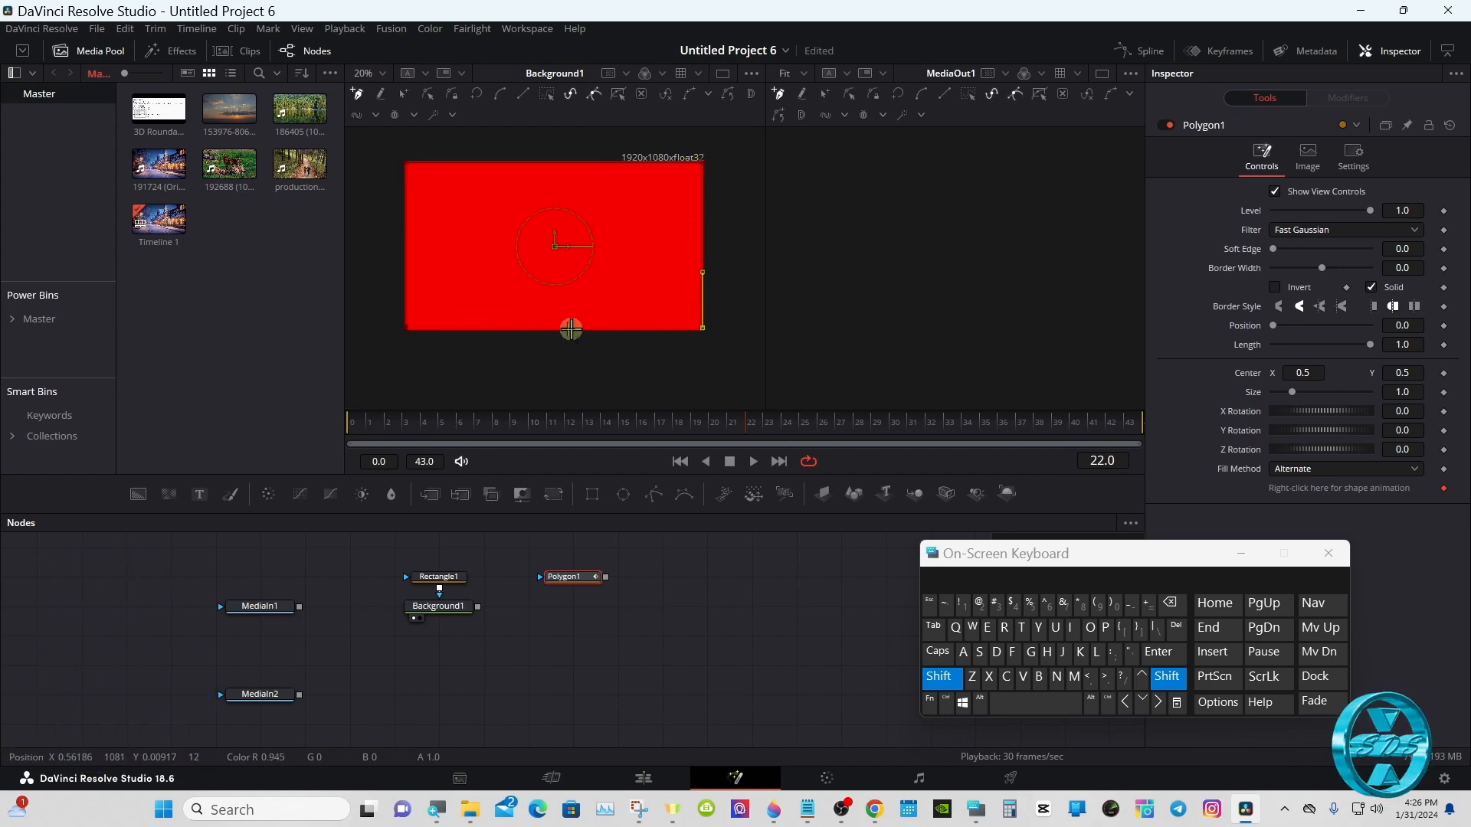
left_click(406, 328)
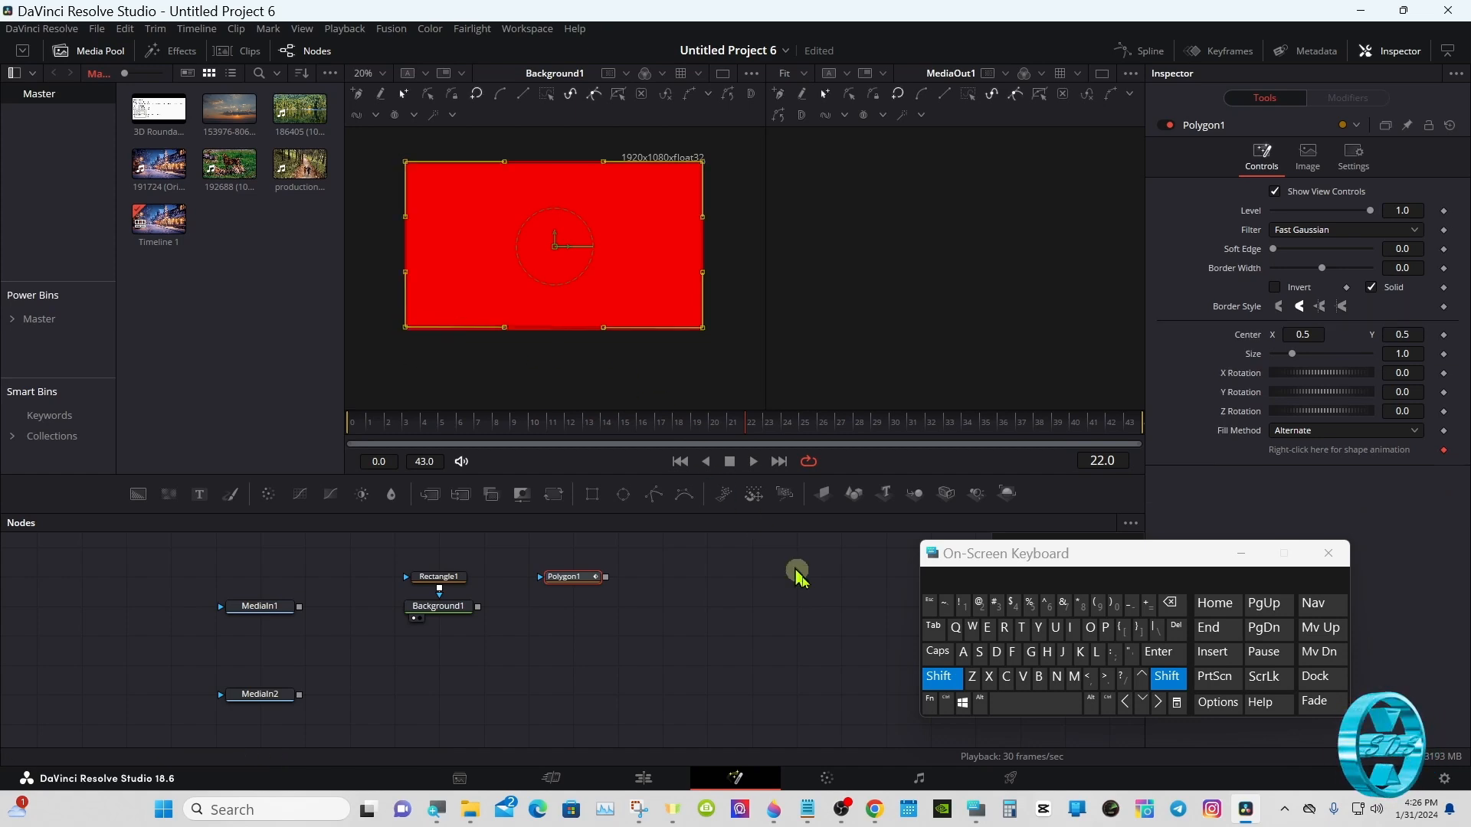
left_click(944, 681)
Deselect Polygon1 and add an unconnected sPolygon node beside it.
left_click(804, 658)
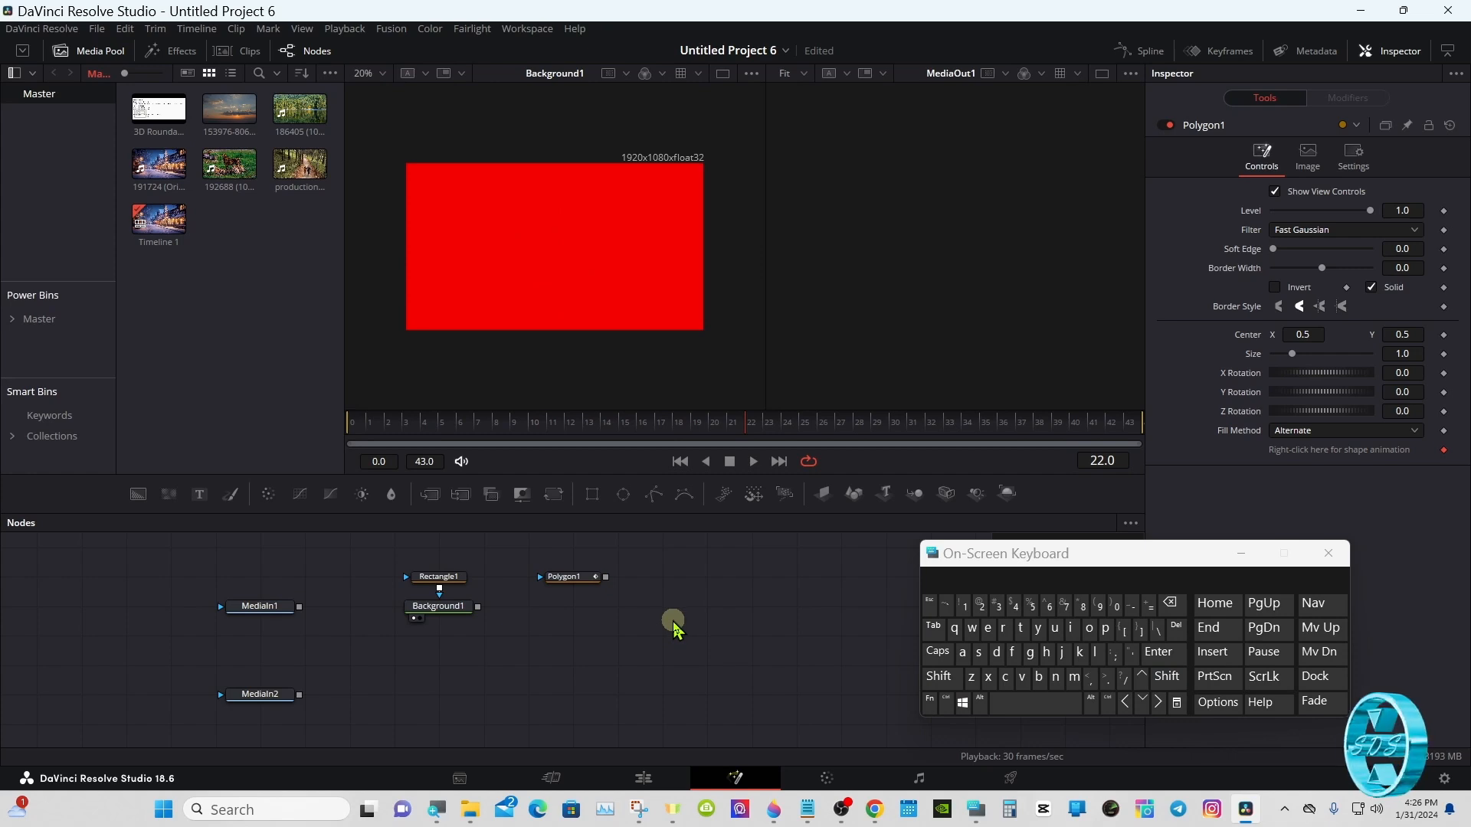
left_click(949, 682)
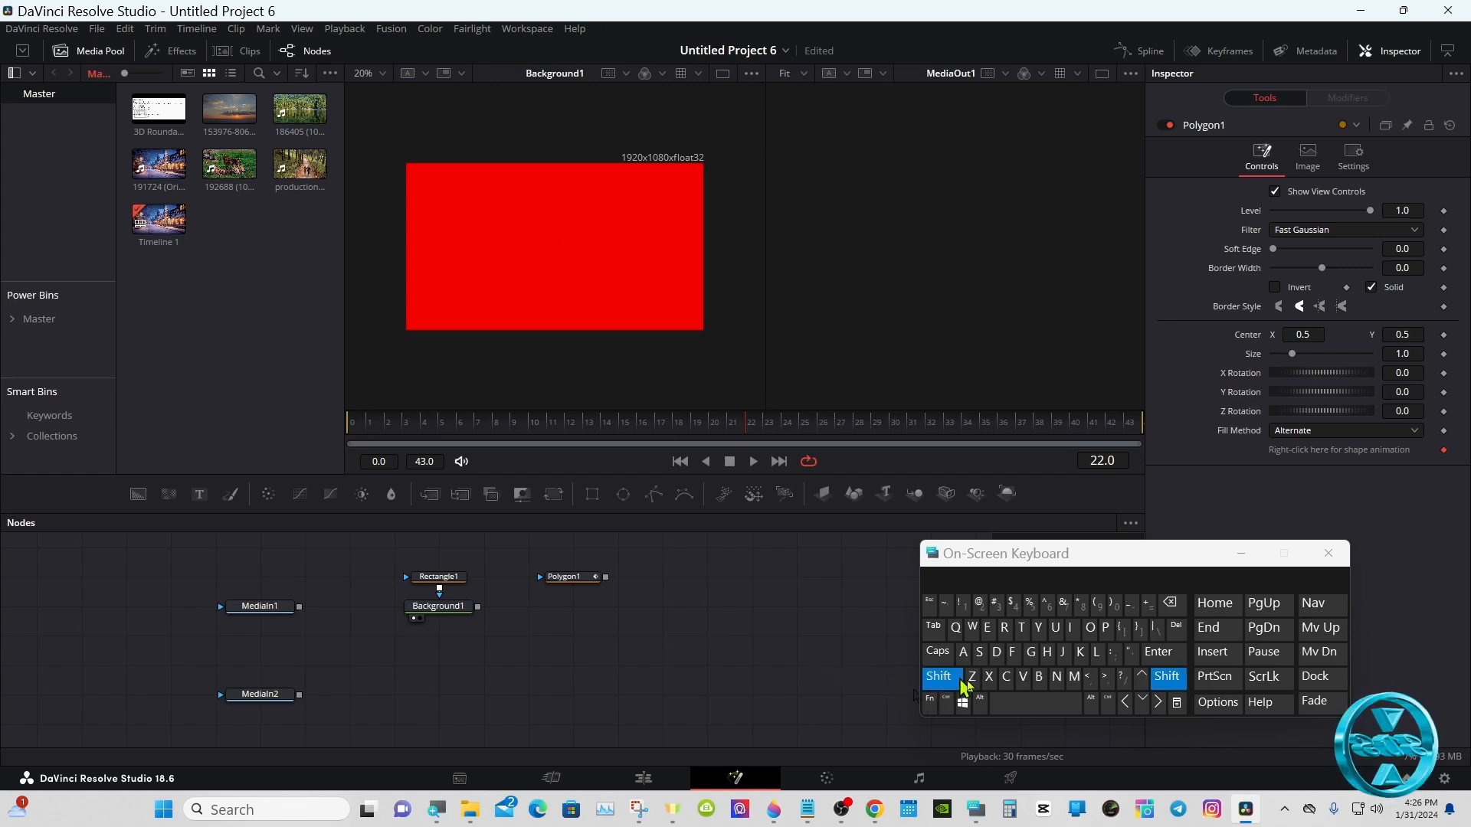
left_click(1023, 703)
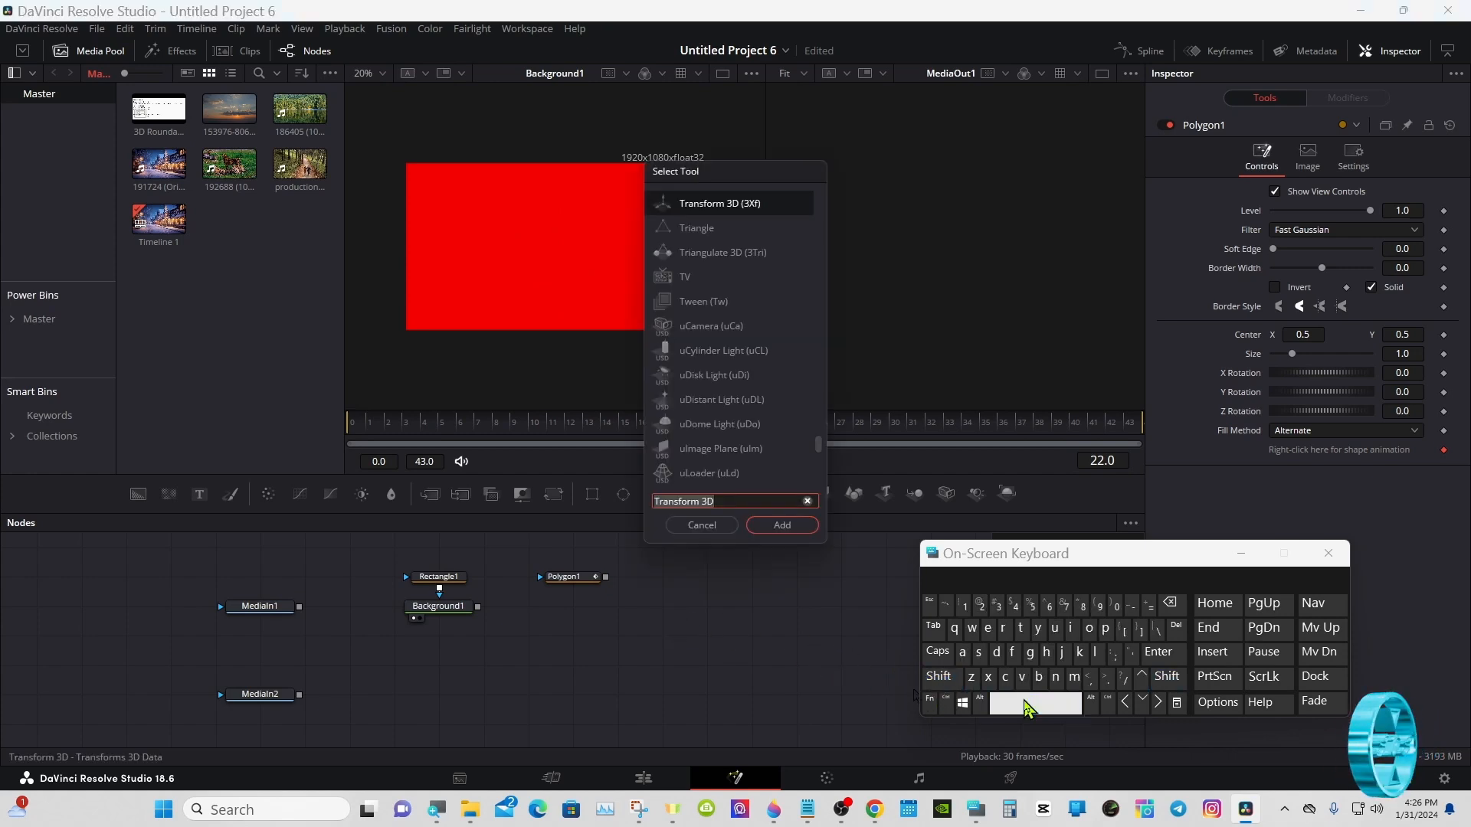
left_click(978, 652)
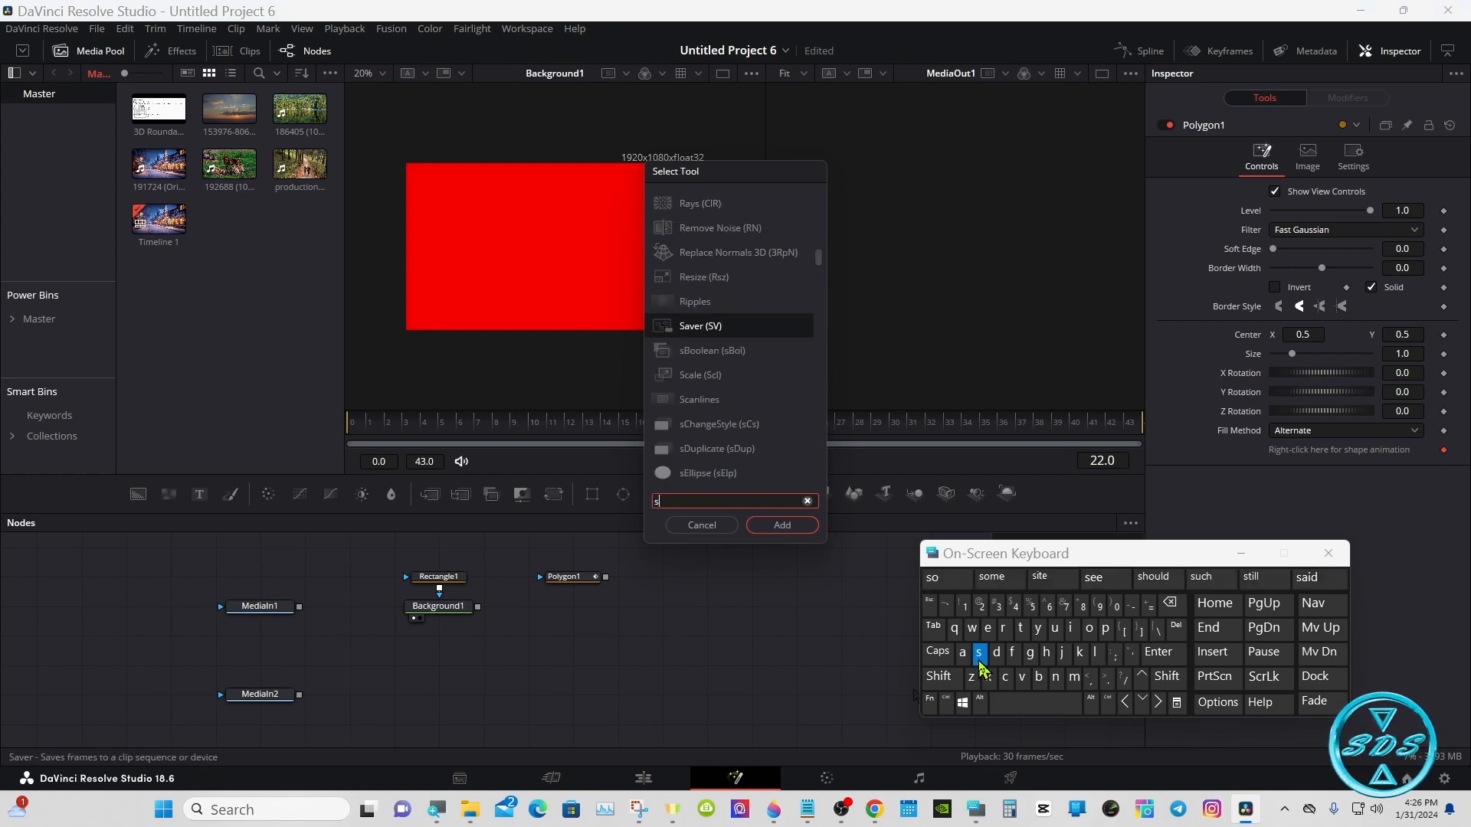
left_click(1108, 632)
left_click(1088, 630)
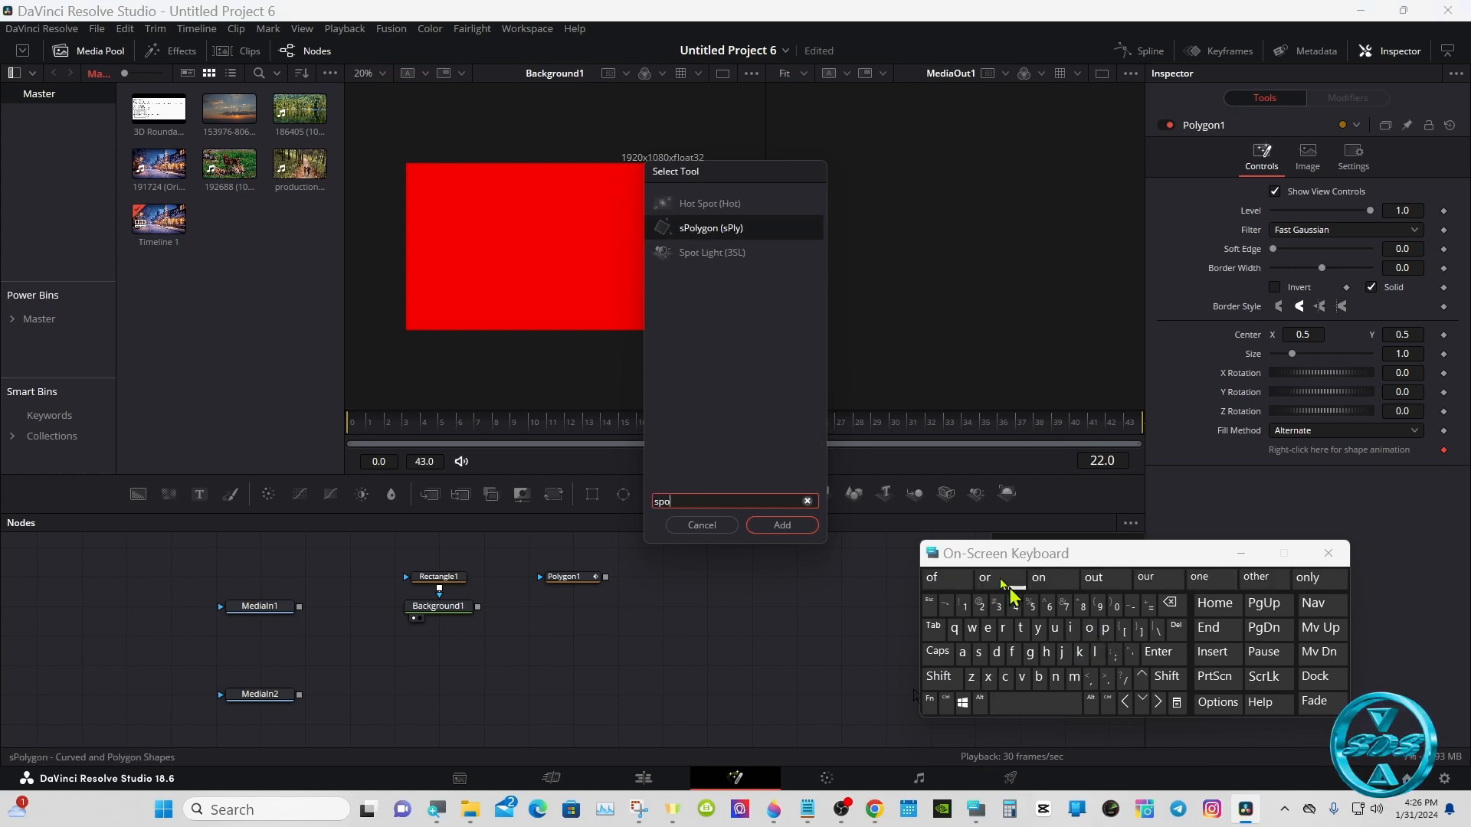
left_click(724, 232)
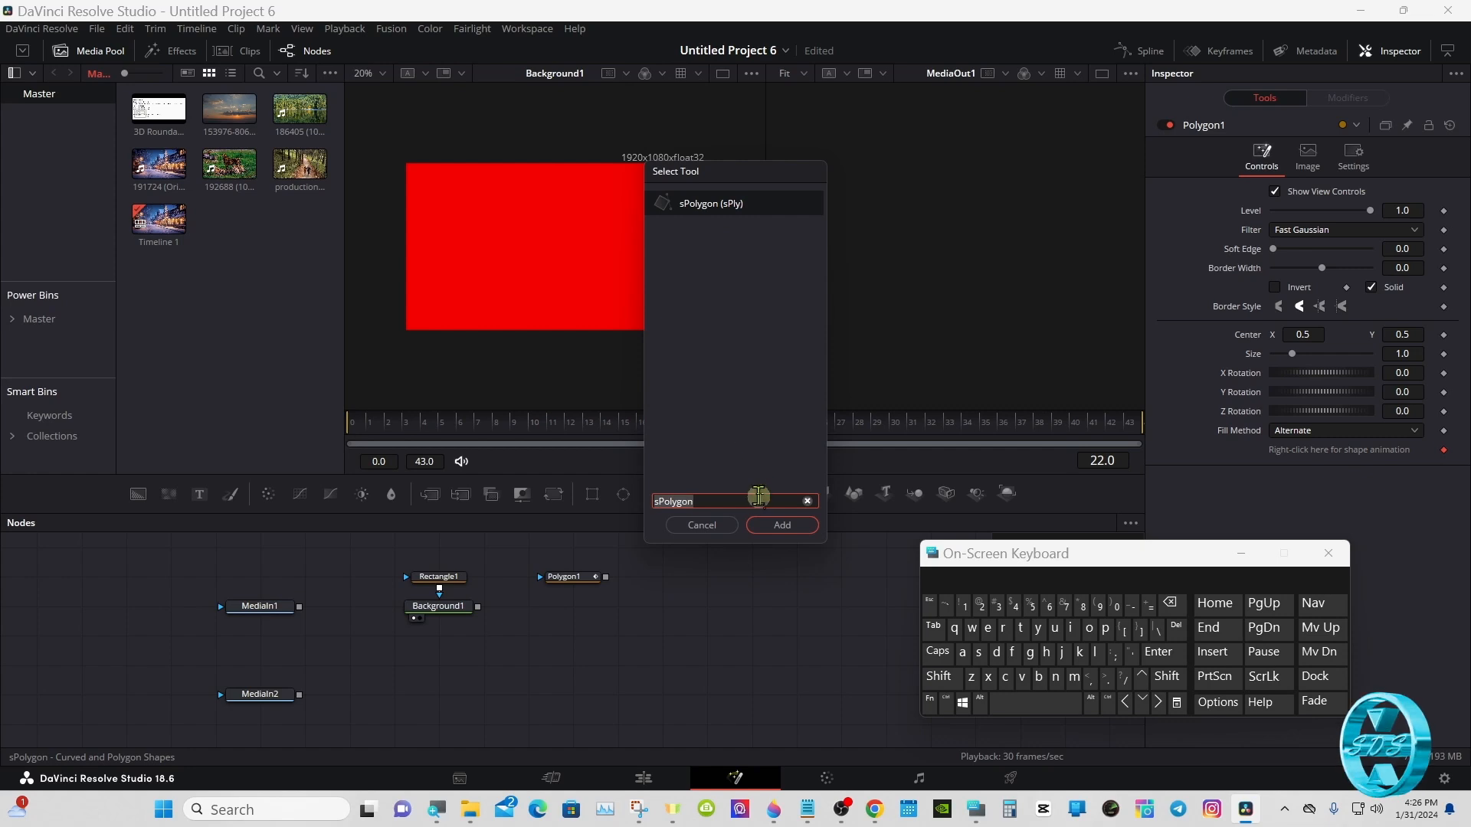
left_click(770, 526)
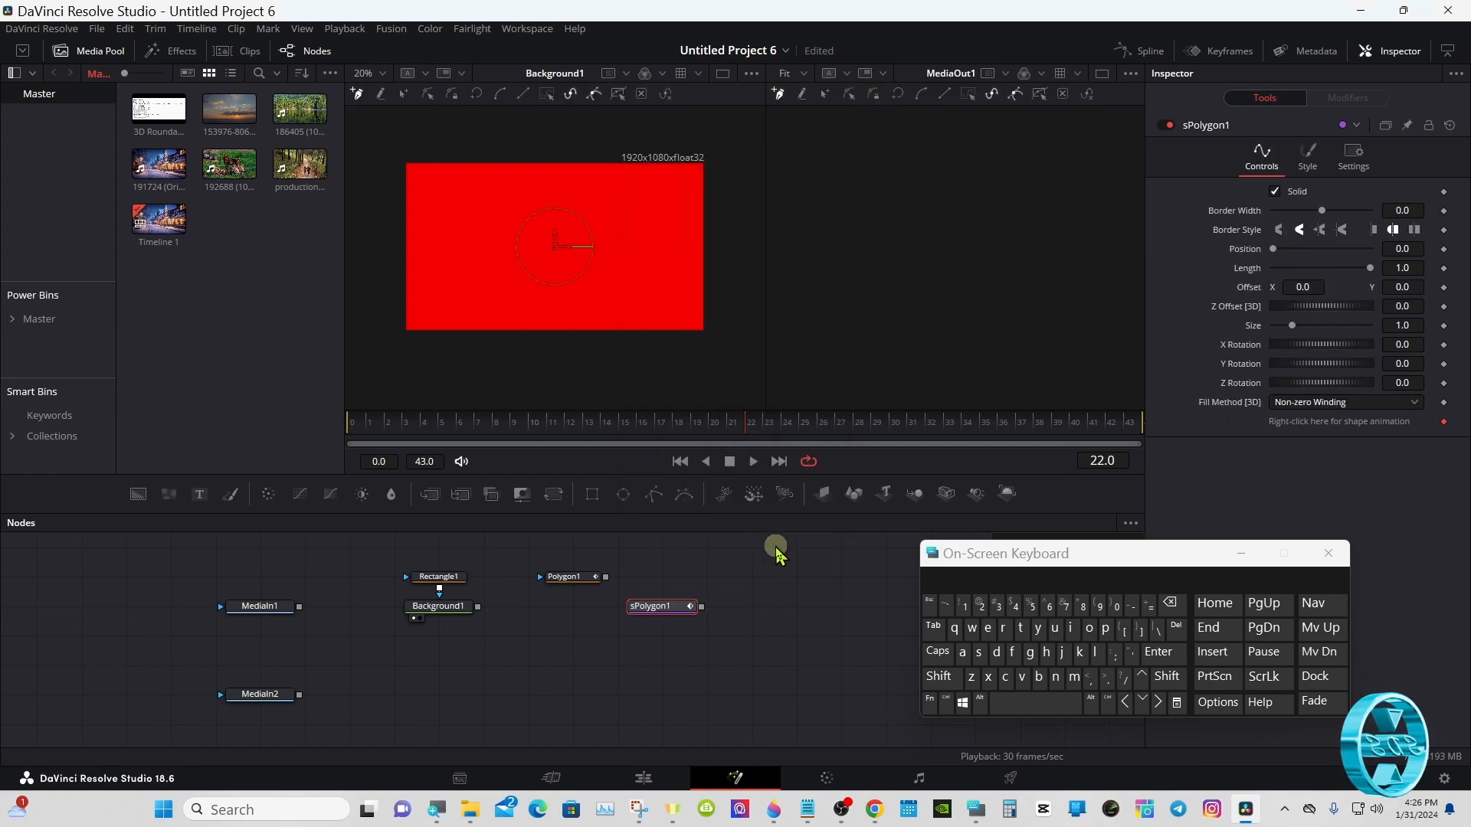
Add an Extrude 3D node connected to the output of sPolygon1.
left_click(938, 677)
left_click(1023, 708)
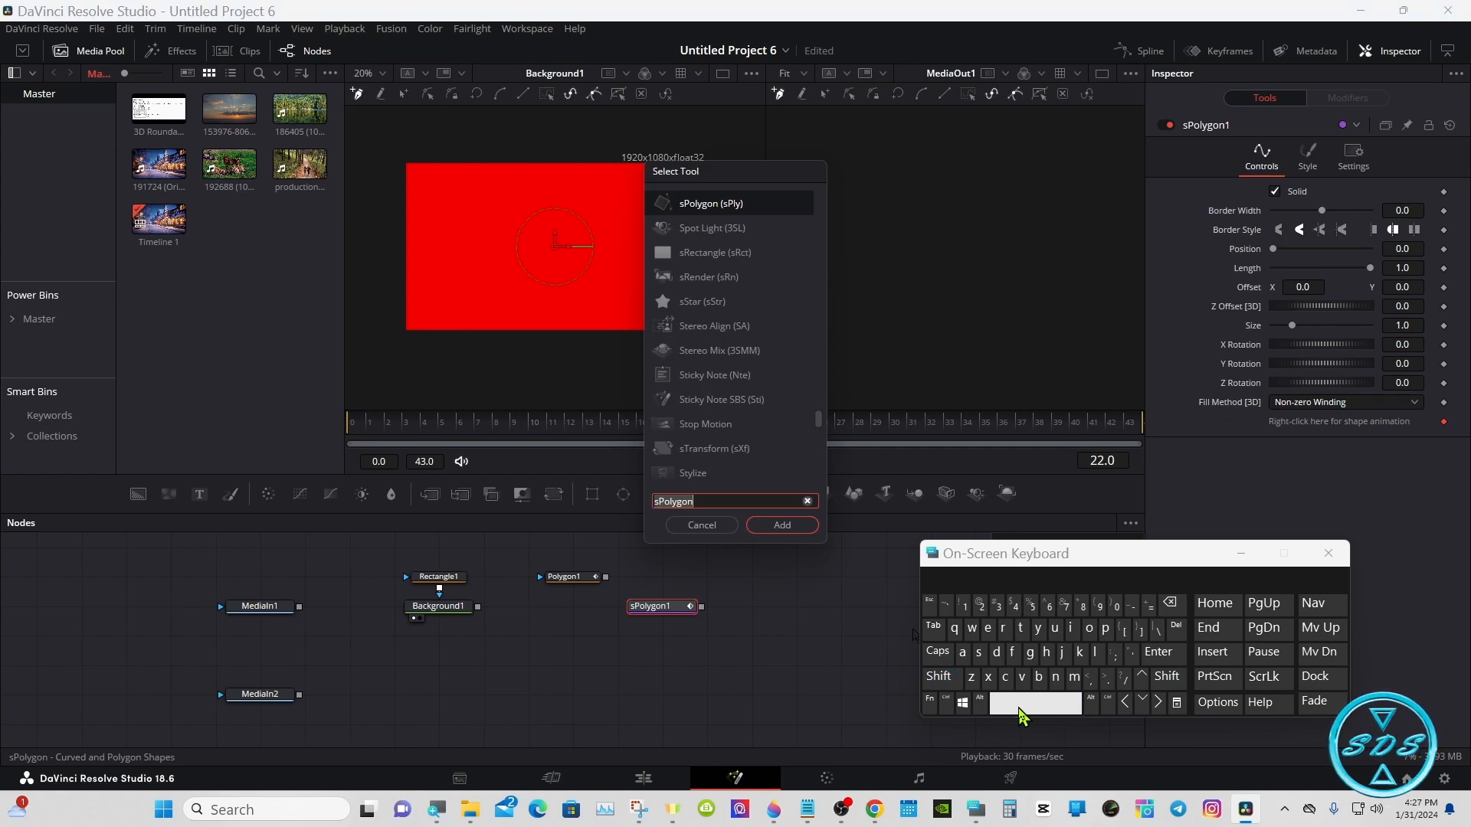
left_click(988, 629)
left_click(988, 677)
left_click(1025, 637)
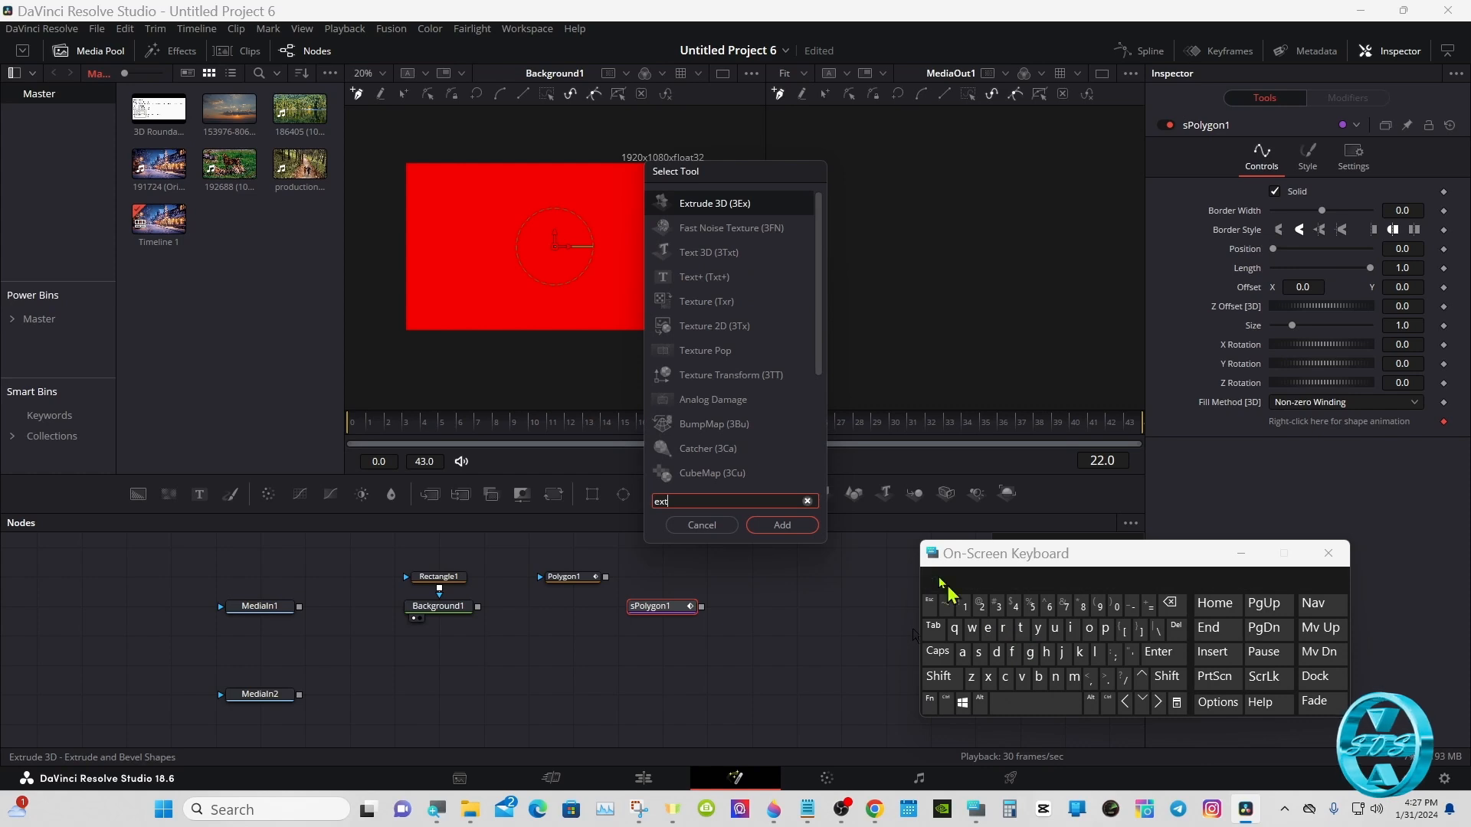
left_click(717, 205)
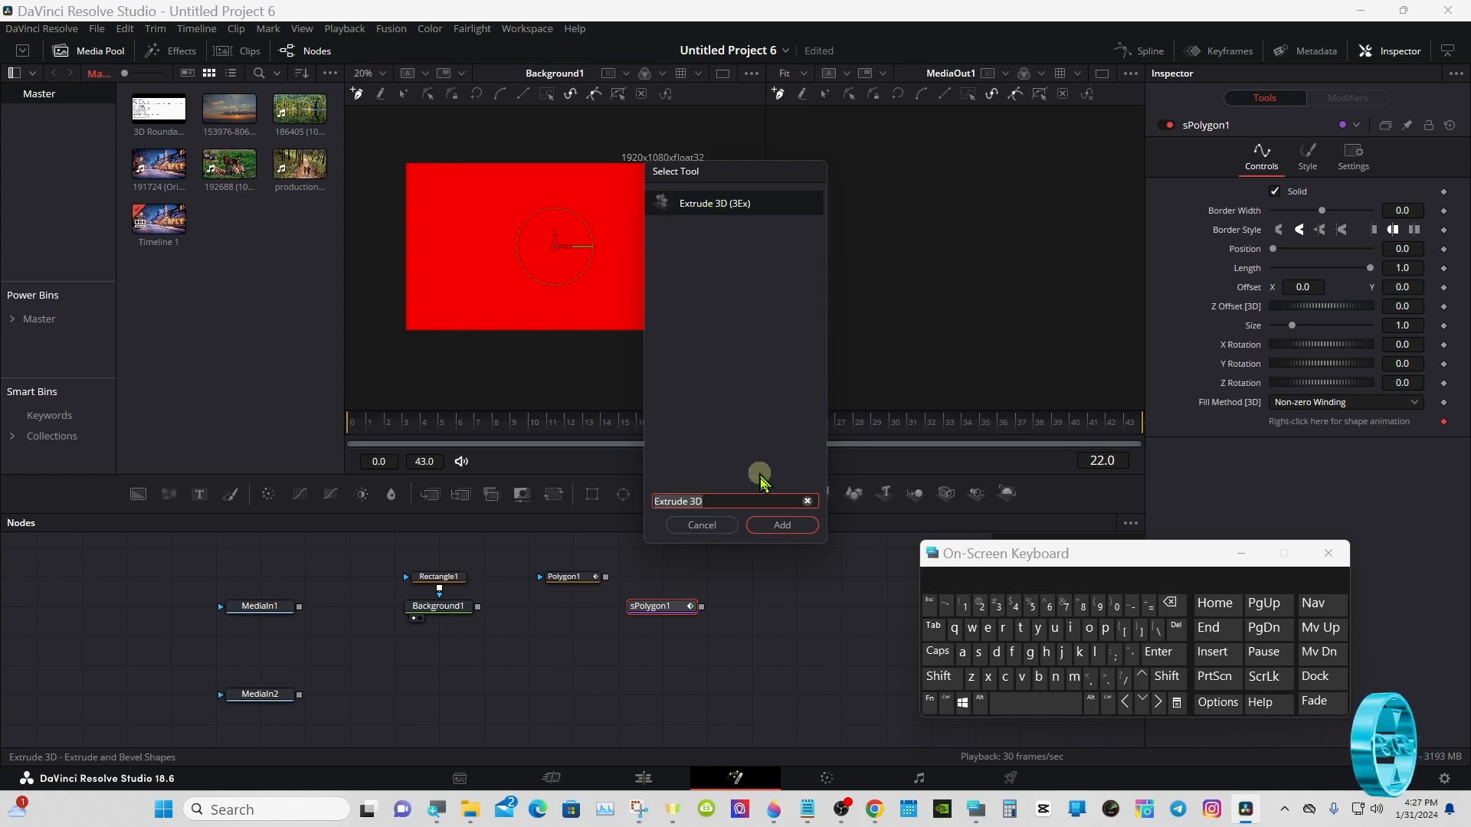
left_click(768, 529)
Append Merge 3D and Renderer 3D nodes after Extrude3D1 and connect Renderer3D1 to MediaOut1.
left_click_drag(996, 553, 1284, 563)
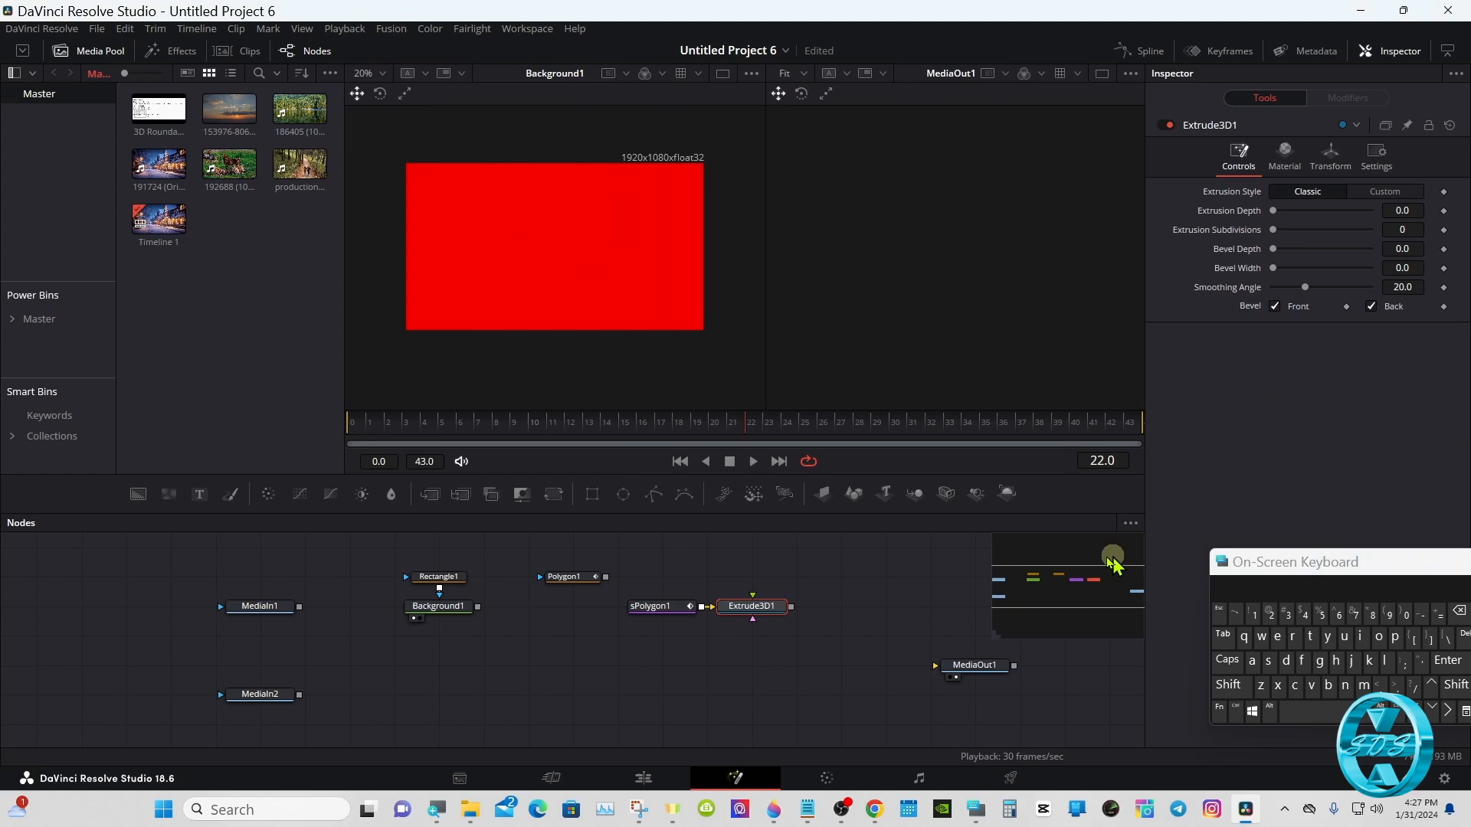
left_click(913, 494)
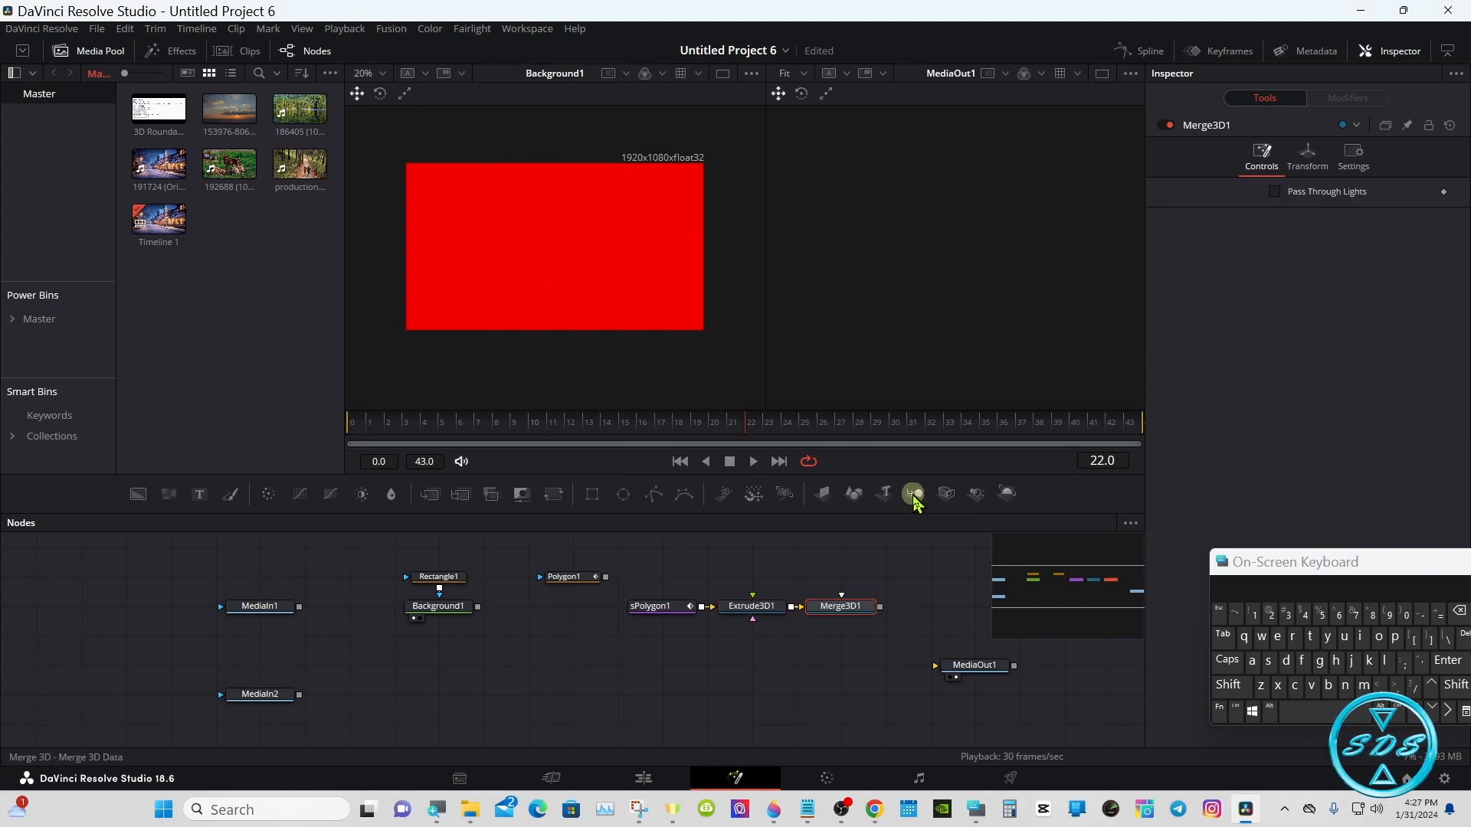
left_click(1006, 494)
left_click_drag(988, 582, 1073, 582)
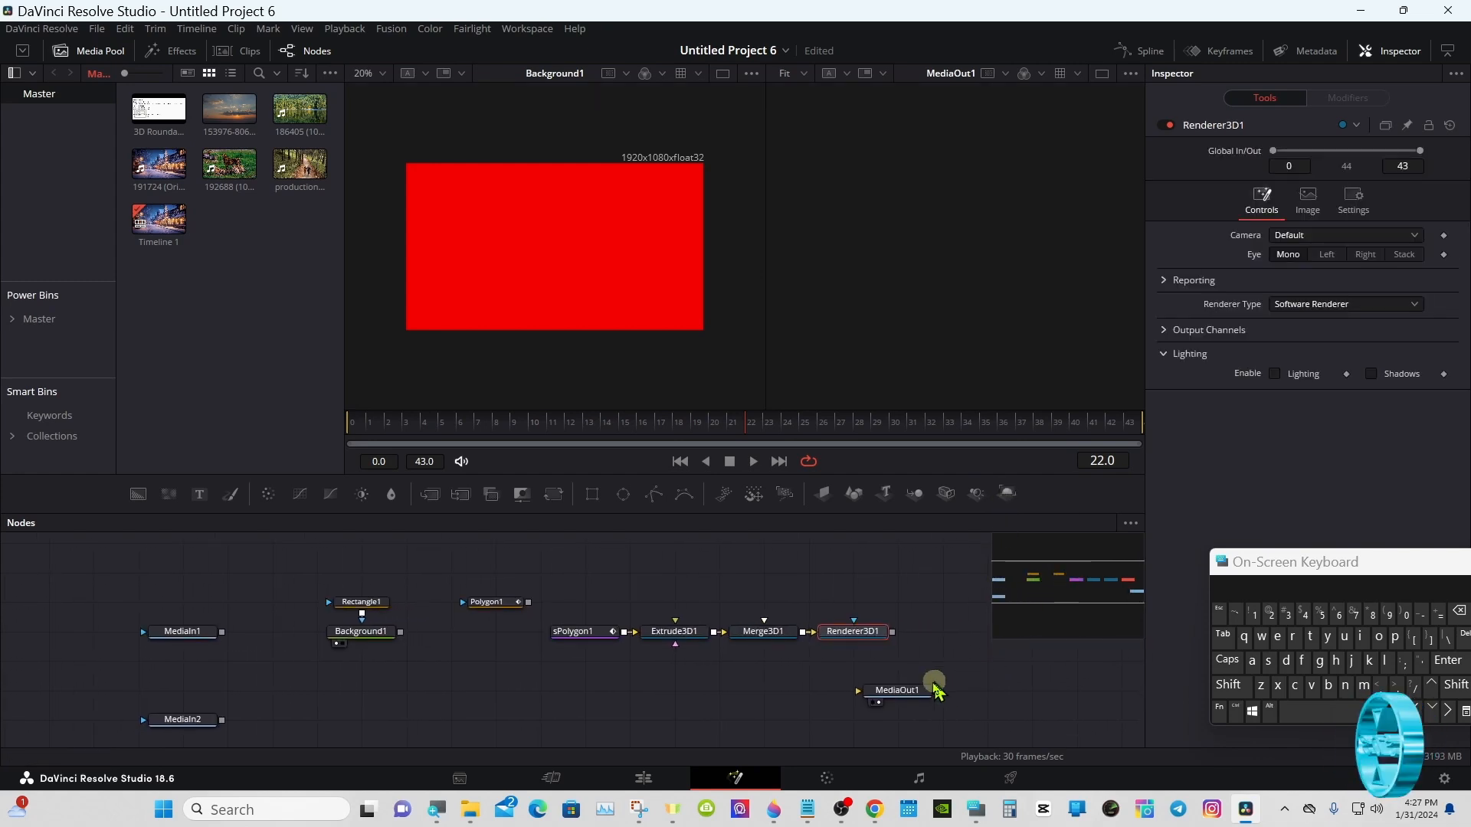
left_click_drag(898, 700, 1031, 669)
left_click_drag(894, 637, 1053, 668)
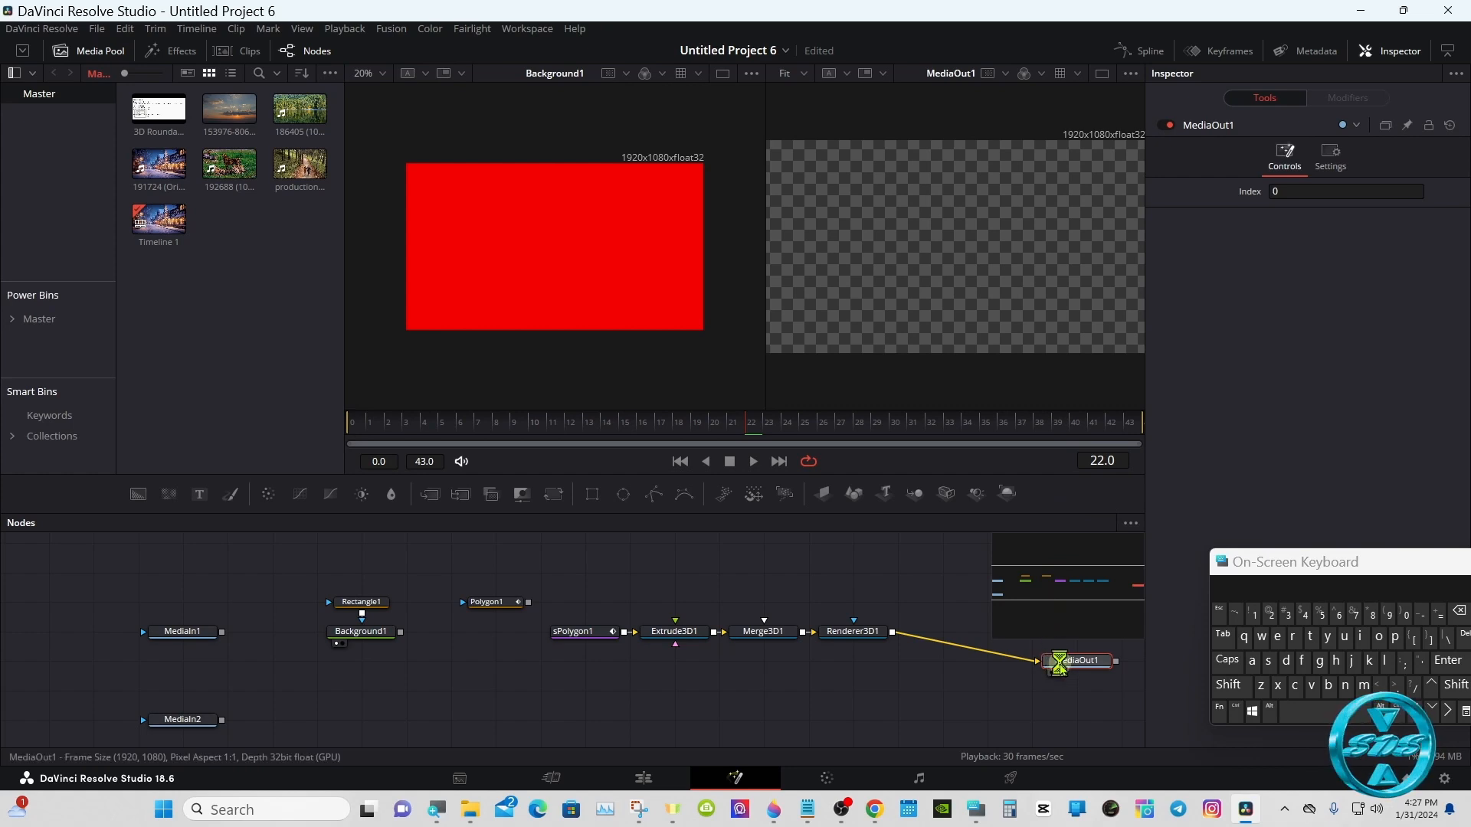
Align MediaOut1 and Renderer3D1 at the chain's end, and move Polygon1, sPolygon1, Extrude3D1 and Merge3D1 closer to Background1.
left_click_drag(1053, 655, 1055, 627)
left_click_drag(866, 633, 986, 637)
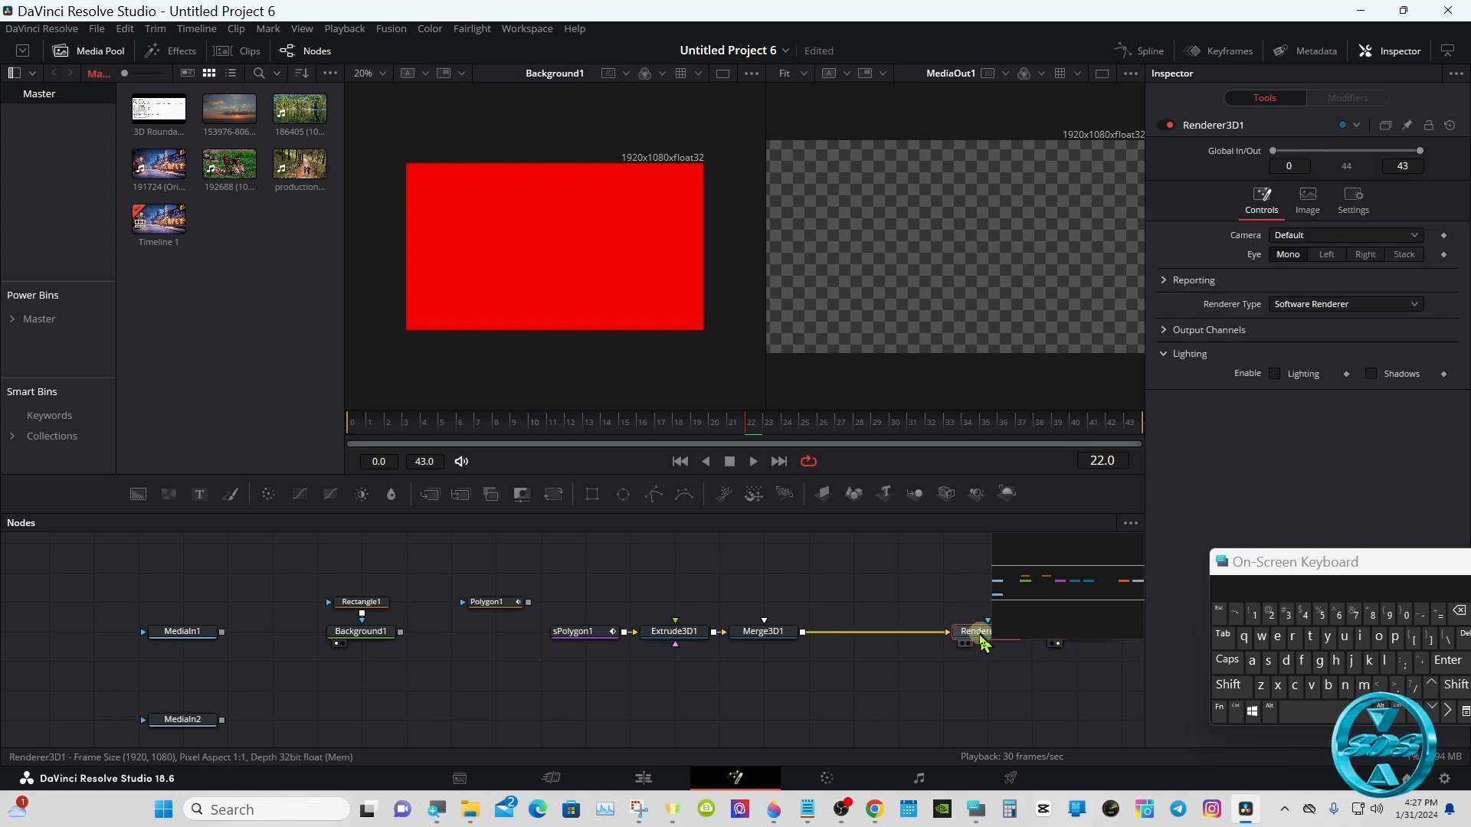
left_click_drag(783, 604, 473, 575)
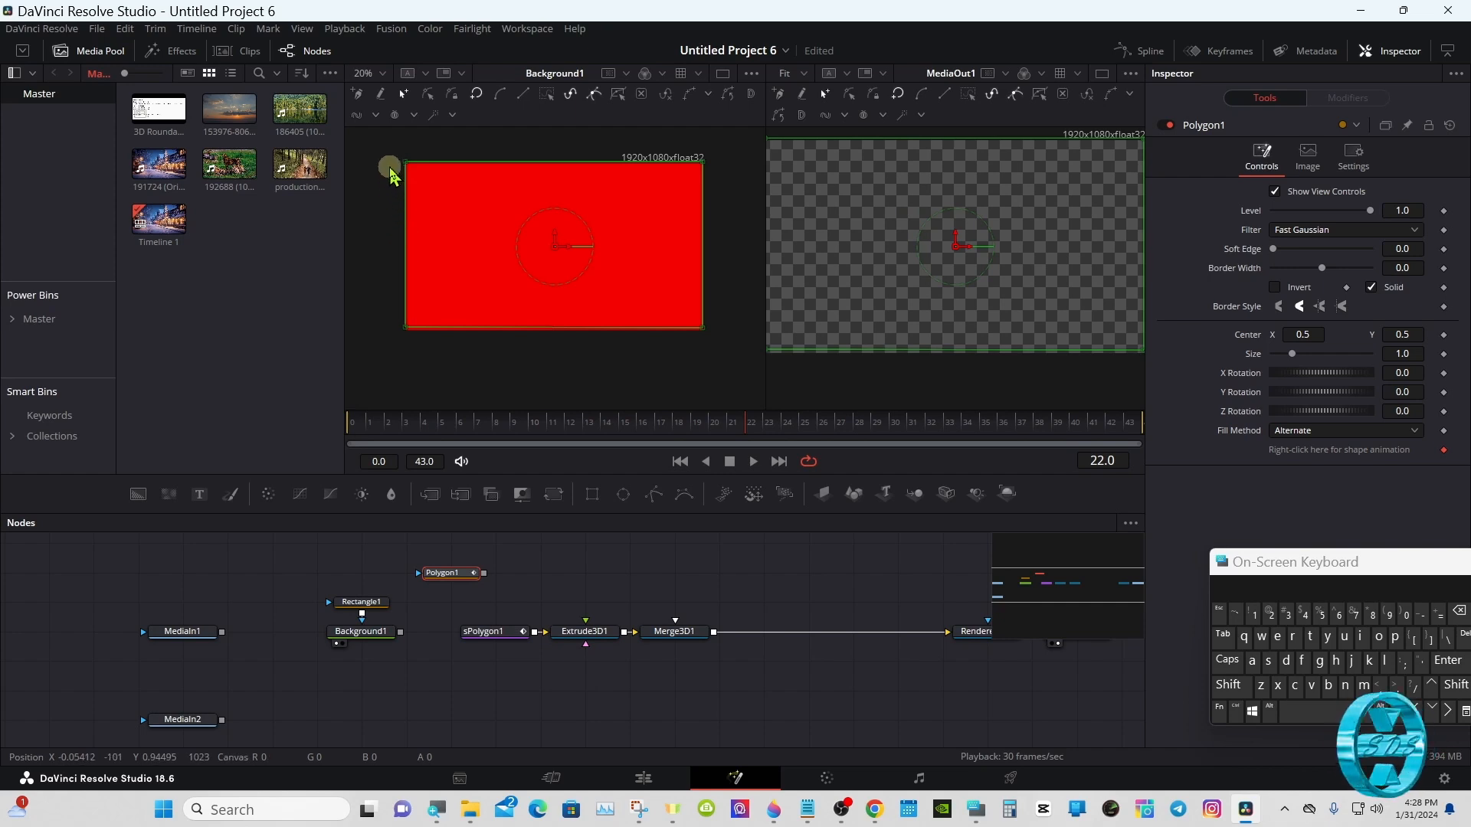
Select all of Polygon1's points, copy its polyline, and paste it into sPolygon1's polyline.
left_click_drag(385, 146, 731, 366)
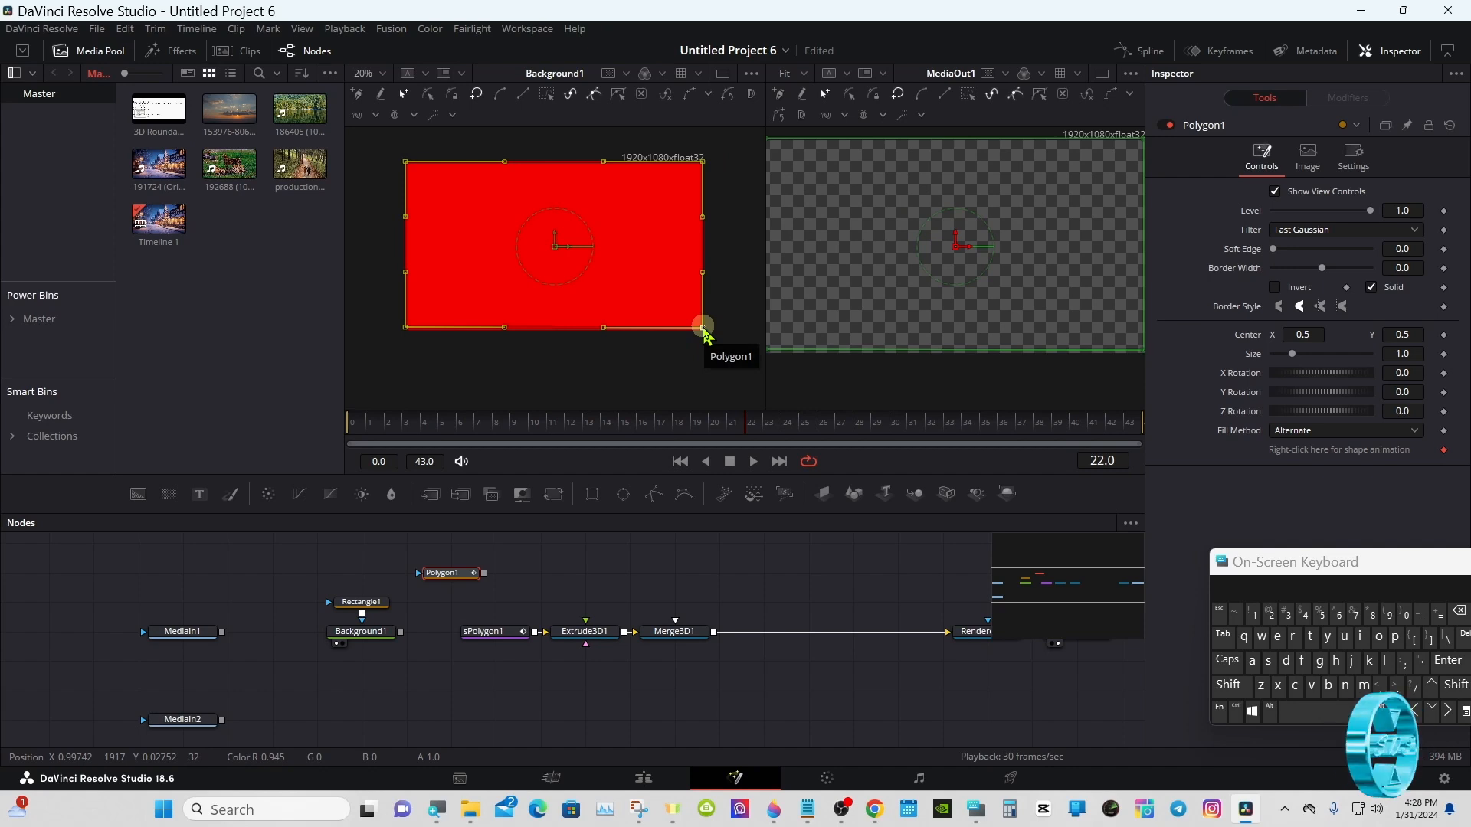
right_click(704, 334)
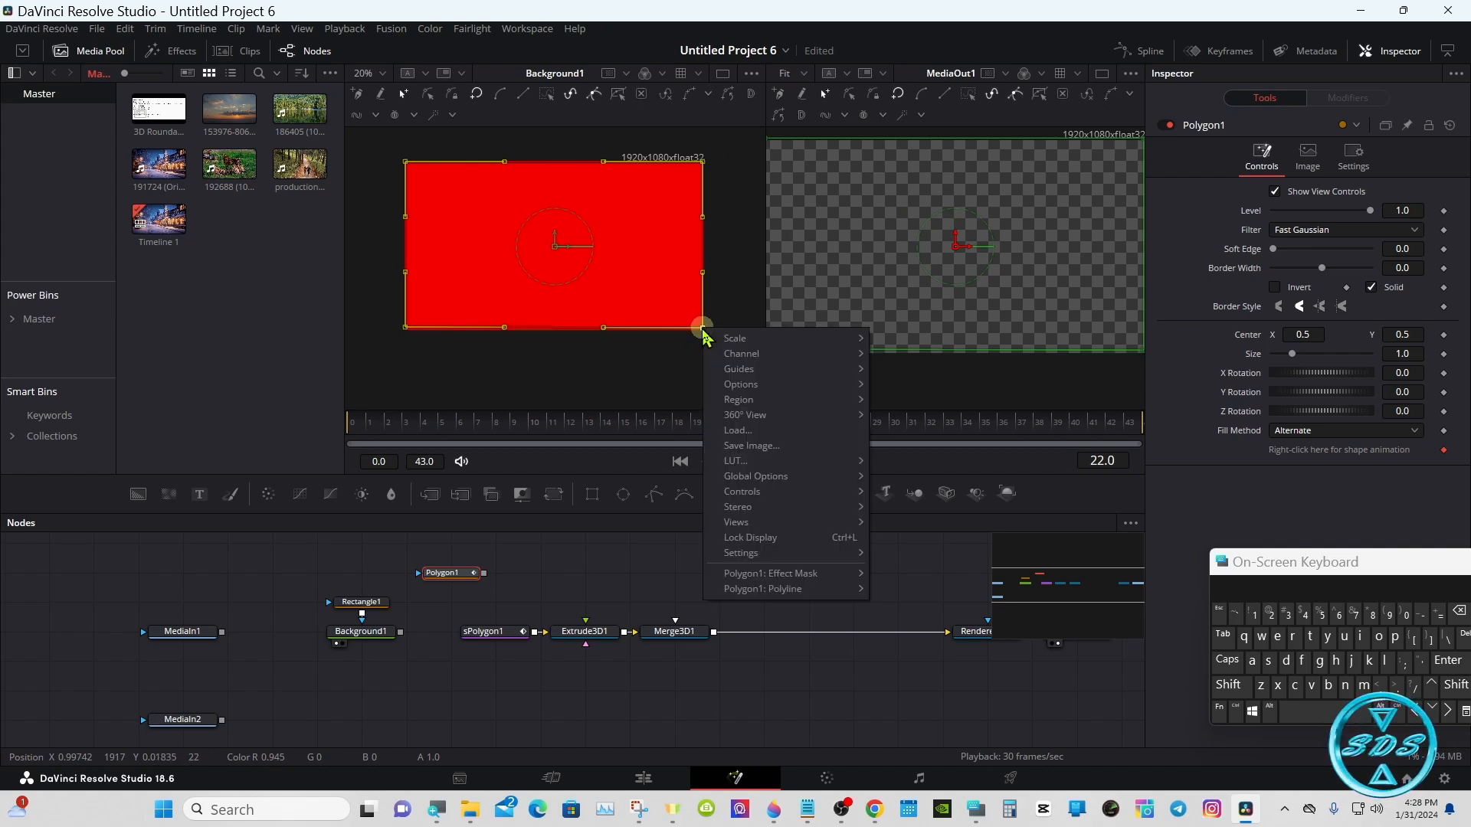
mouse_move(799, 593)
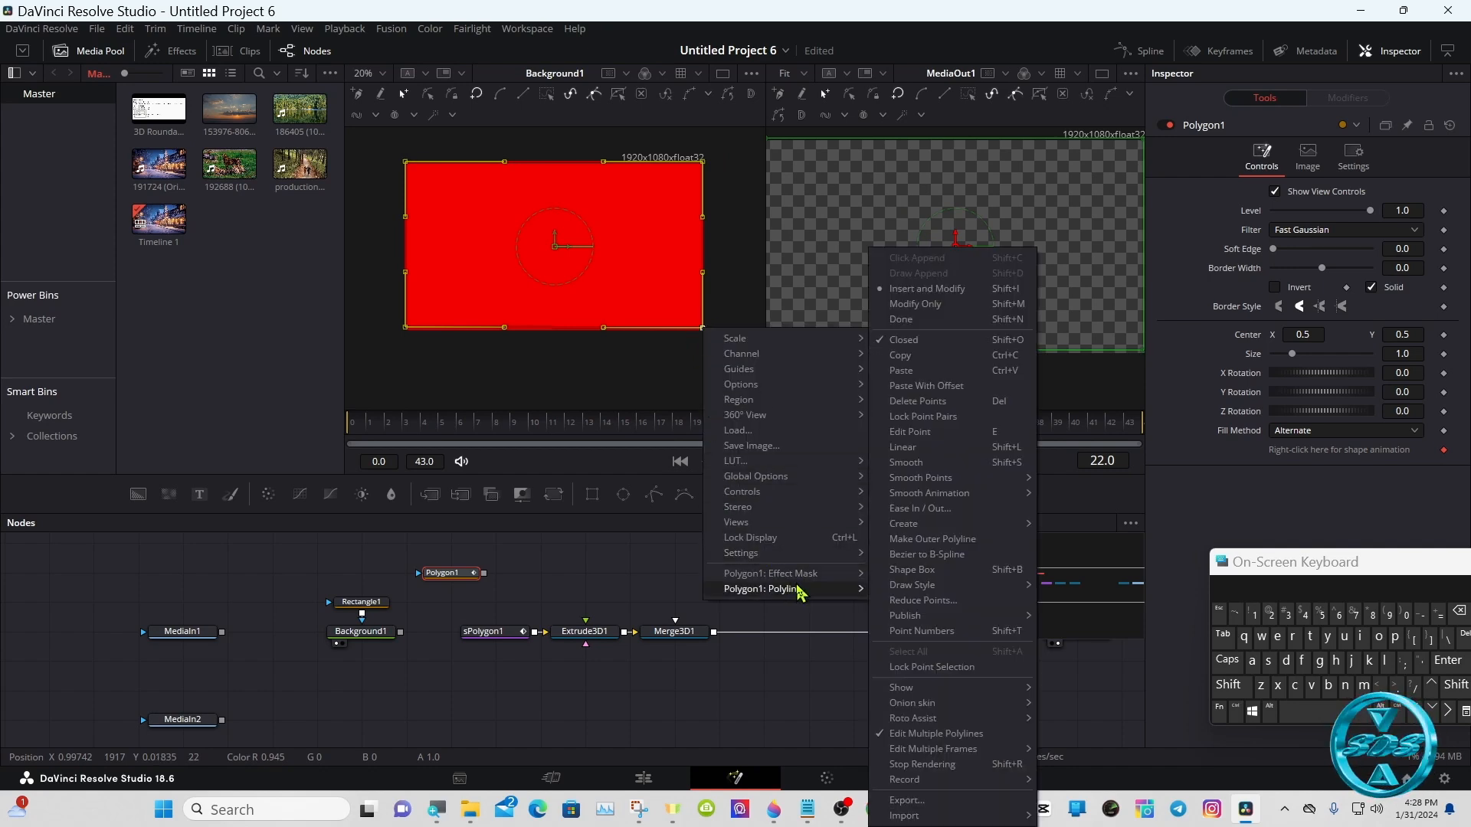
left_click(909, 357)
left_click(487, 634)
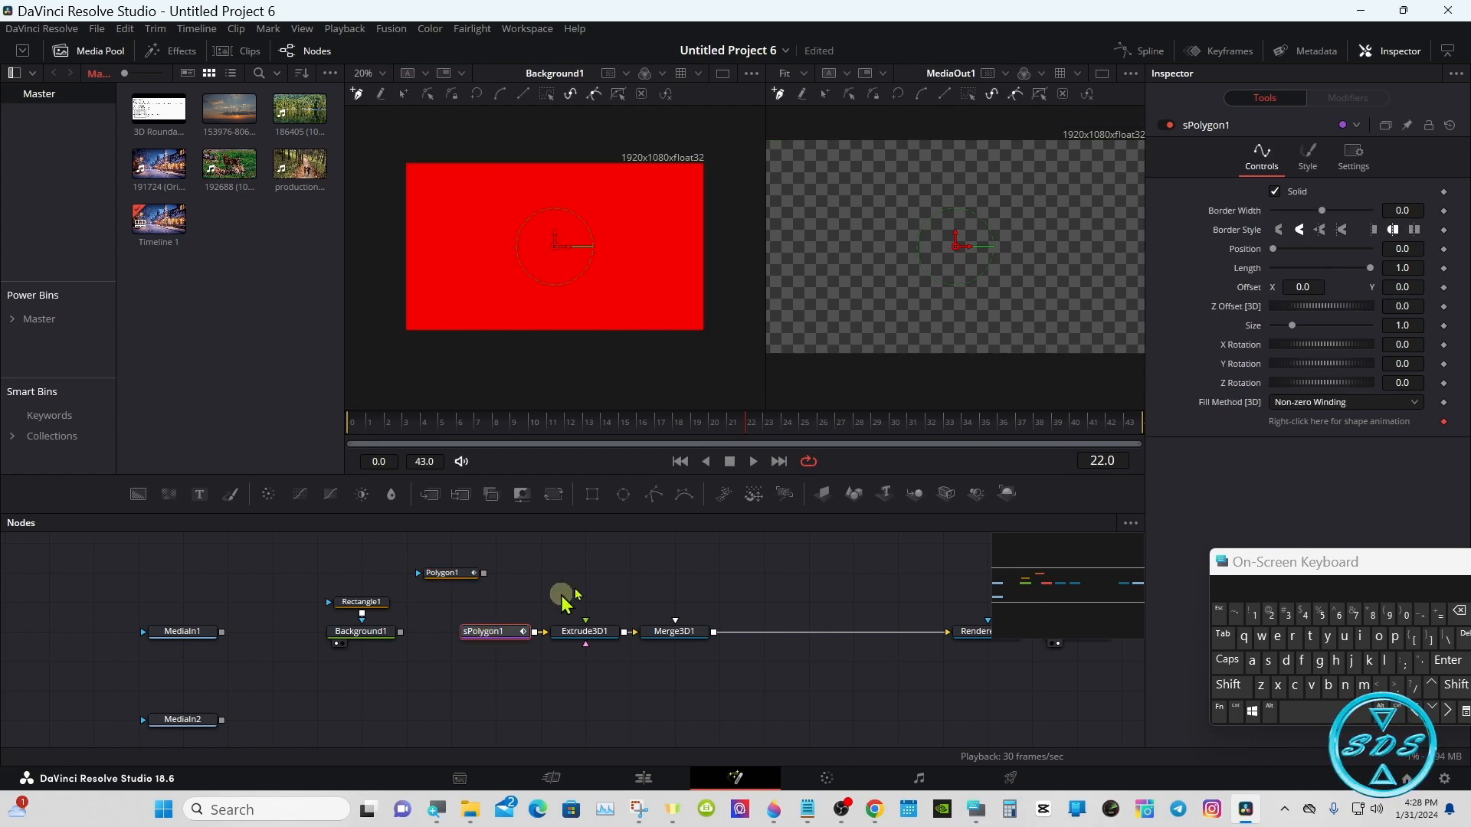
right_click(837, 214)
mouse_move(918, 462)
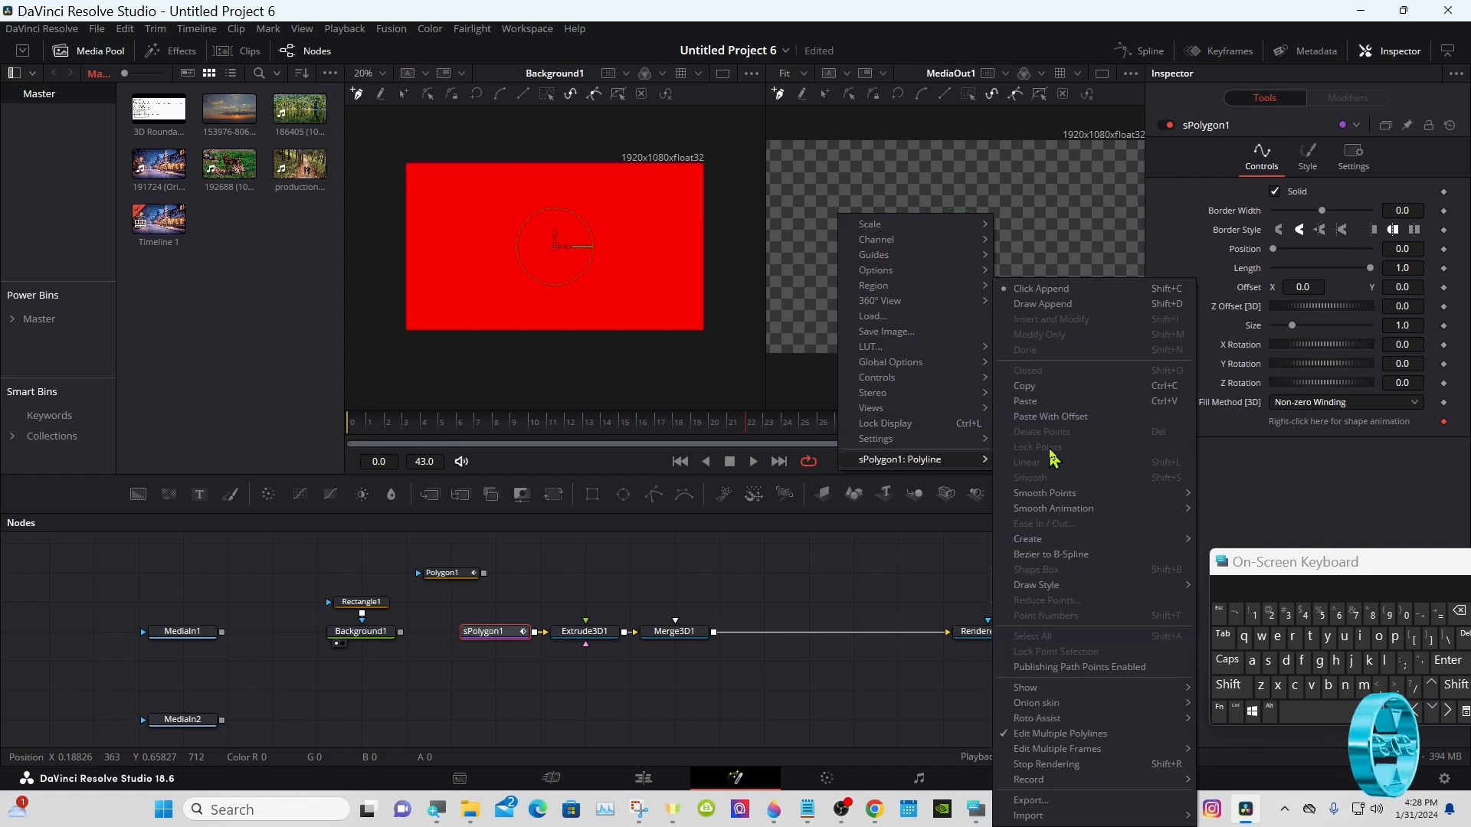
left_click(1025, 401)
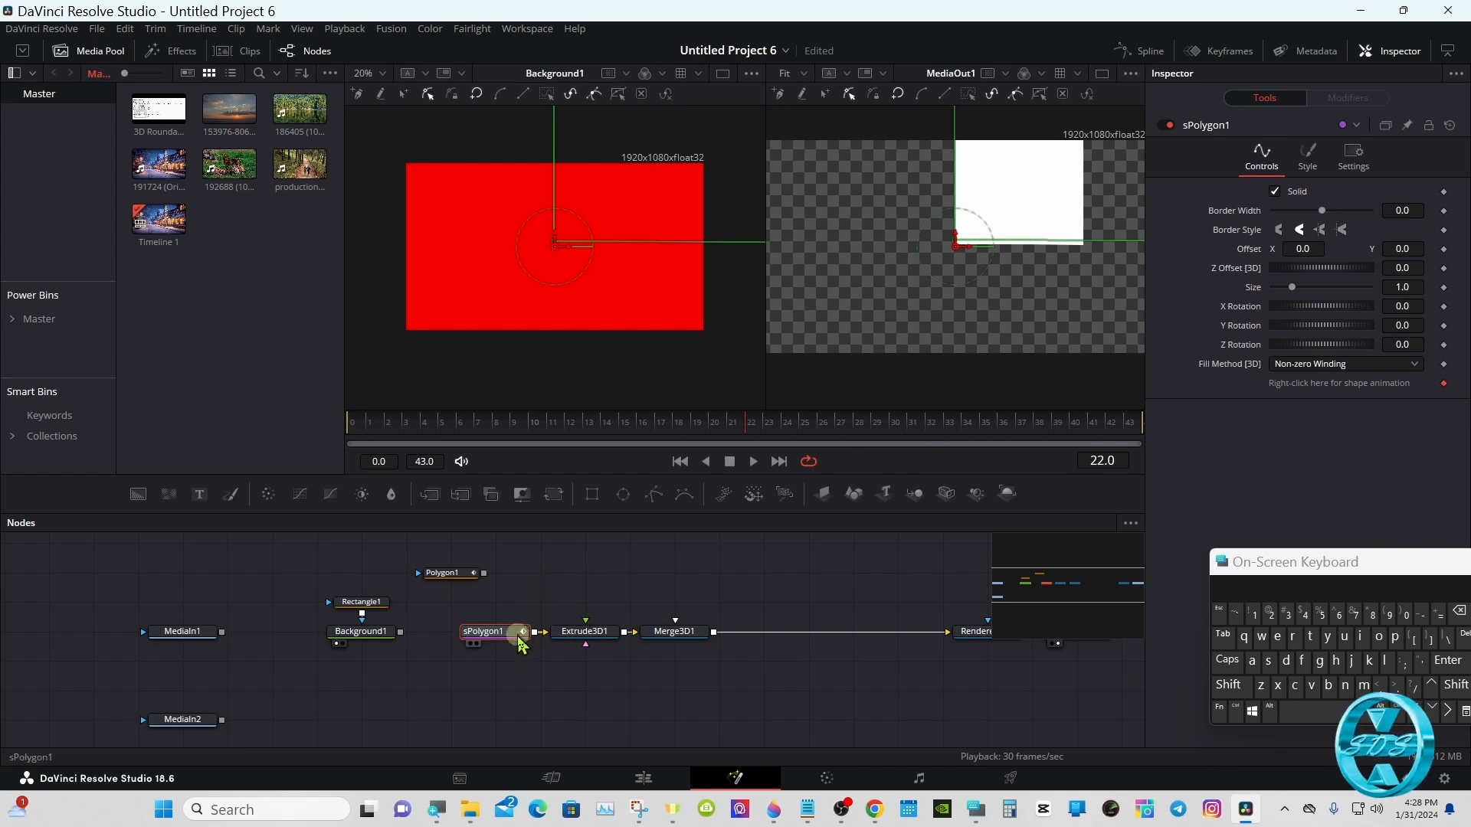
Move Polygon1 above Rectangle1 and place sPolygon1 closer to Background1.
left_click_drag(435, 573, 302, 578)
left_click(416, 574)
left_click_drag(480, 632, 461, 641)
Set Extrude3D1's Extrusion Depth to 0.06, Extrusion Subdivisions to 10 and Smoothing Angle to 60.0.
left_click(584, 632)
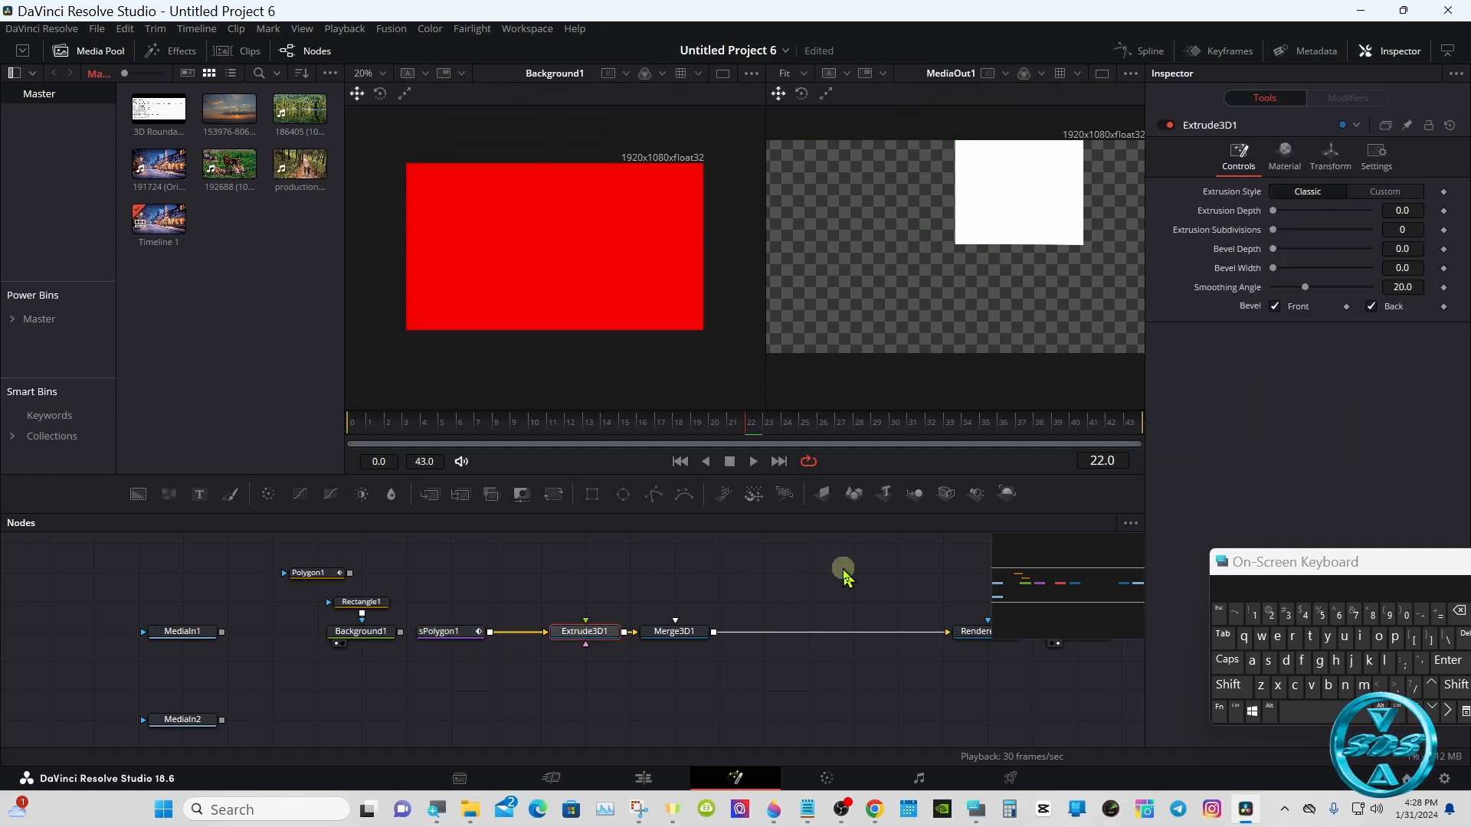
left_click_drag(1355, 563, 1128, 550)
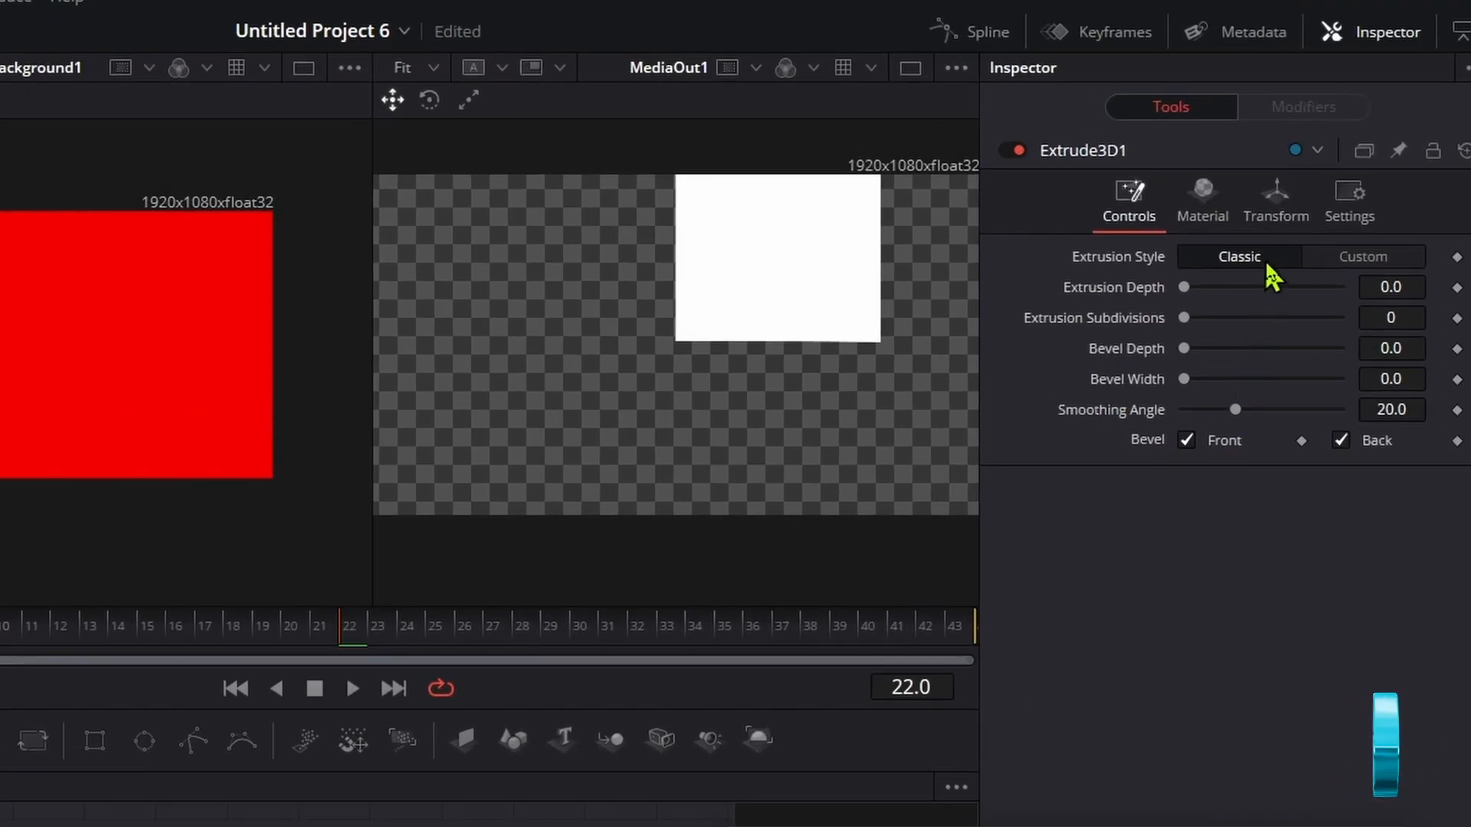
left_click(1408, 282)
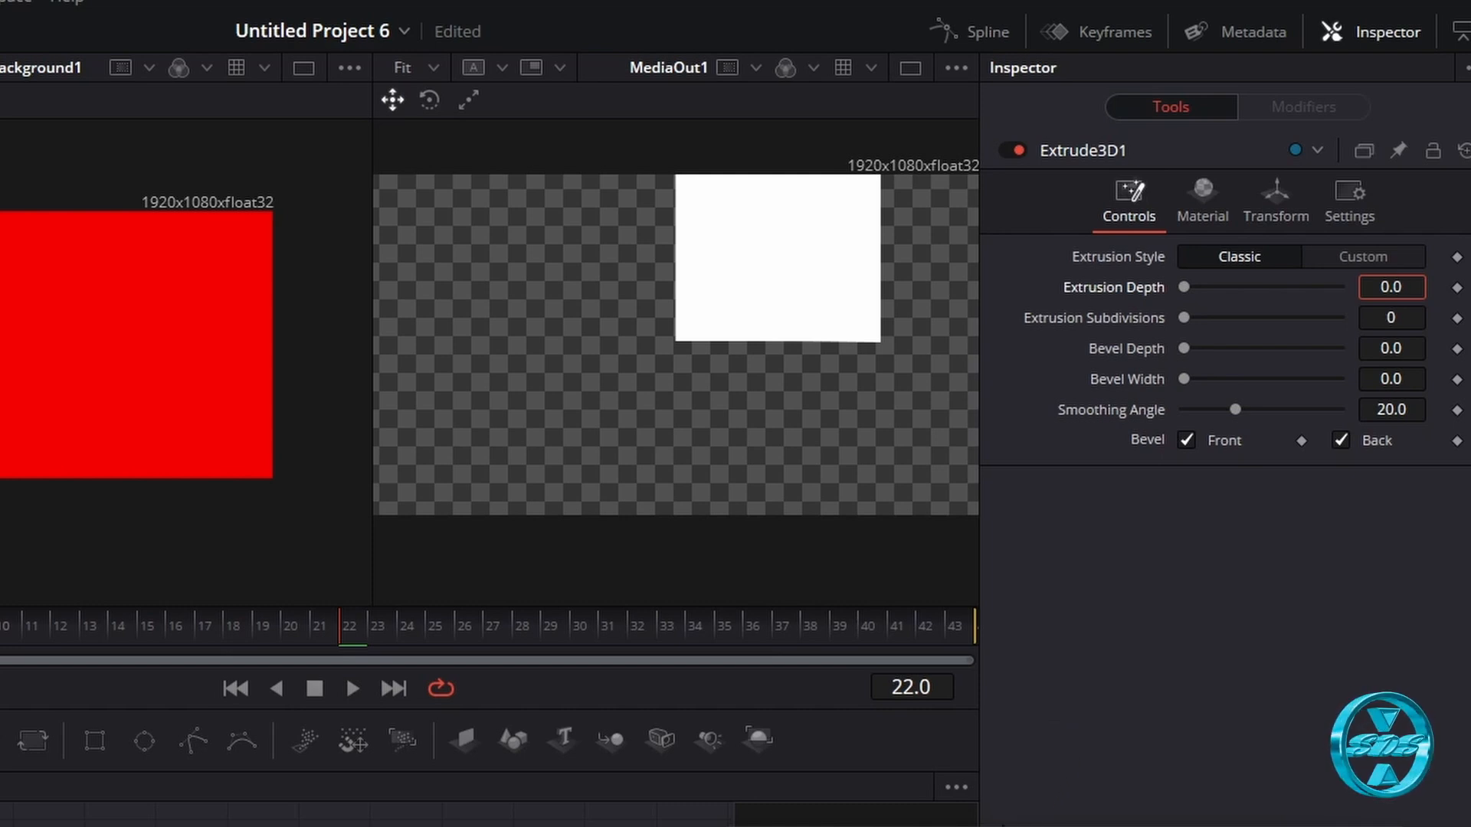
type("6")
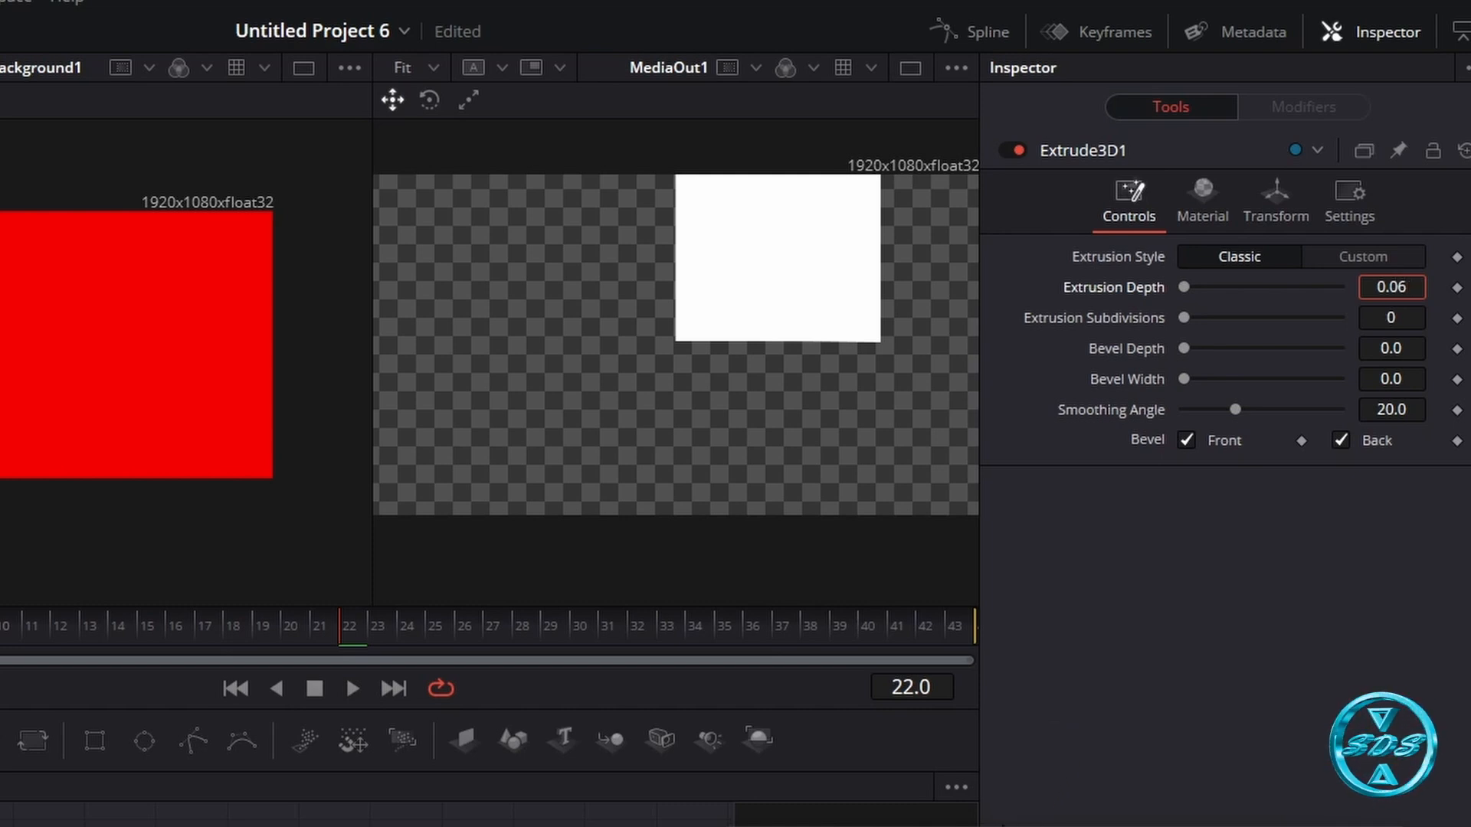
key("Tab")
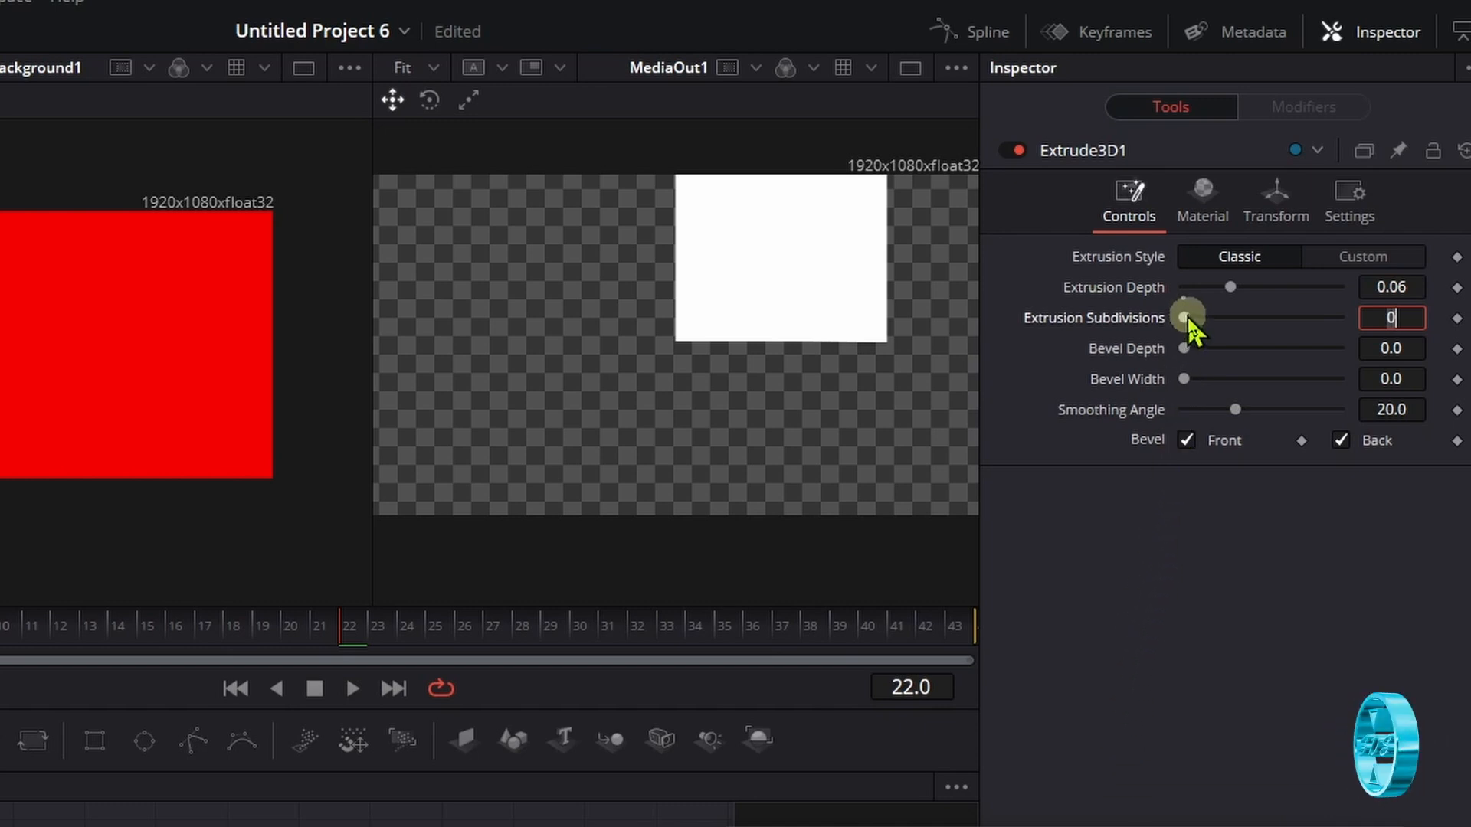
left_click_drag(1186, 315, 1369, 323)
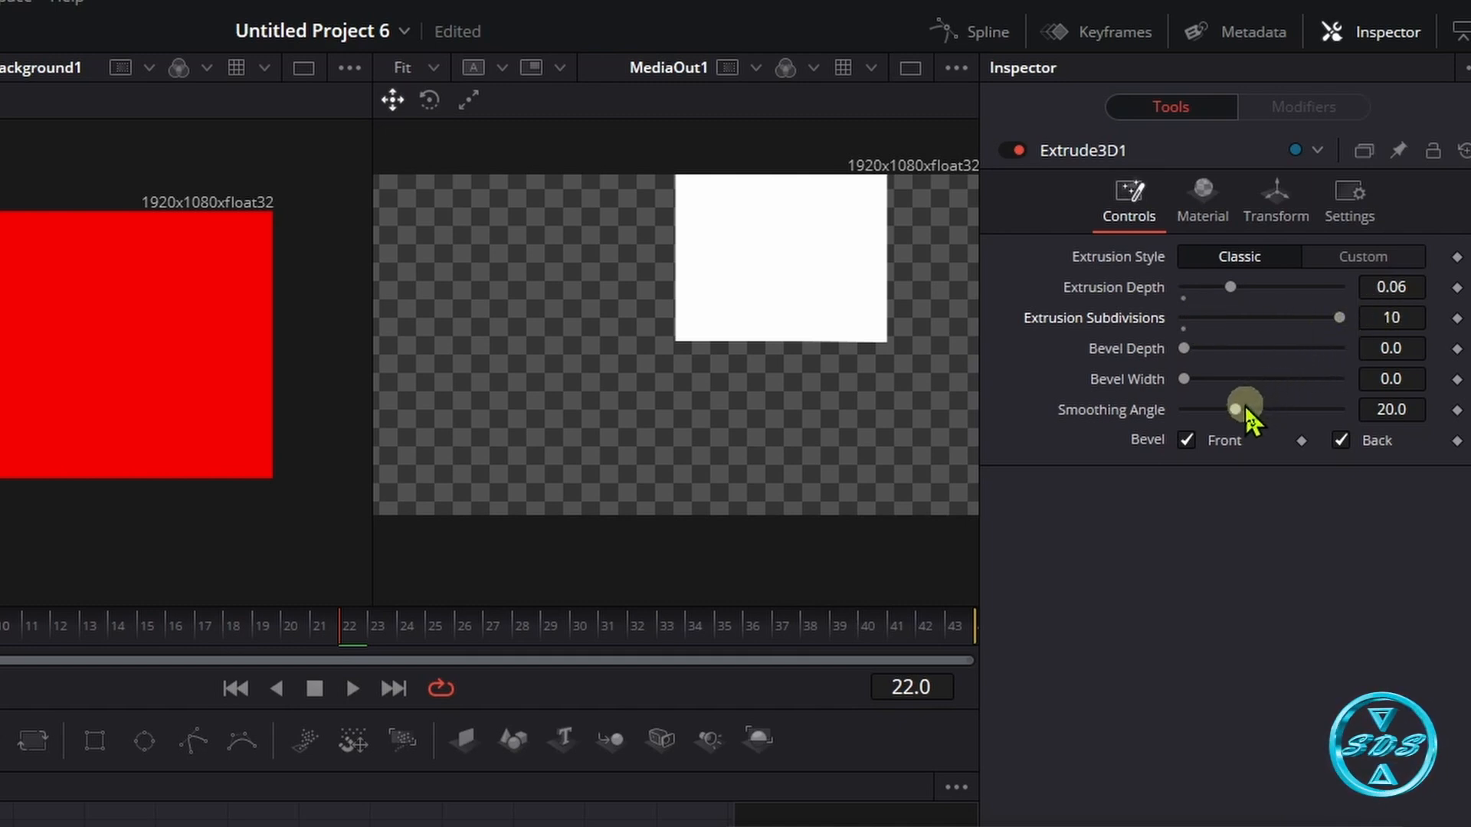
left_click_drag(1243, 406, 1390, 408)
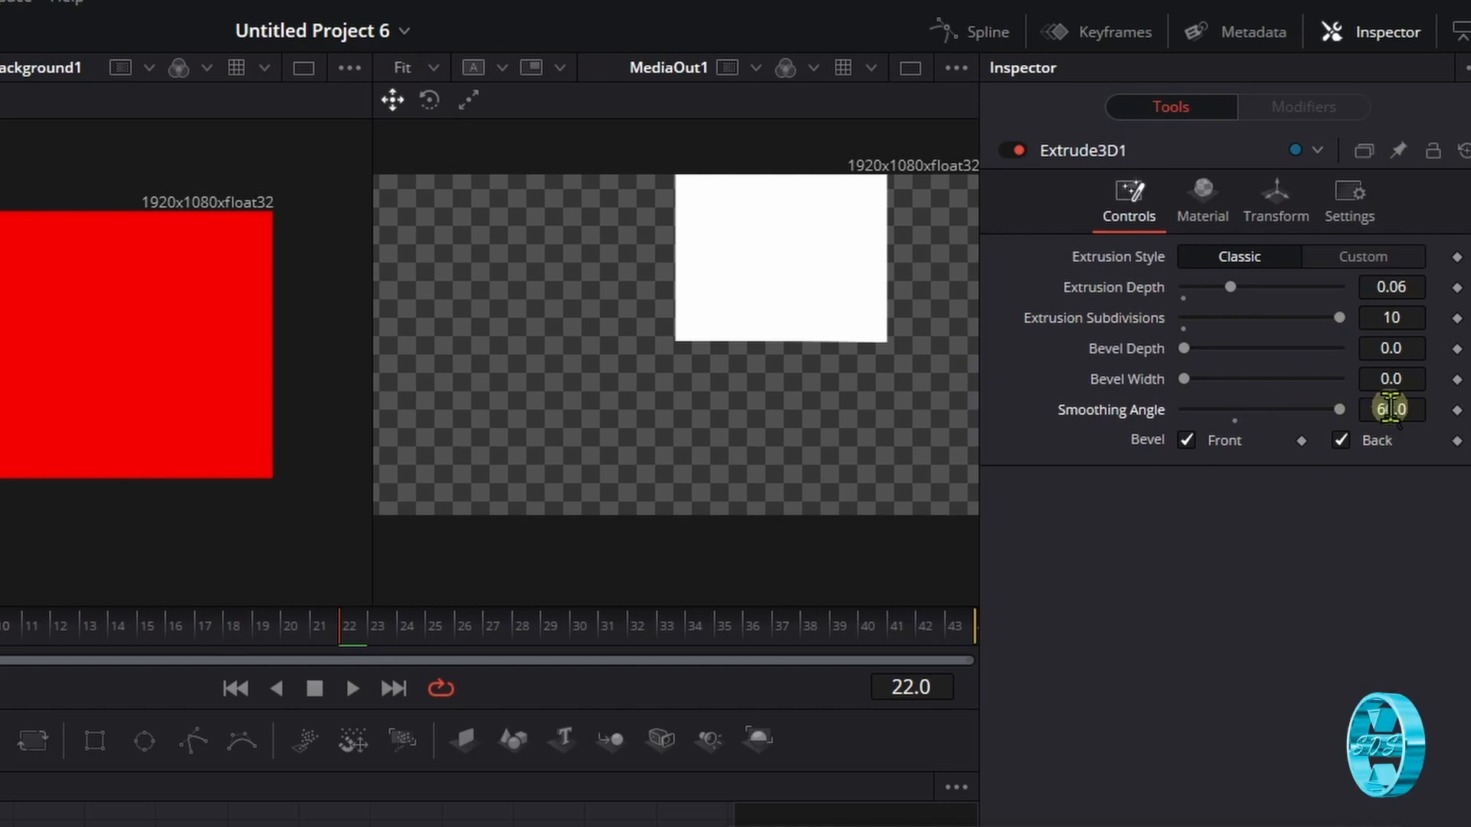
Set Extrude3D1's Translation X to -0.5 and Translation Y to -0.3.
left_click(1268, 222)
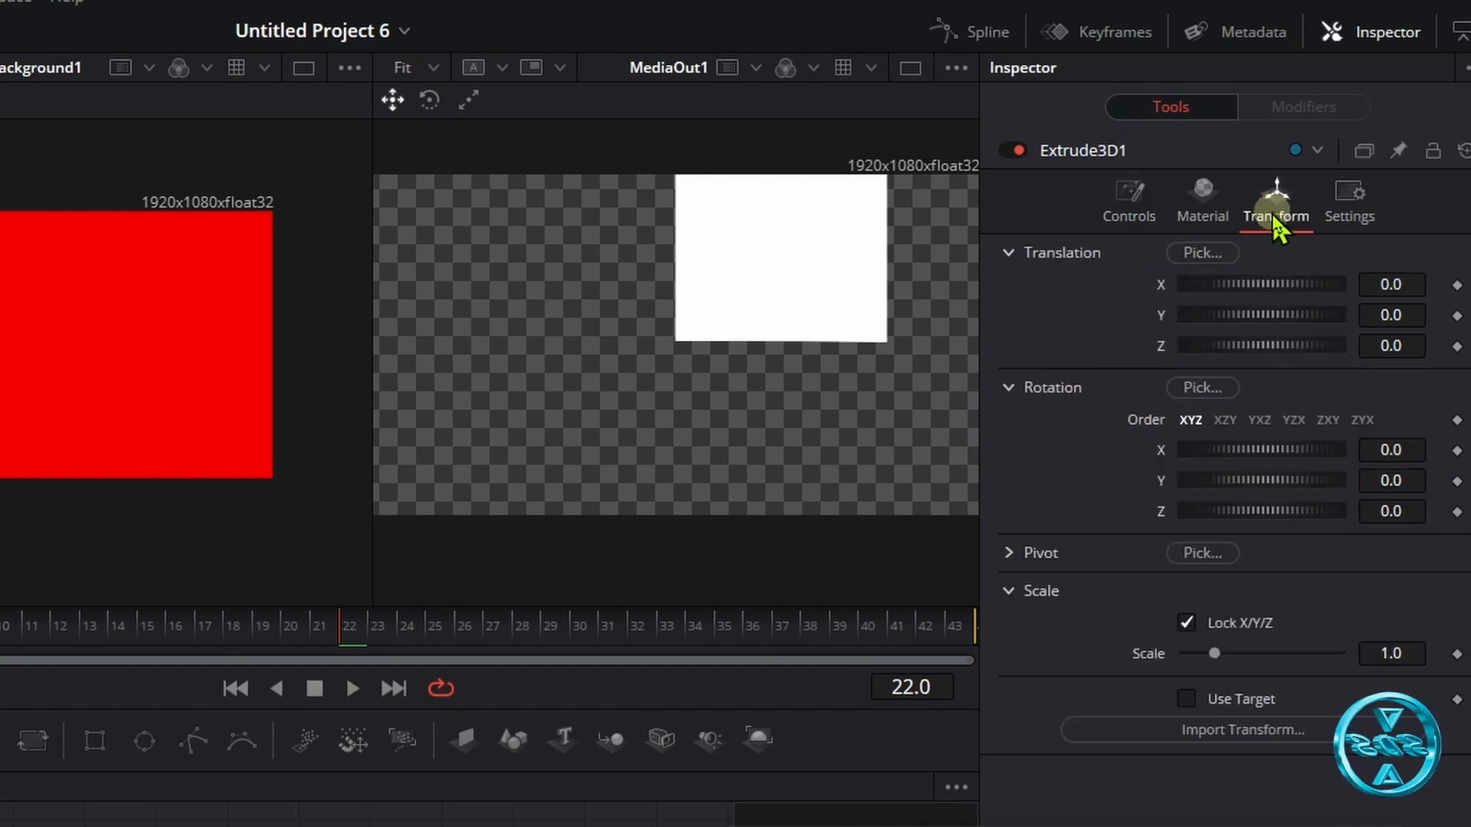
left_click(1401, 283)
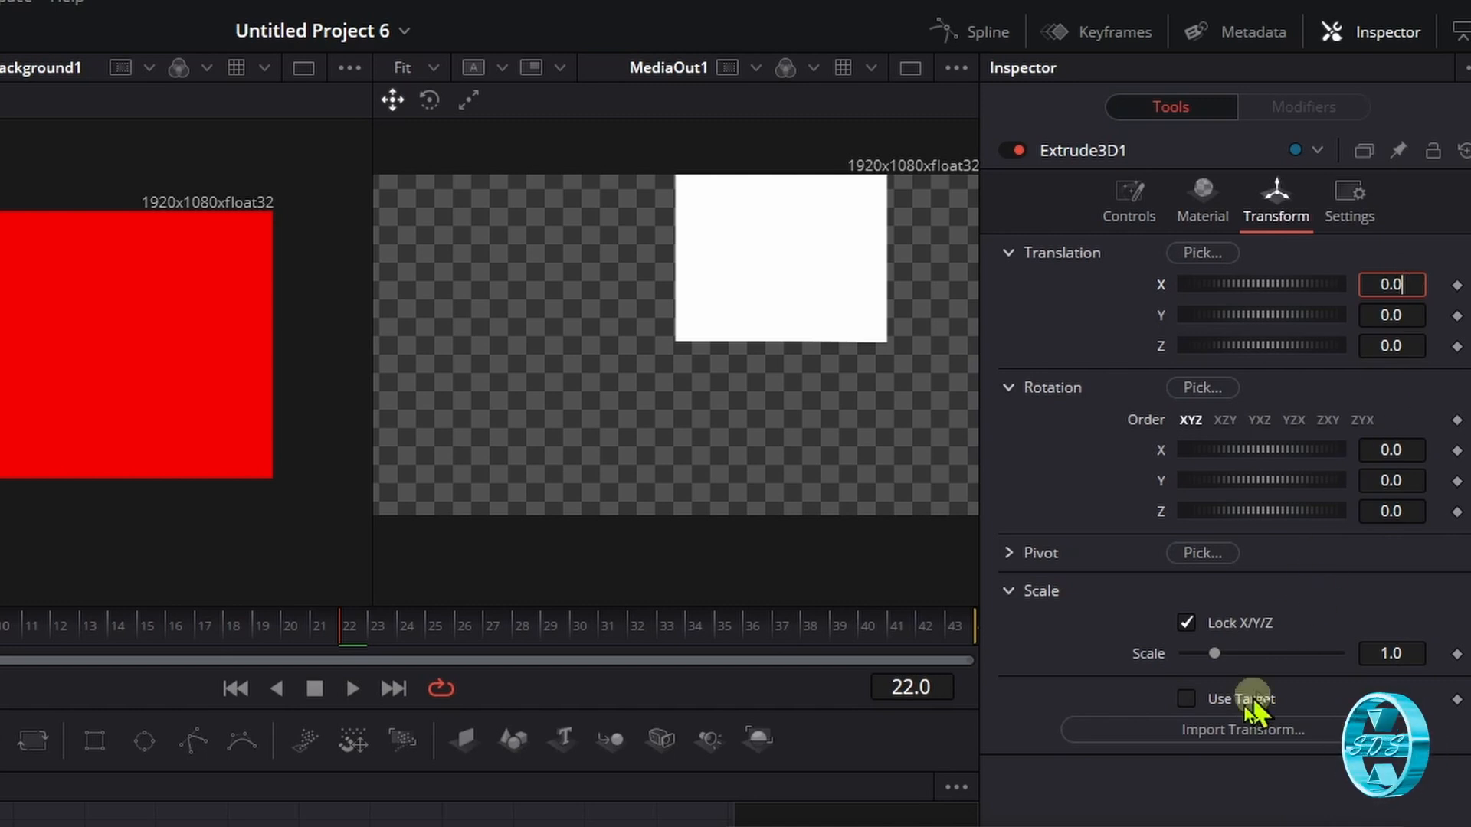
key("BackSpace")
key("BackSpace")
key("BackSpace")
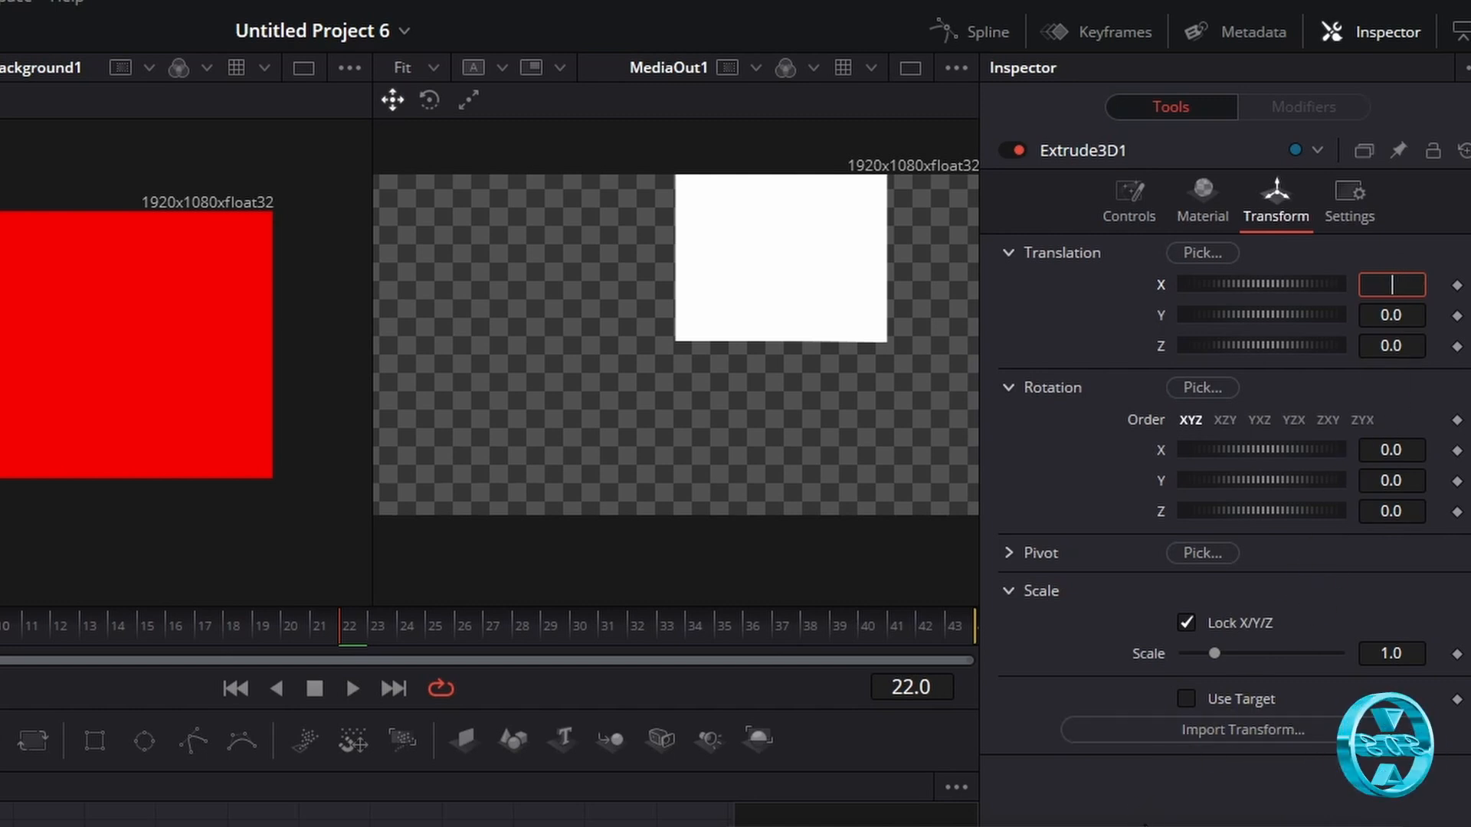
type("-0")
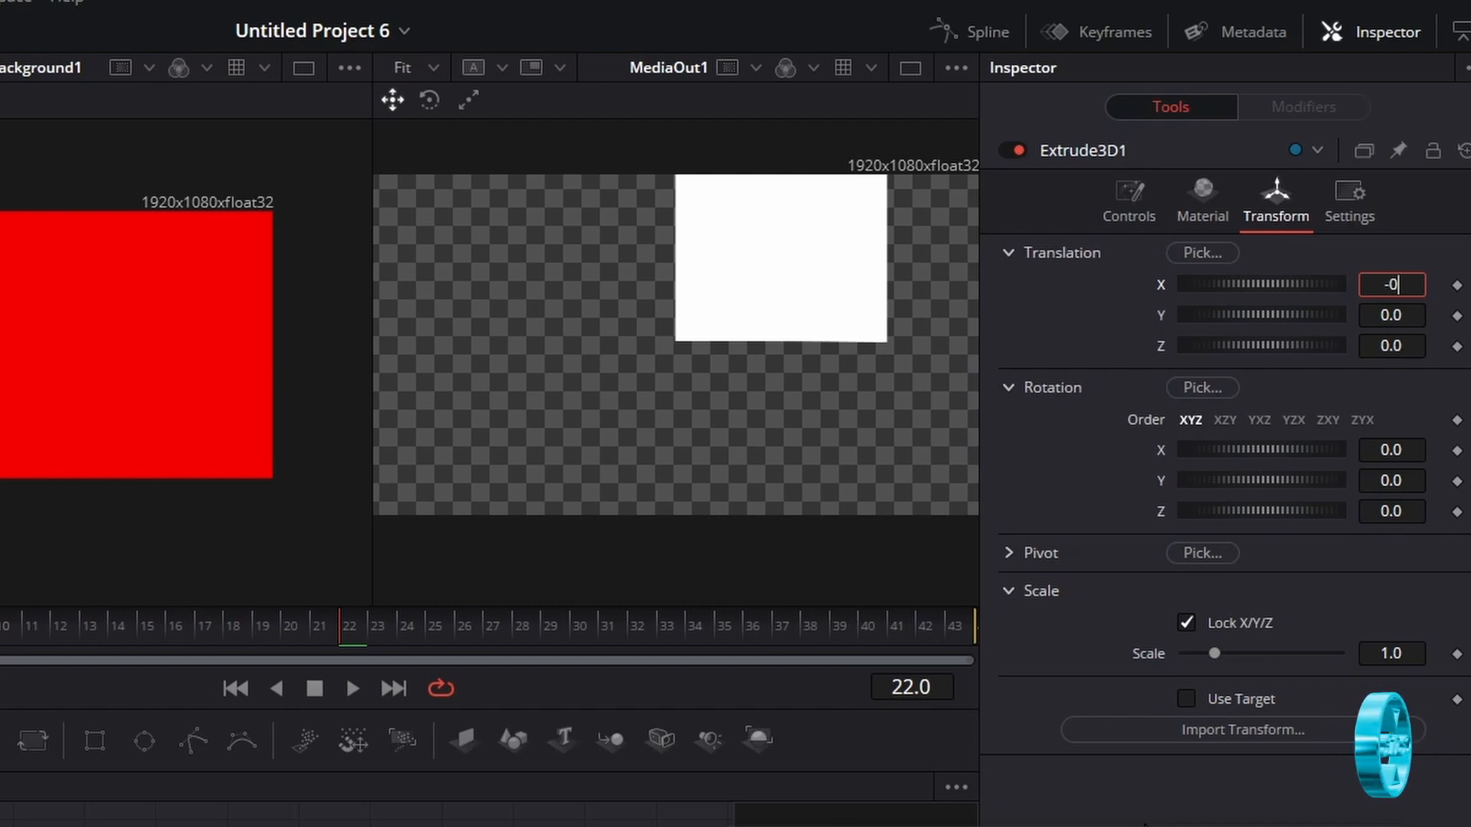
type(".5")
key("Tab")
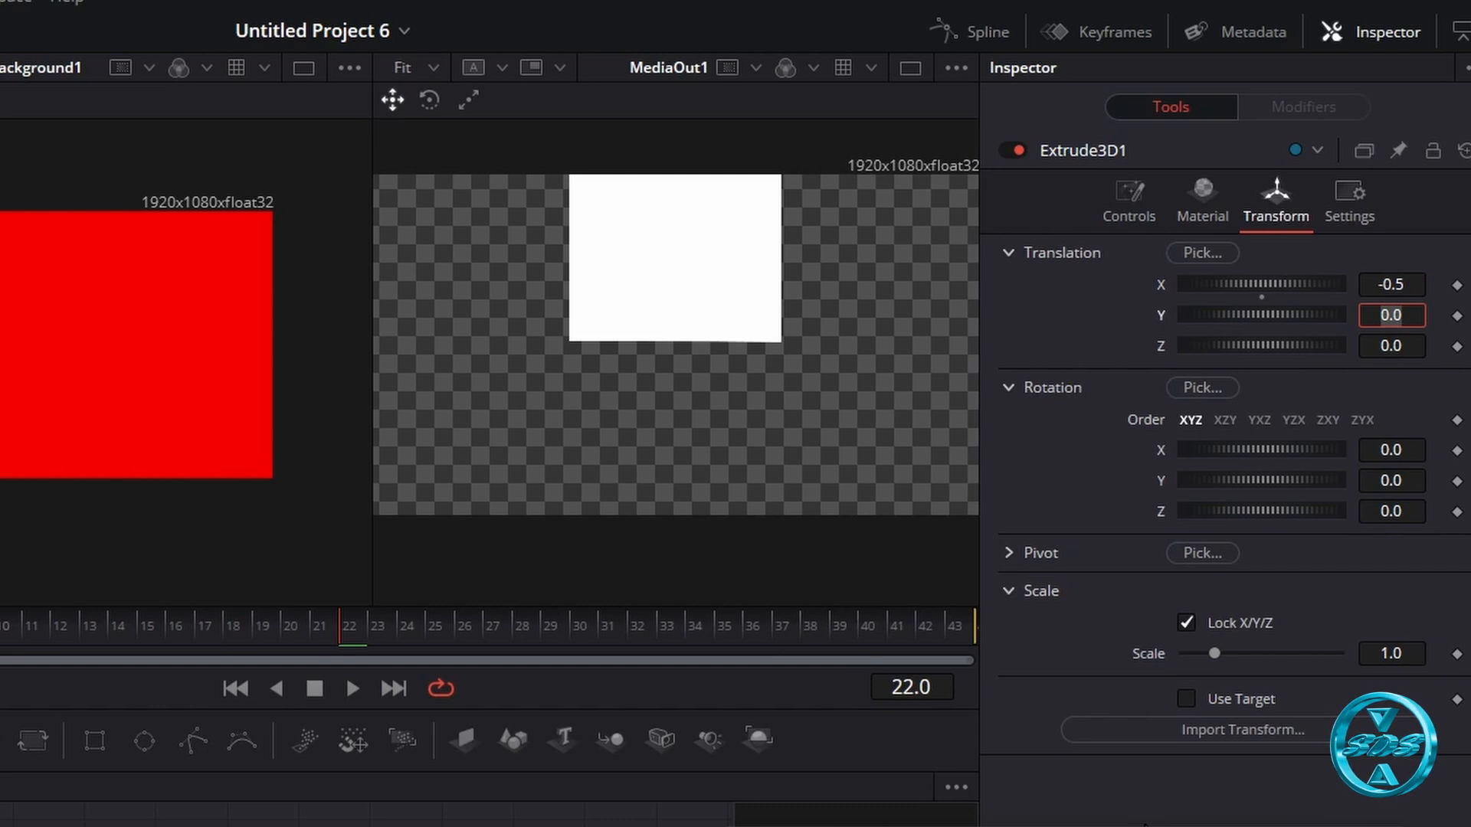
key("BackSpace")
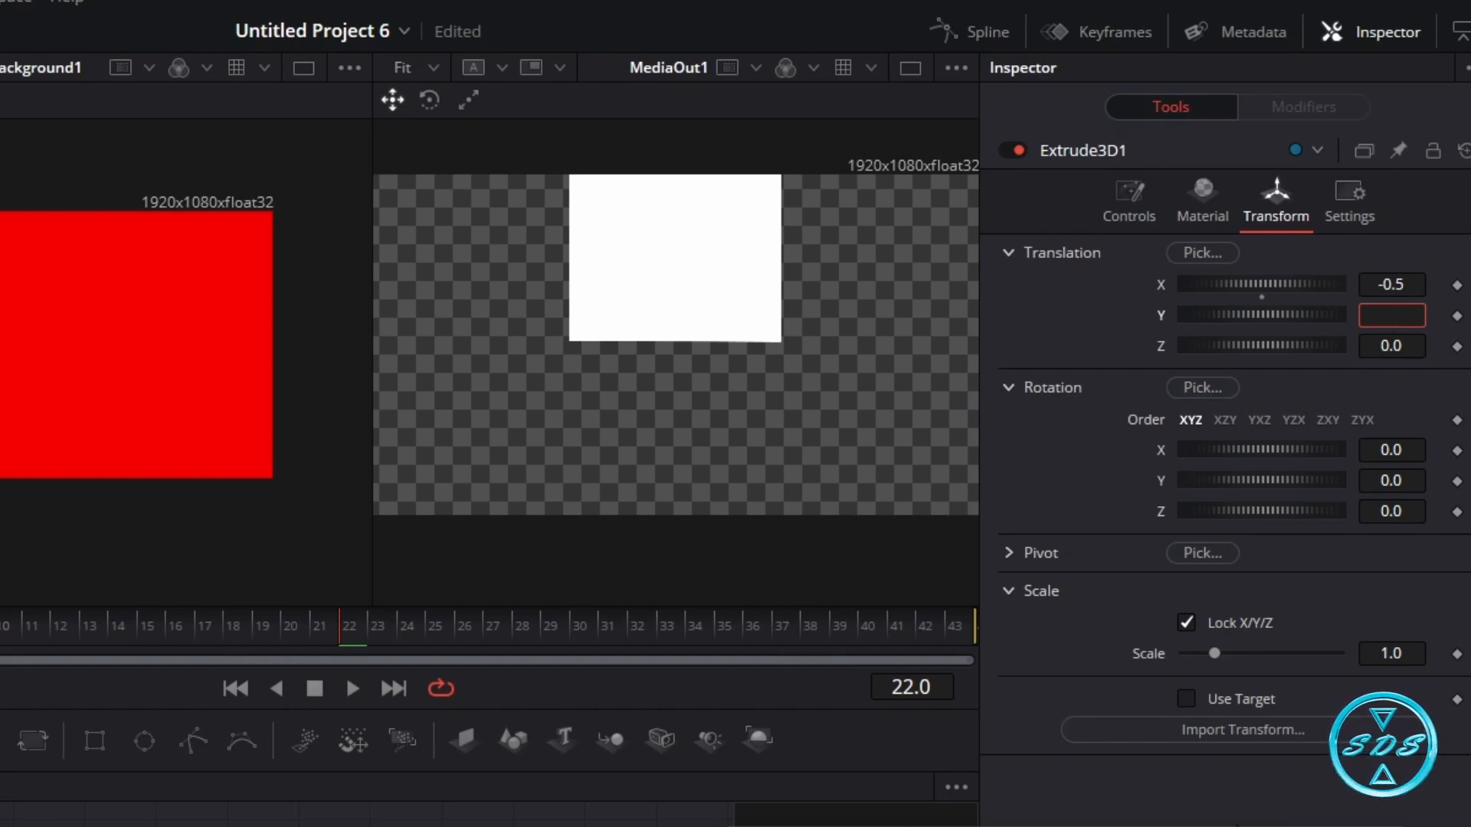
type("-0.3")
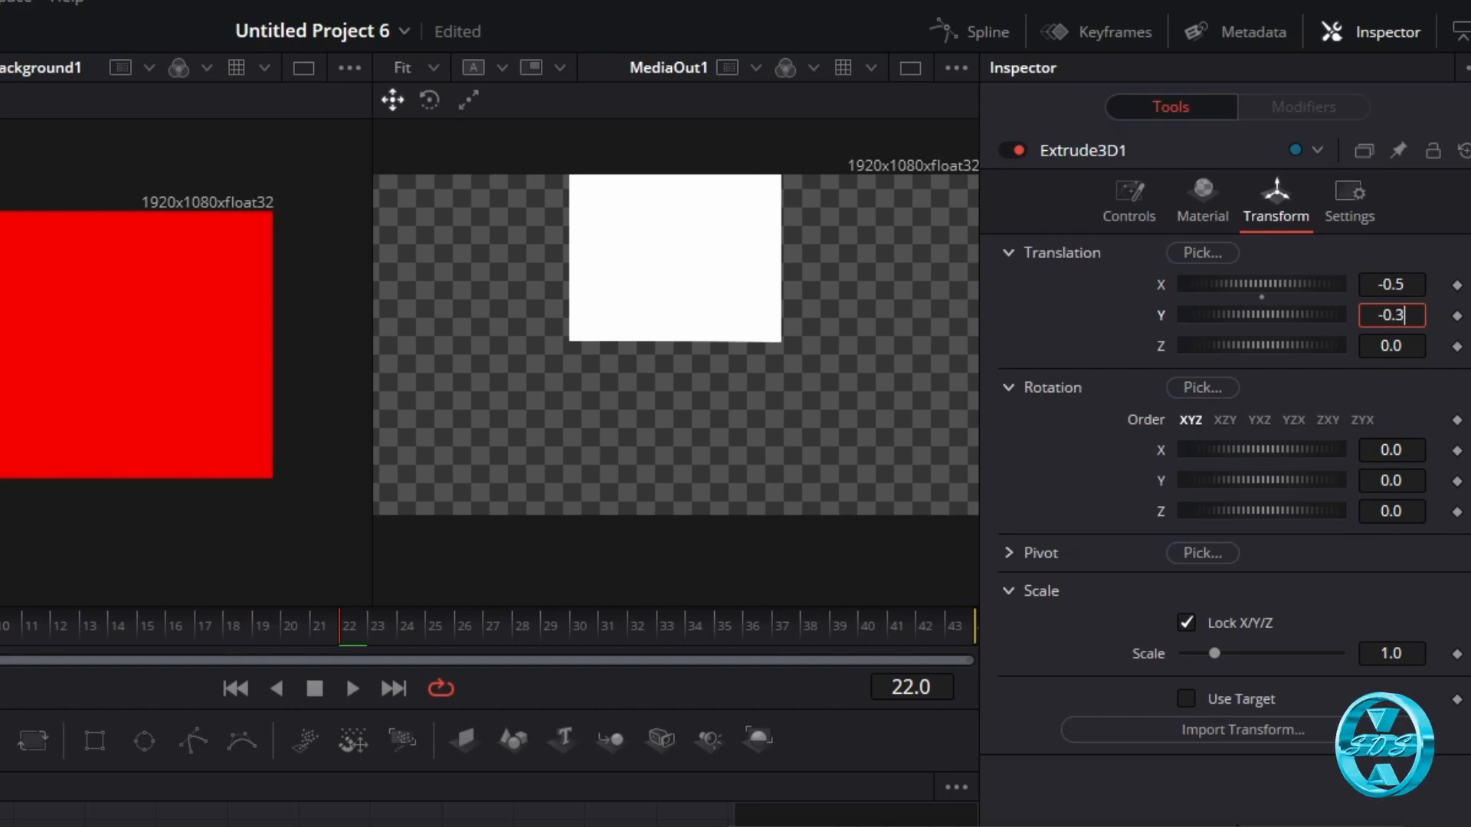
key("Tab")
key("Return")
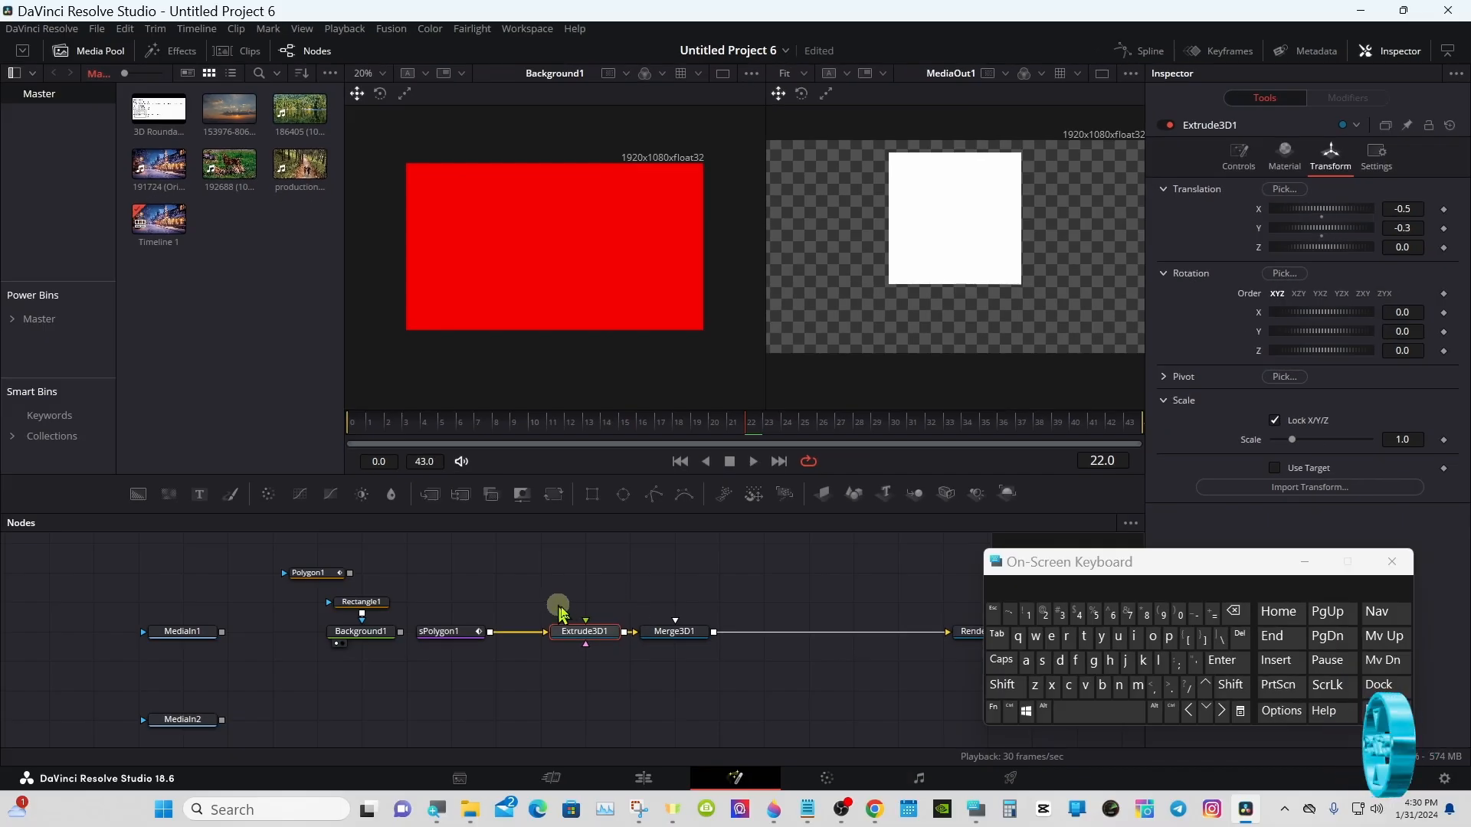
Move Extrude3D1 and Merge3D1 together farther along the chain to make room for a node after sPolygon1.
left_click_drag(553, 605, 676, 629)
left_click_drag(676, 631, 709, 631)
left_click(628, 576)
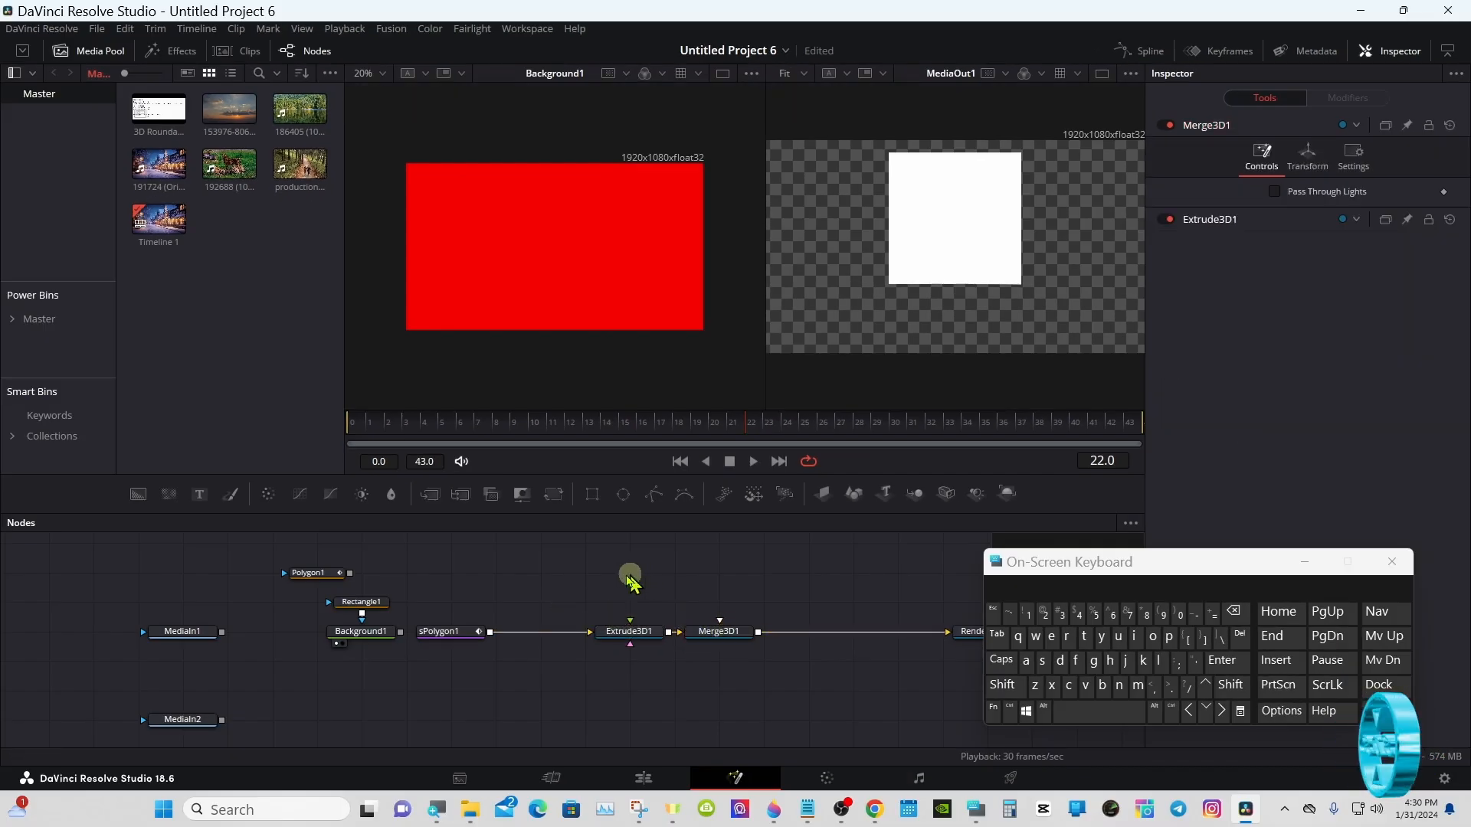
Insert an sTransform node between sPolygon1 and Extrude3D1.
left_click(433, 642)
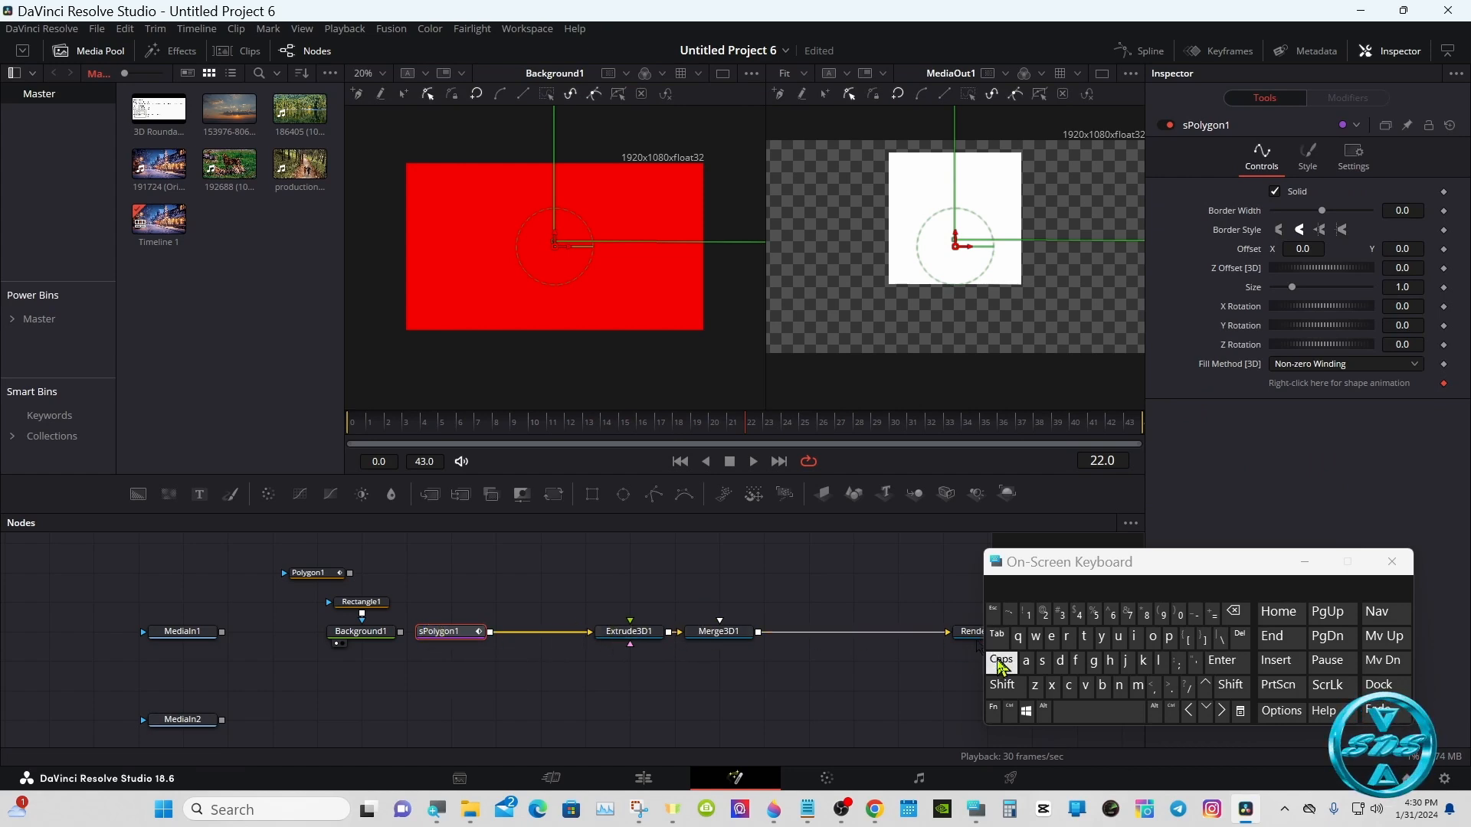
left_click(1002, 685)
left_click(1081, 712)
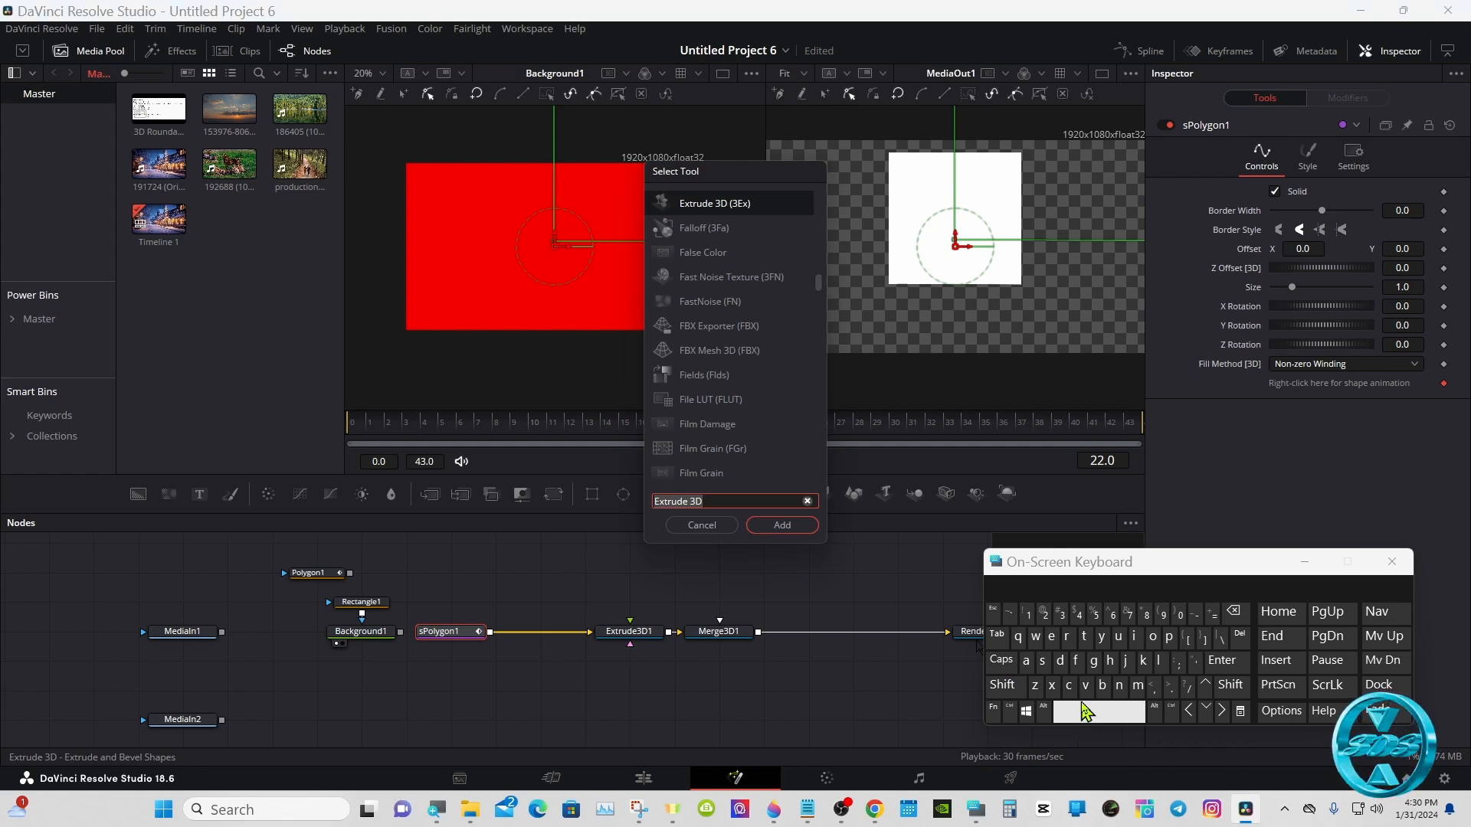
left_click(1047, 666)
left_click(1083, 638)
left_click(1071, 641)
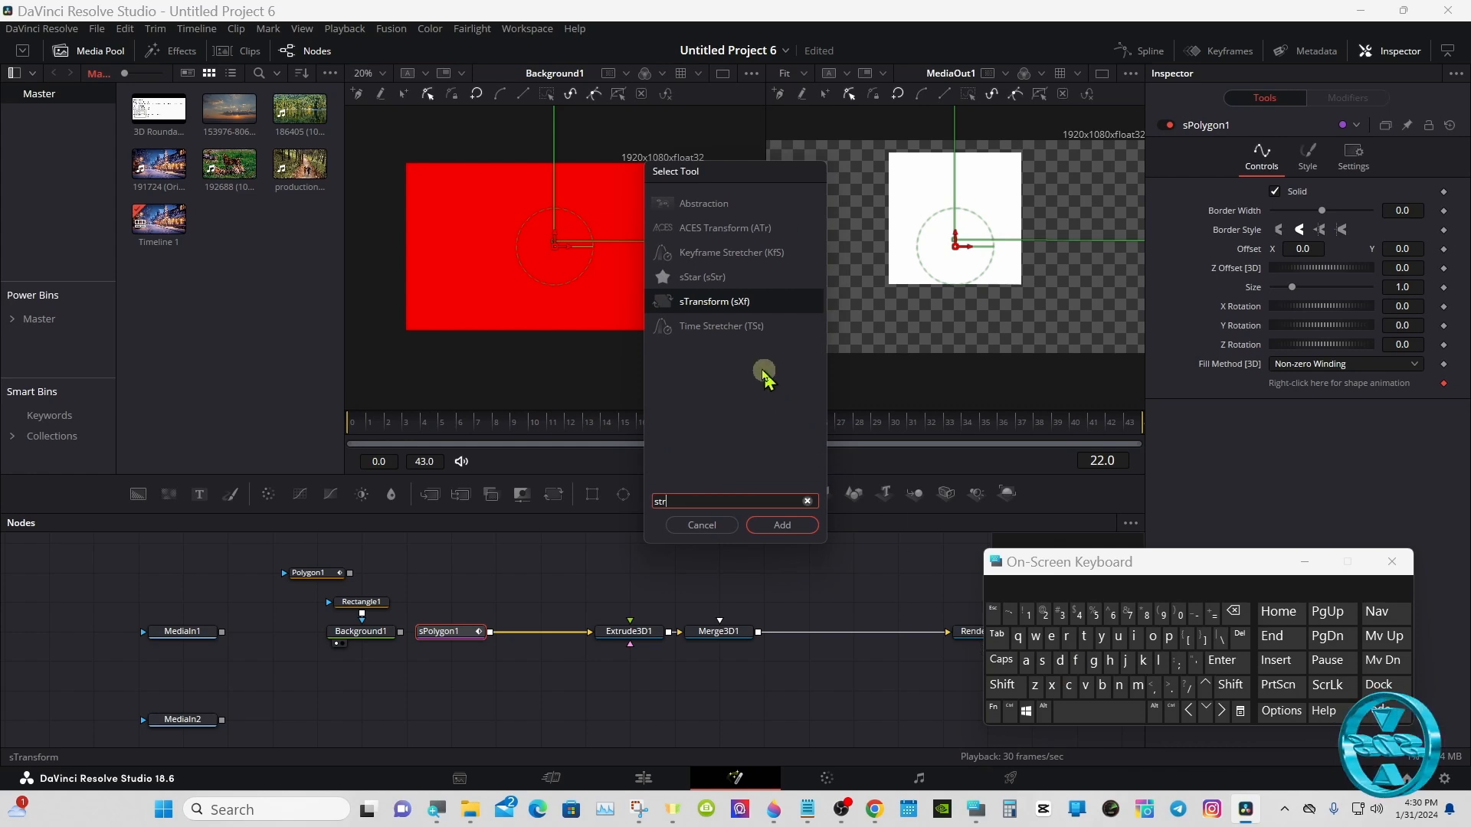
left_click(711, 305)
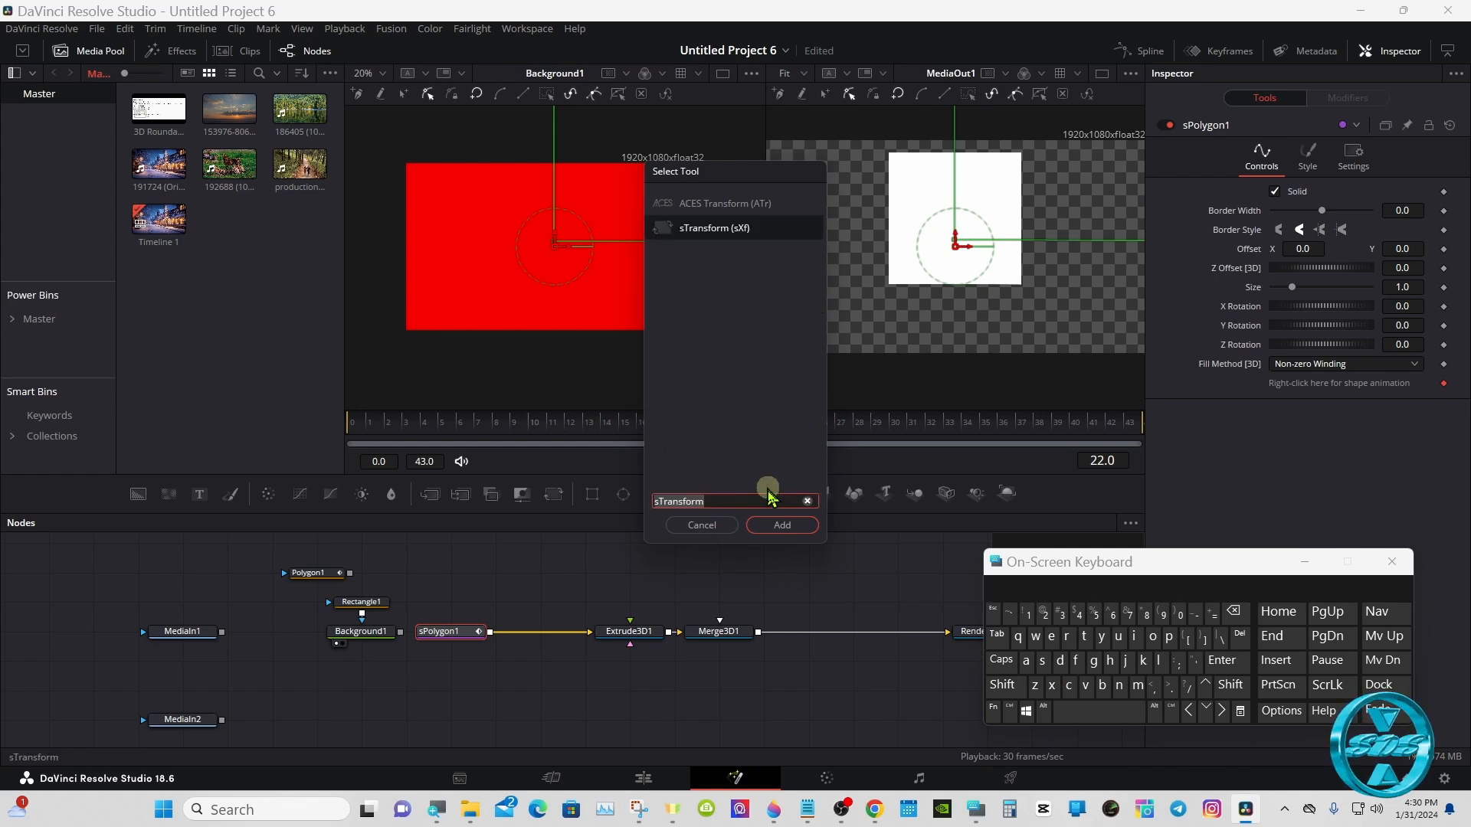
left_click(776, 525)
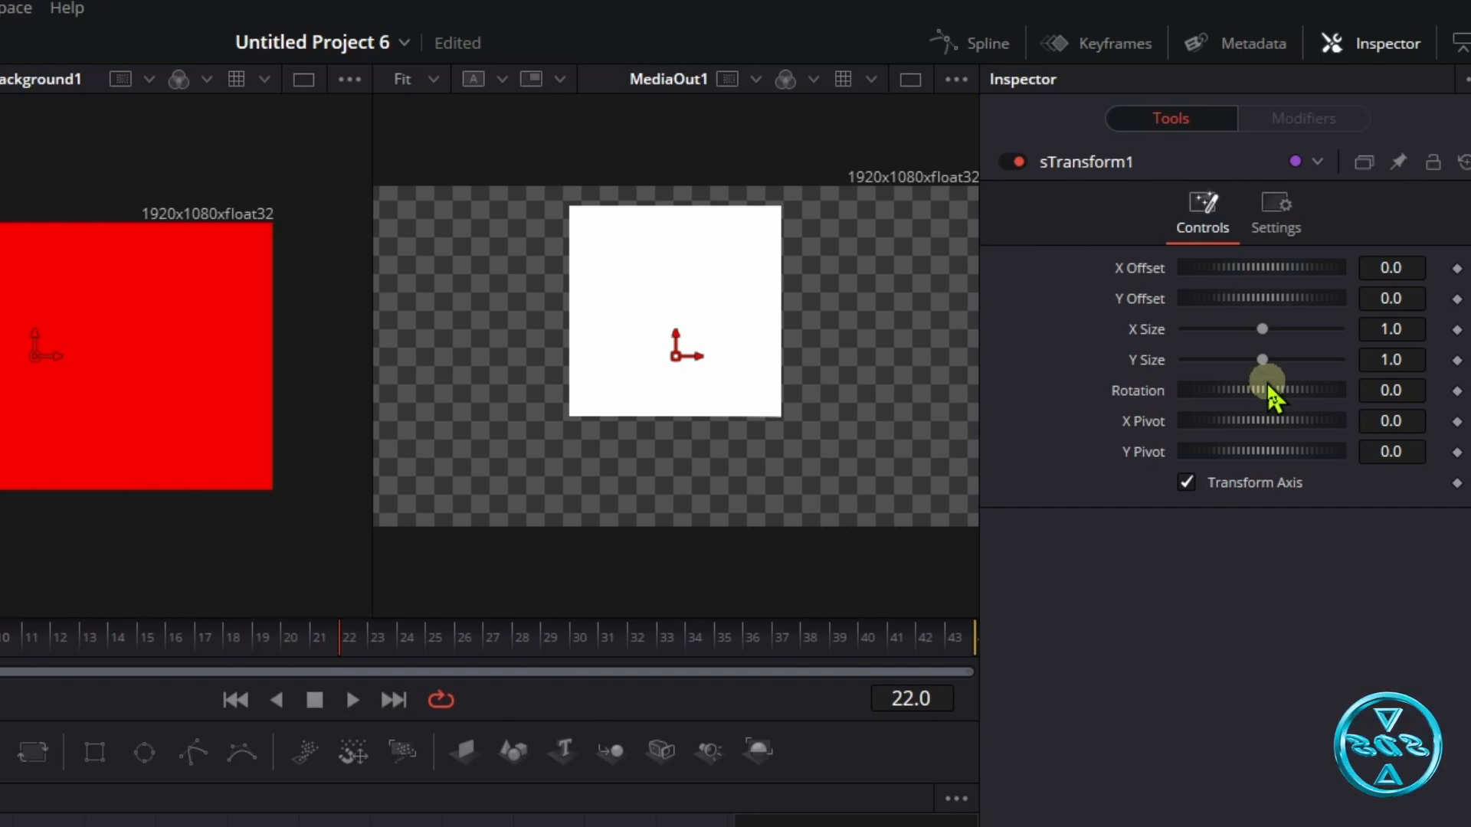
Set sTransform1's Y Size to 0.57.
left_click_drag(1267, 362, 1252, 360)
left_click(1409, 358)
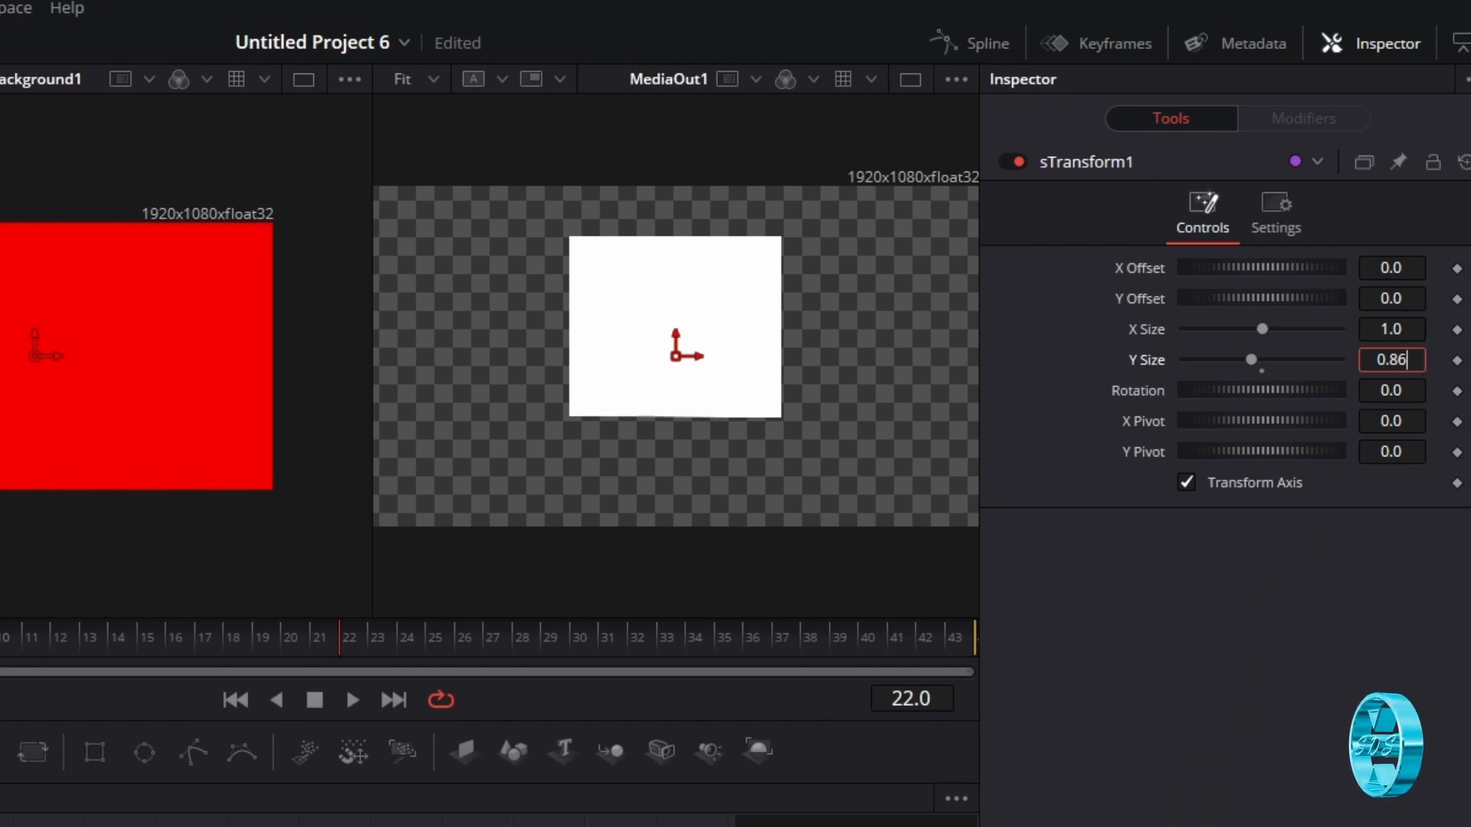
key("BackSpace")
key("BackSpace")
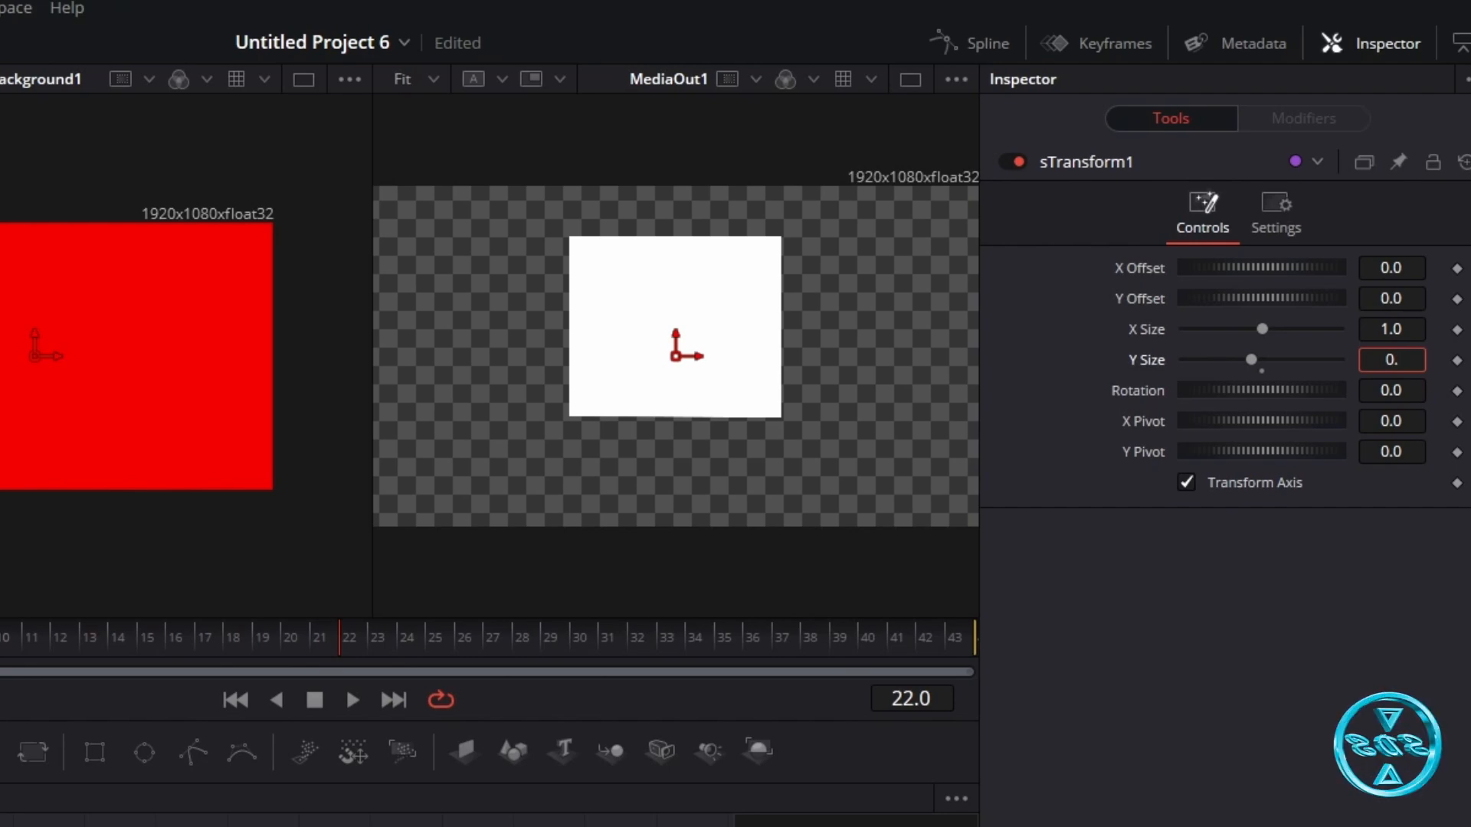
type("57")
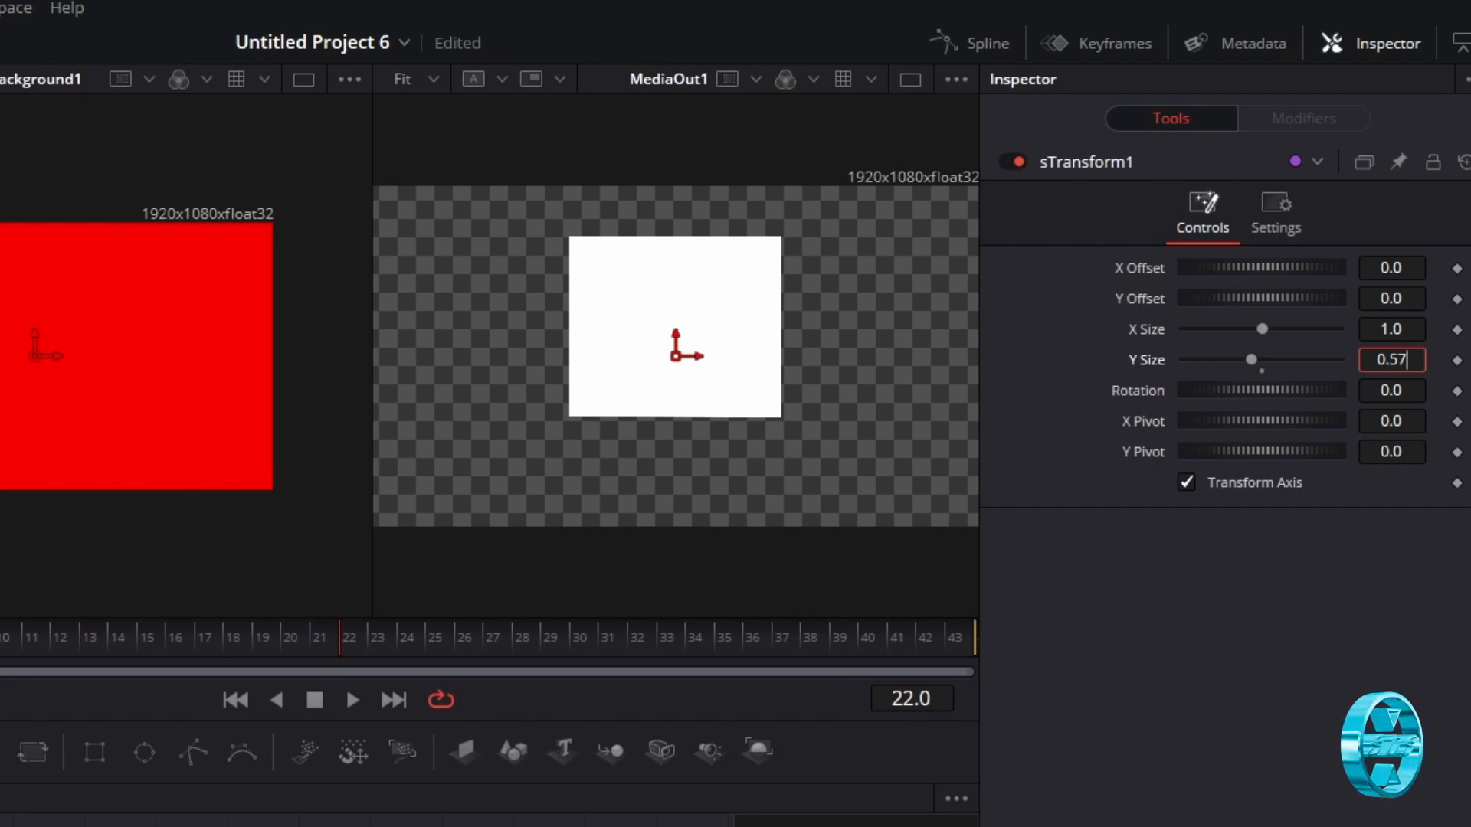
key("Tab")
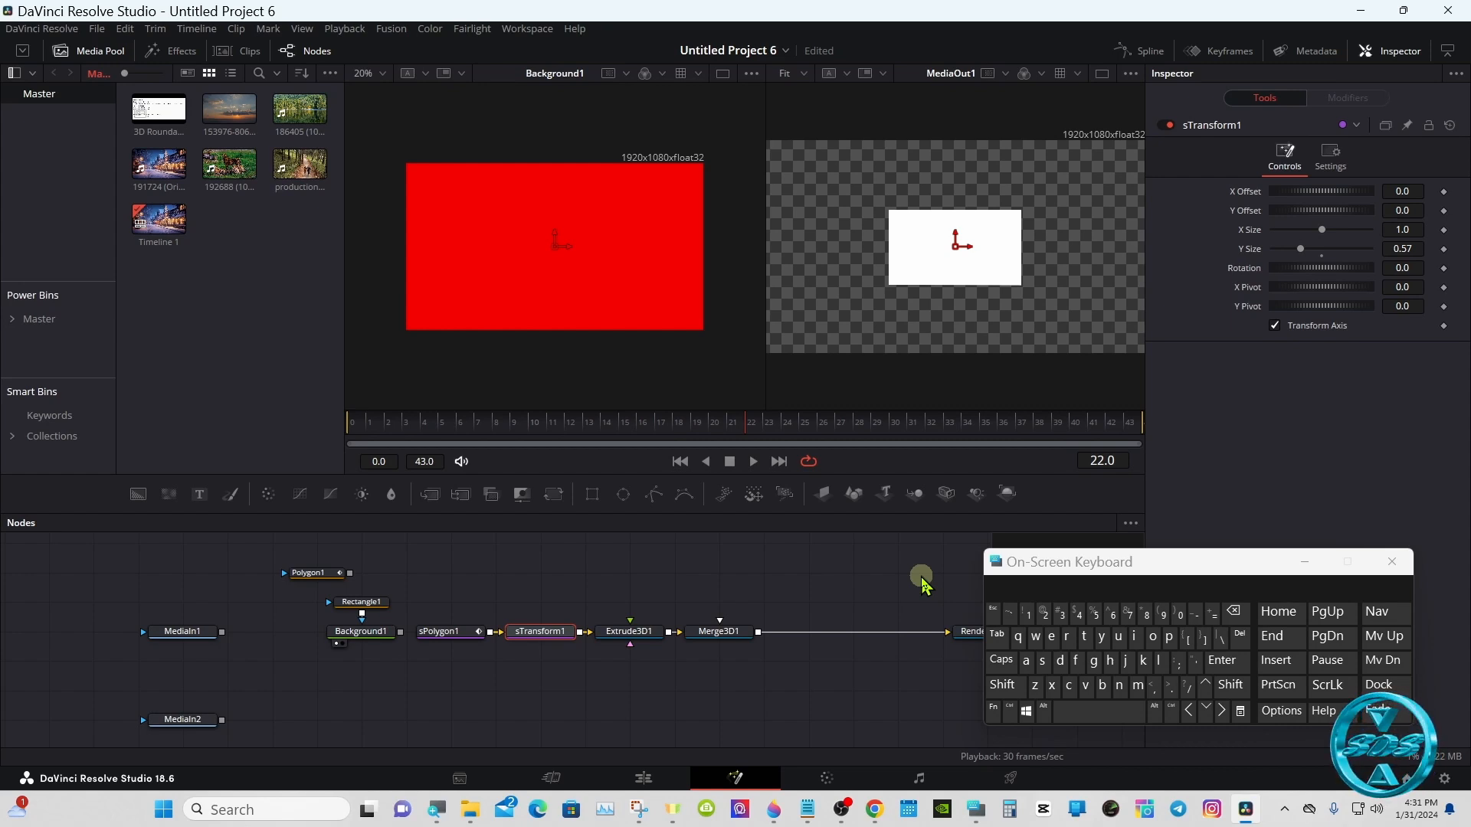
left_click_drag(783, 513, 782, 520)
Insert a Transform 3D node directly after Merge3D1.
left_click(718, 644)
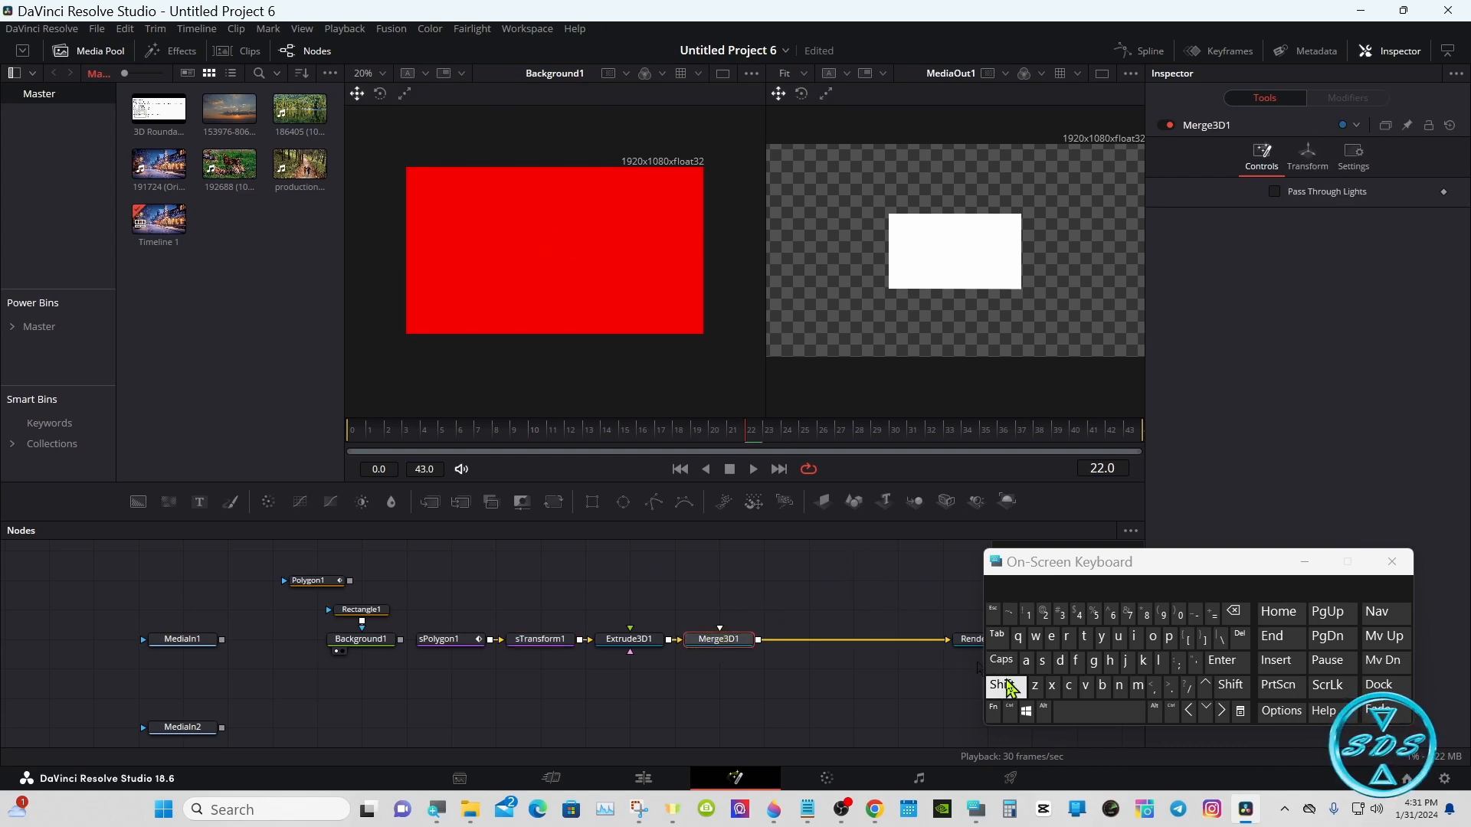
left_click(1010, 687)
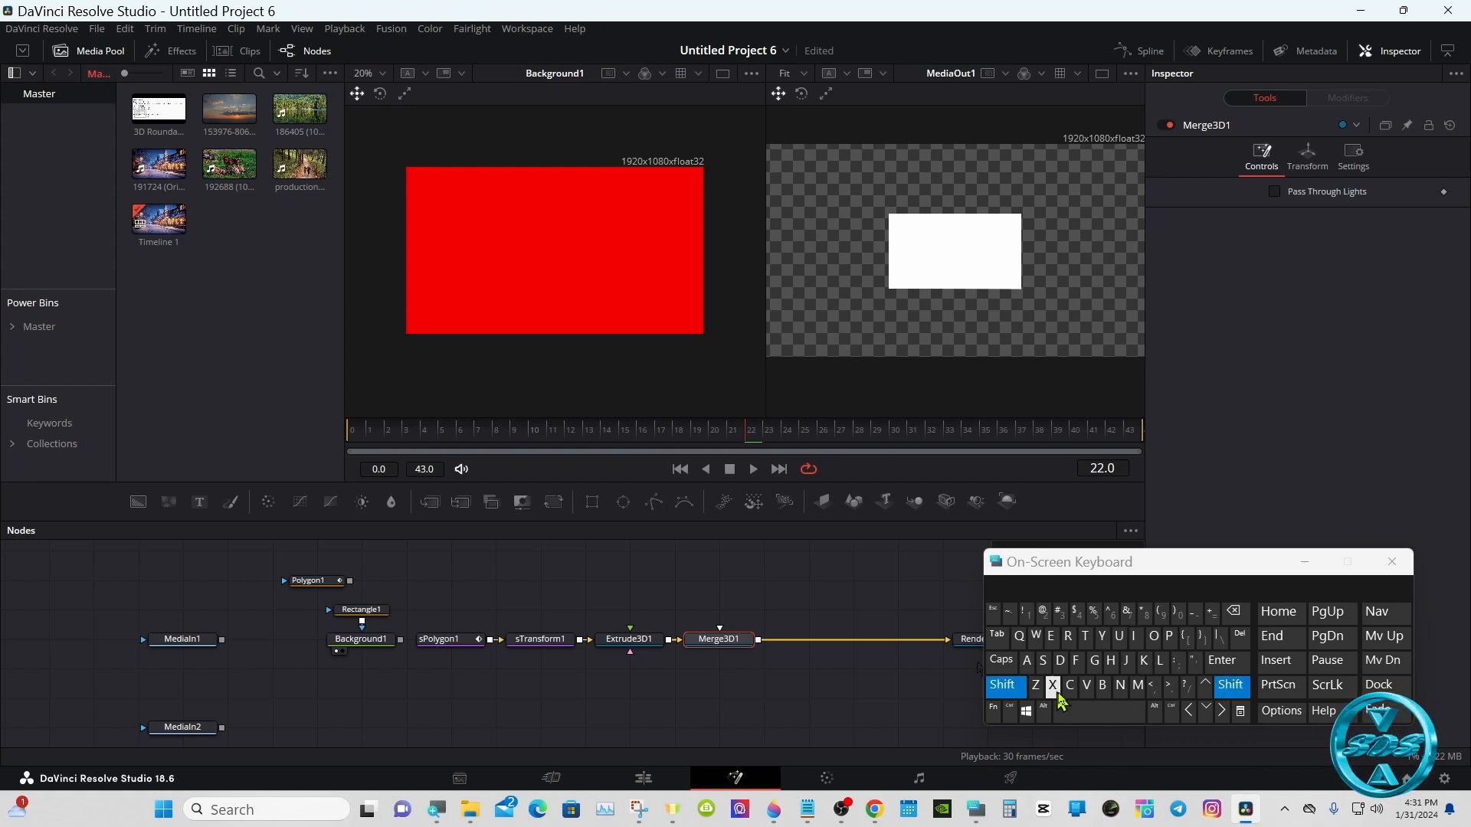
left_click(1086, 713)
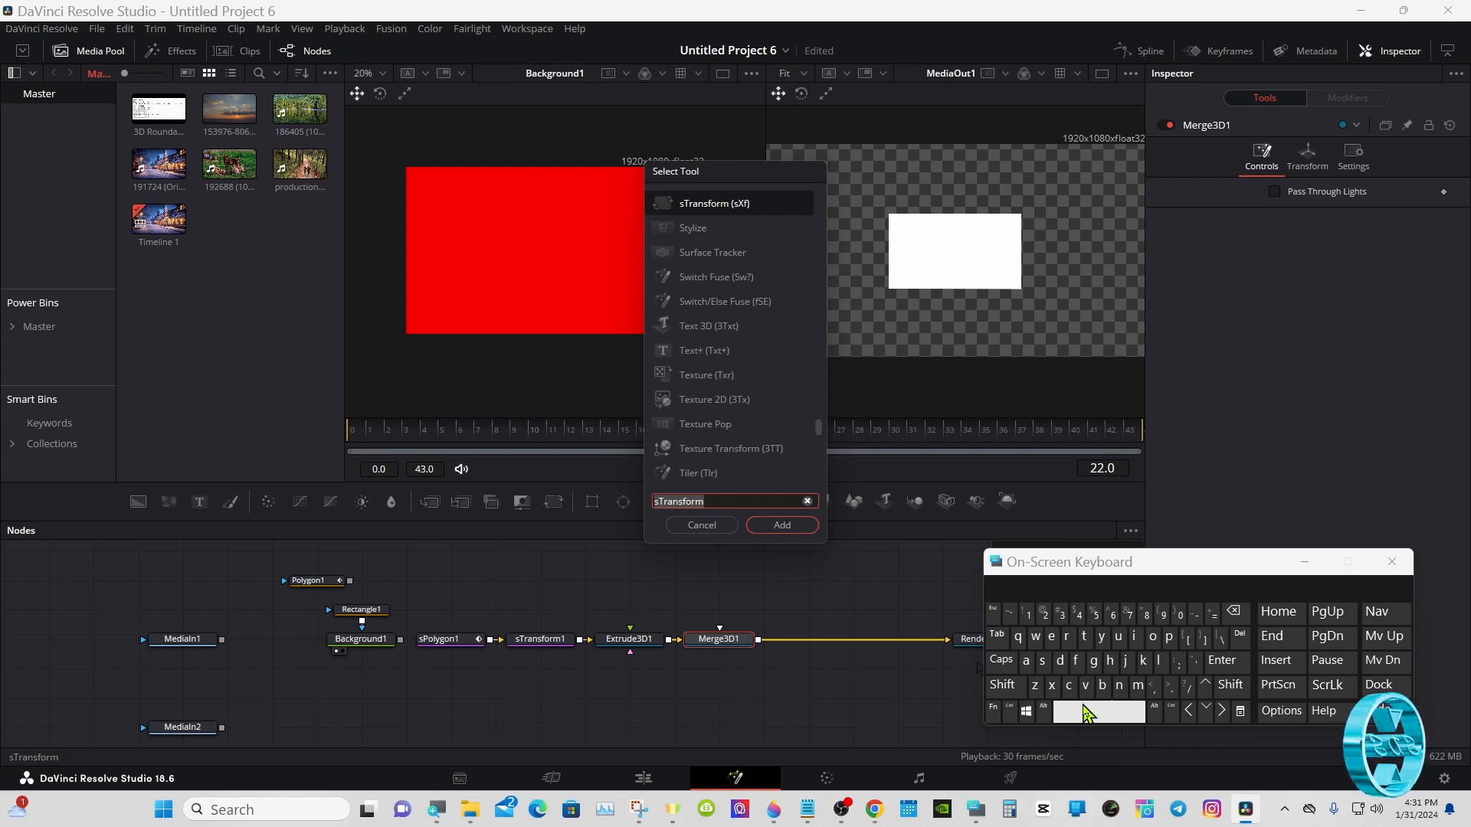
left_click(1083, 635)
left_click(1066, 636)
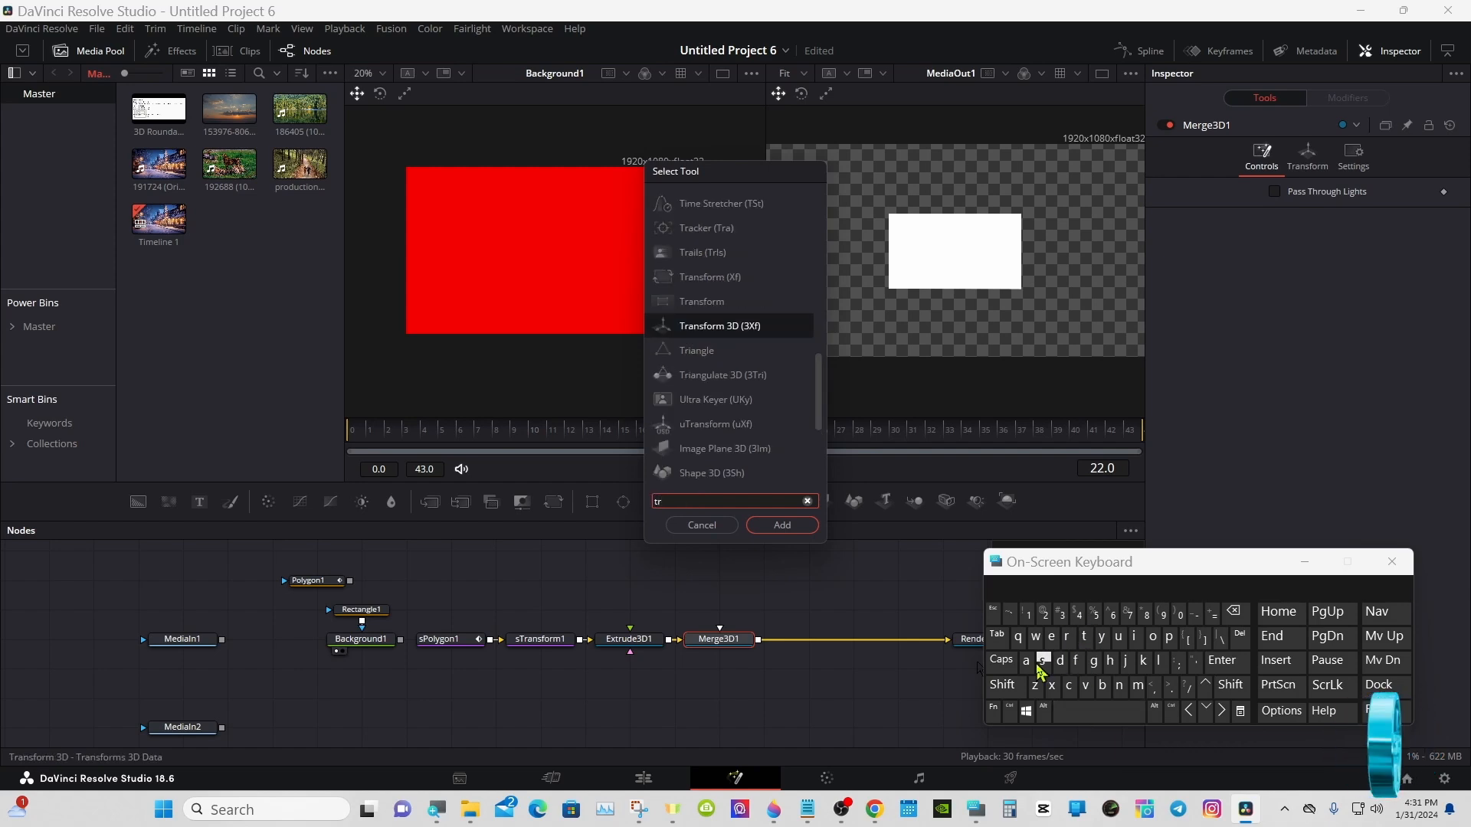
left_click(738, 326)
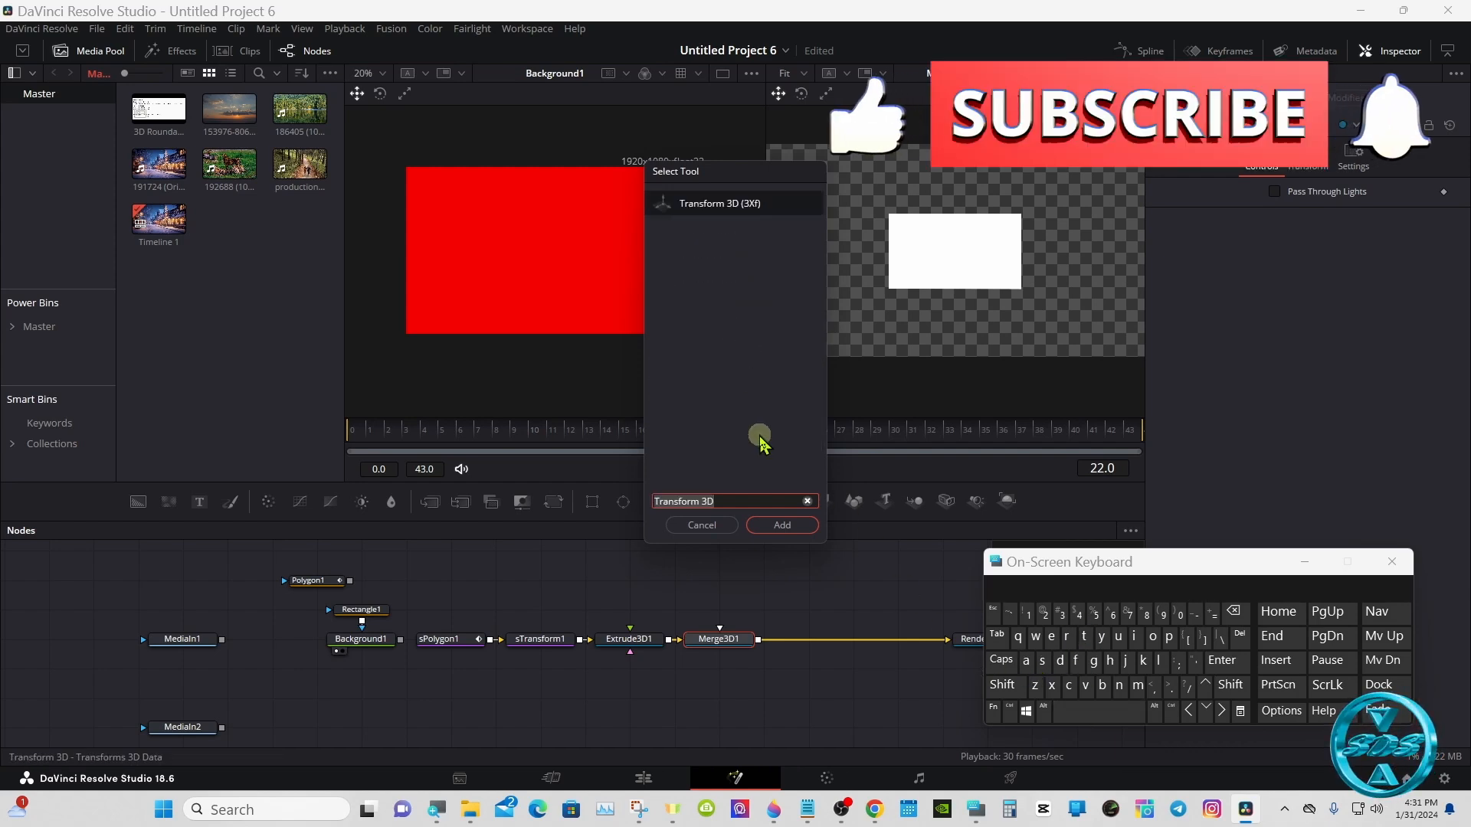
left_click(781, 525)
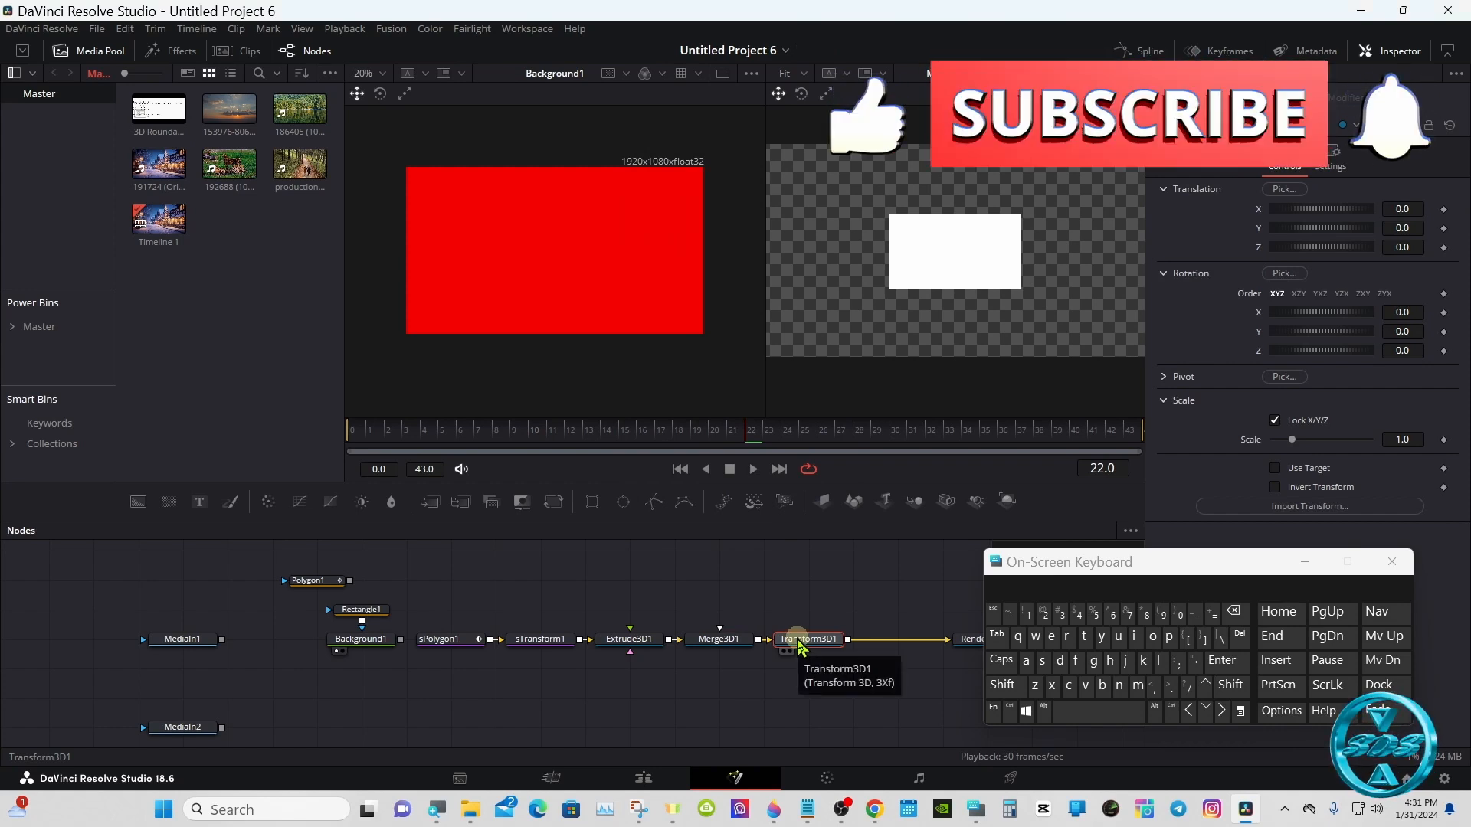
Shift Renderer3D1 farther along the chain and insert a second Transform 3D node directly after Transform3D1.
left_click(987, 644)
left_click(836, 641)
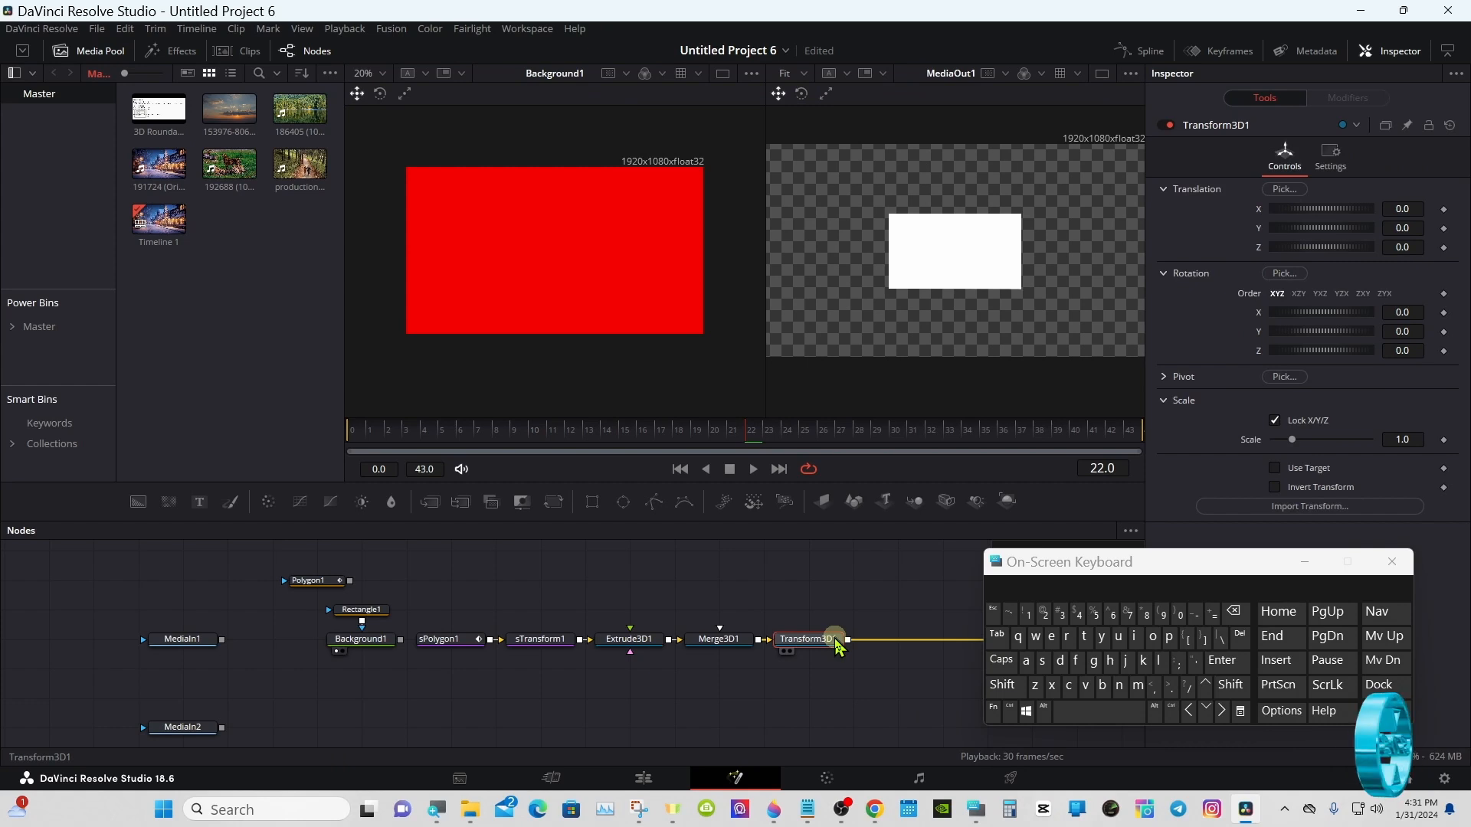
left_click(1003, 685)
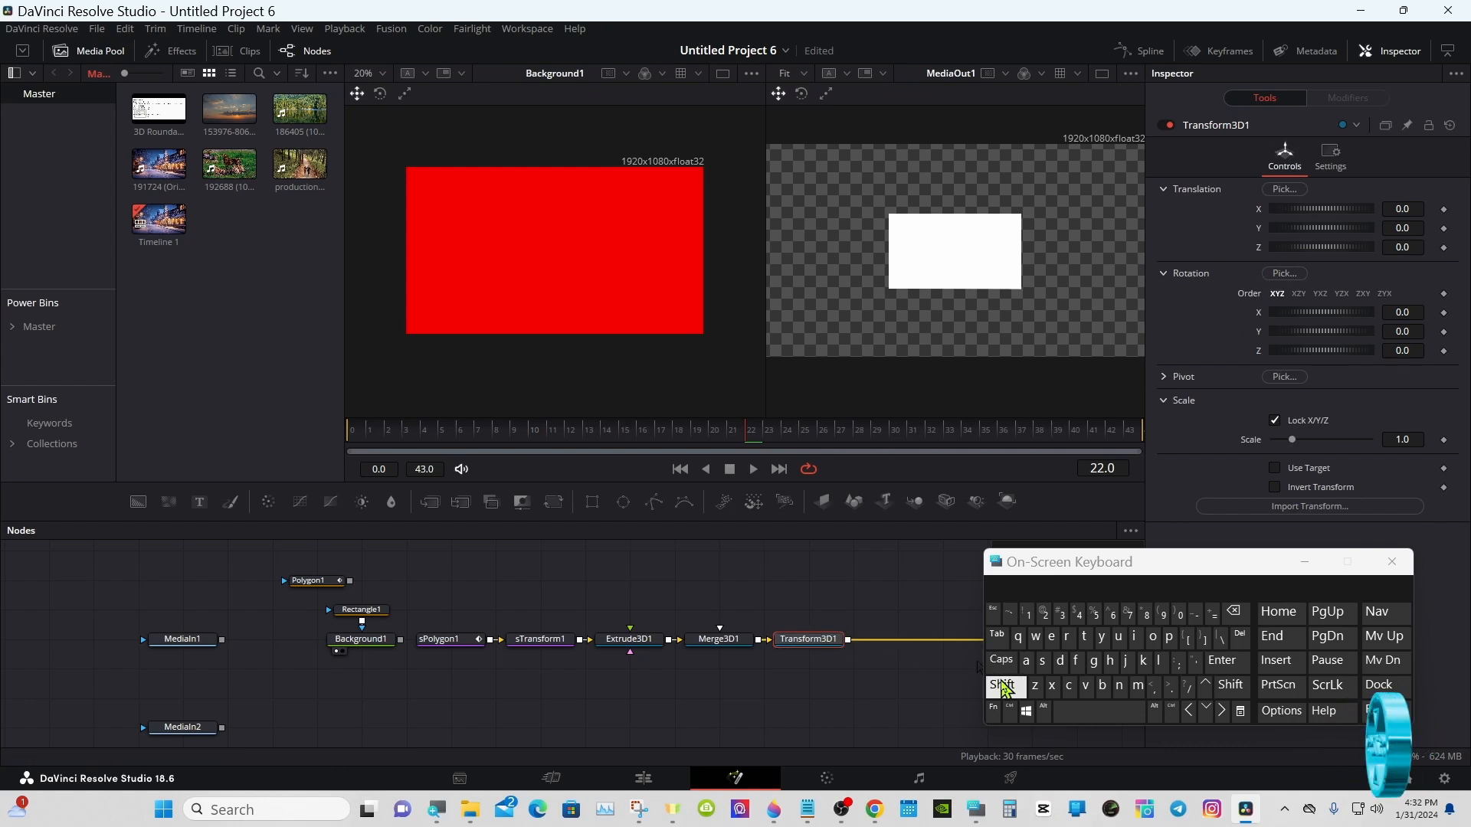
left_click(1078, 712)
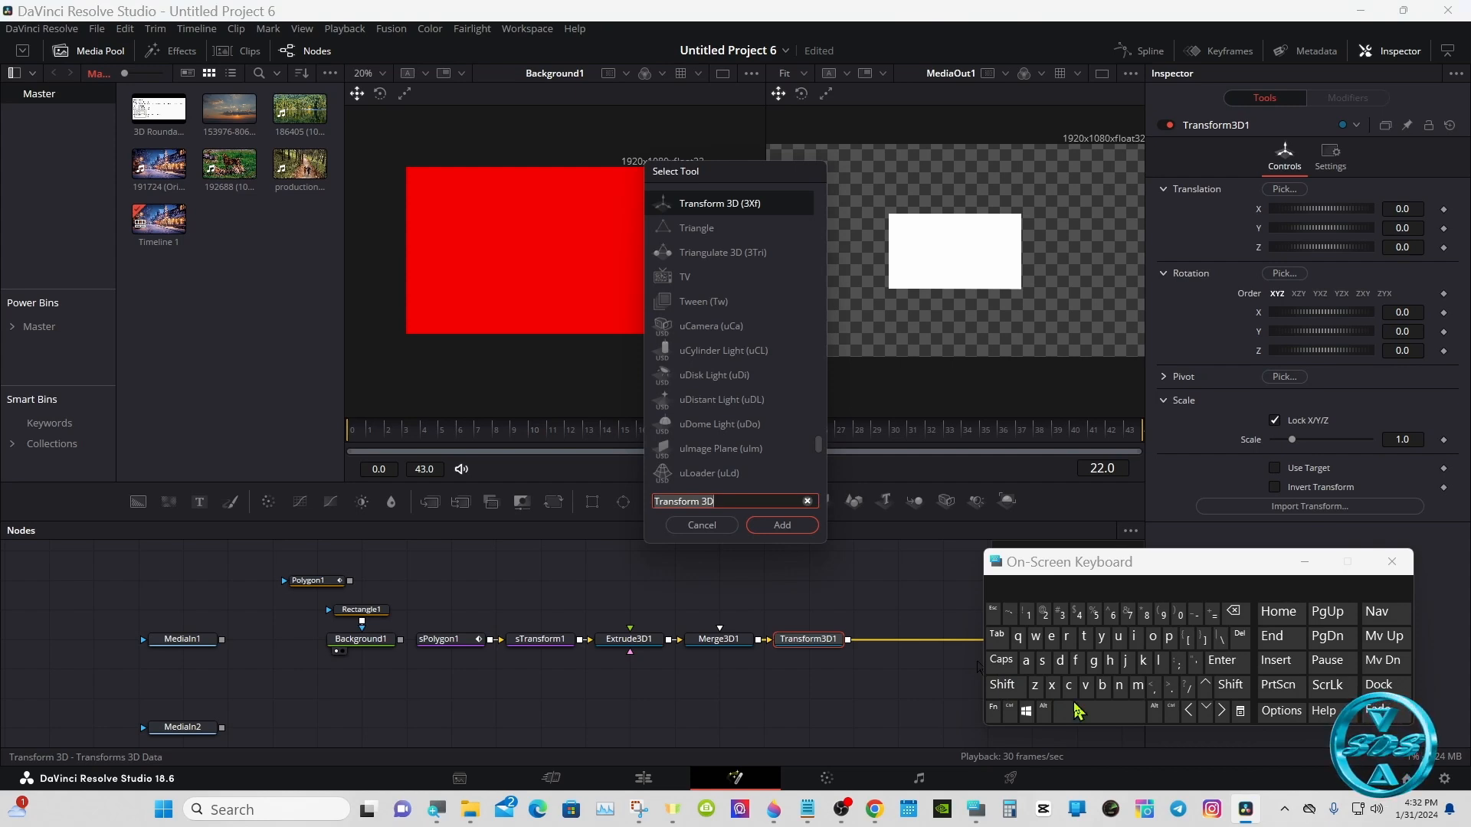
left_click(782, 525)
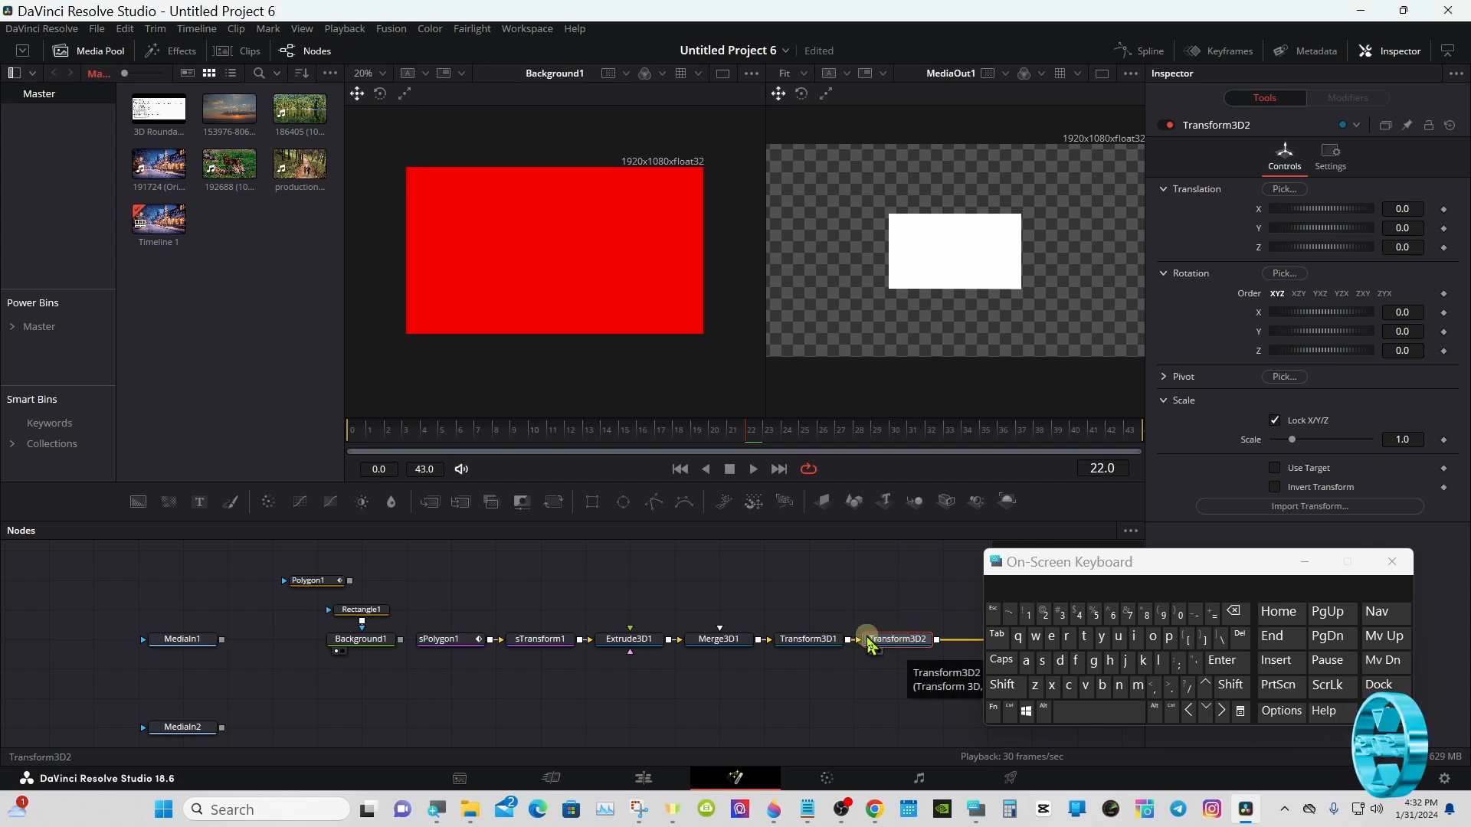
left_click(704, 567)
left_click_drag(1052, 569, 1122, 603)
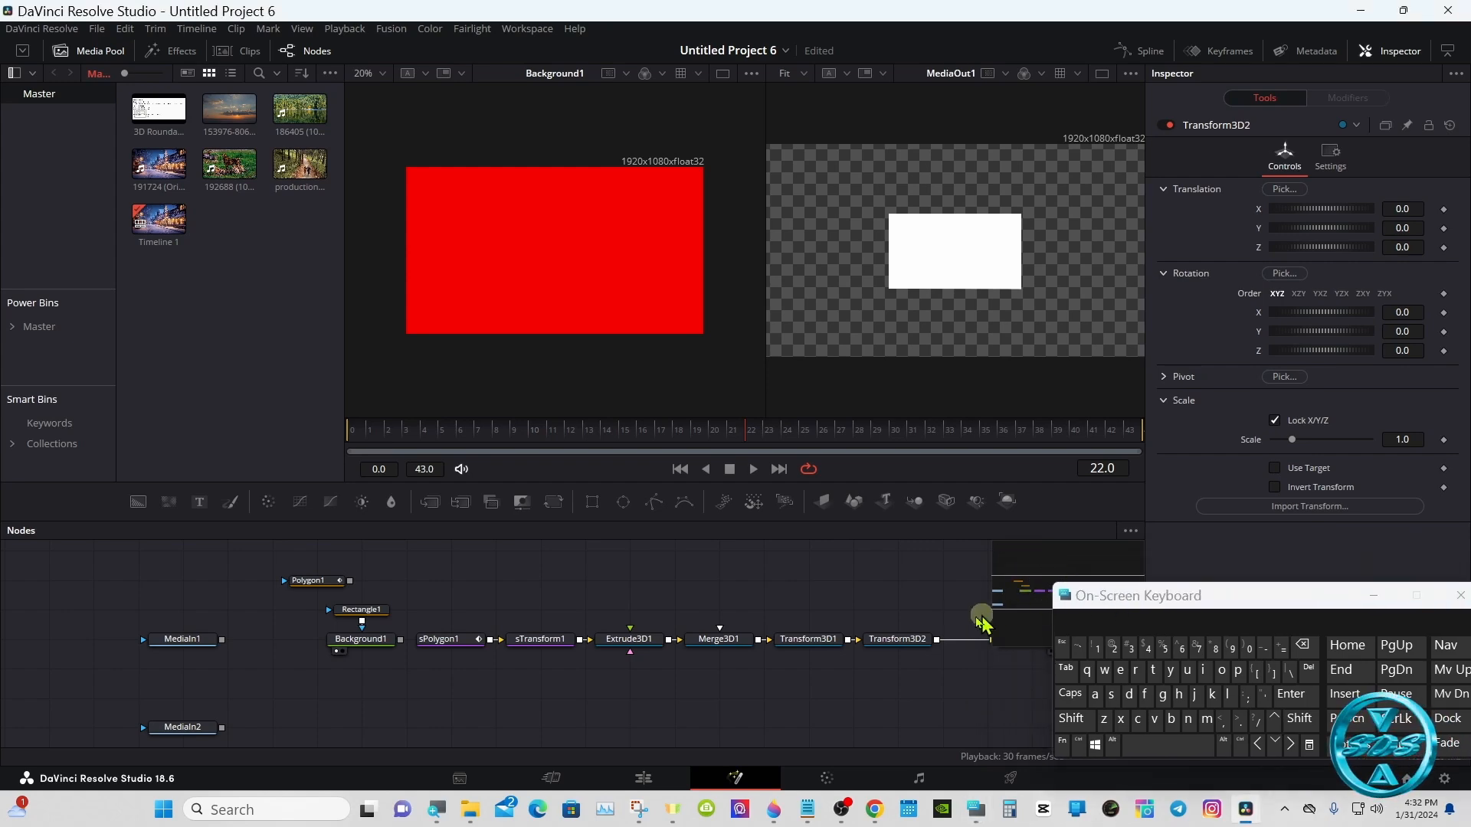
Set Transform3D1's Translation Z to 1.26 so the extruded shape fills the frame.
left_click(831, 648)
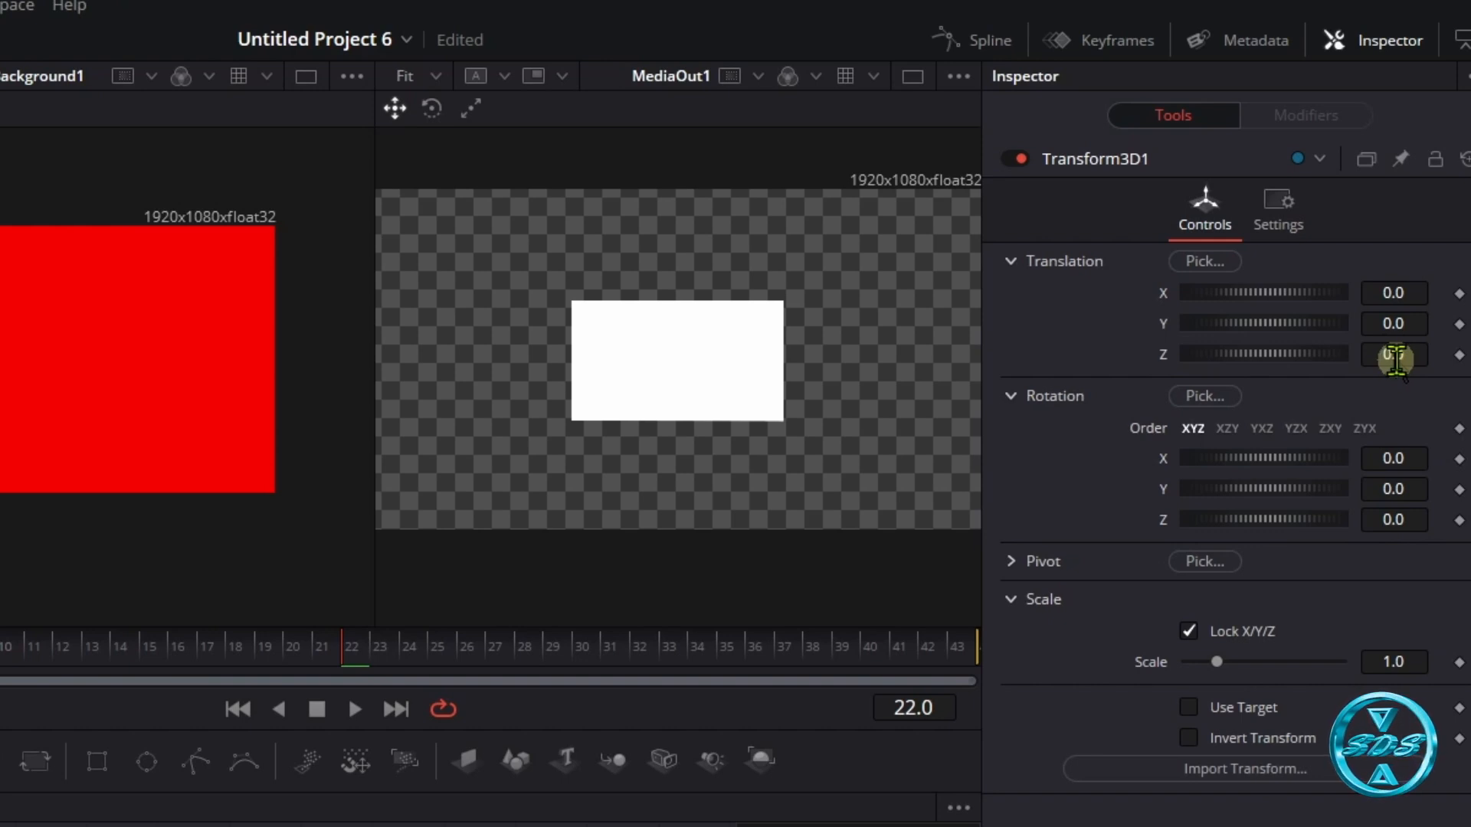
left_click_drag(1394, 356, 375, 317)
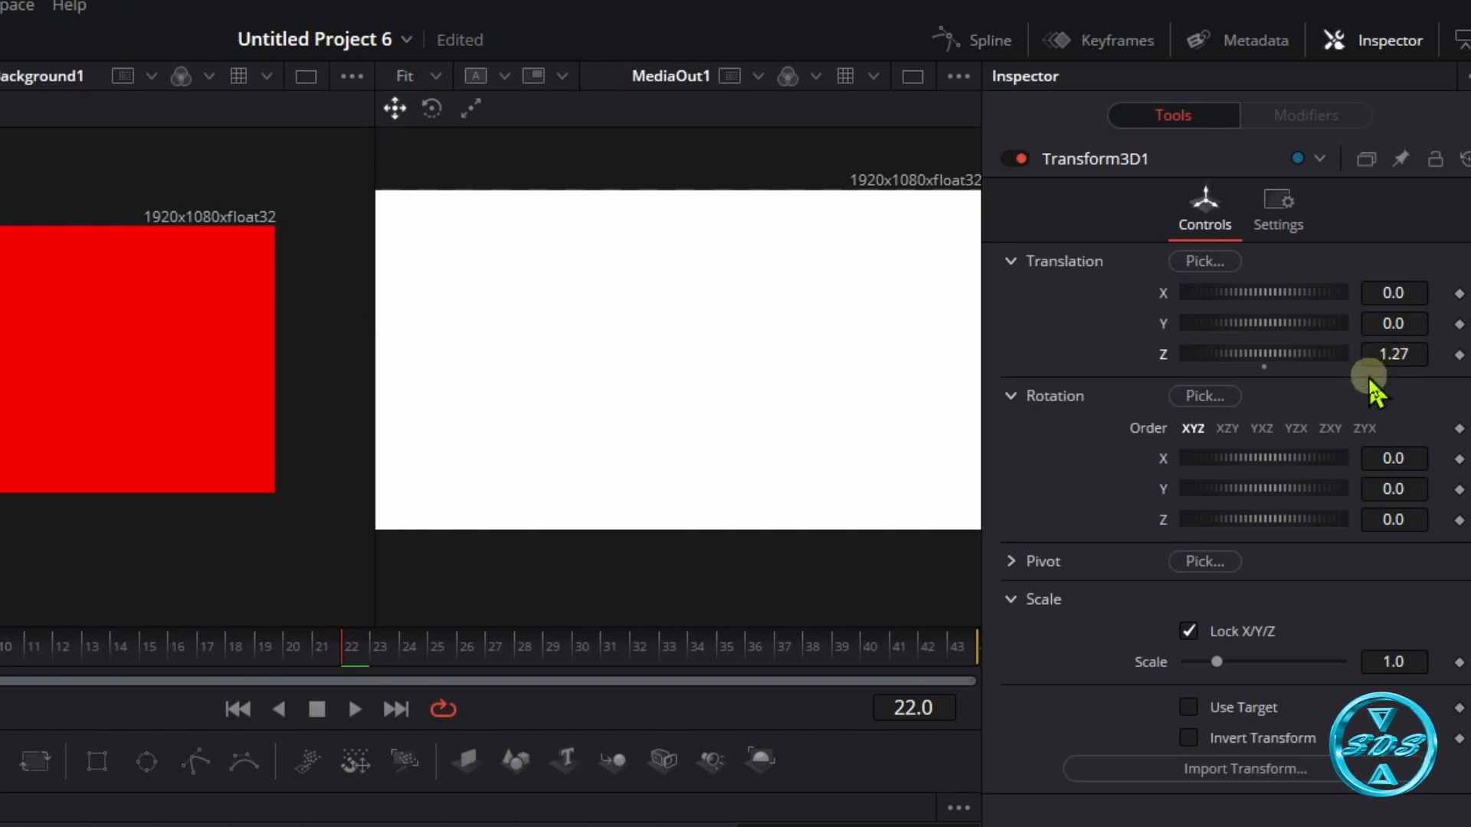
left_click(1402, 354)
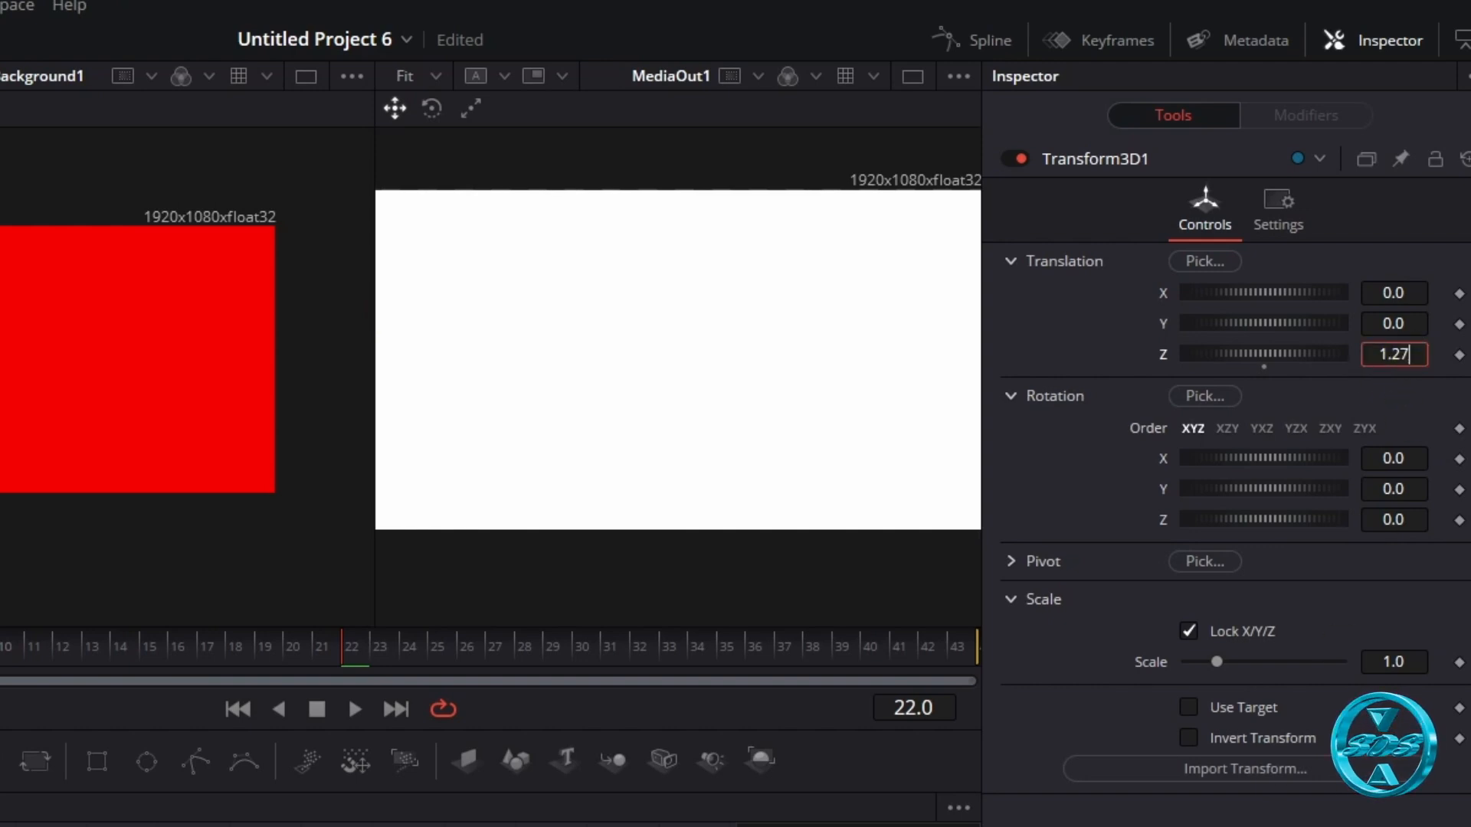
type("6")
key("Tab")
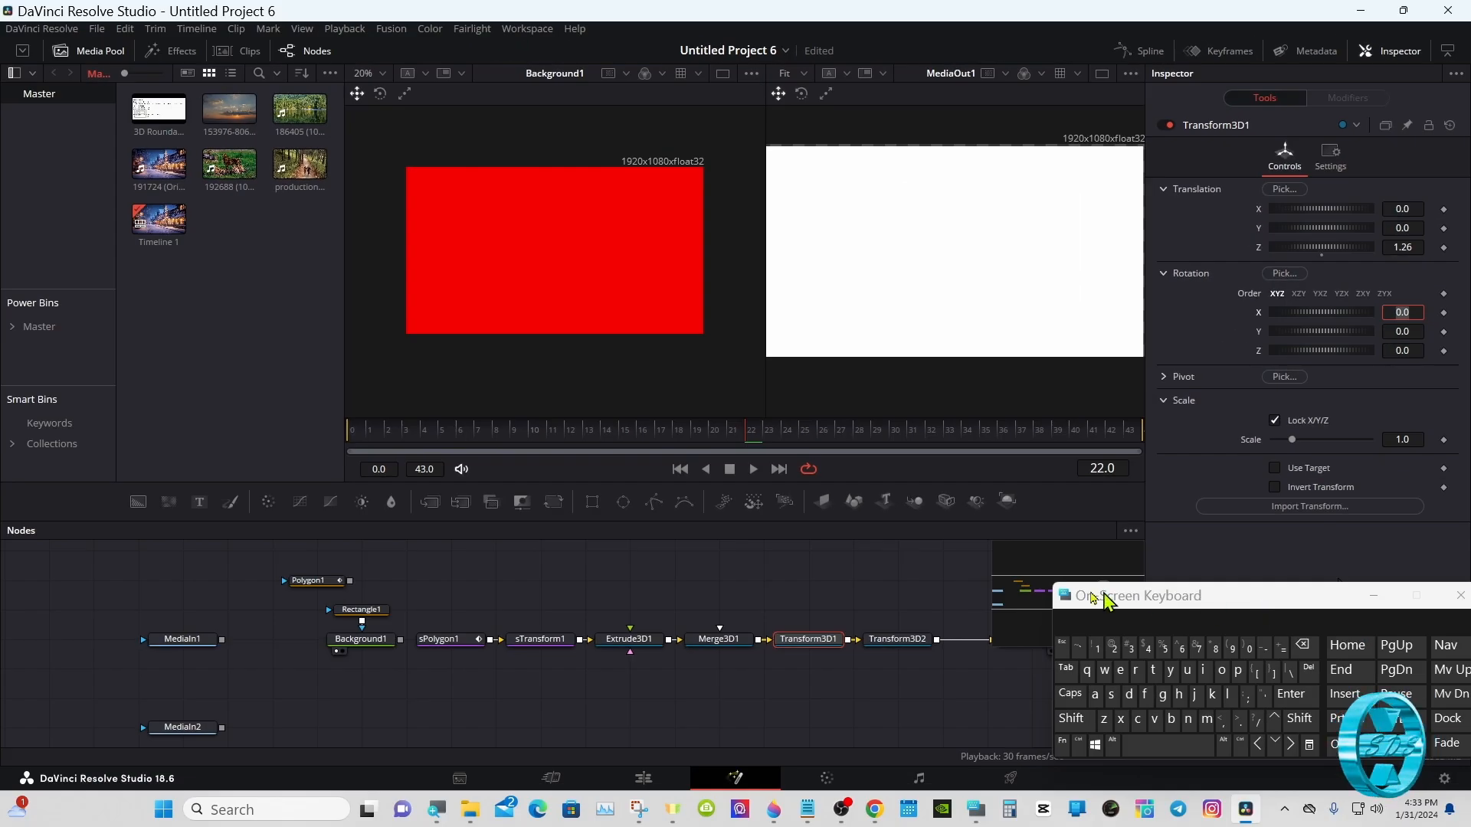
left_click(871, 559)
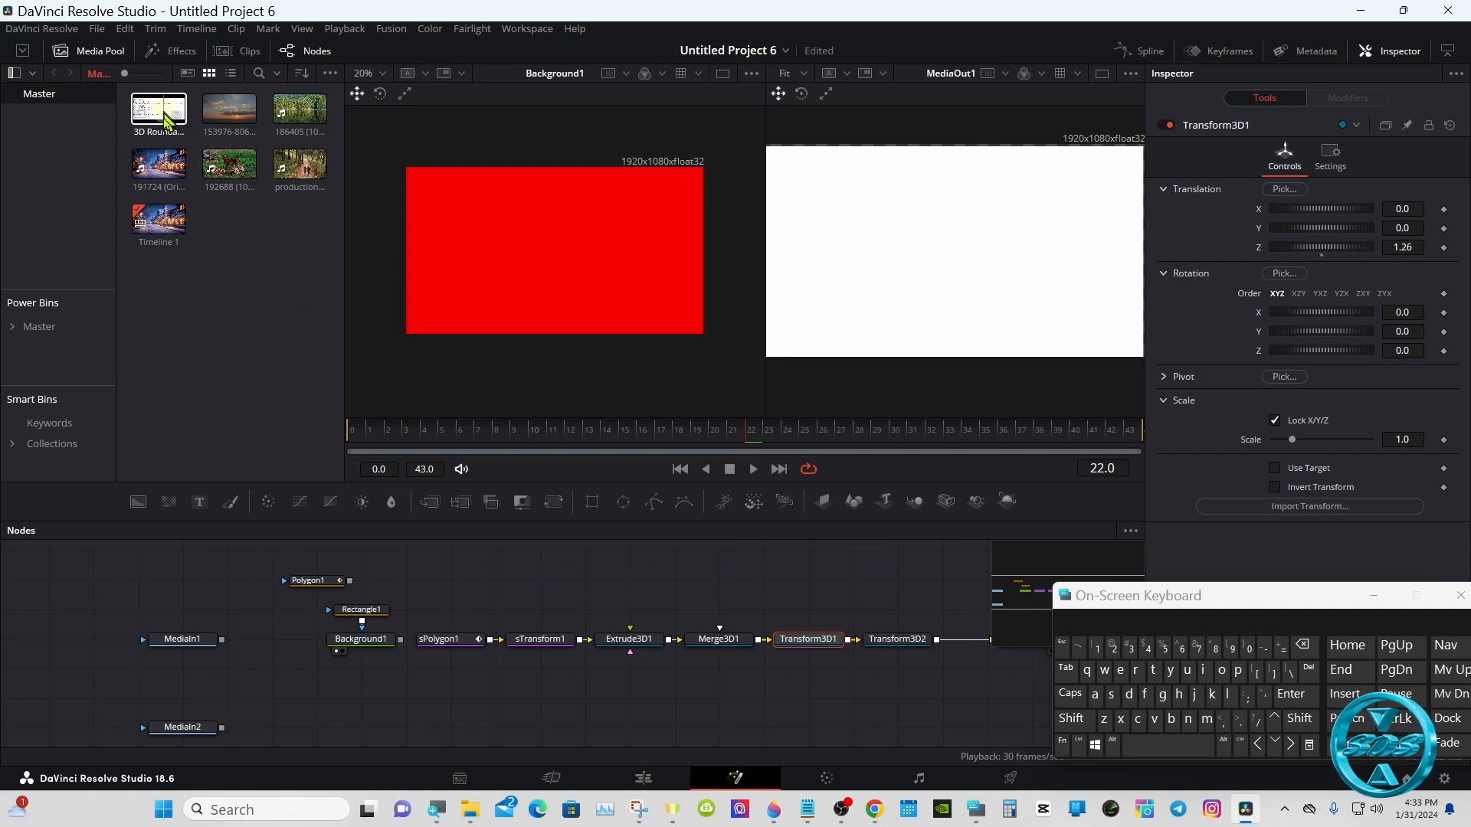
Load the 3D Roundabout 2.png image from the media pool into the composition and show it in the first viewer.
left_click_drag(159, 109, 545, 352)
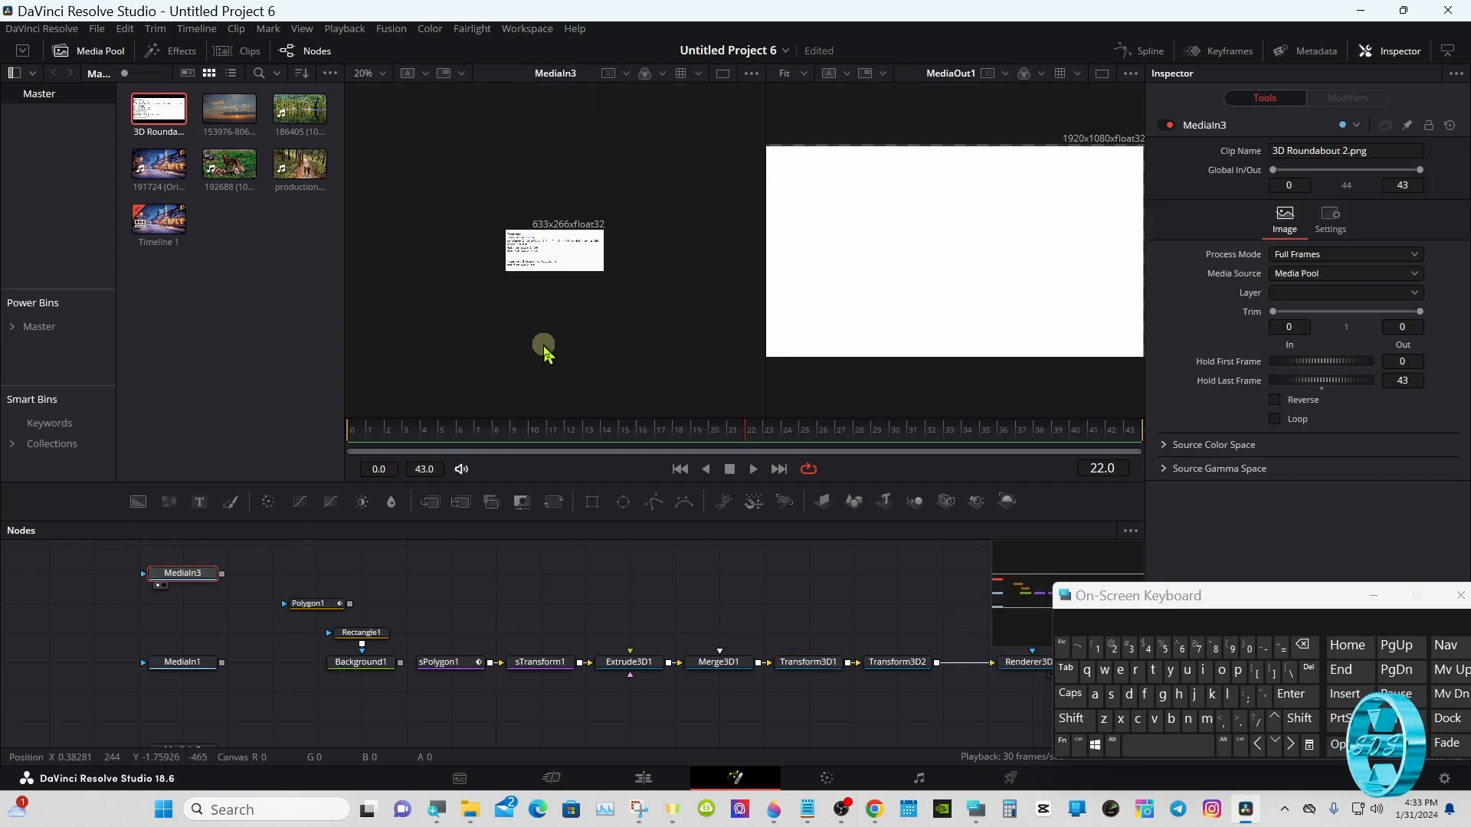
Scale the MediaIn3 notes image to fit the first viewer.
right_click(545, 271)
mouse_move(590, 280)
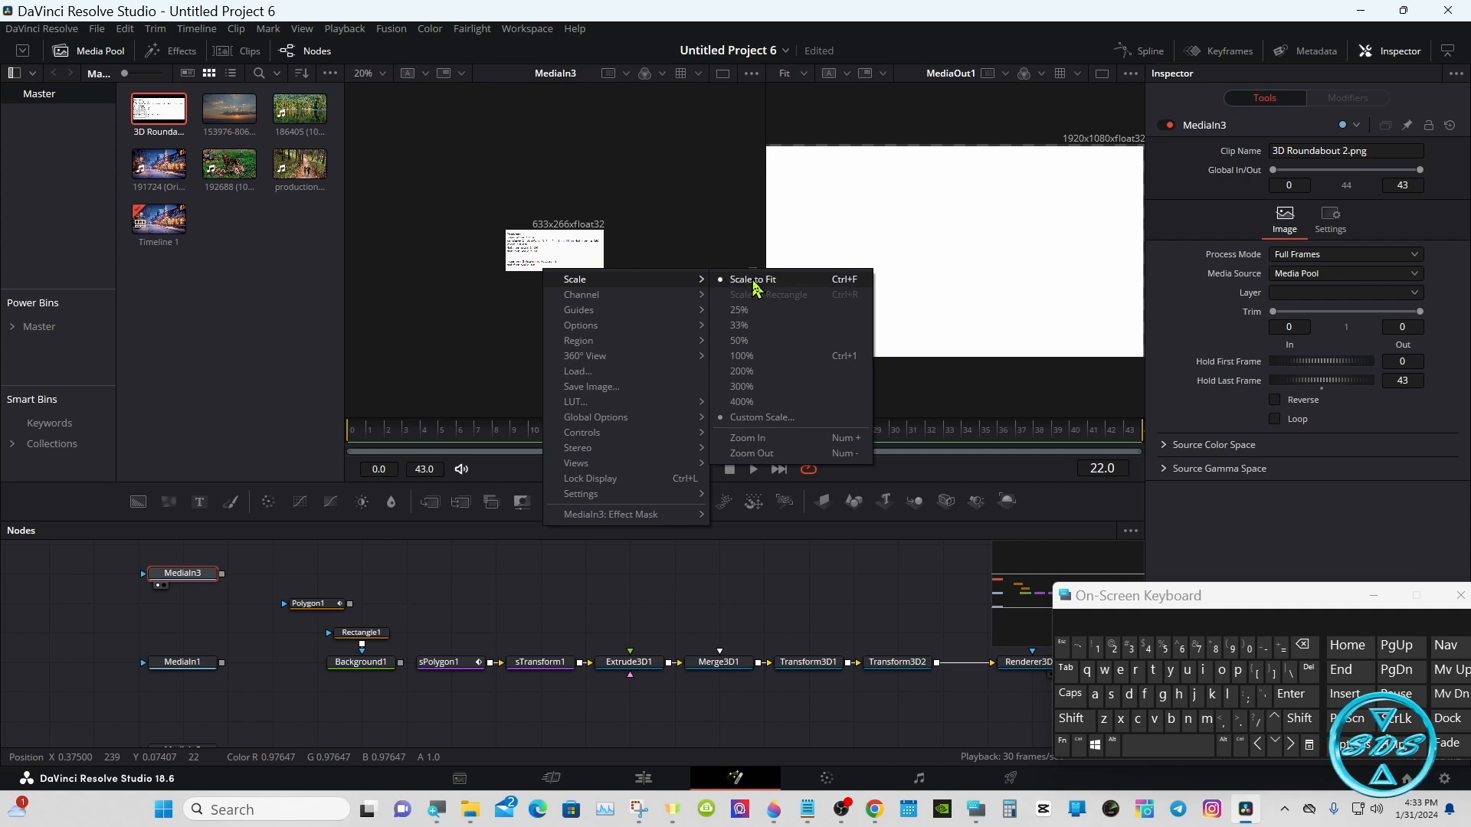
left_click(755, 284)
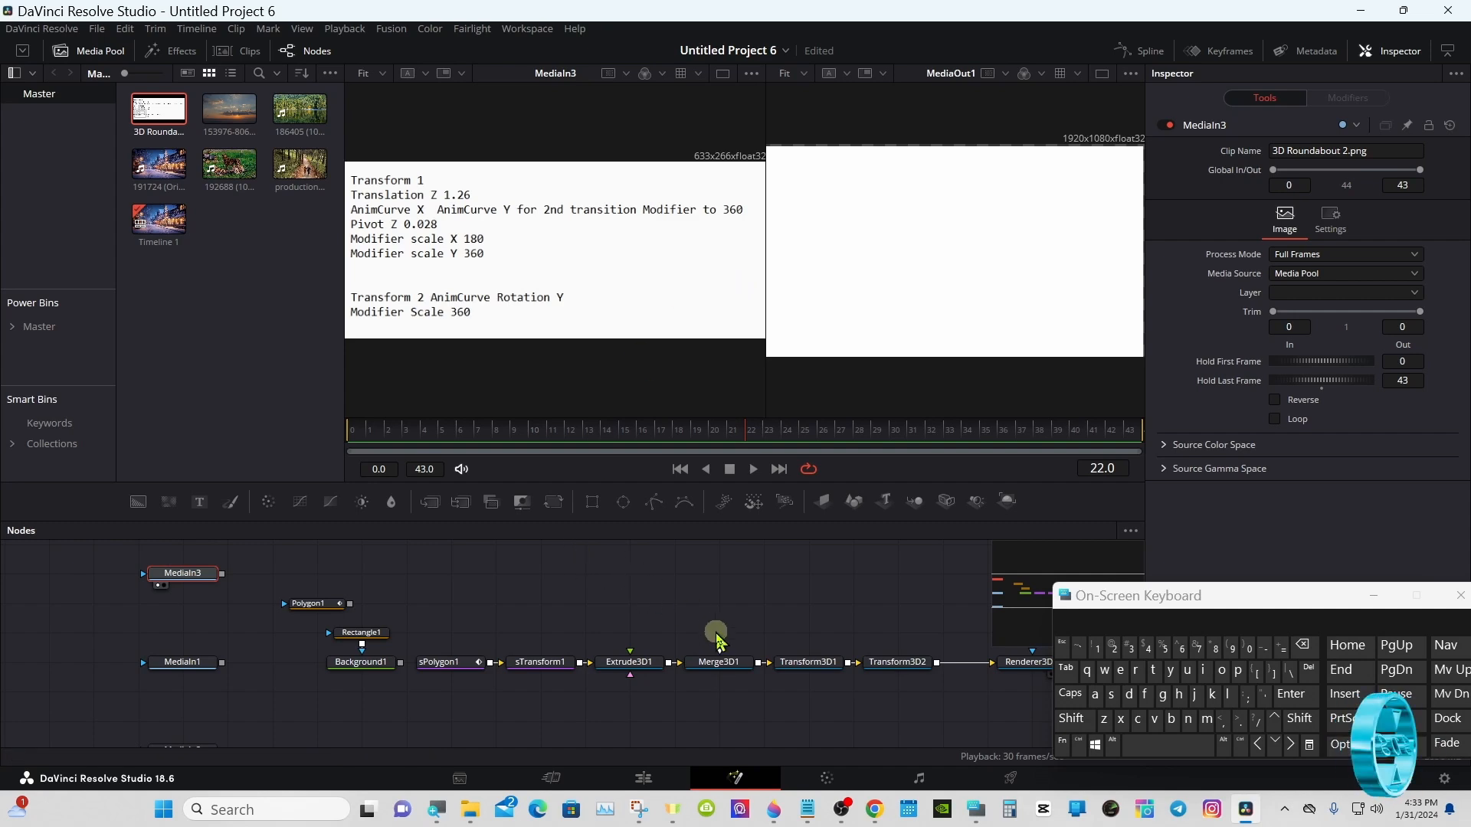
Modify Transform3D1's X rotation with Anim Curves and open the modifier's settings, keeping MediaIn3 shown in the first viewer.
left_click_drag(874, 669, 659, 299)
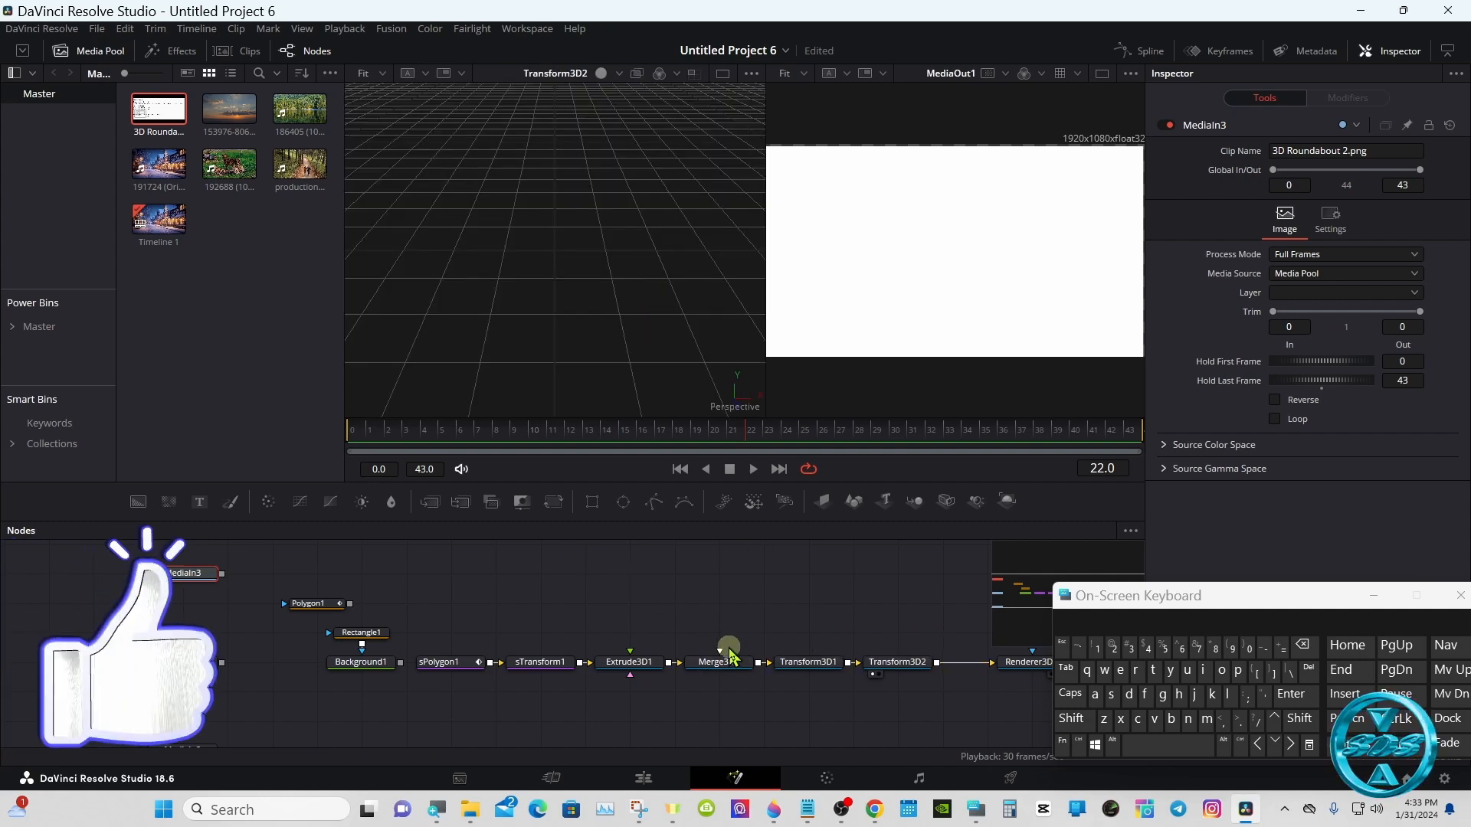
left_click(785, 660)
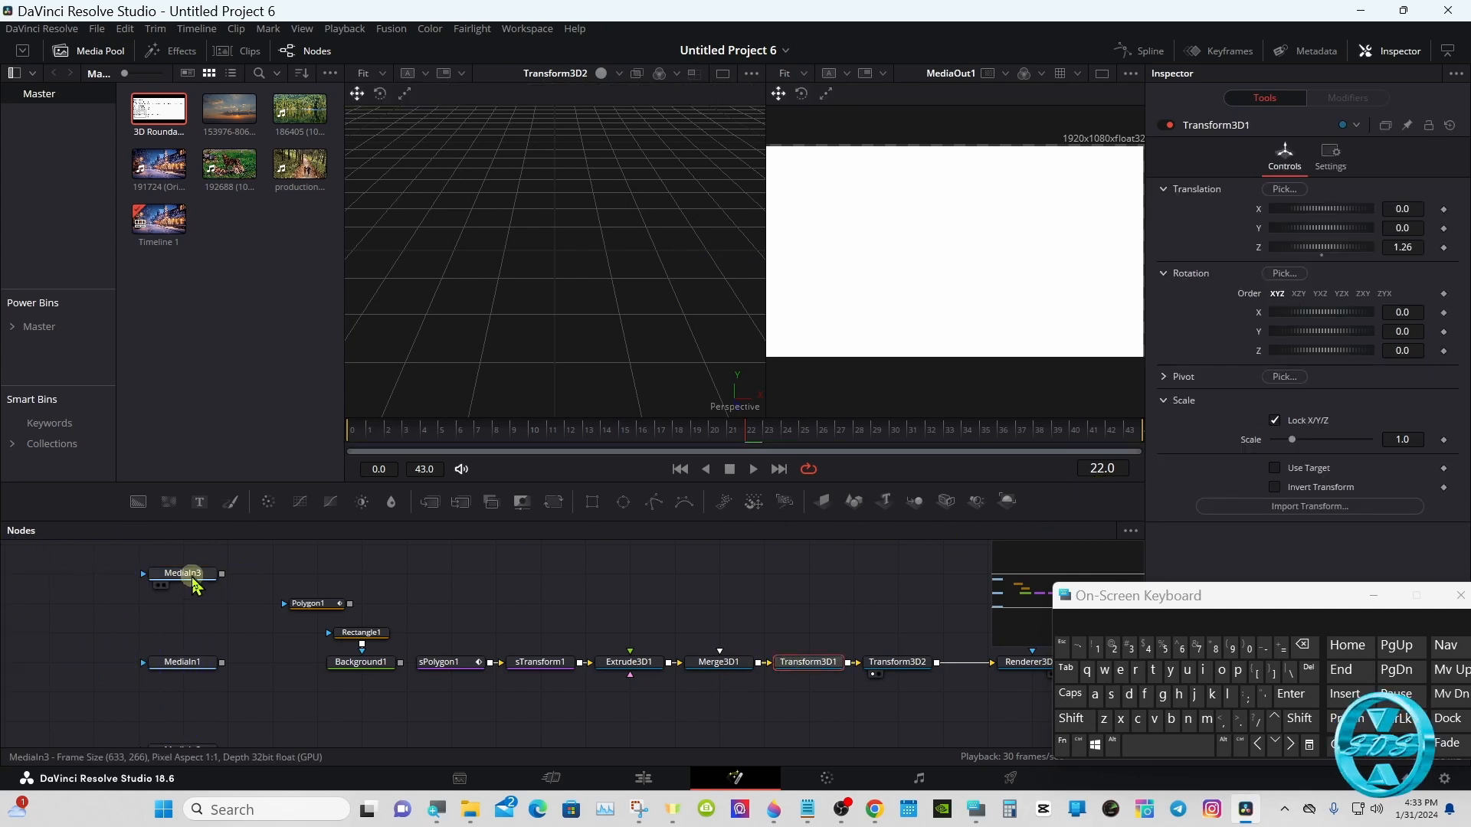
left_click_drag(187, 574, 501, 283)
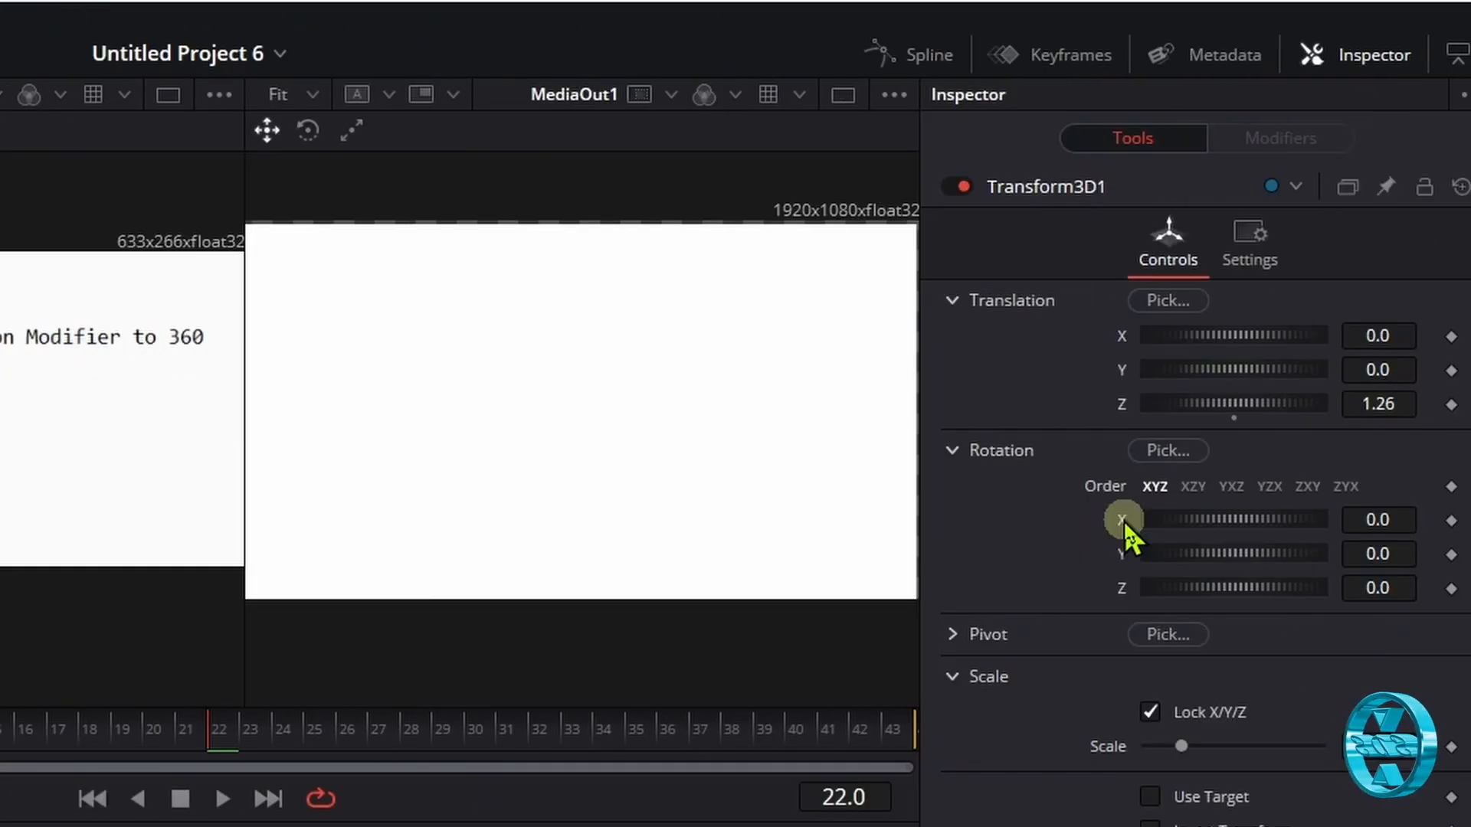
right_click(1123, 519)
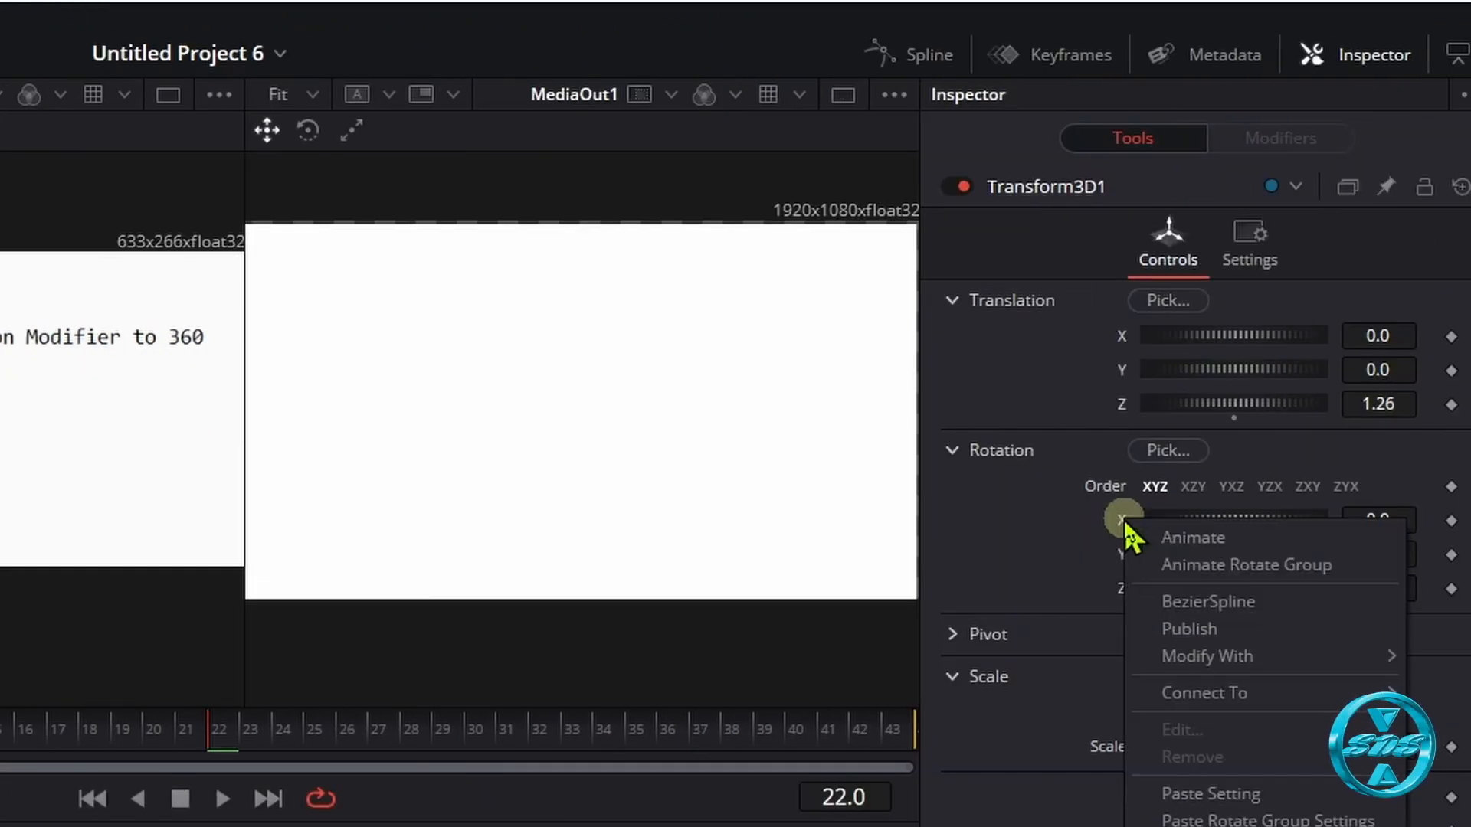
mouse_move(1200, 659)
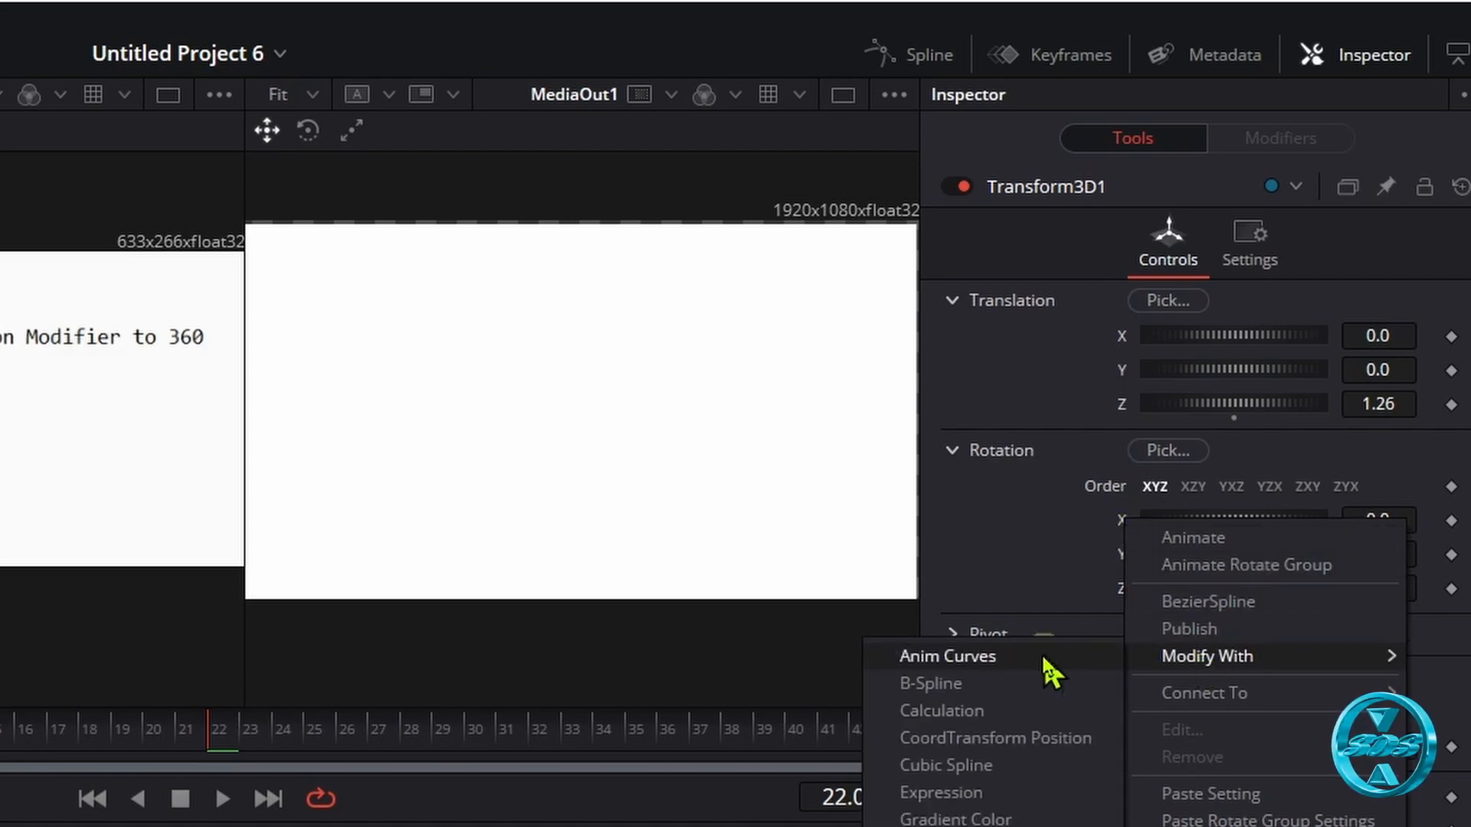
left_click(1021, 657)
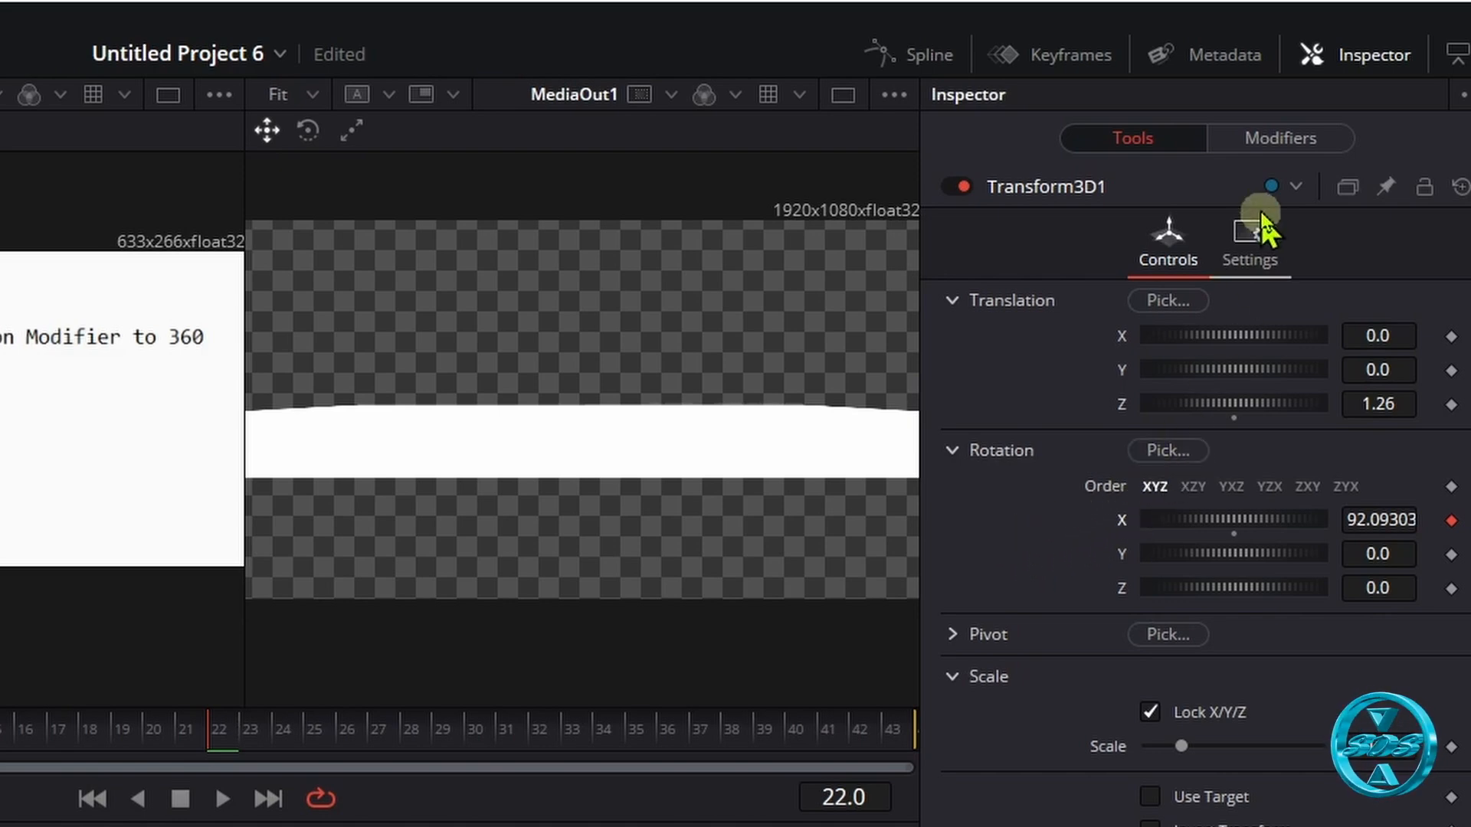
left_click(1268, 146)
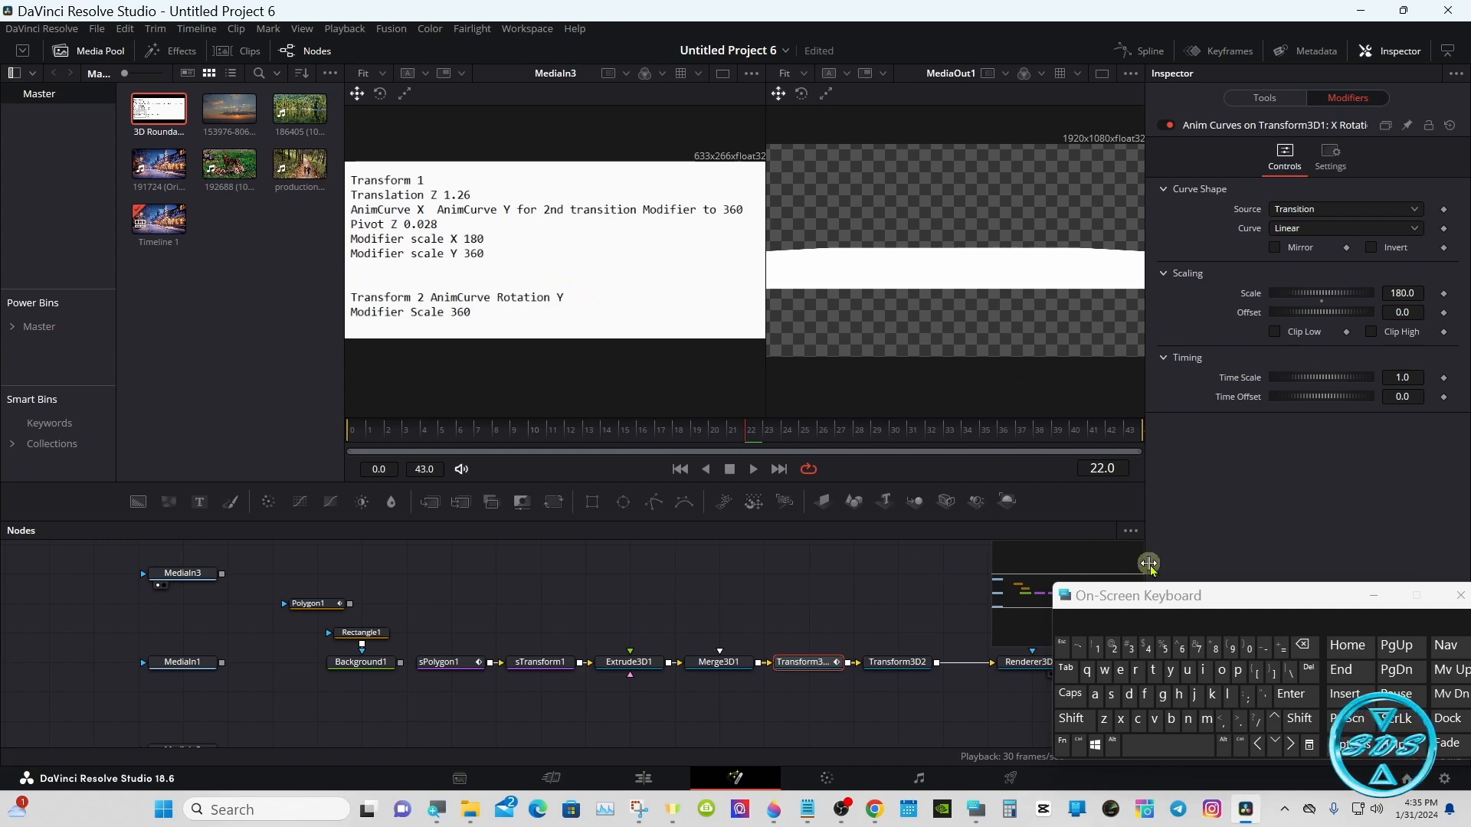
left_click_drag(1212, 601, 911, 603)
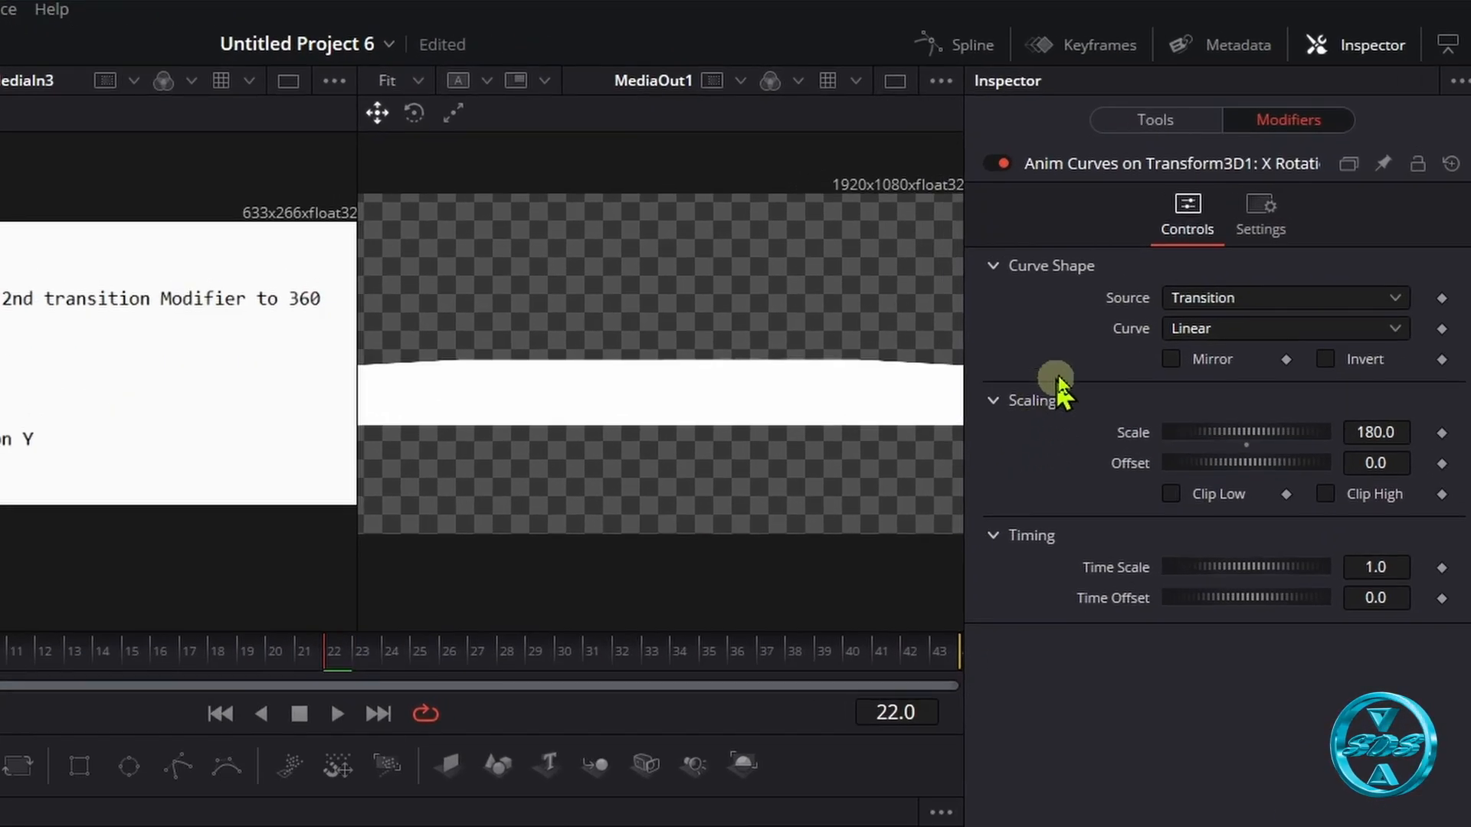
Set Transform3D1's Pivot Z to 0.028 and return the playhead to frame 0.
left_click(1151, 122)
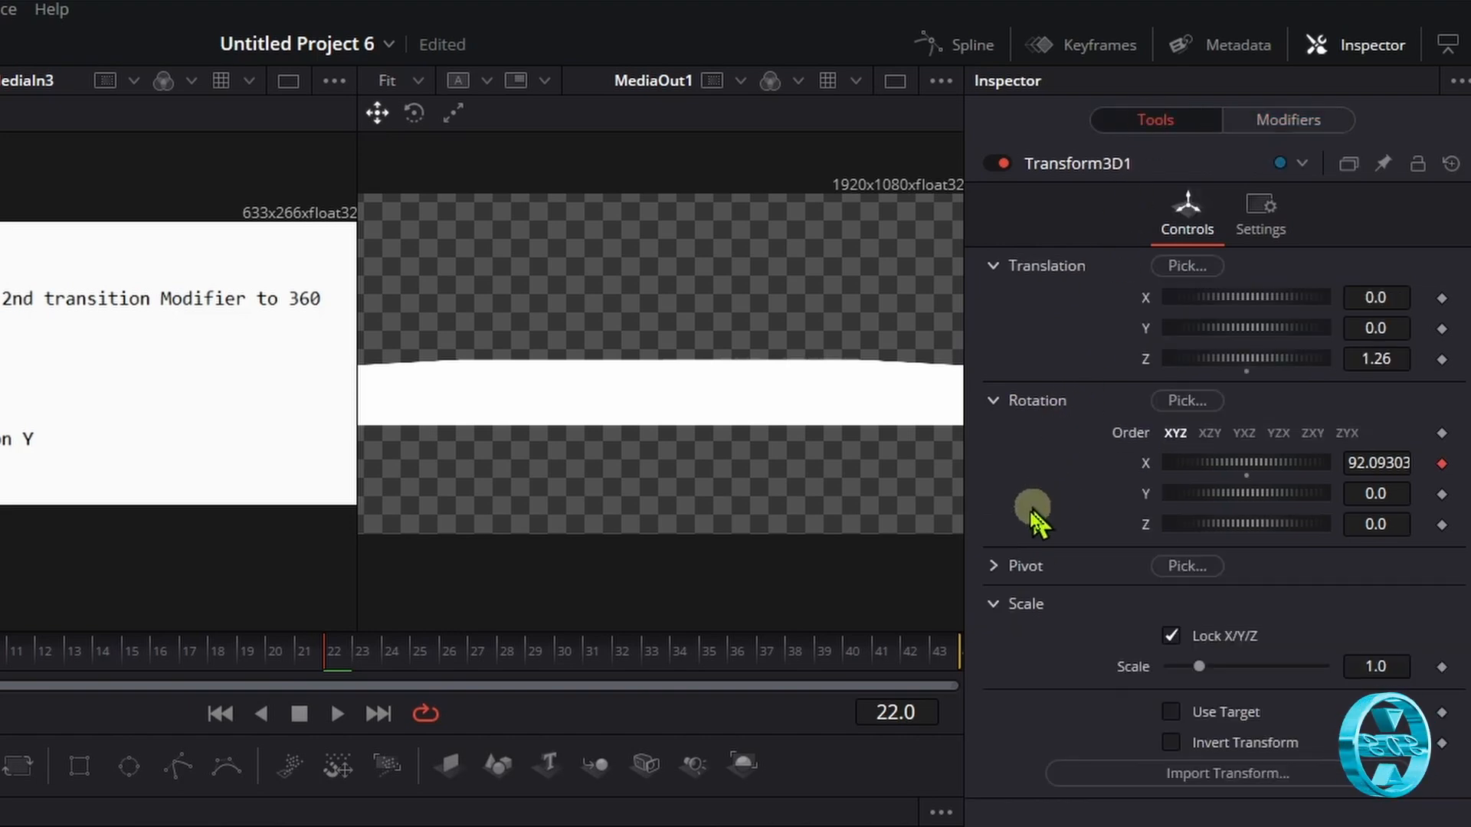
left_click(993, 565)
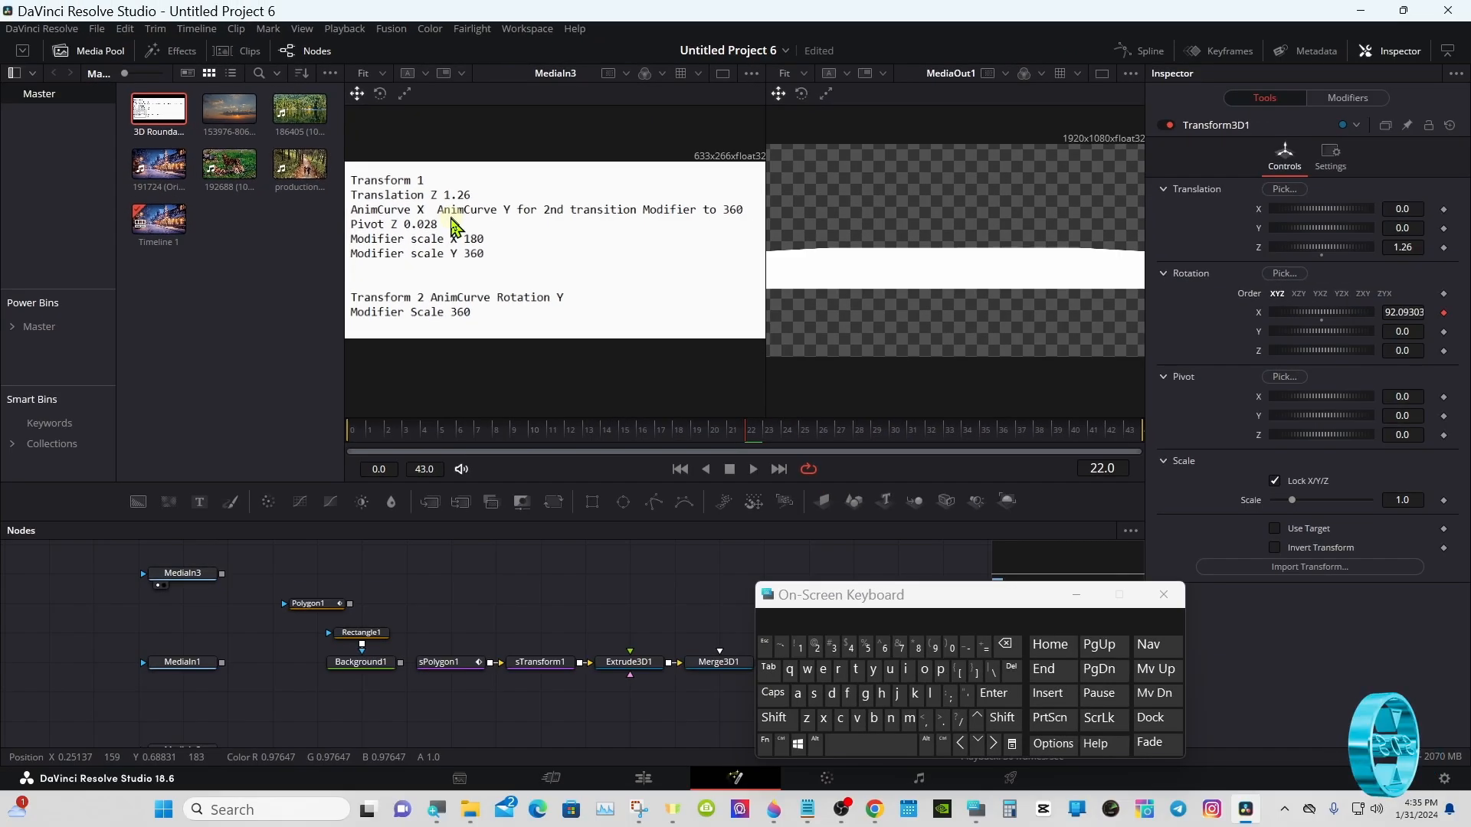
right_click(501, 318)
mouse_move(574, 328)
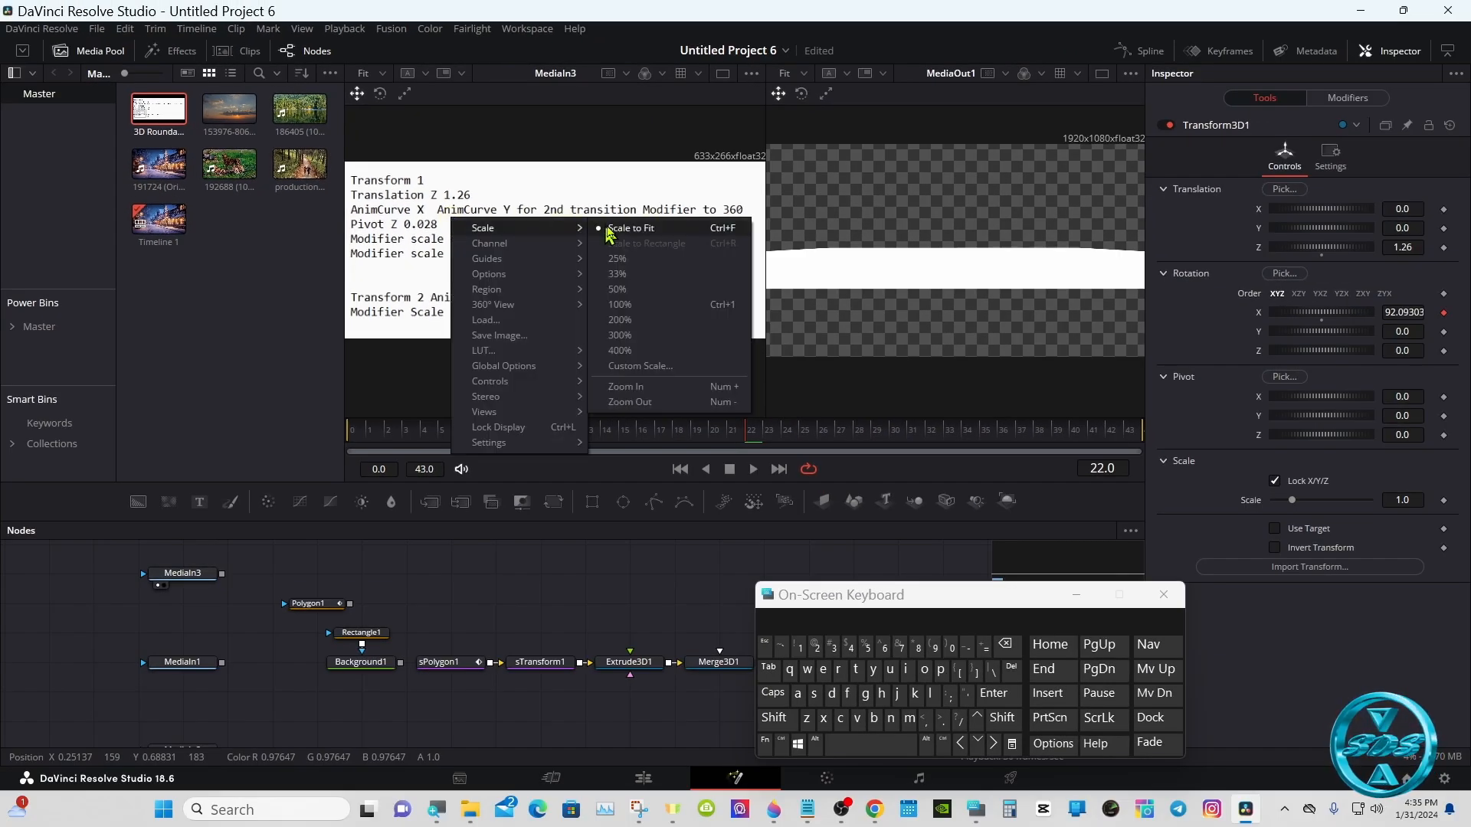
left_click(619, 386)
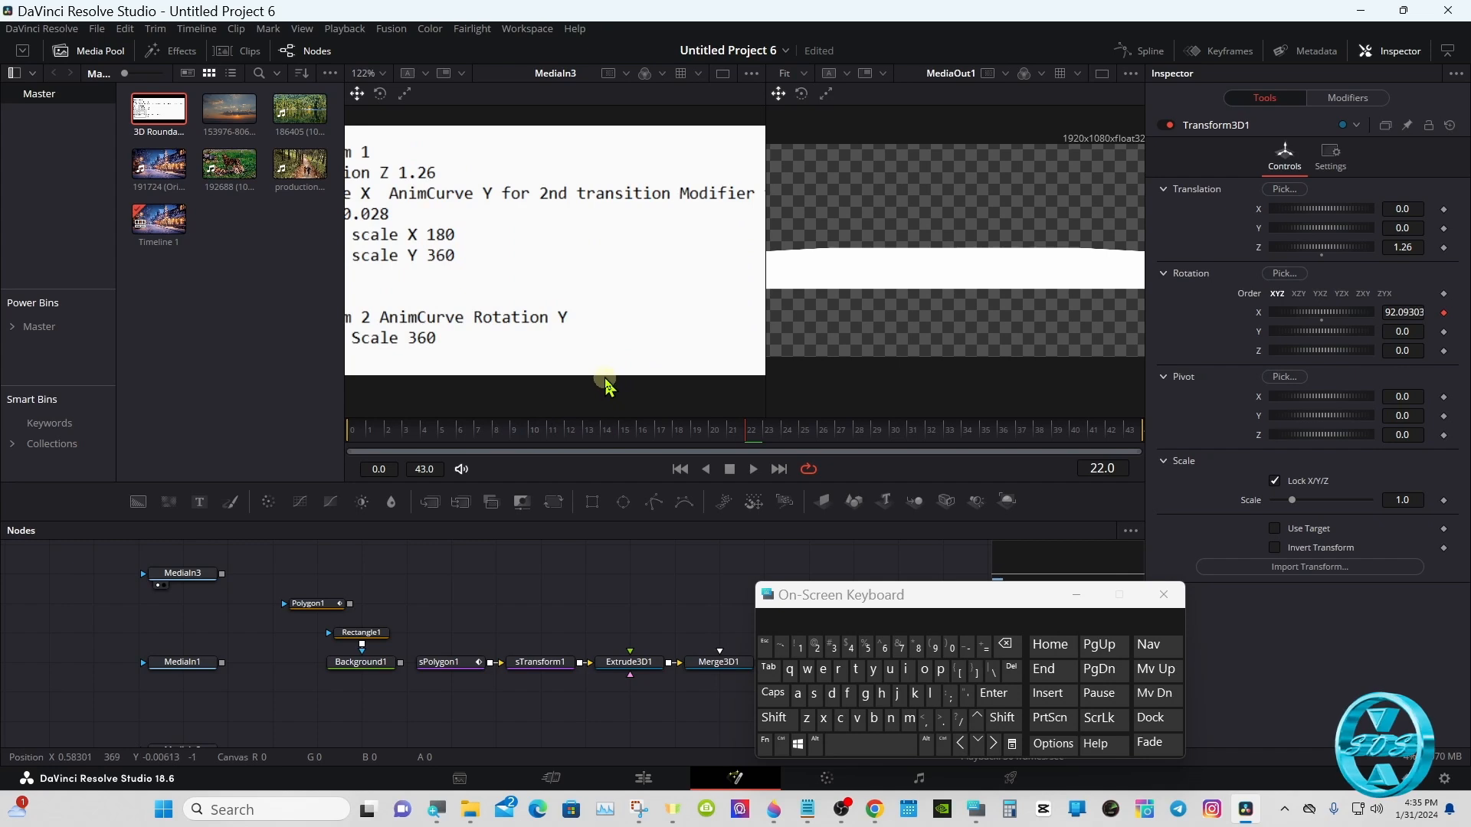
right_click(511, 235)
mouse_move(605, 249)
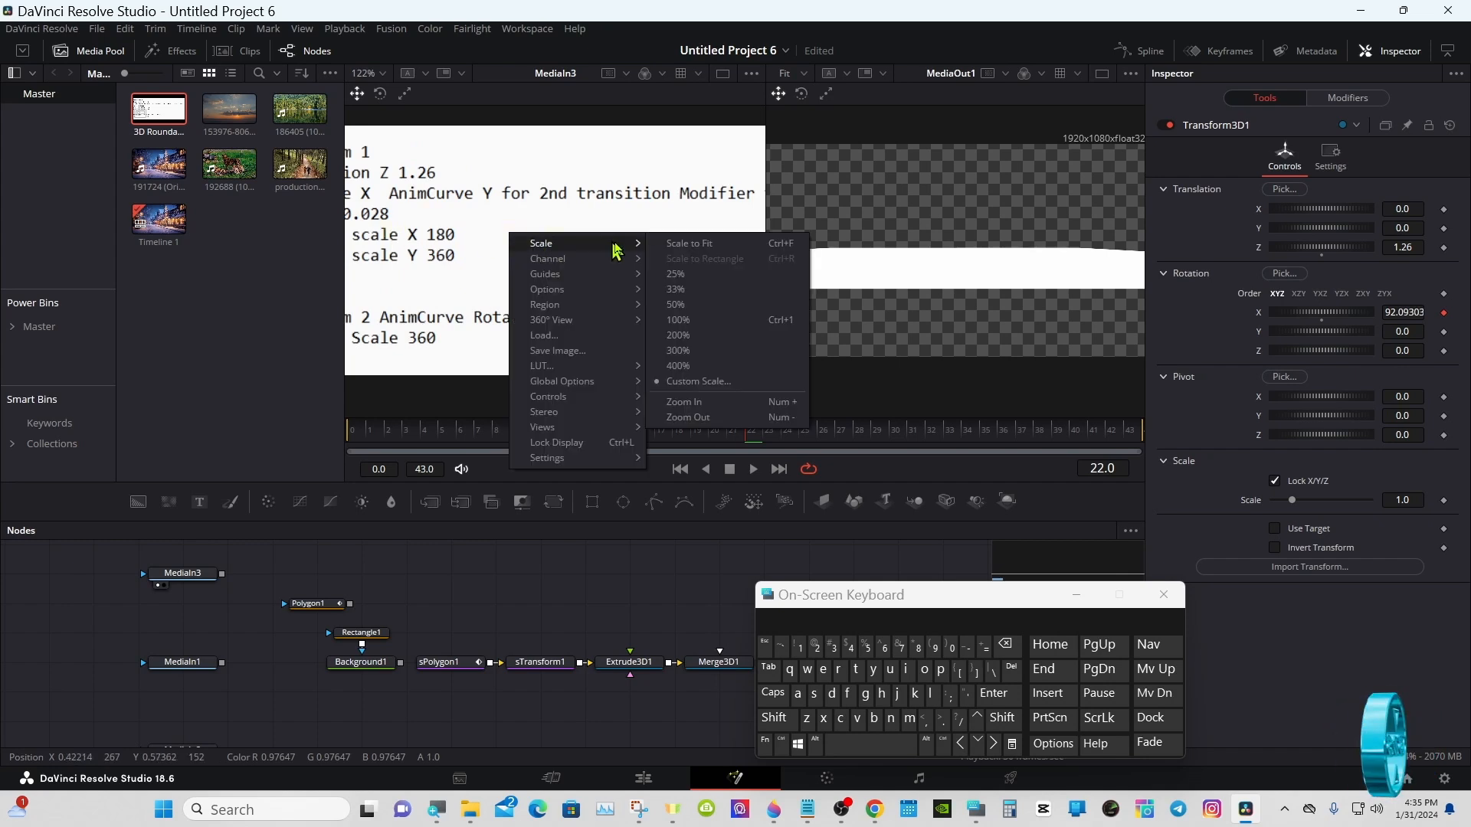
left_click(681, 417)
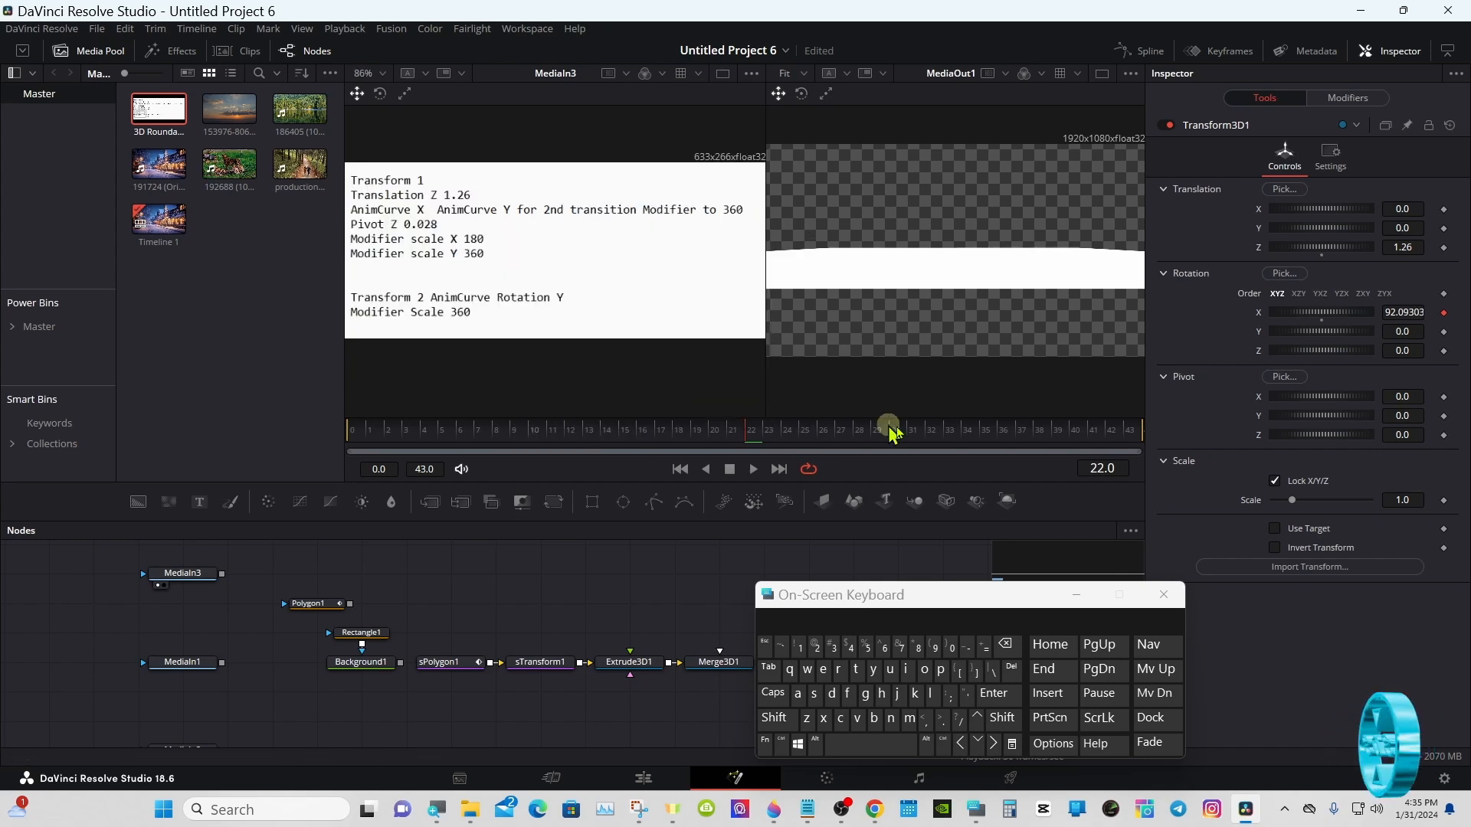
left_click(1402, 434)
left_click(816, 647)
left_click(917, 647)
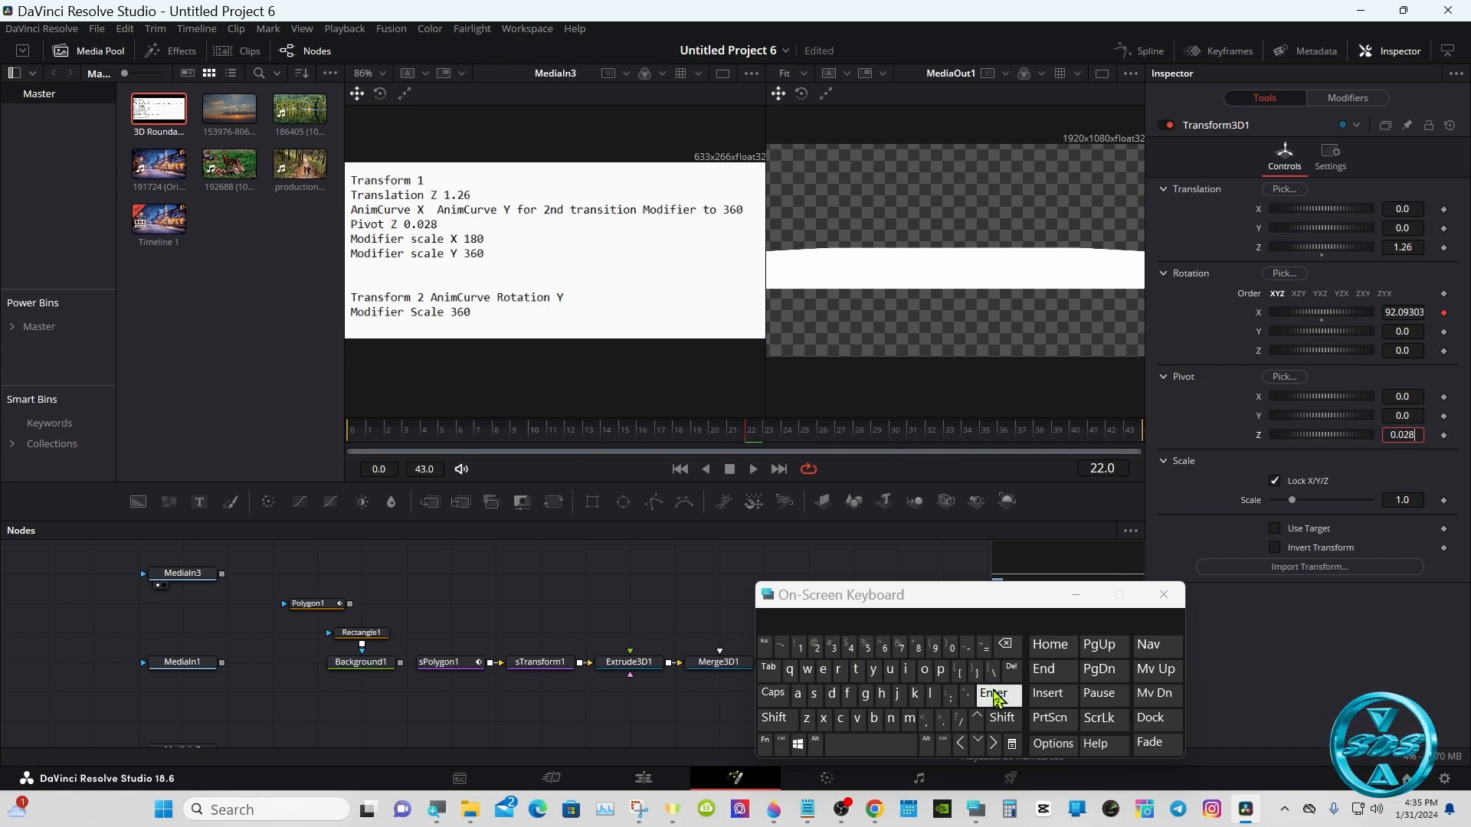
left_click(993, 696)
left_click(638, 438)
left_click_drag(638, 444, 354, 421)
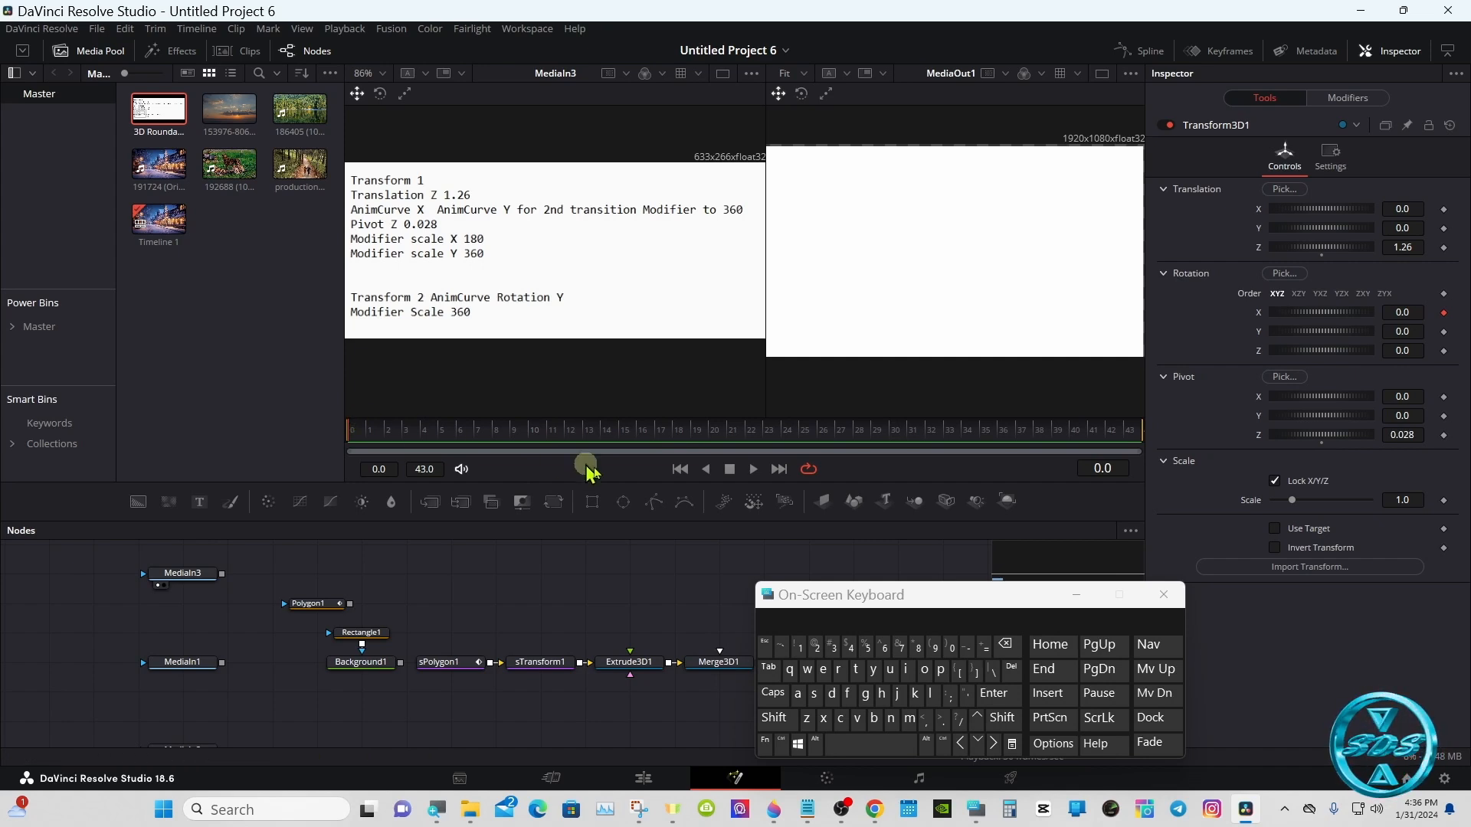
Modify Transform3D2's Y rotation with Anim Curves.
left_click_drag(836, 602, 1085, 600)
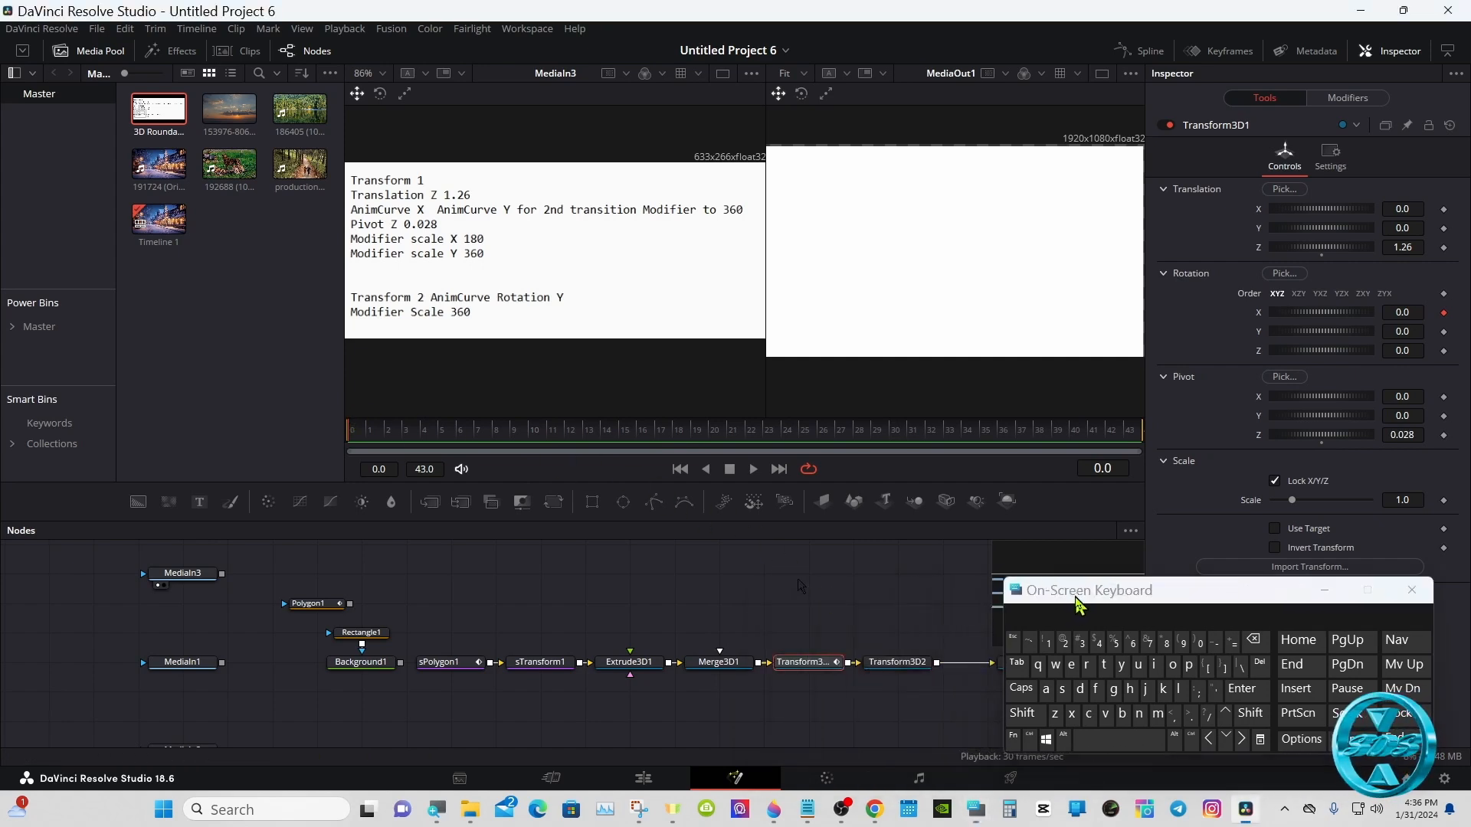
left_click(906, 662)
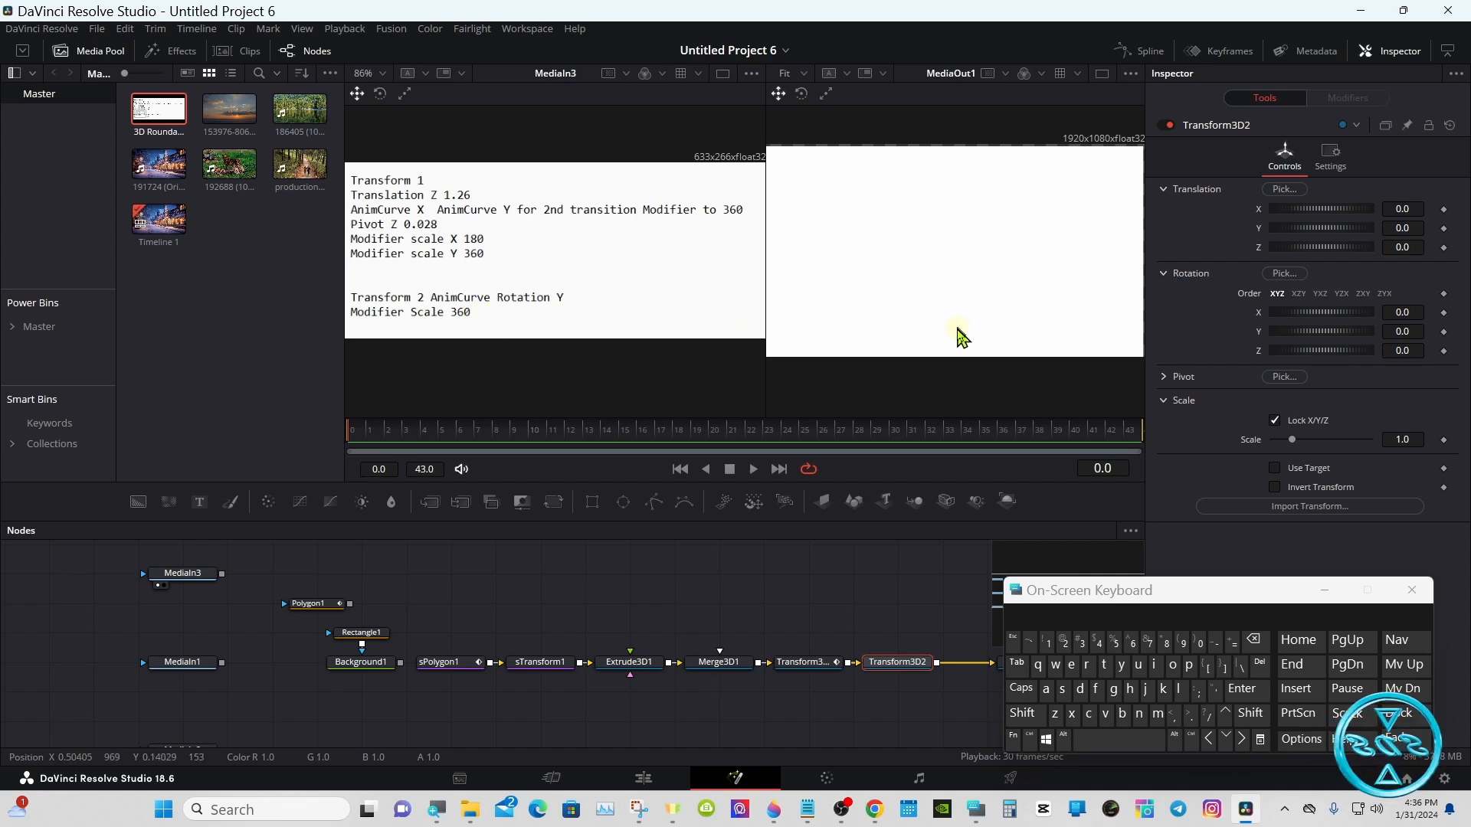
right_click(1260, 343)
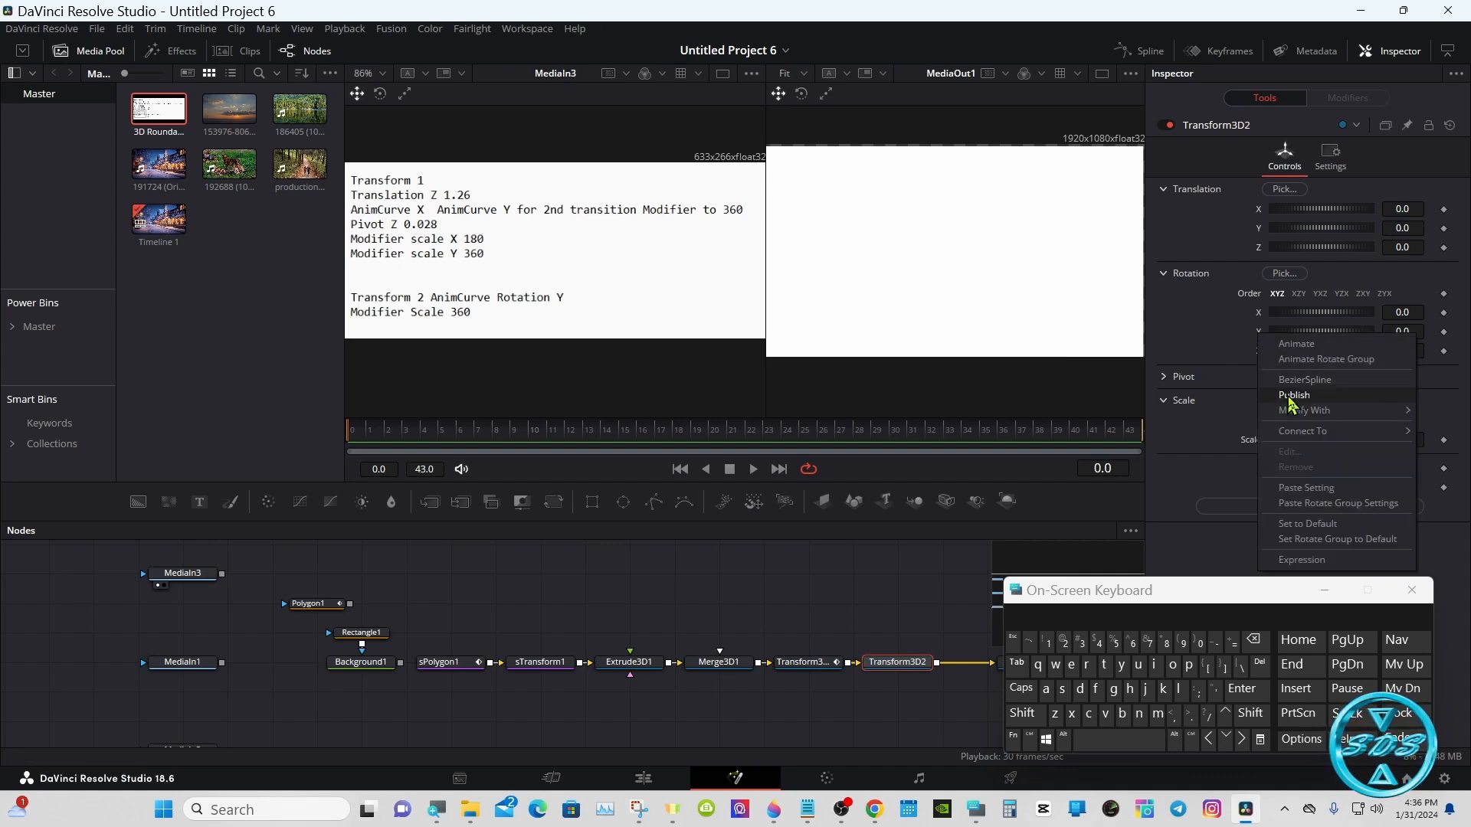
mouse_move(1311, 413)
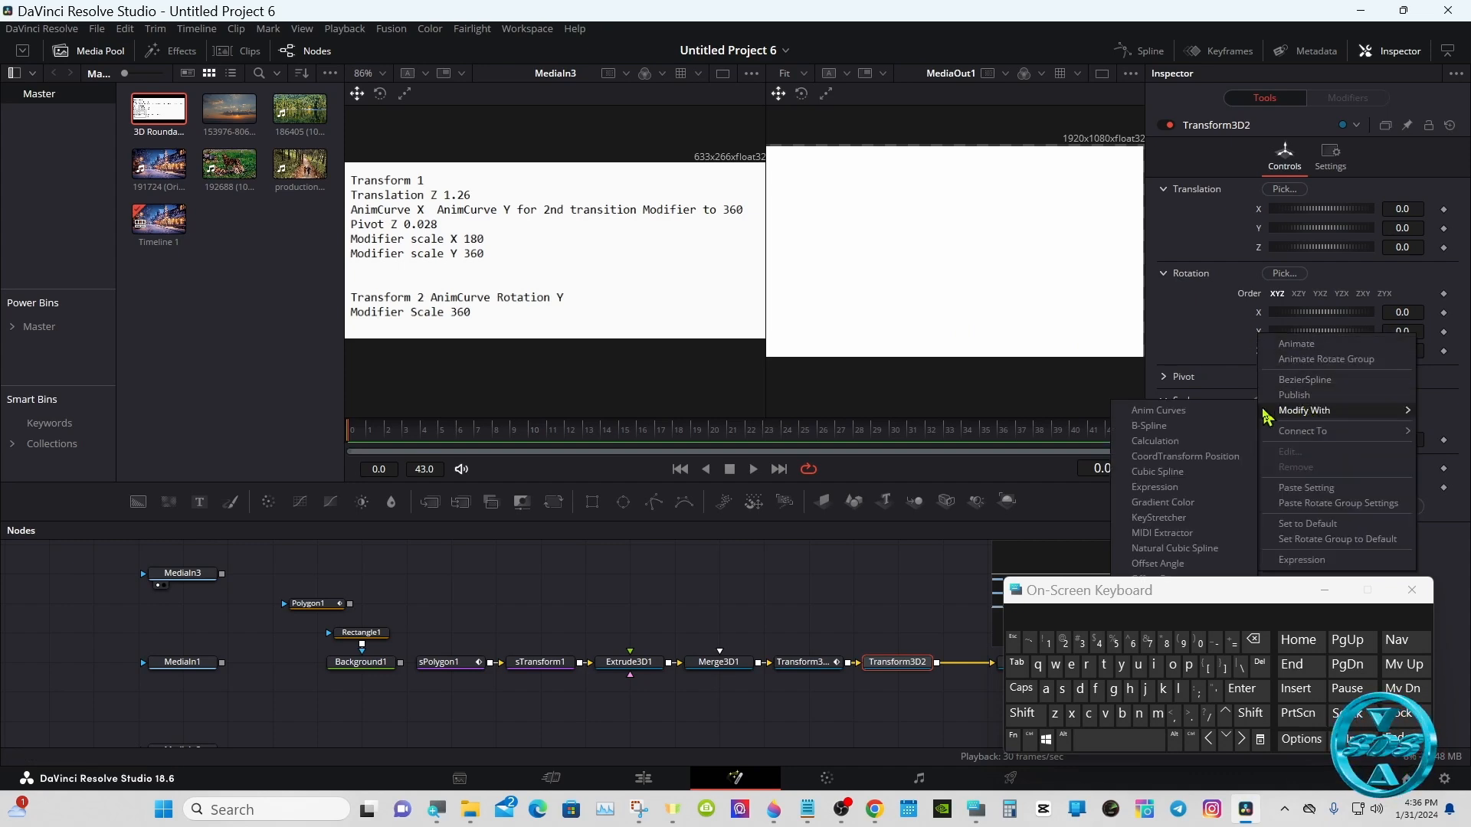
left_click(1178, 414)
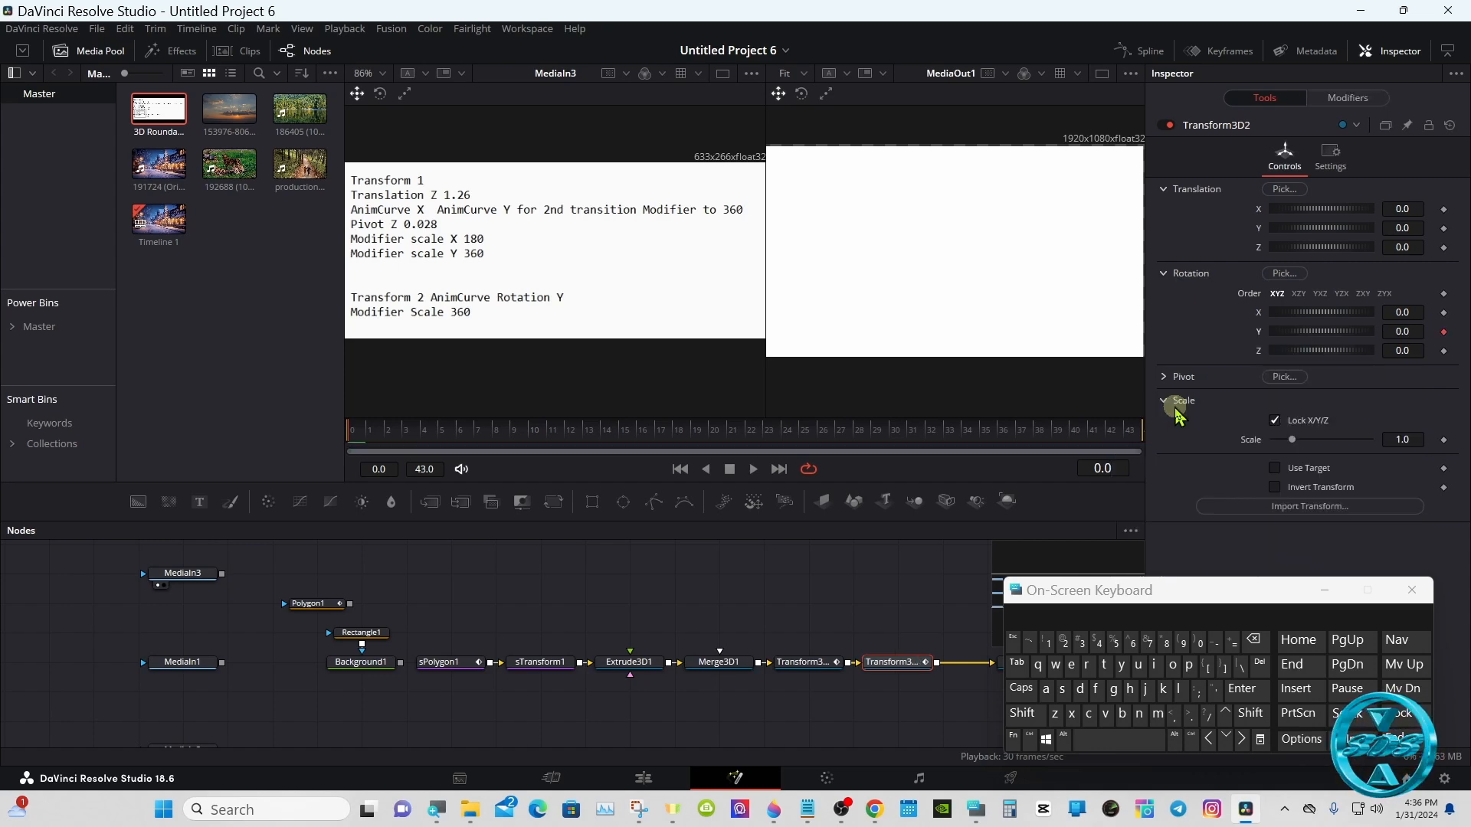
Set the Scale of Transform3D2's Anim Curves modifier to 360, leave the playhead at frame 0 and deselect the node.
left_click(1348, 100)
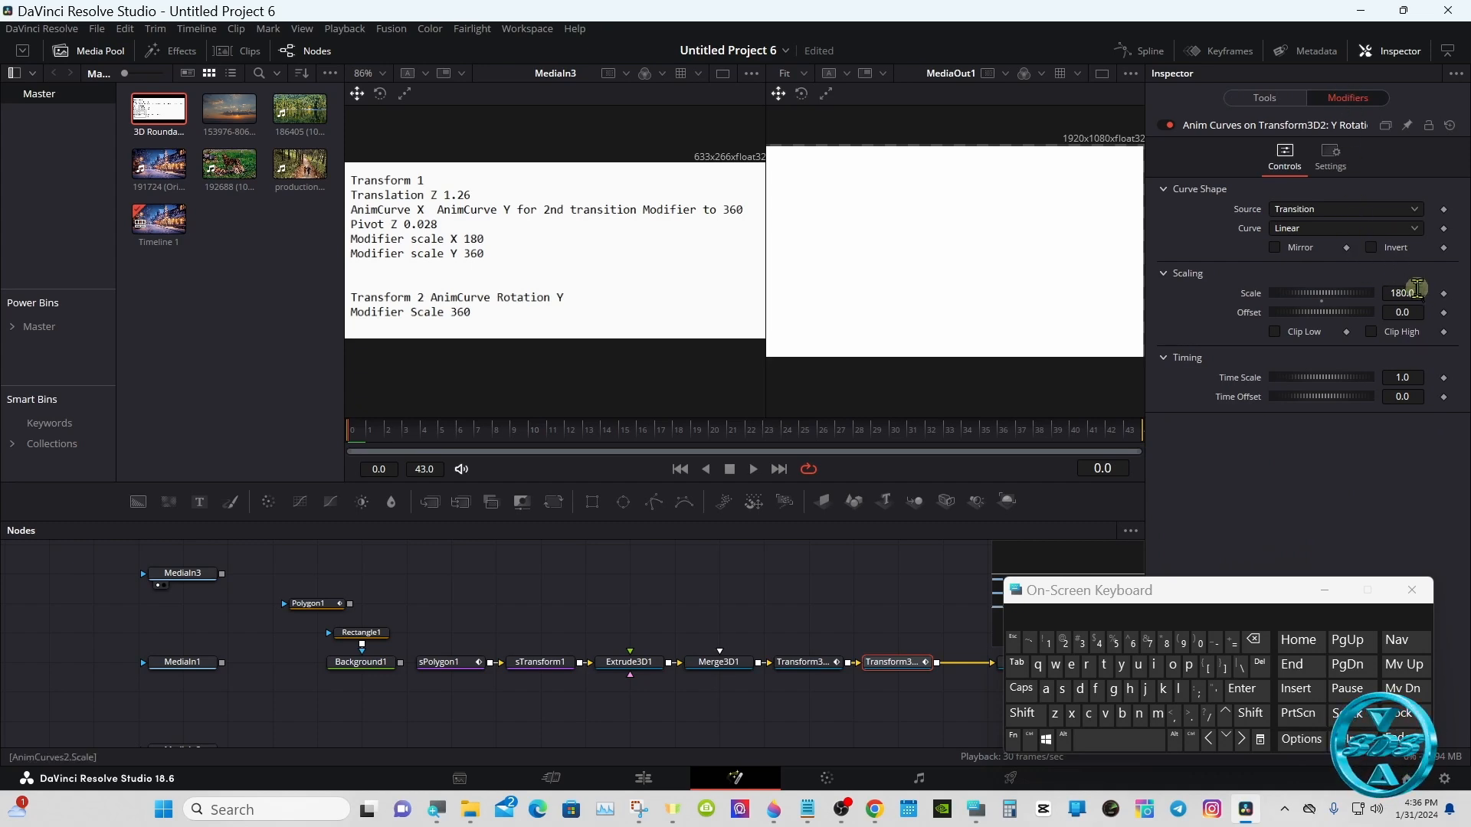
left_click(1409, 292)
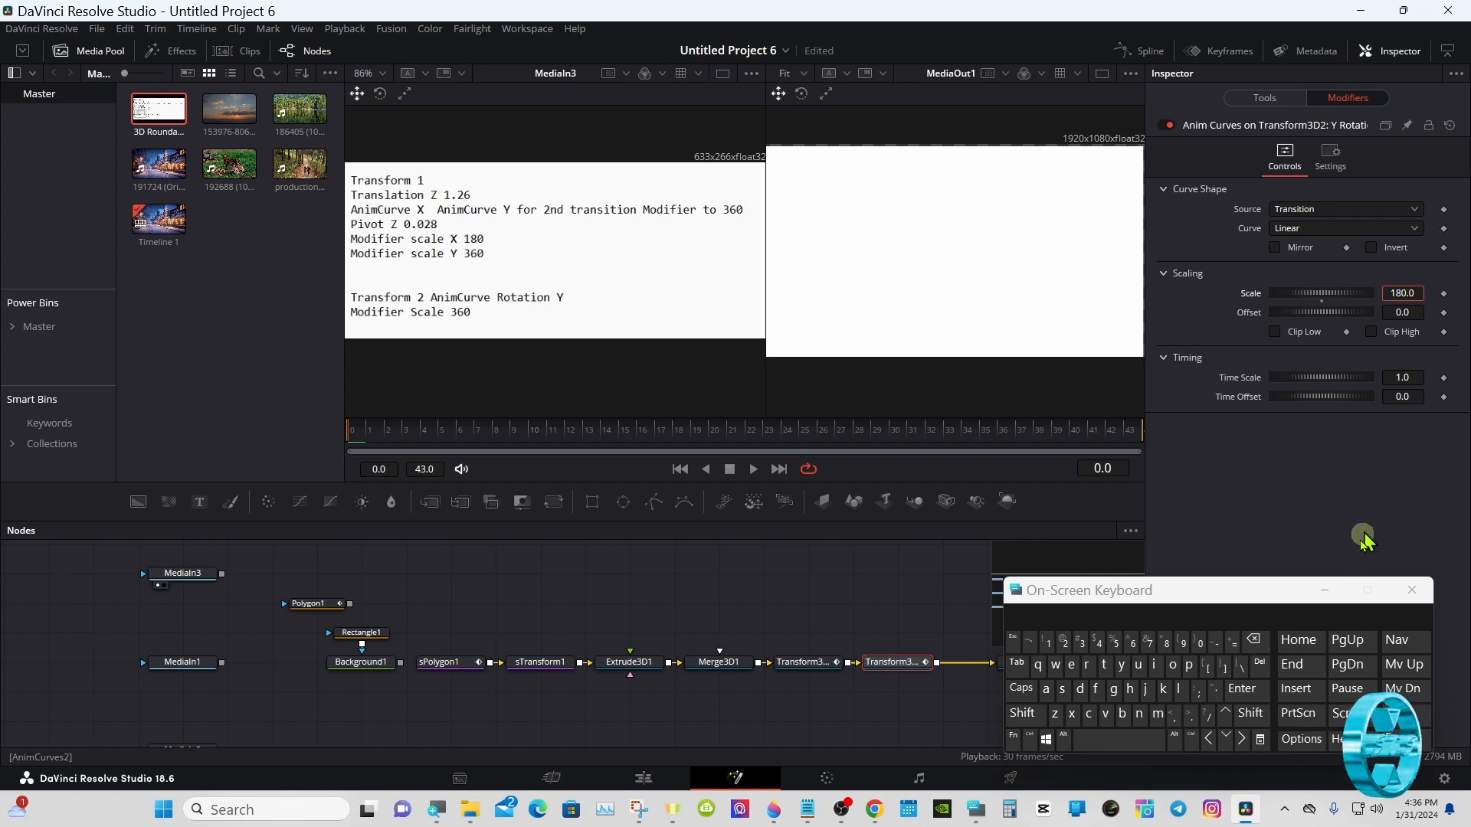
left_click(1253, 642)
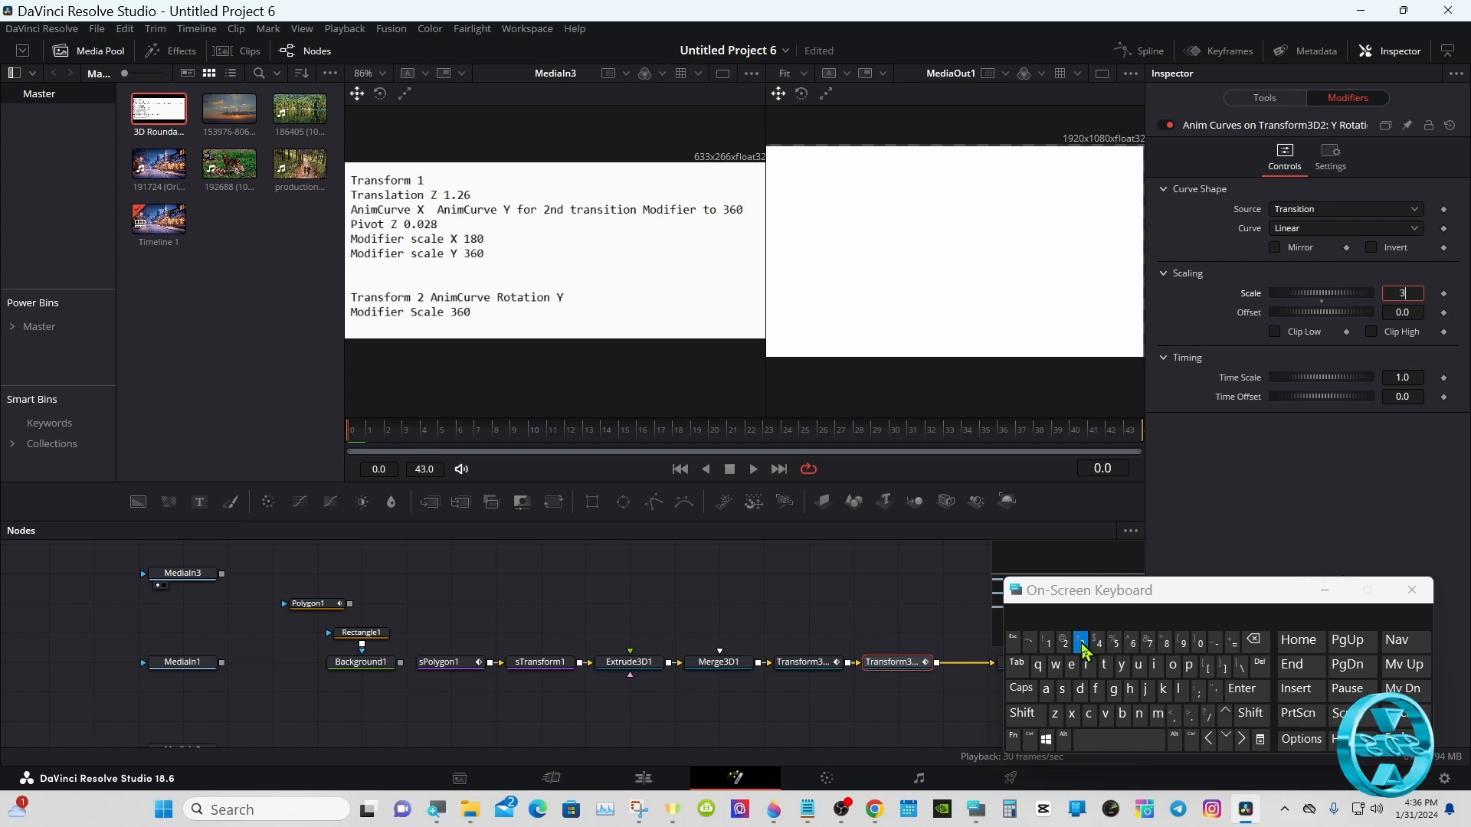
left_click(1241, 688)
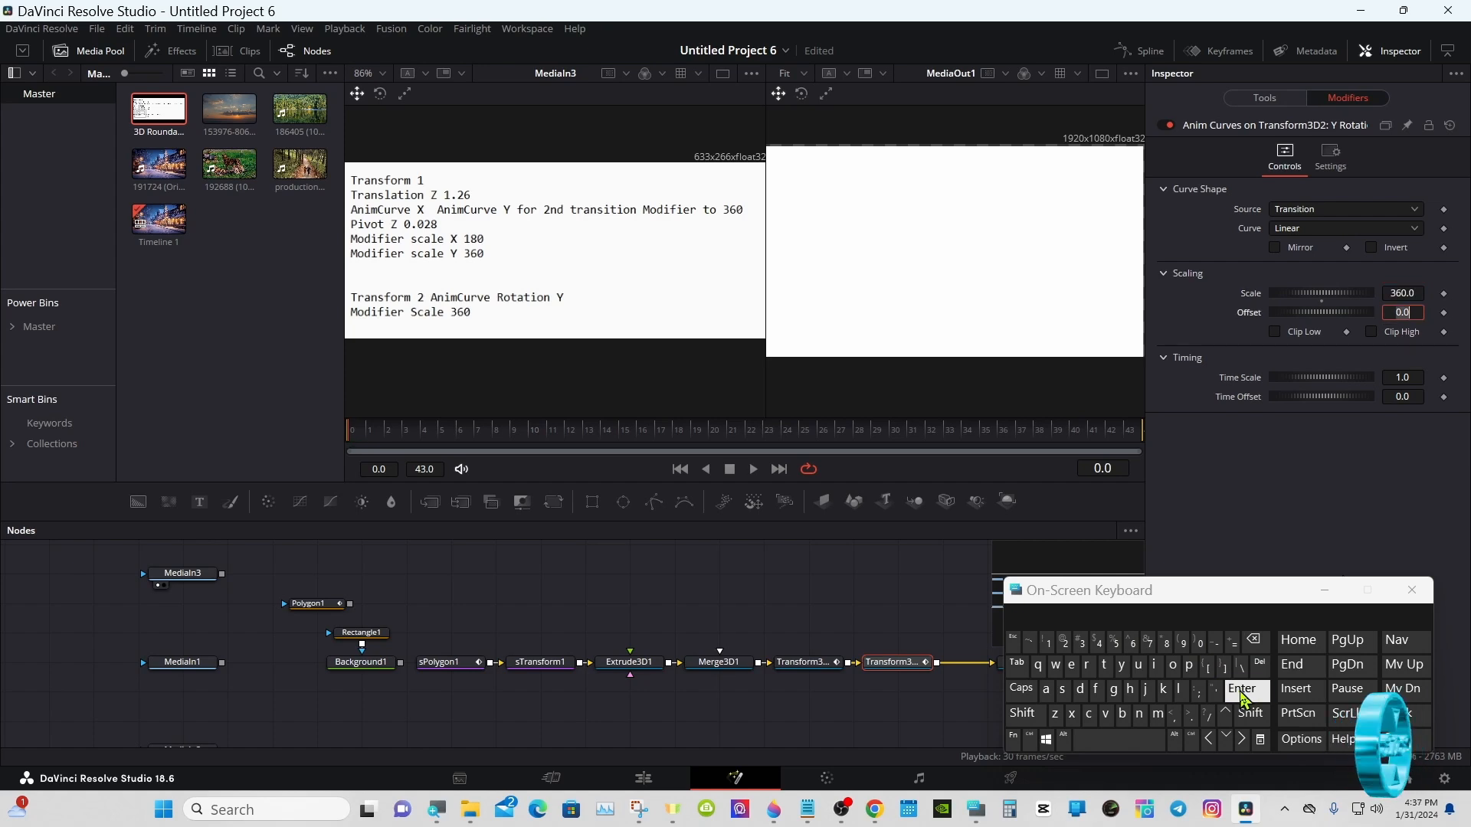
left_click_drag(402, 439, 348, 429)
left_click(789, 567)
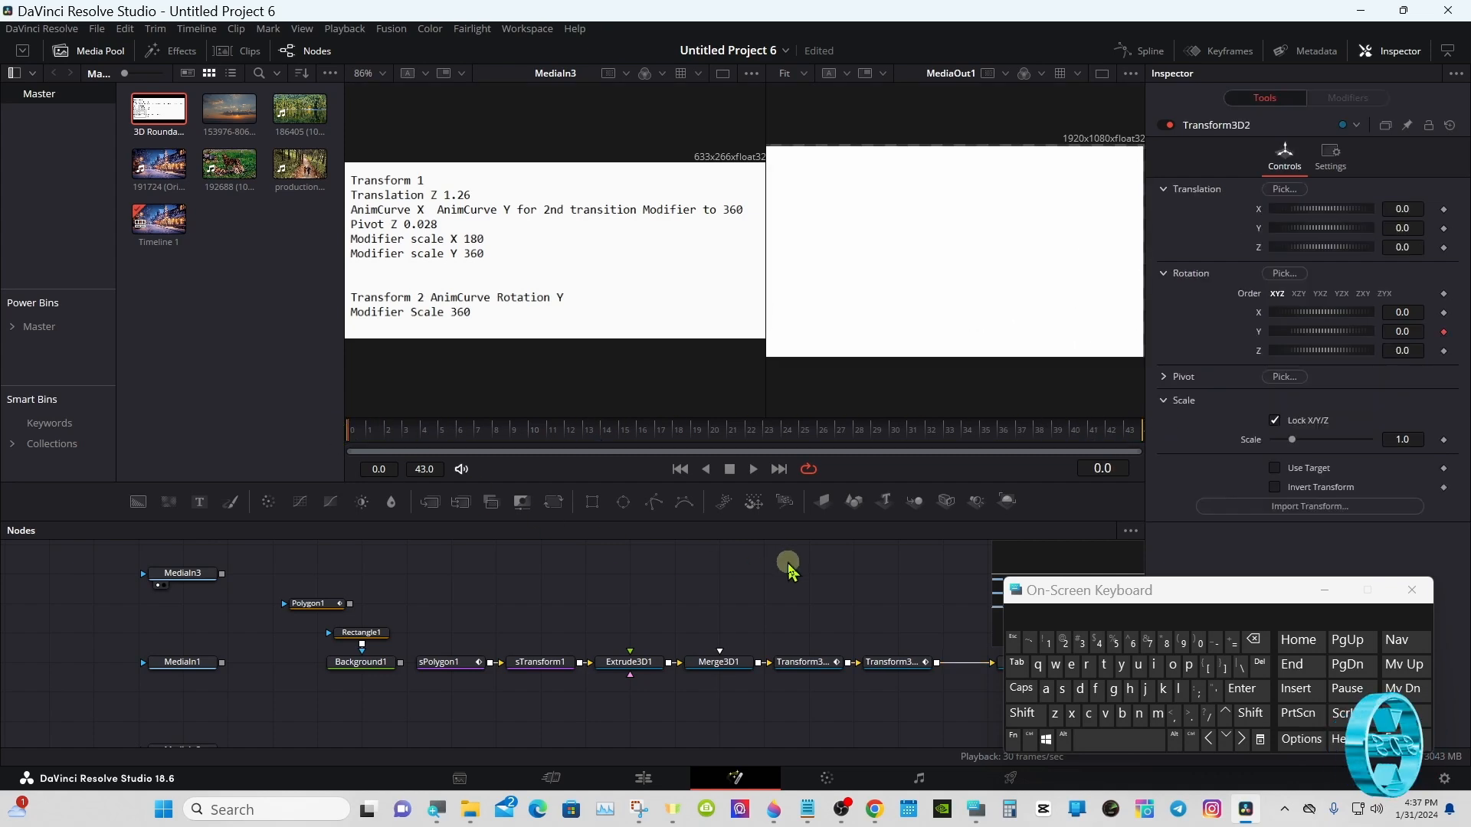
Move Polygon1, Rectangle1 and Background1 away from the node chain, enlarge the node area, and align MediaIn1 above MediaIn2.
left_click_drag(307, 607, 79, 615)
left_click_drag(288, 624, 396, 688)
left_click_drag(361, 663, 94, 701)
left_click(94, 698)
left_click_drag(204, 662, 253, 610)
left_click_drag(701, 522, 700, 472)
left_click_drag(166, 701, 209, 672)
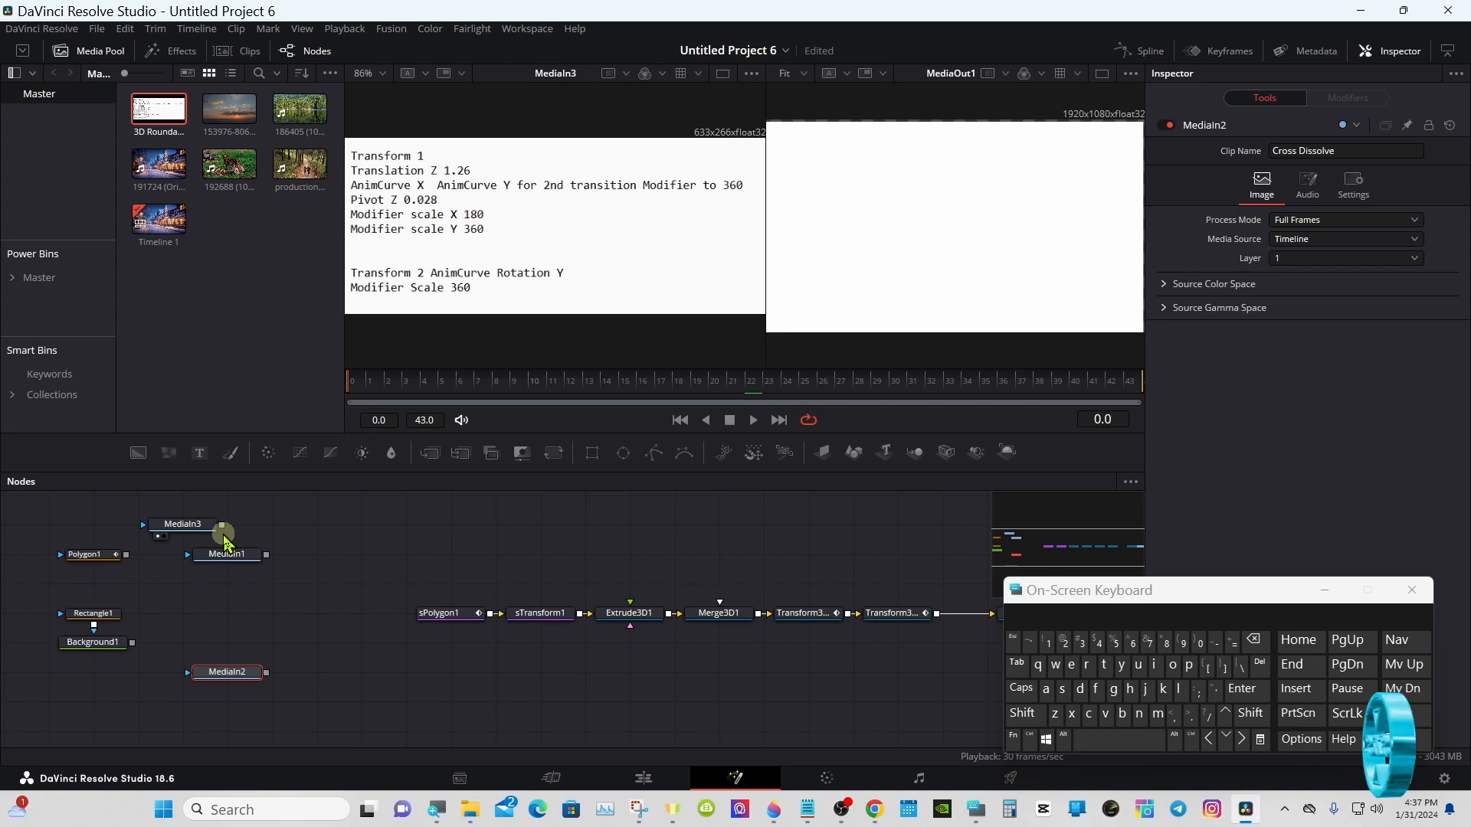
Add an Image Plane 3D node feeding Merge3D1 and connect MediaIn1's output to its input.
left_click(643, 550)
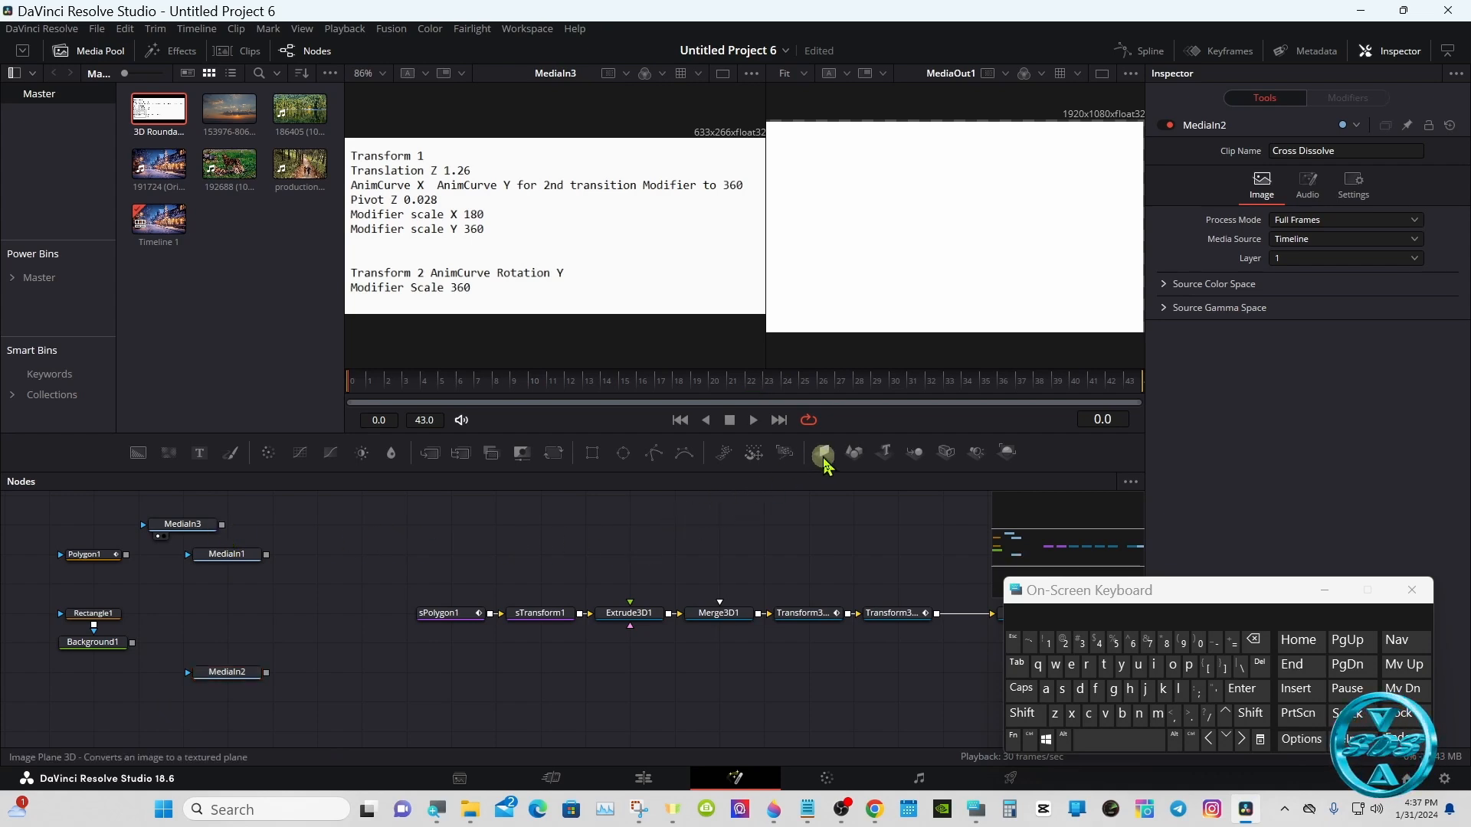
left_click_drag(825, 464, 724, 614)
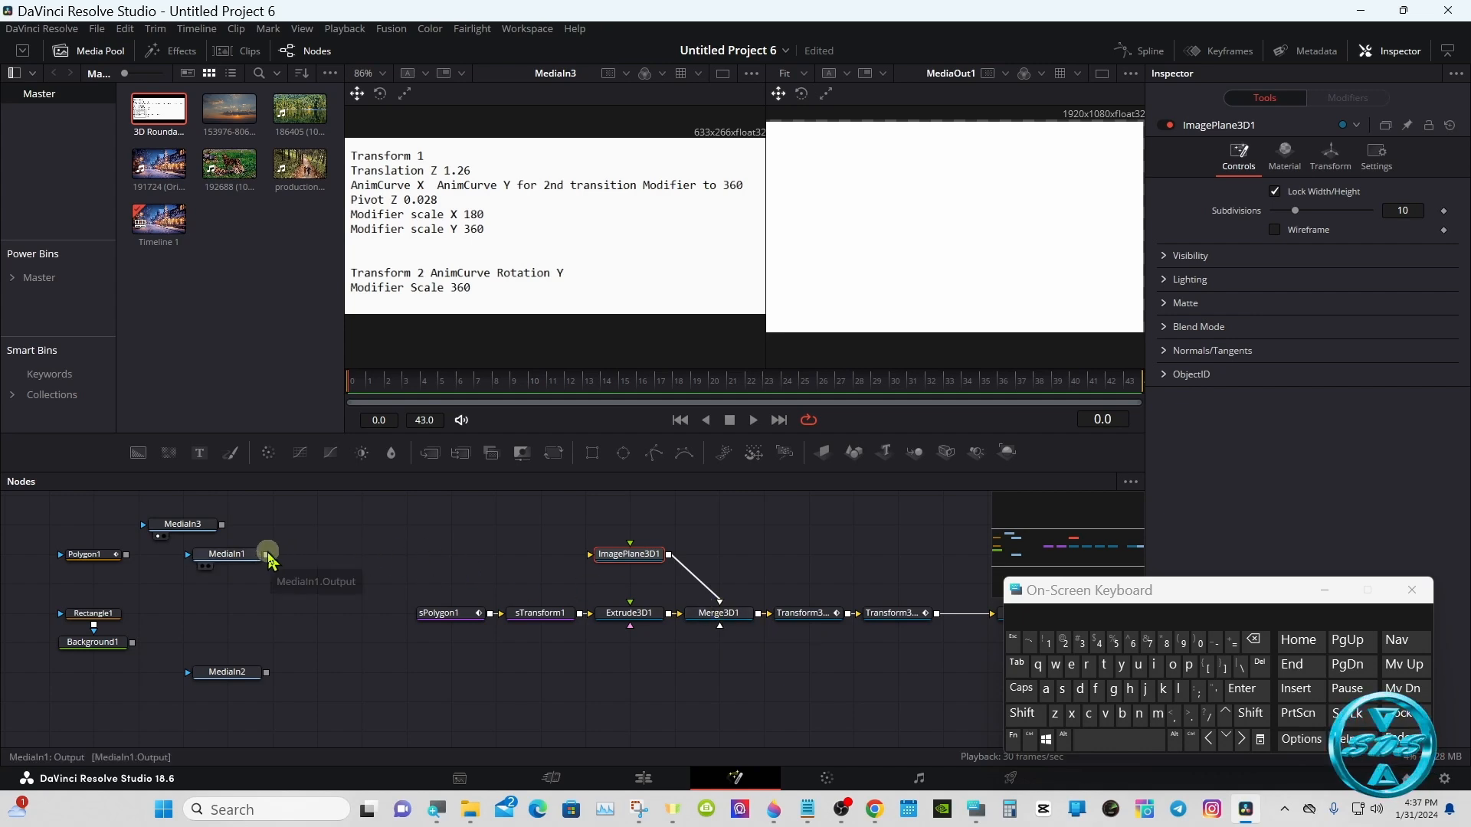
left_click_drag(268, 554, 602, 561)
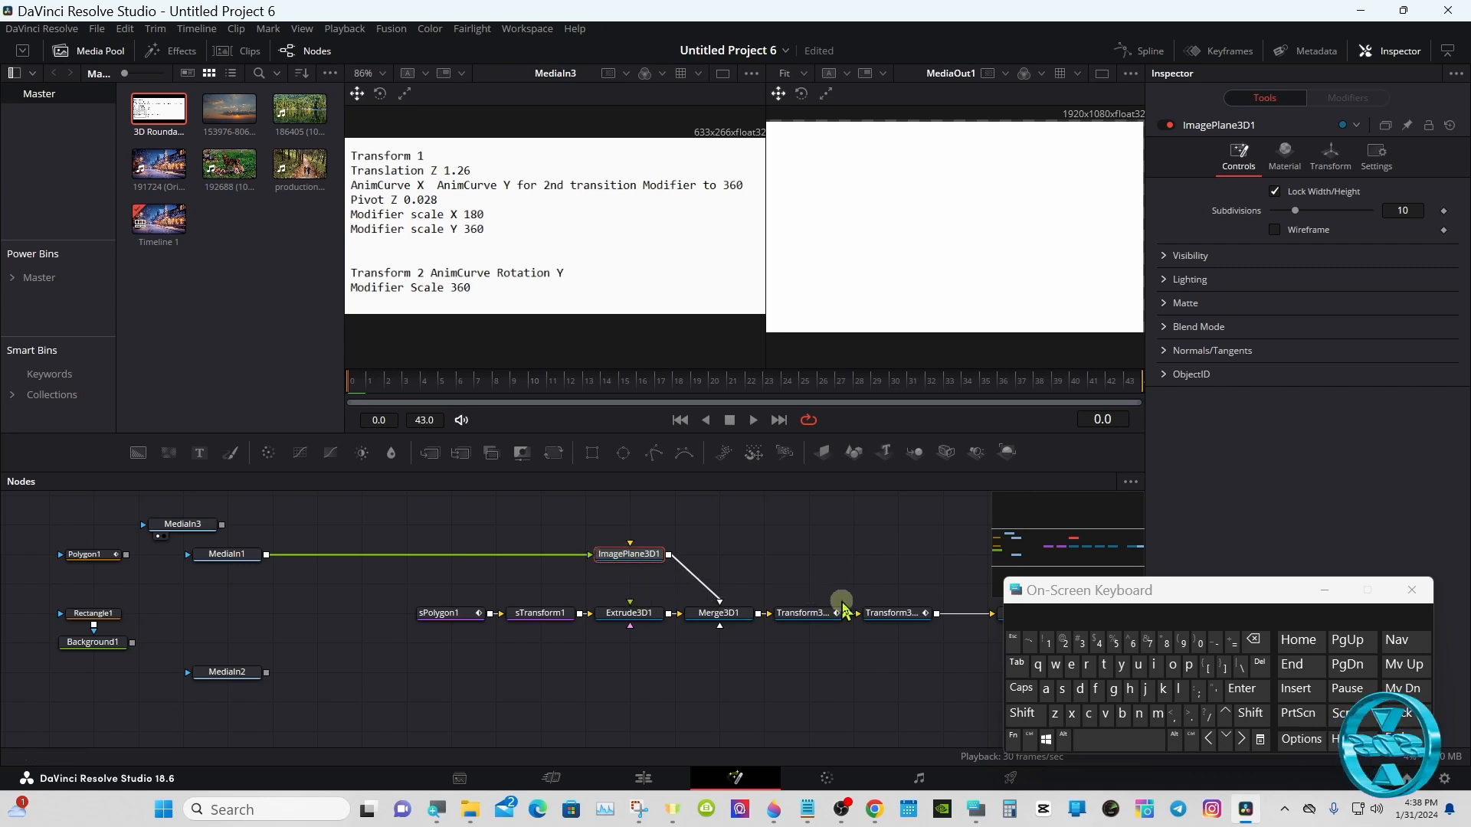
Select Extrude3D1 and show Merge3D1 in the first viewer with the playhead at frame 0.
left_click(874, 628)
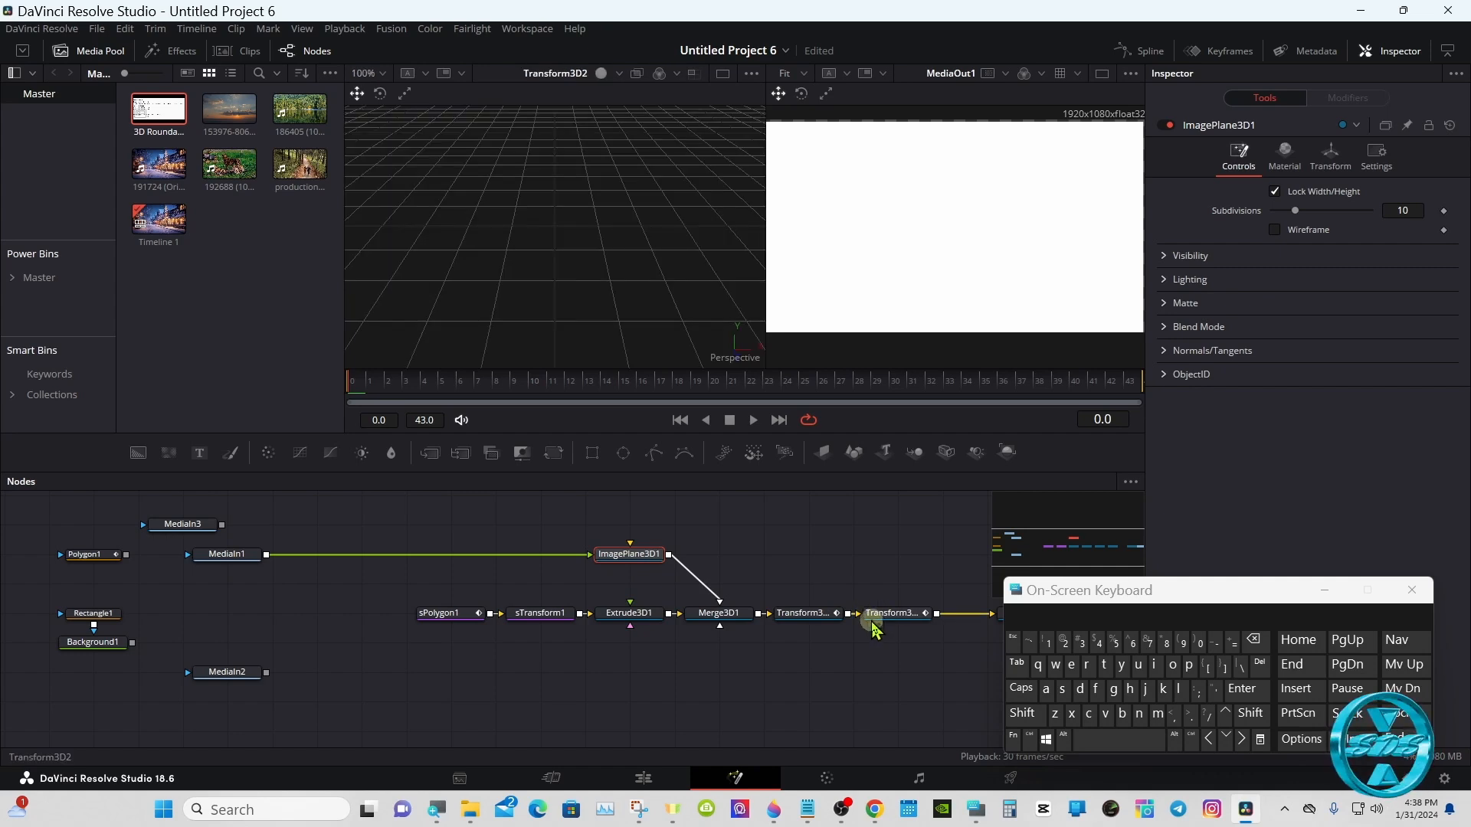
left_click(640, 615)
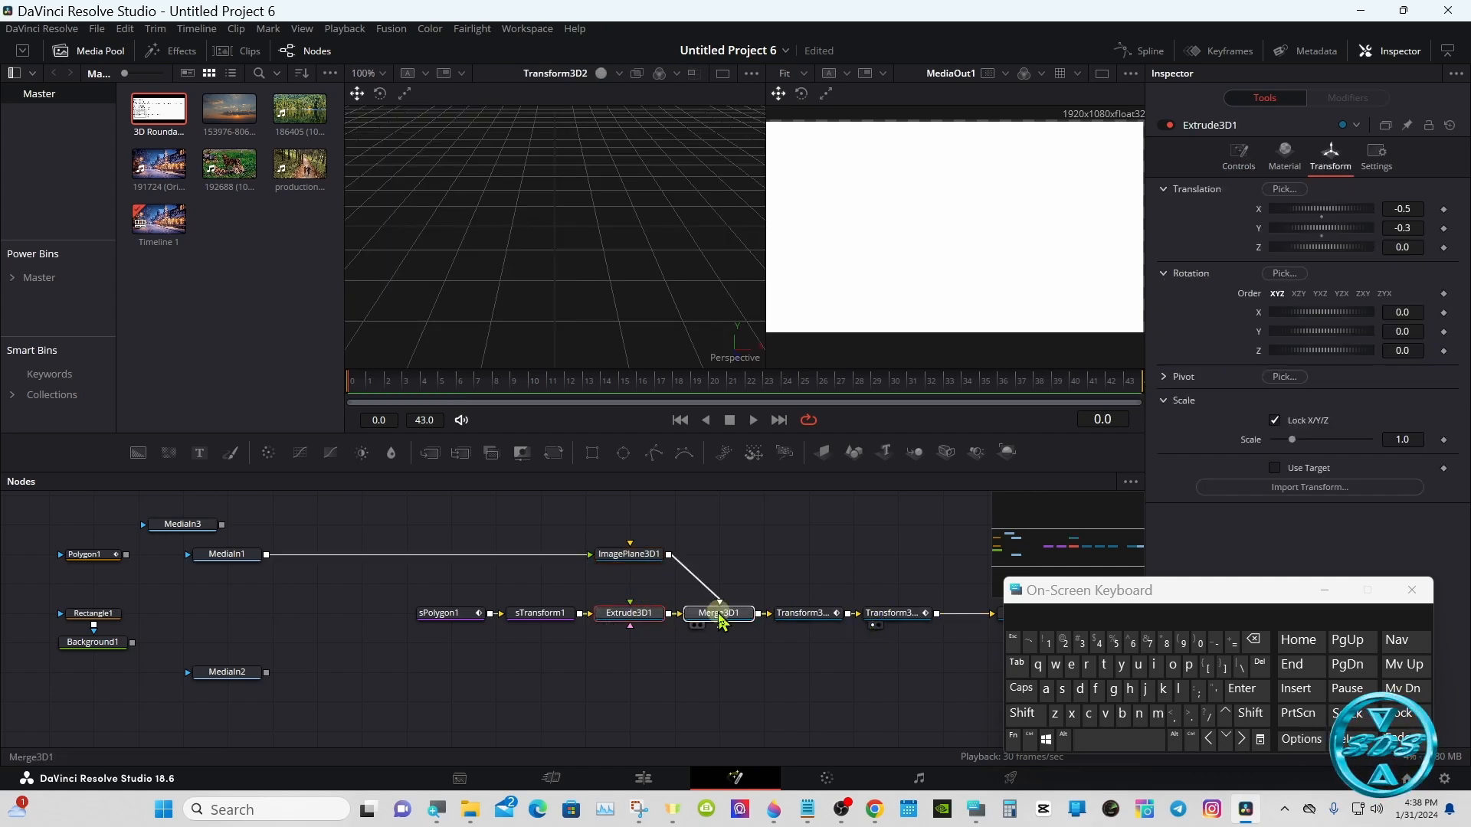
key("1")
mouse_move(360, 383)
left_mouse_down()
mouse_move(1116, 381)
mouse_move(309, 381)
mouse_move(728, 381)
mouse_move(337, 383)
left_mouse_up()
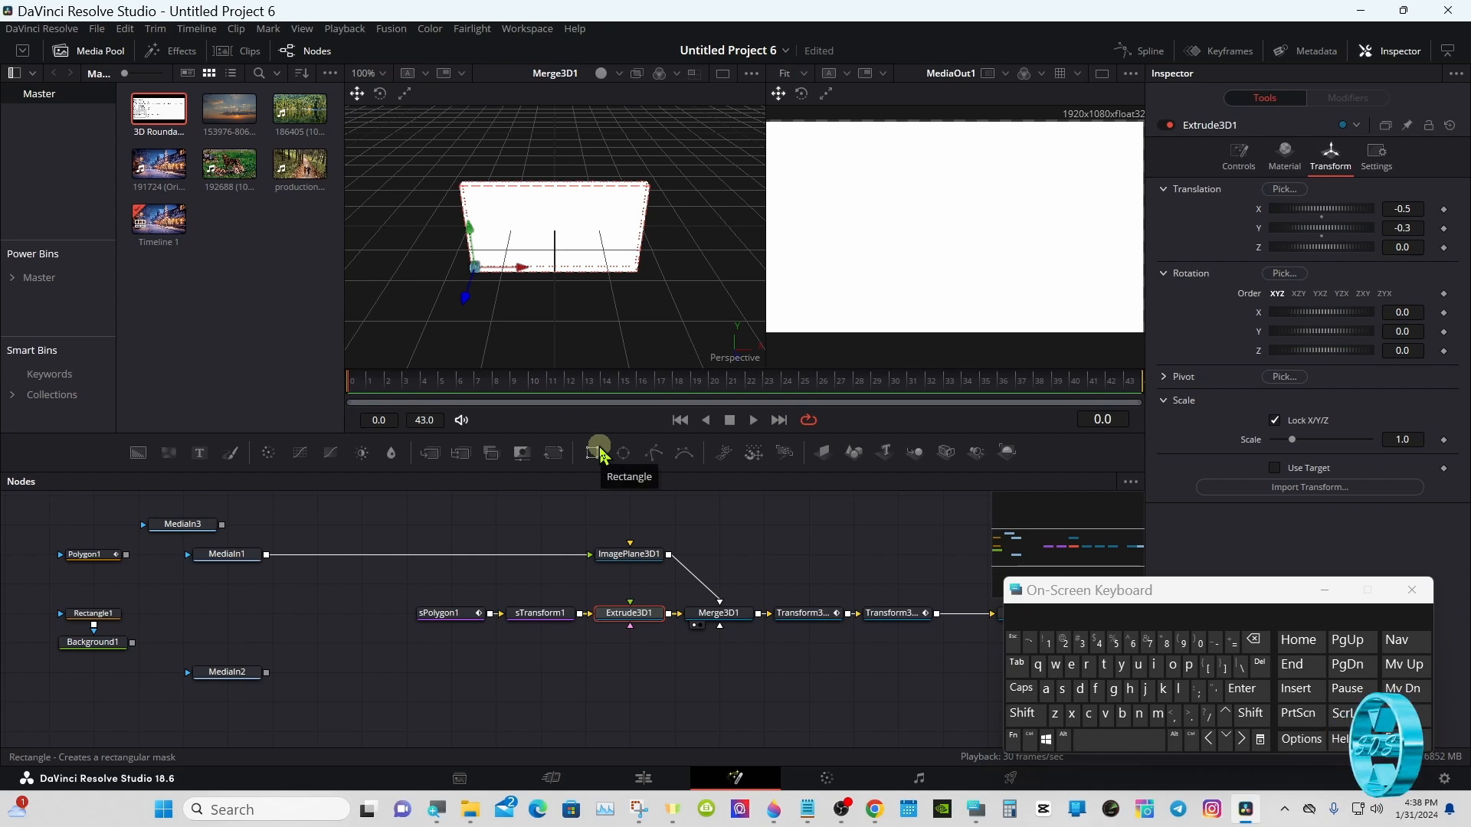
Set the Z translation of ImagePlane3D1 to 0.062.
left_click(609, 553)
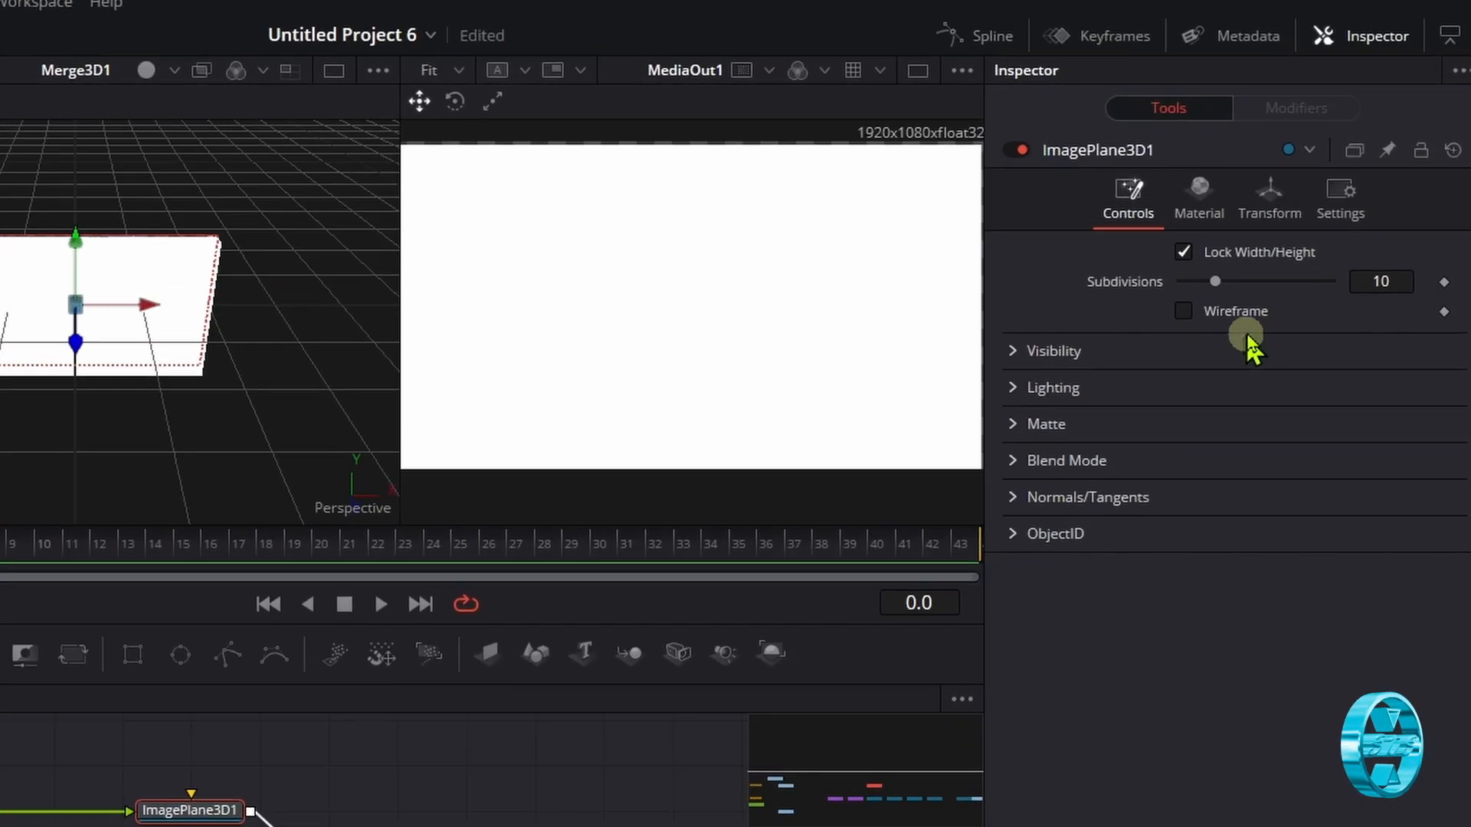
left_click(1268, 215)
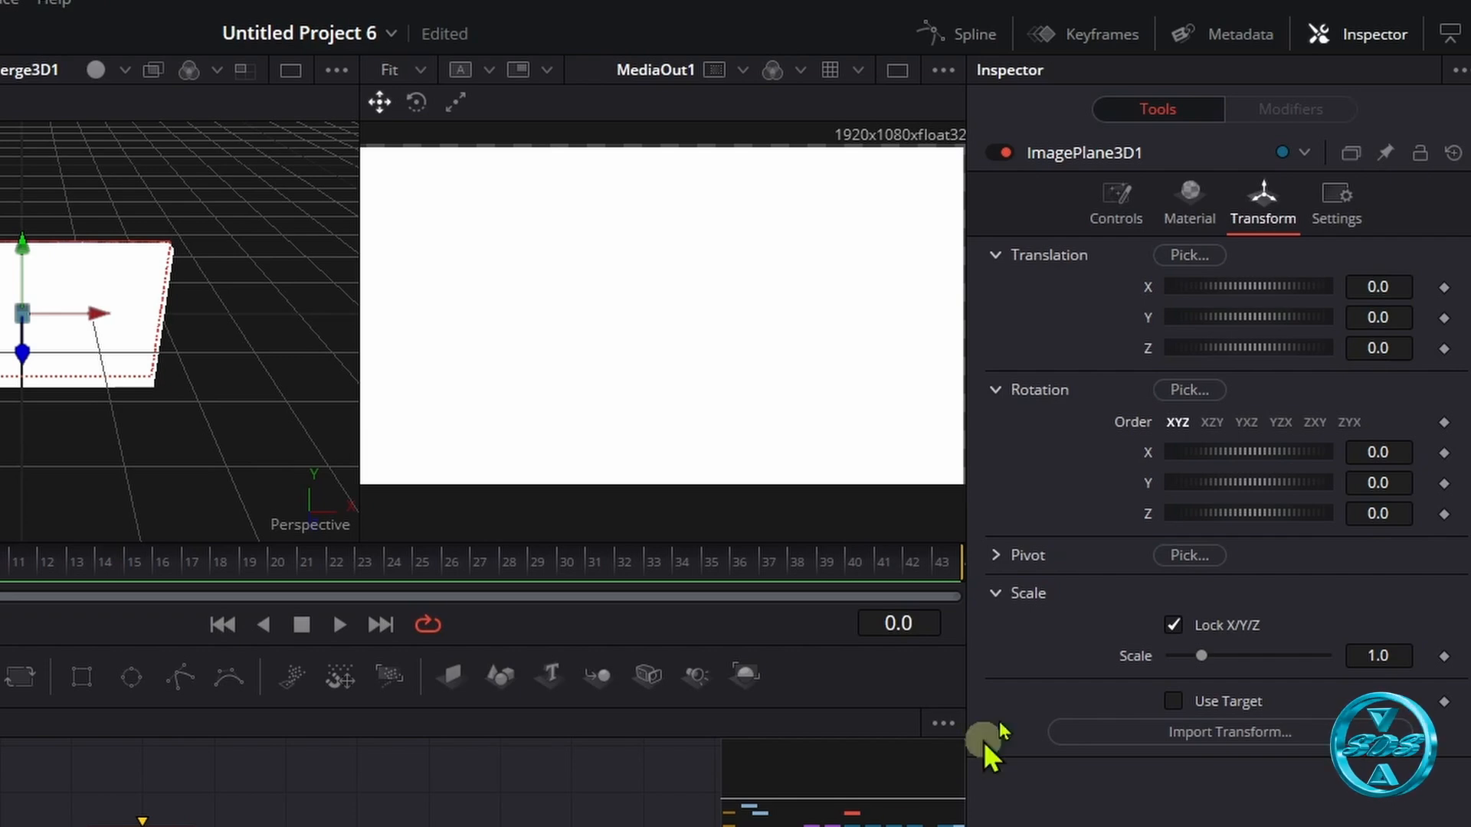
left_click_drag(1376, 348, 1448, 331)
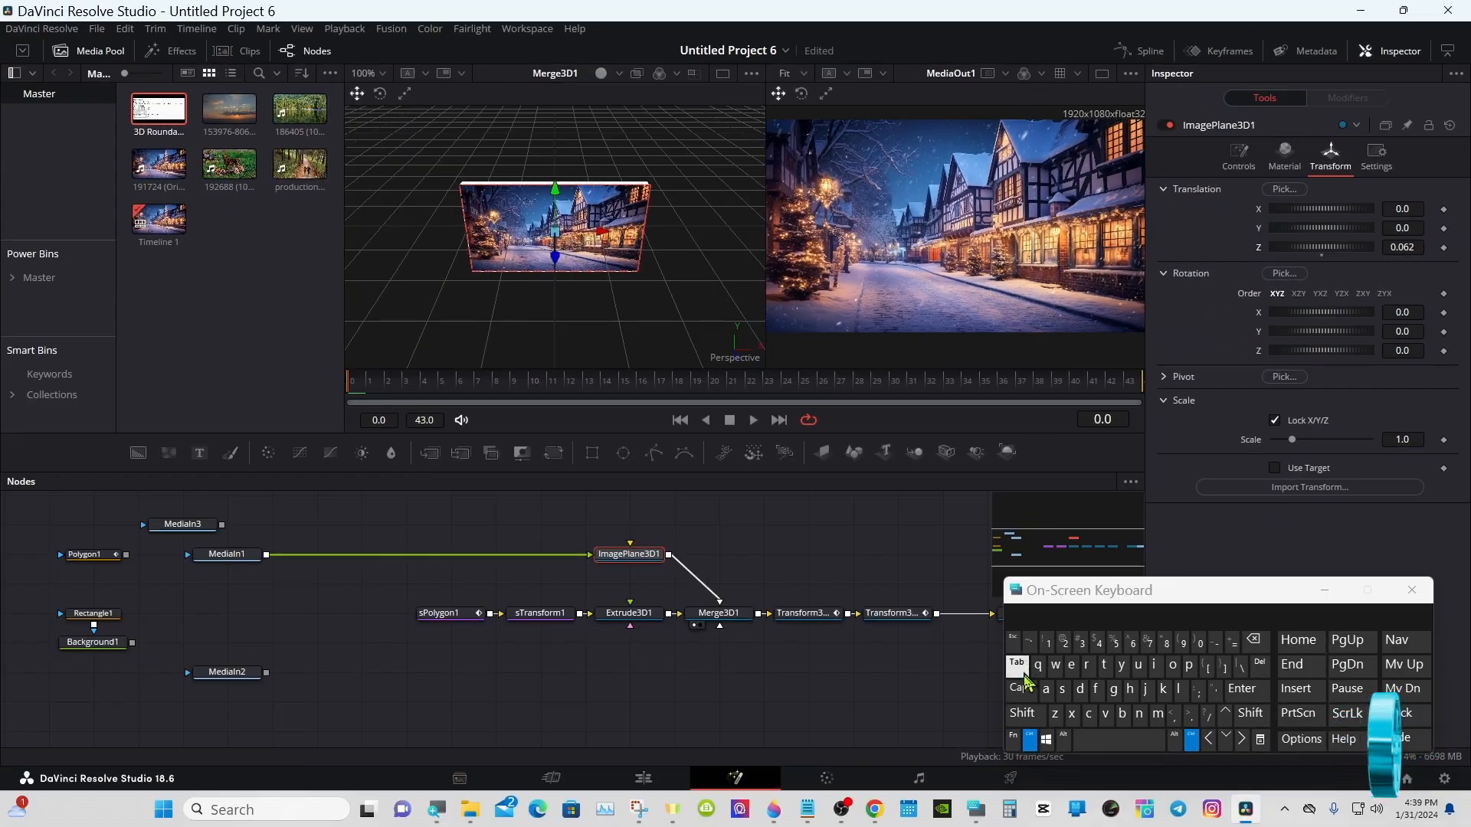
Examine the side and back of the extruded shape in the Merge3D1 view, with lighting briefly switched on and off again.
left_click(1029, 739)
left_click(1025, 717)
left_click_drag(487, 322, 651, 217)
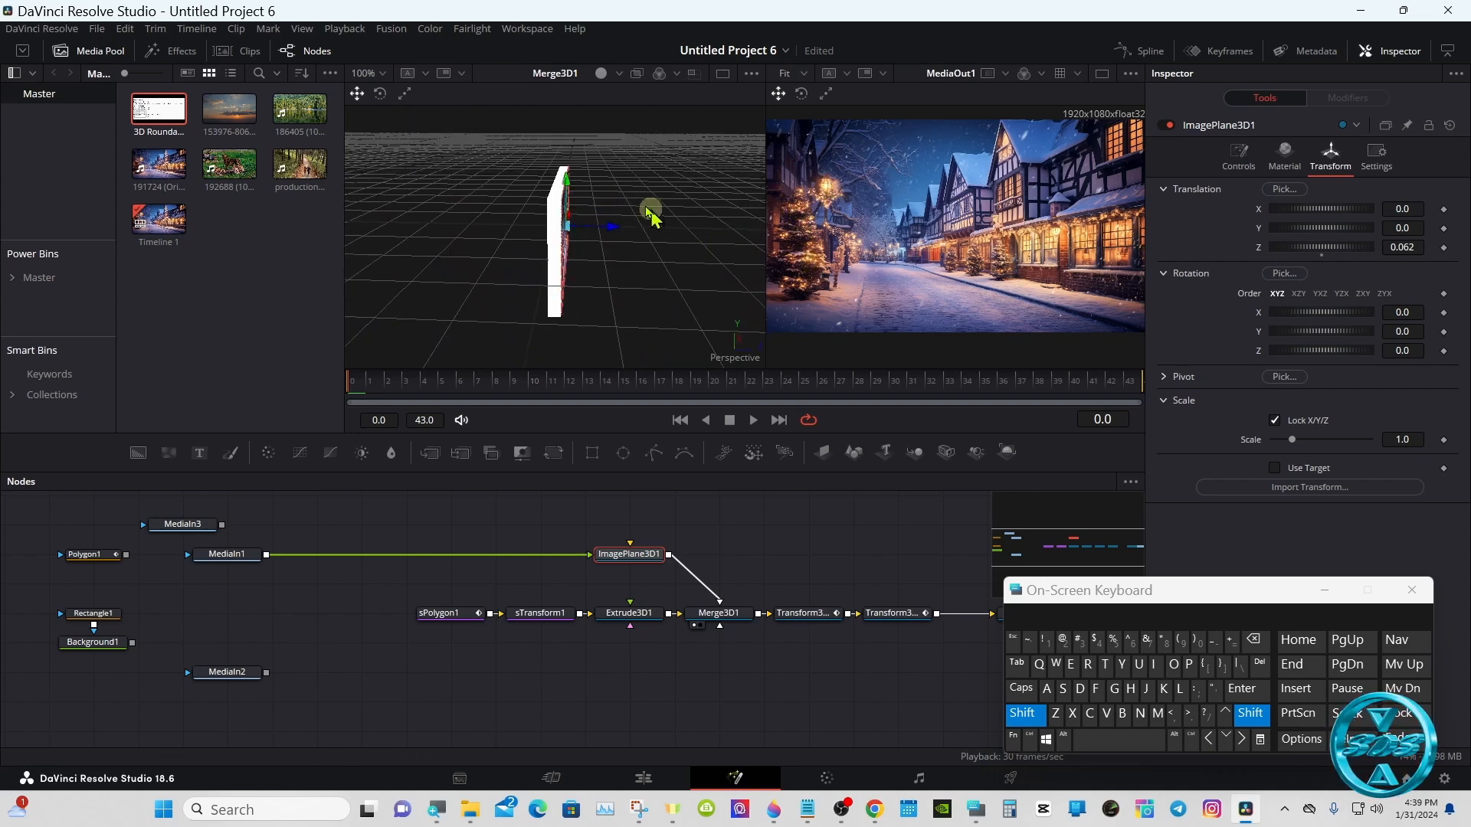
left_click(603, 76)
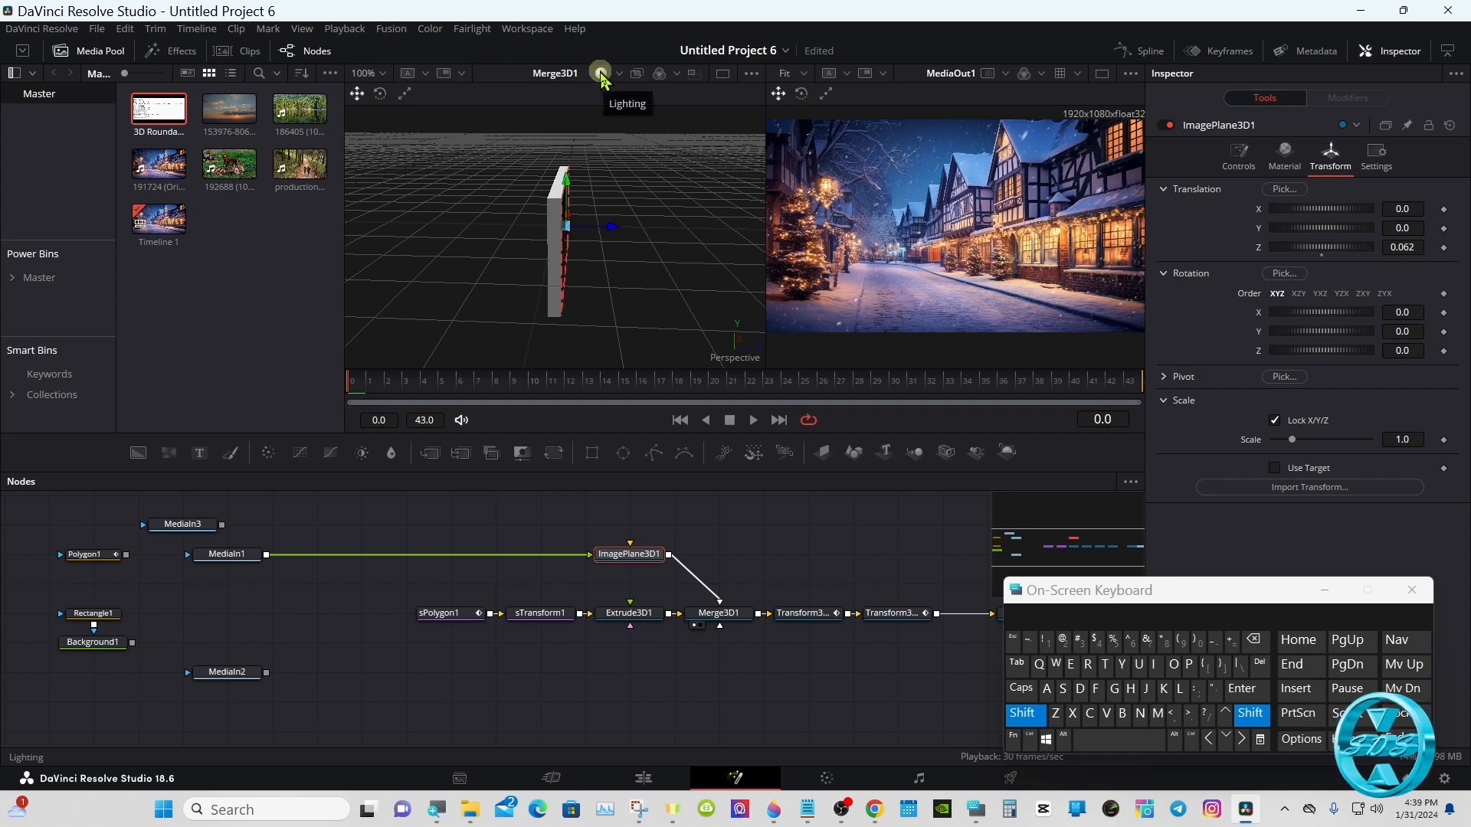
left_click(601, 74)
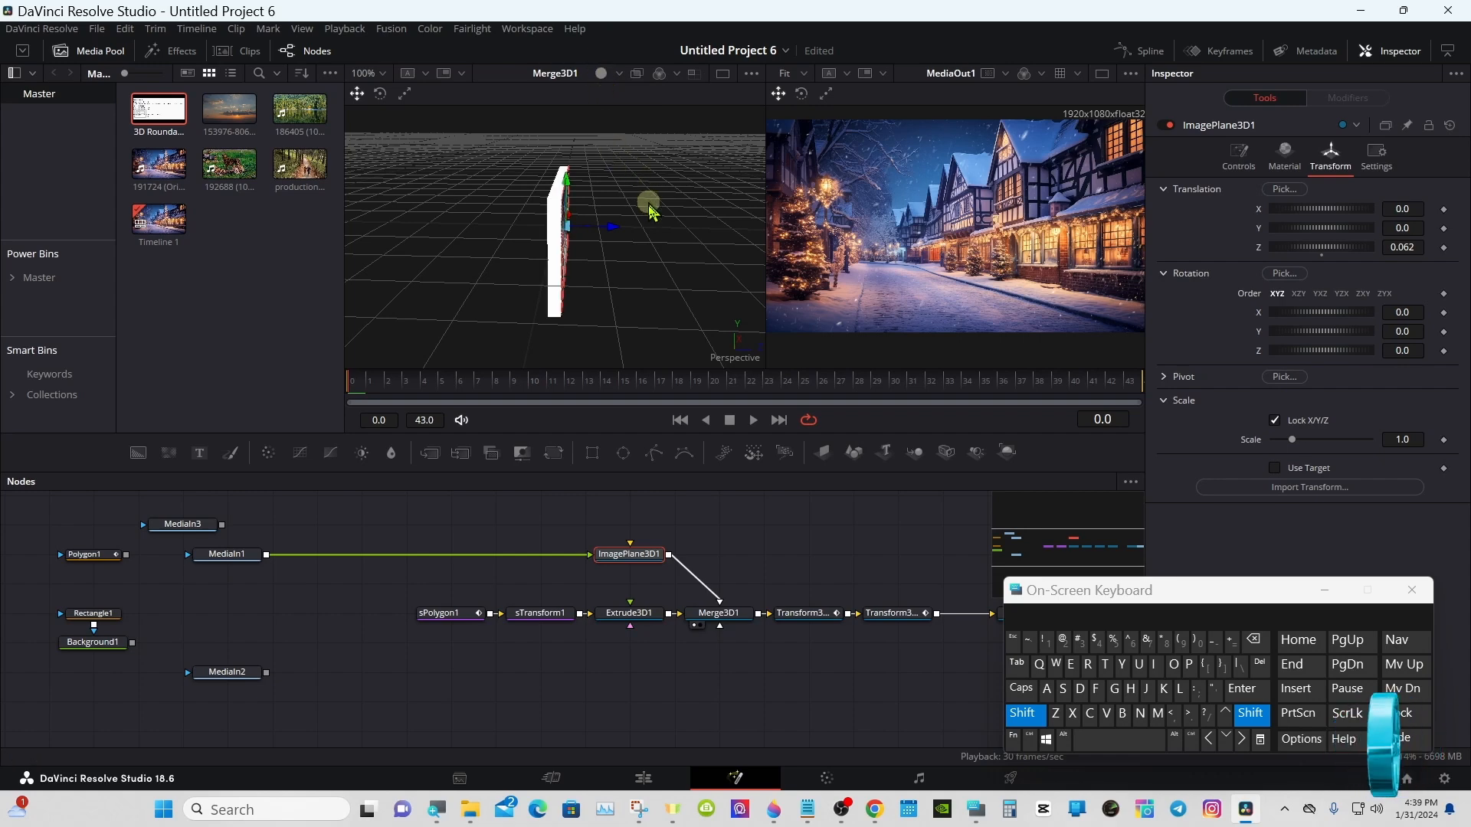
left_click_drag(646, 256, 728, 240)
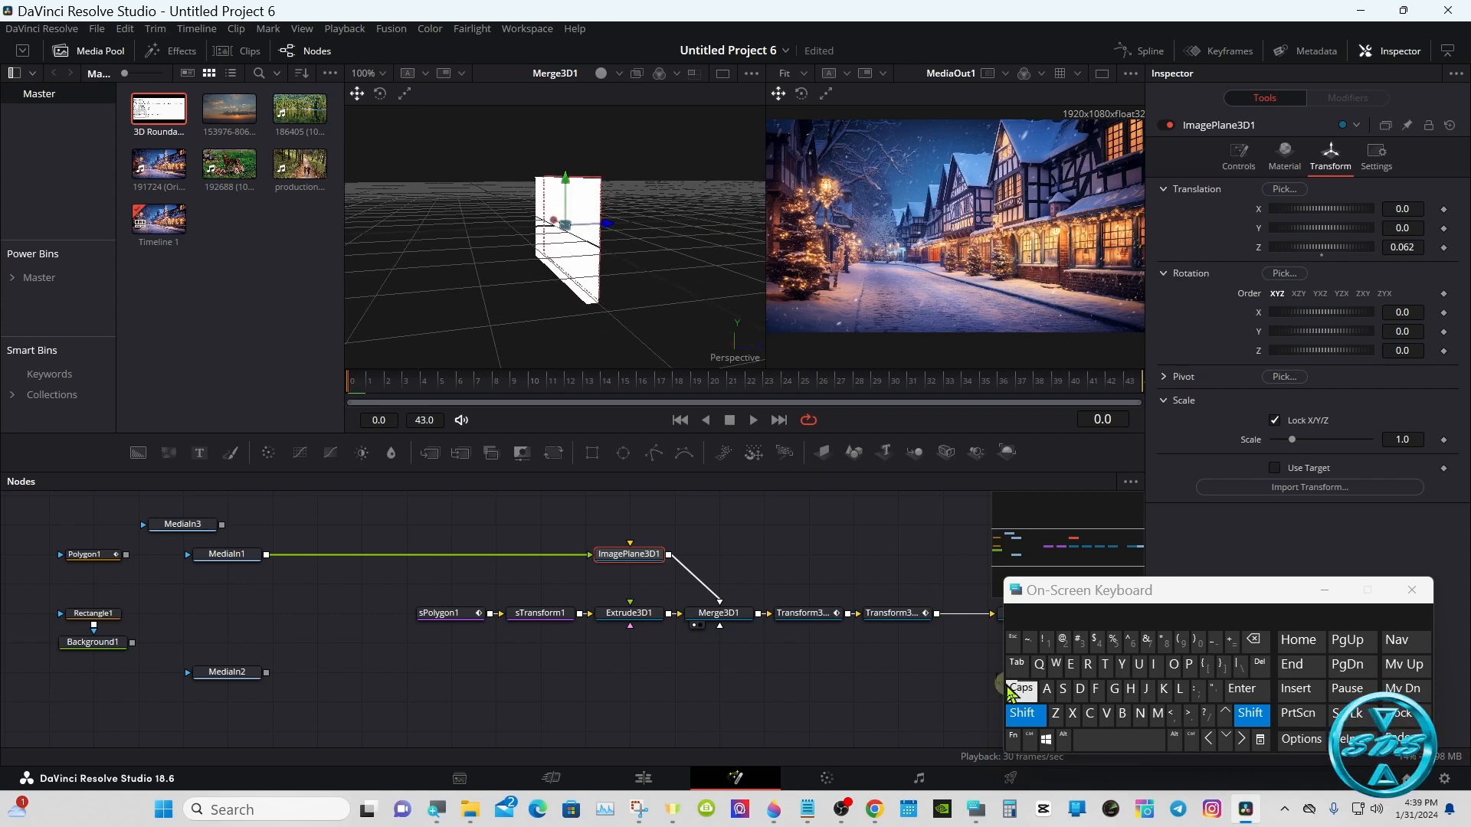
left_click(1024, 719)
At frame 43, add a second Image Plane 3D node feeding Merge3D1 and connect MediaIn2's output to its input.
left_click_drag(779, 398, 1156, 393)
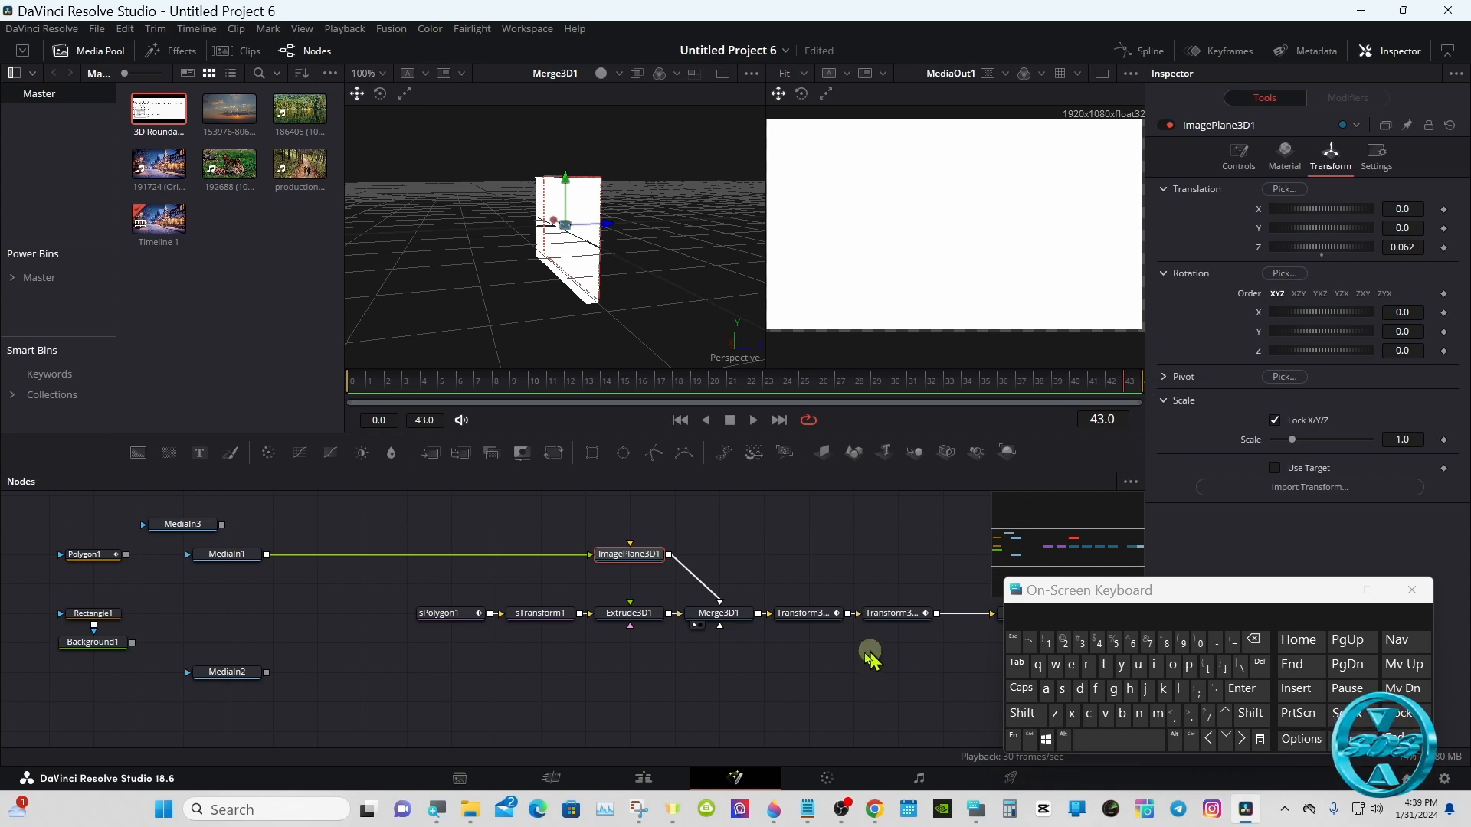
left_click(623, 687)
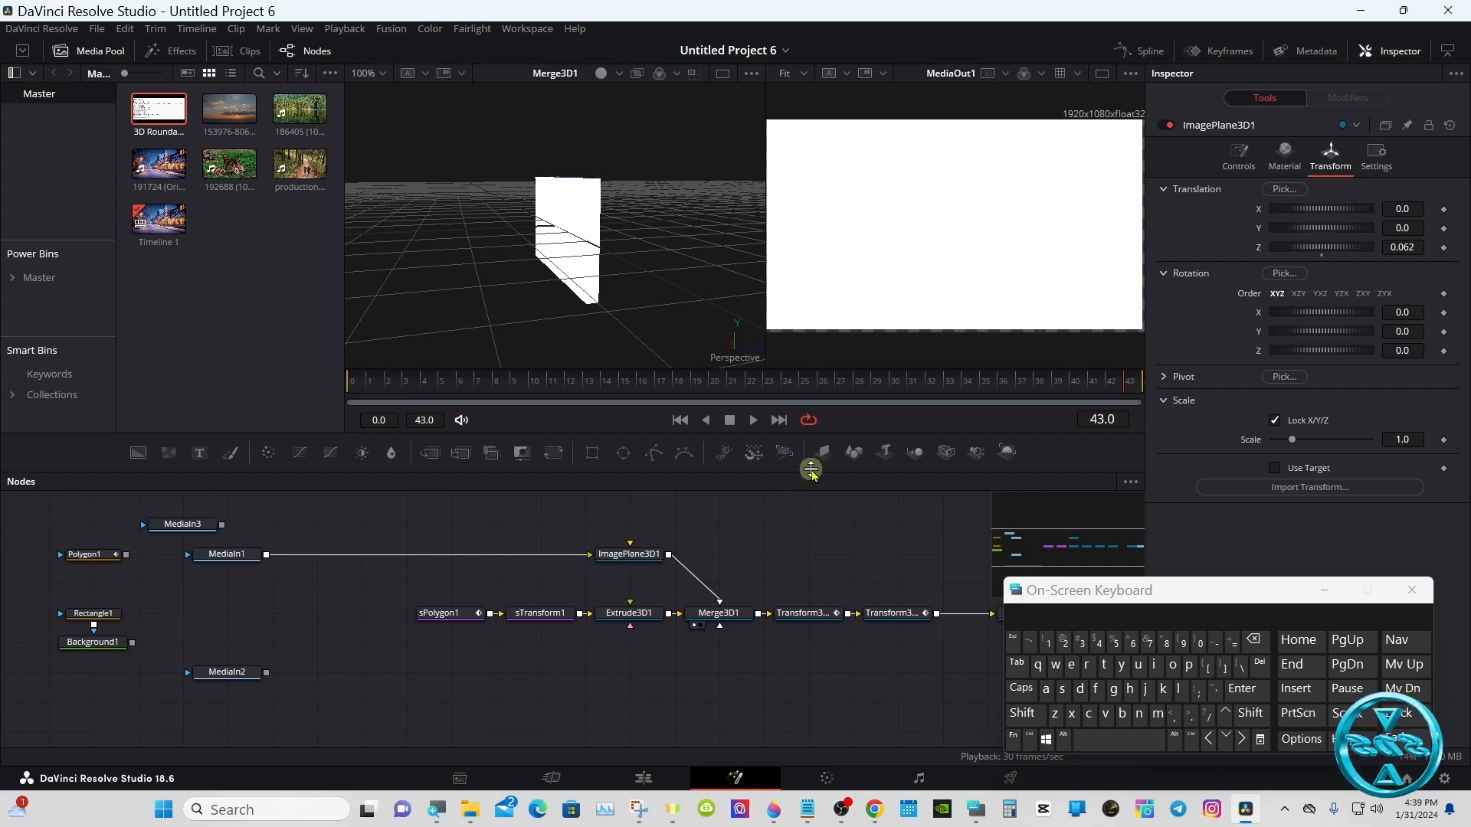
left_click(826, 452)
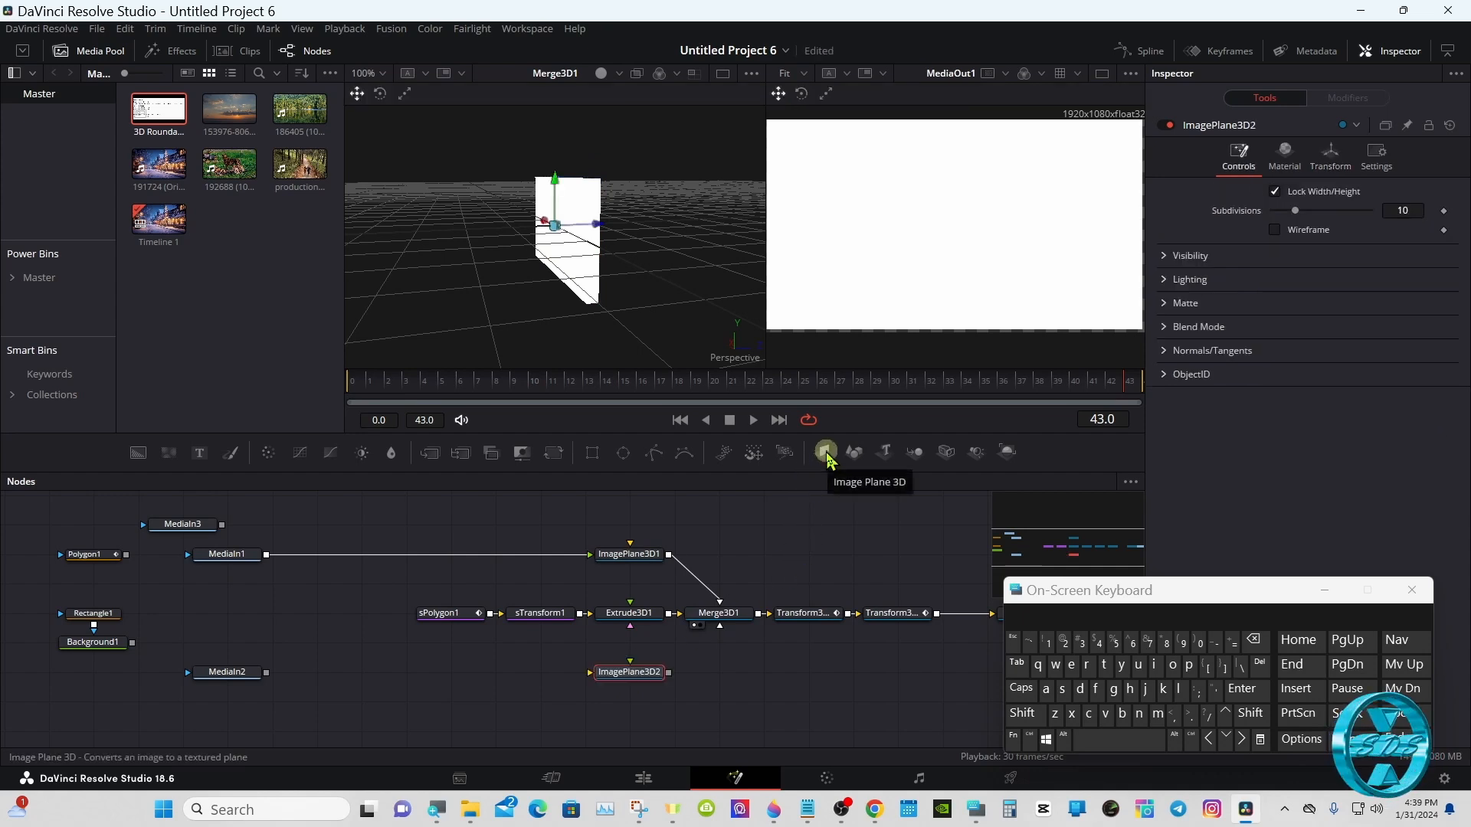
left_click_drag(668, 674, 716, 622)
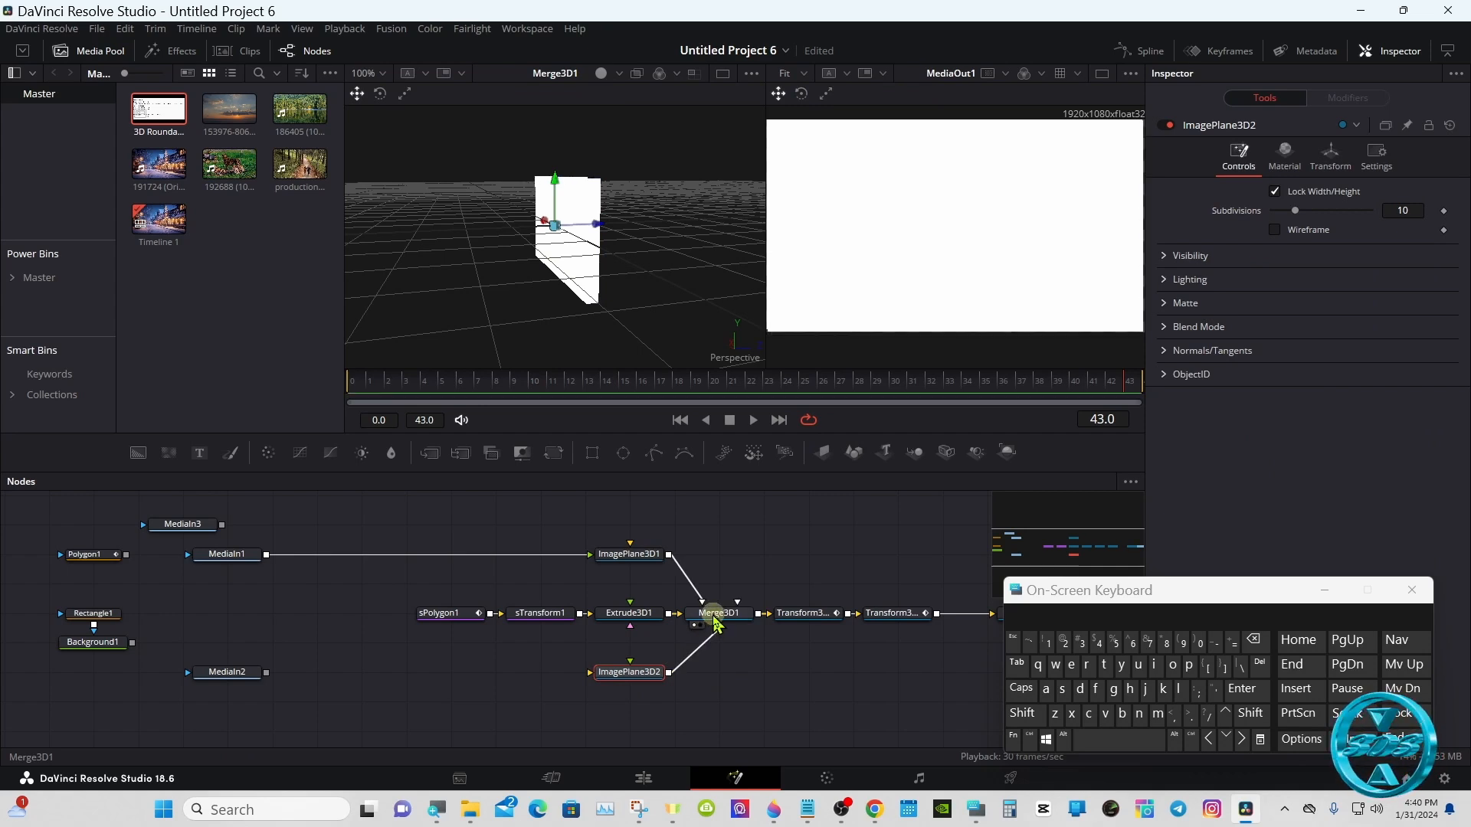
left_click_drag(268, 674, 612, 678)
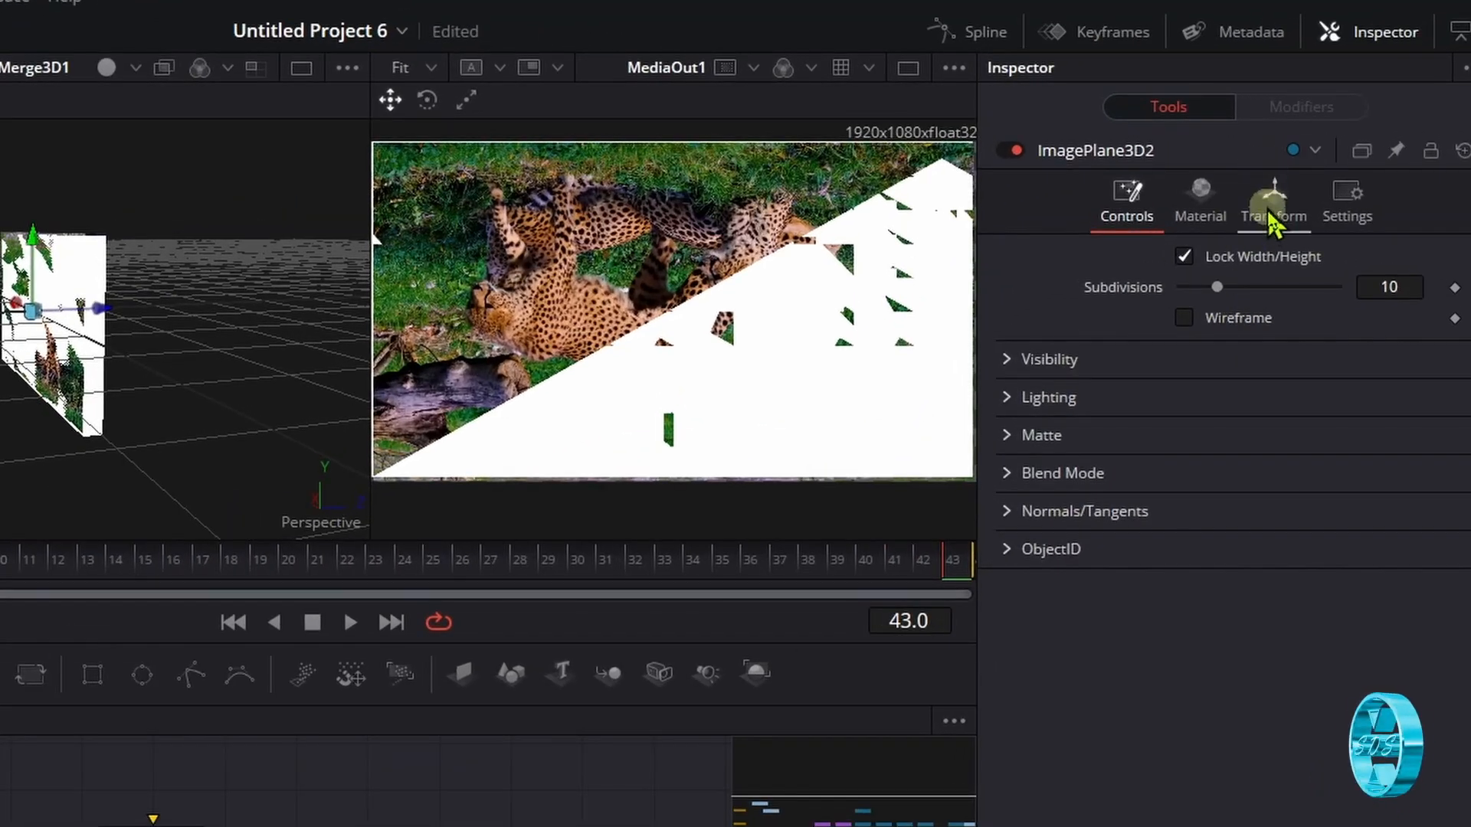
Set the Z translation of ImagePlane3D2 to -0.003 and orbit the 3D view to inspect that image plane.
left_click(1330, 162)
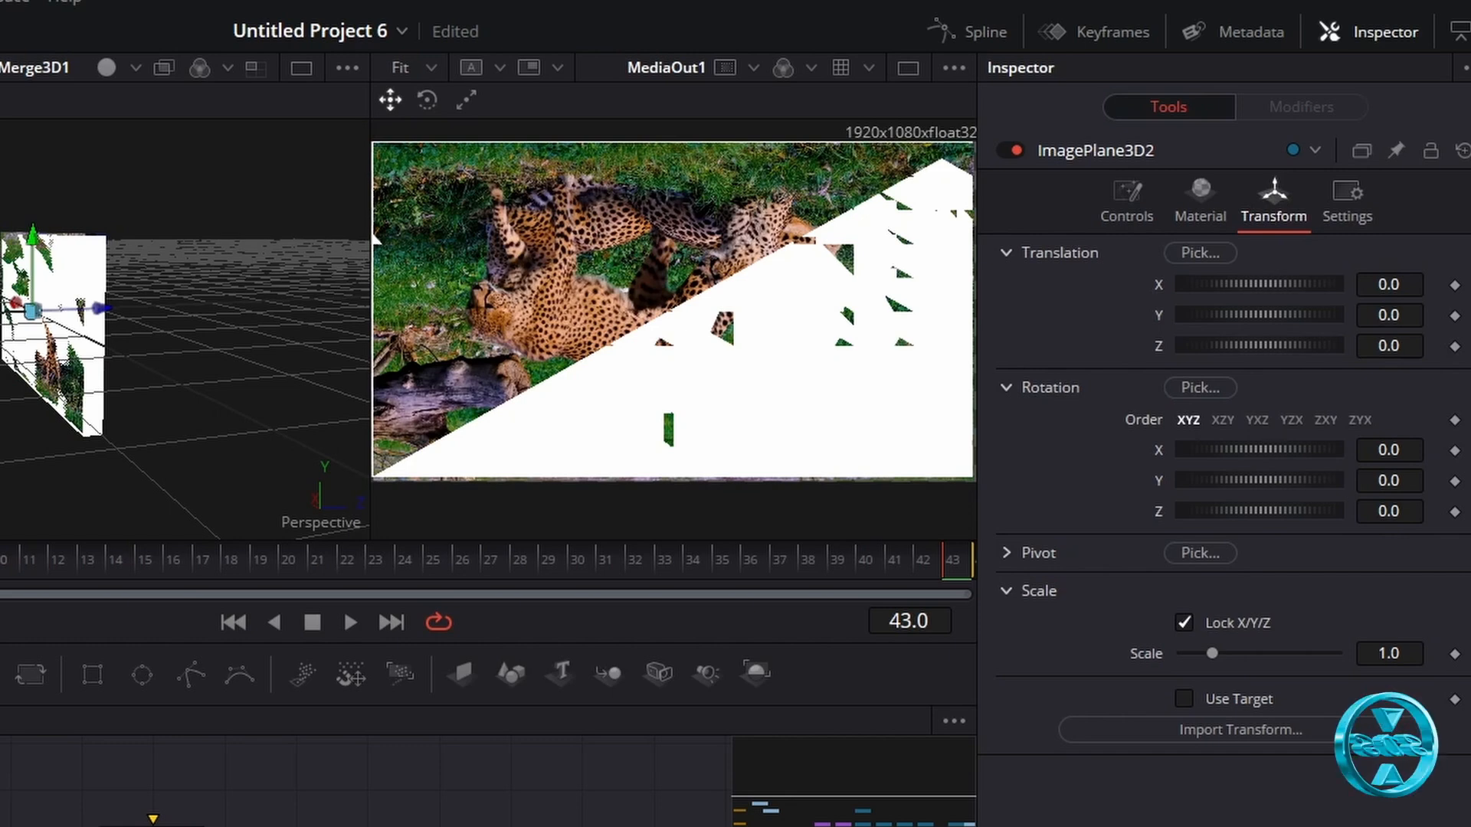
mouse_move(1390, 346)
left_mouse_down()
mouse_move(1366, 348)
mouse_move(1390, 342)
left_mouse_up()
left_click(1026, 720)
left_click_drag(487, 313, 639, 312)
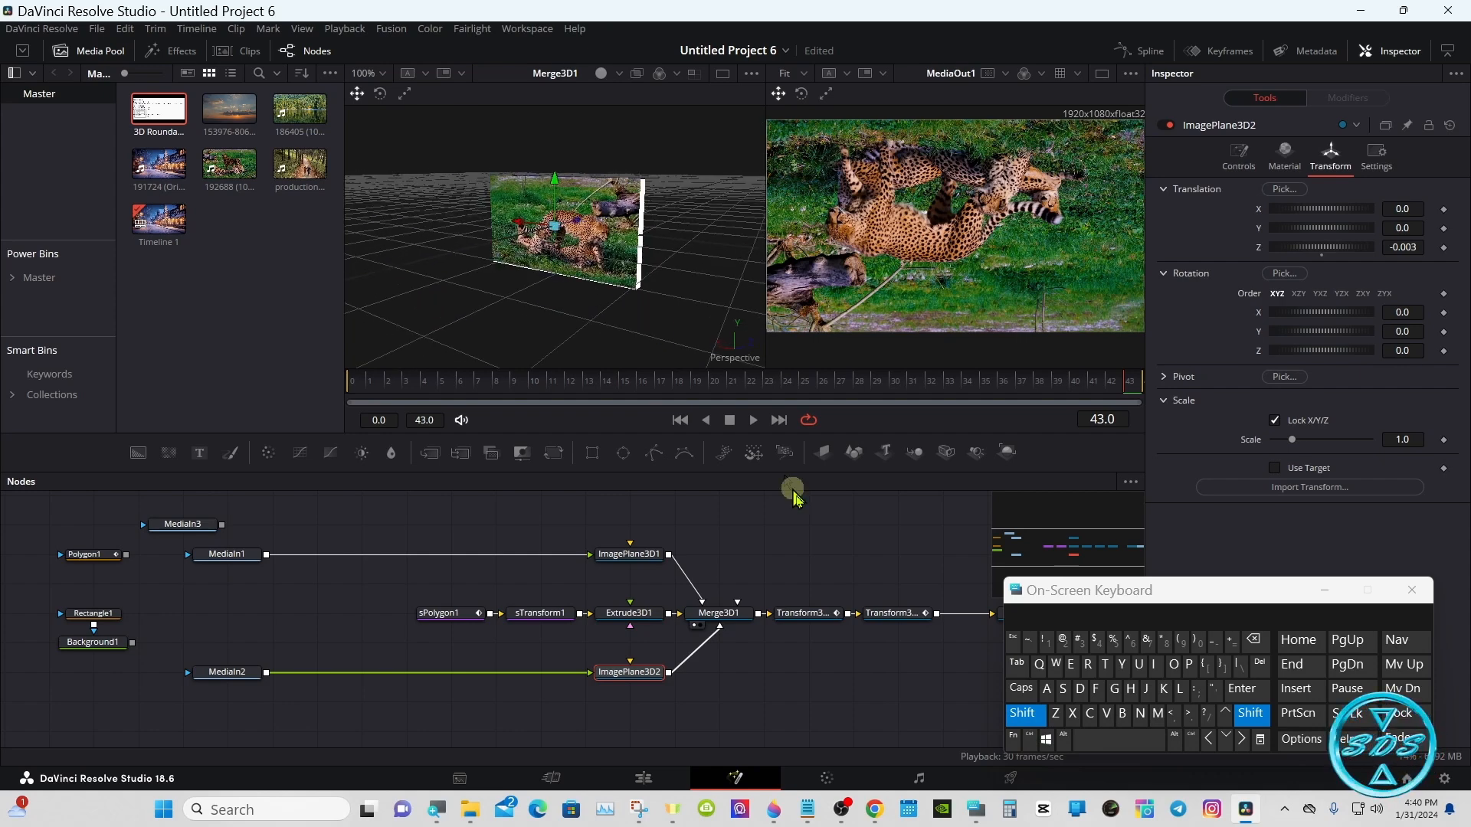
left_click(1026, 718)
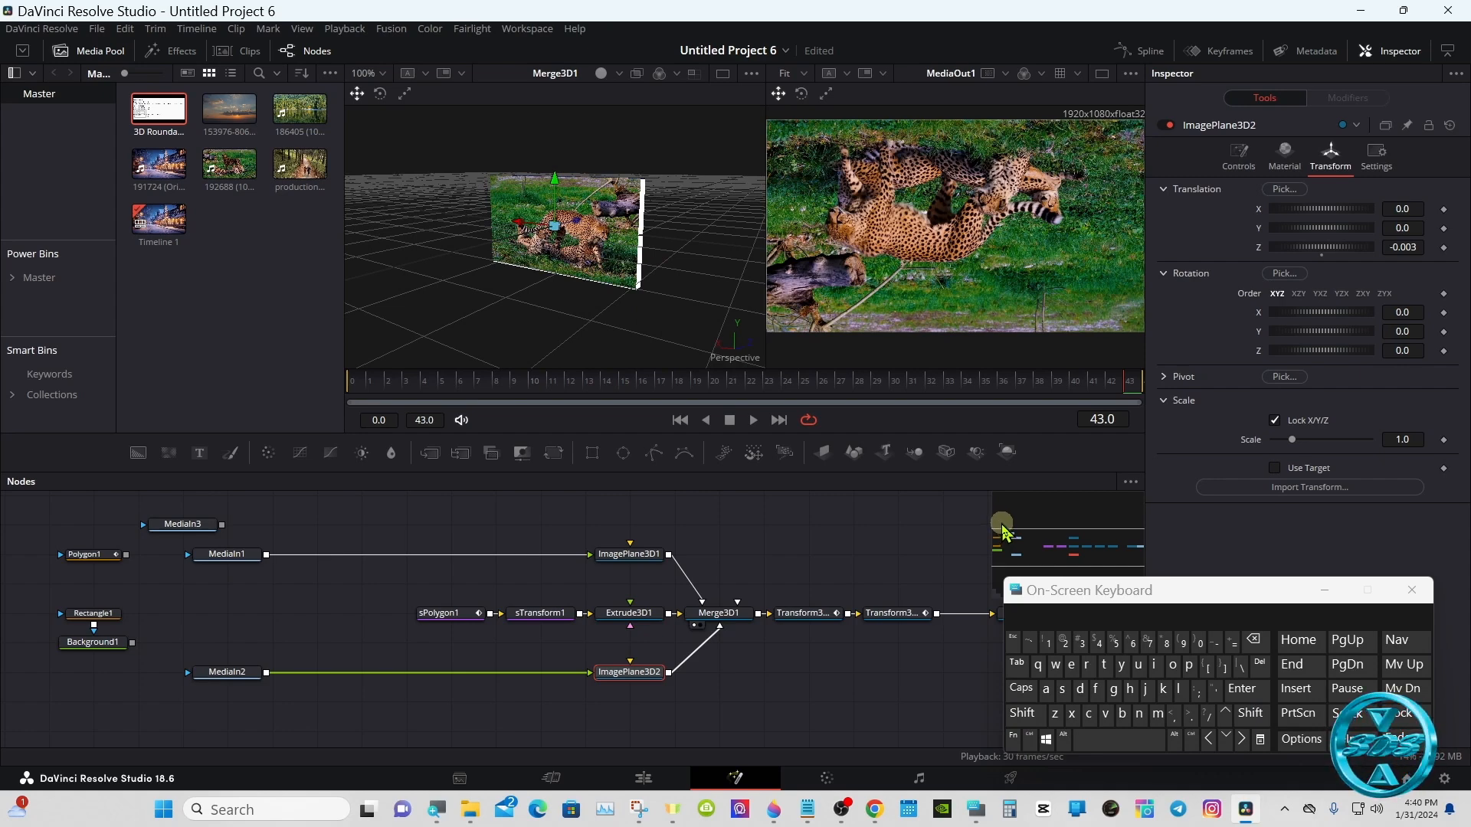
Insert a Transform node between MediaIn2 and ImagePlane3D2, flip it vertically, and scrub through the transition to frame 4.
left_click(247, 677)
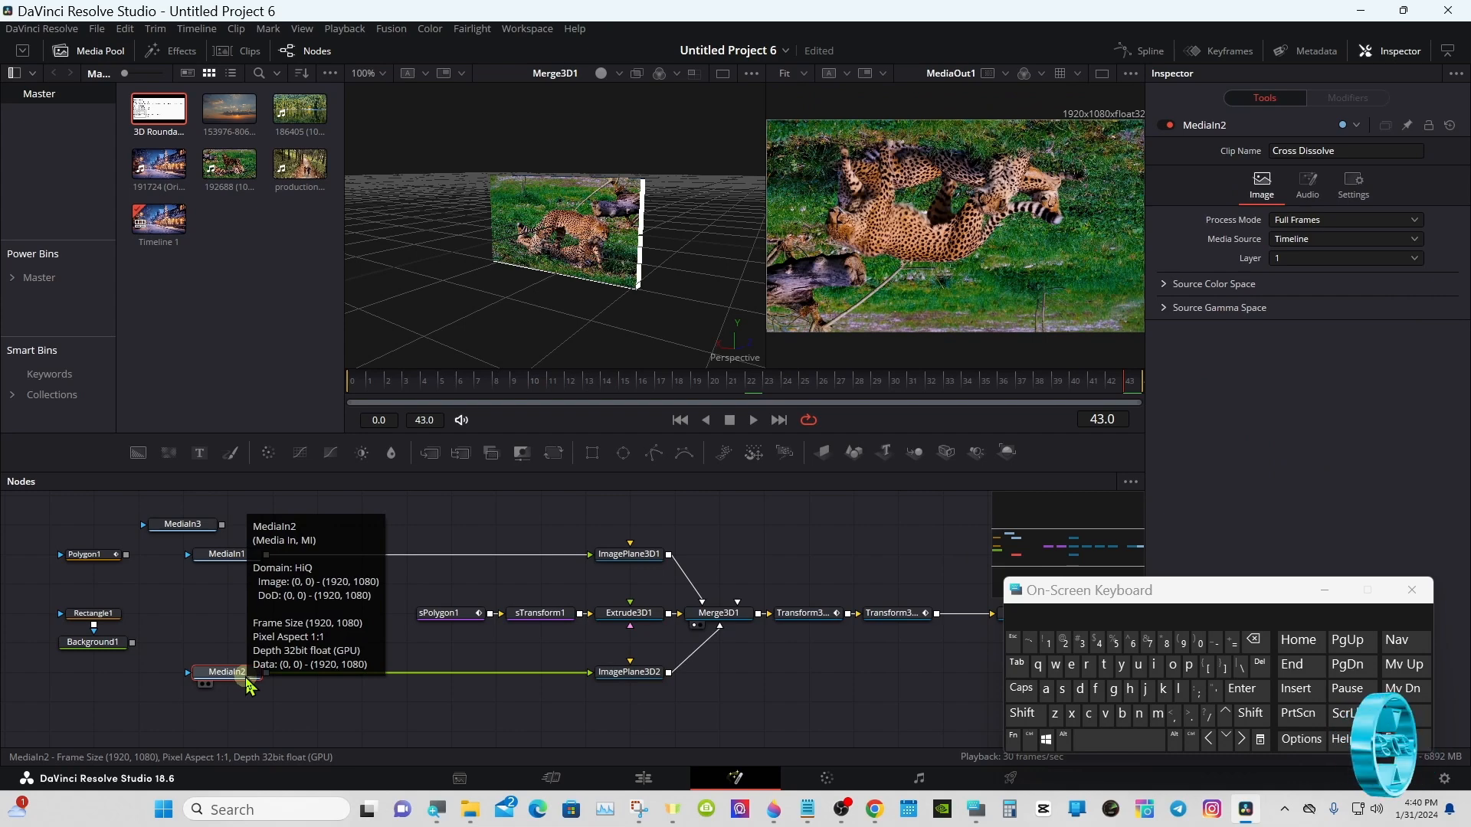
left_click(553, 453)
left_click_drag(317, 674, 498, 687)
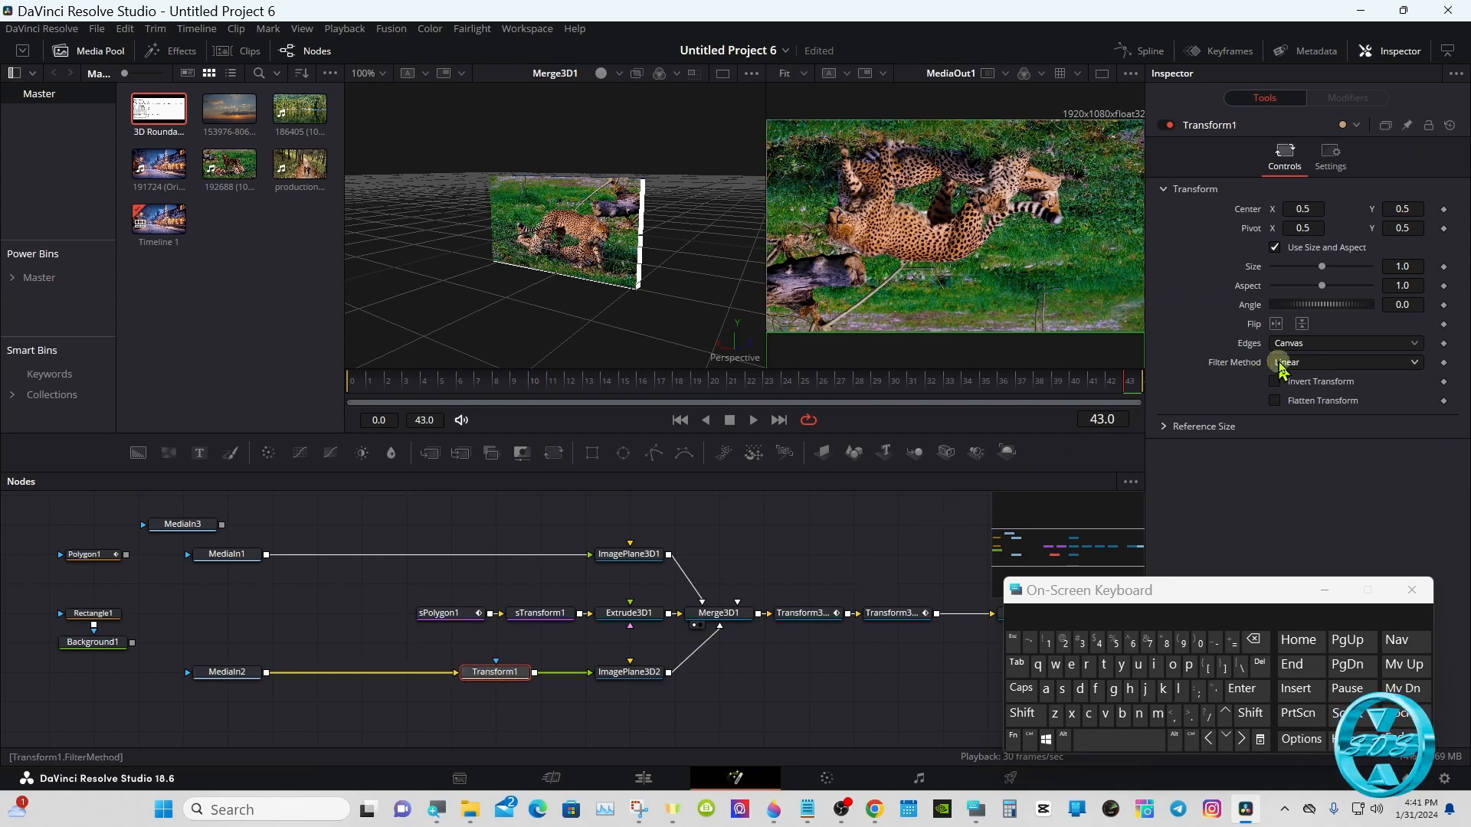
left_click(1302, 325)
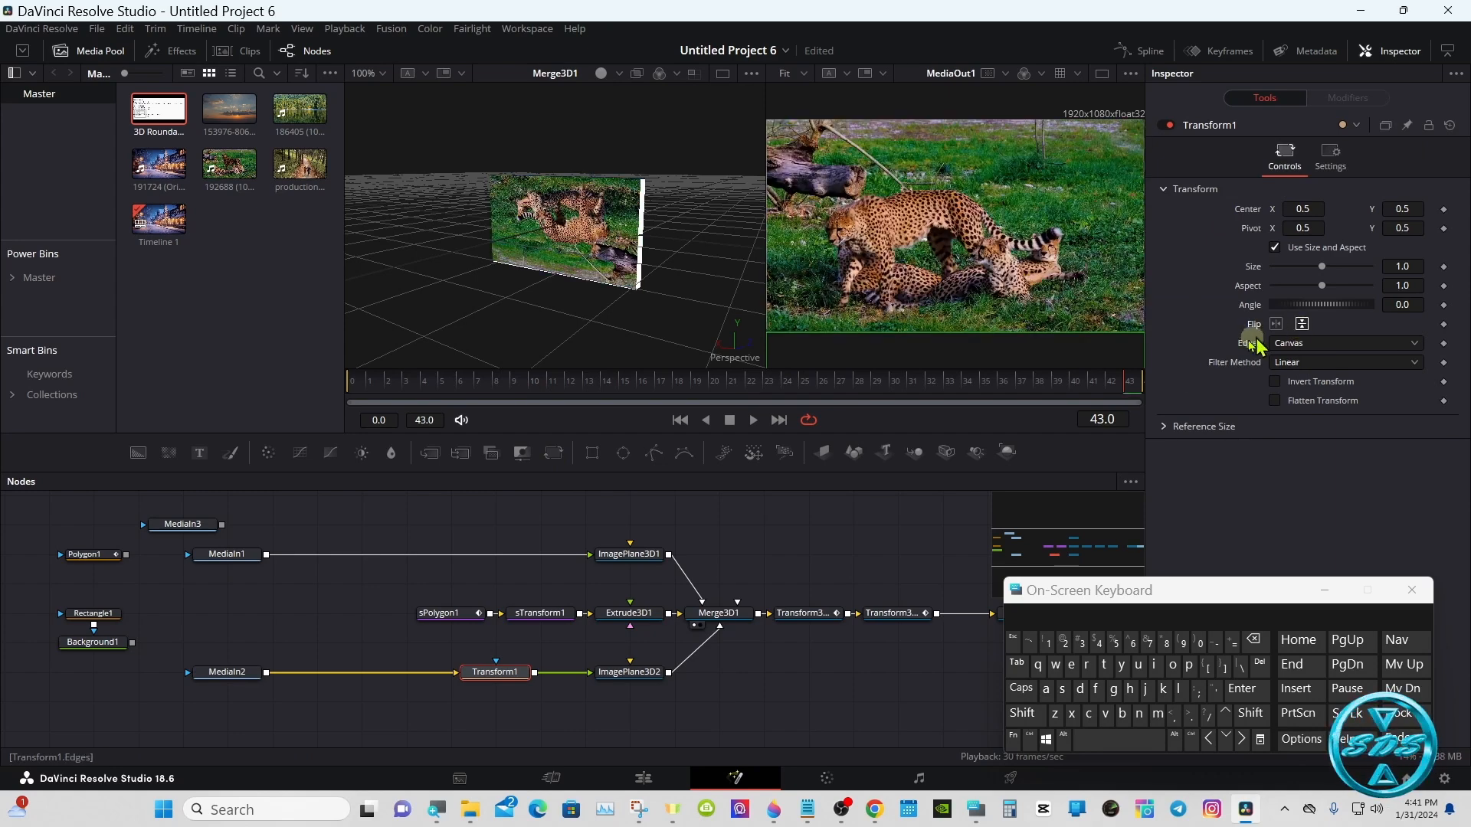
left_click(362, 383)
left_click_drag(345, 381, 759, 378)
left_click_drag(853, 377, 438, 391)
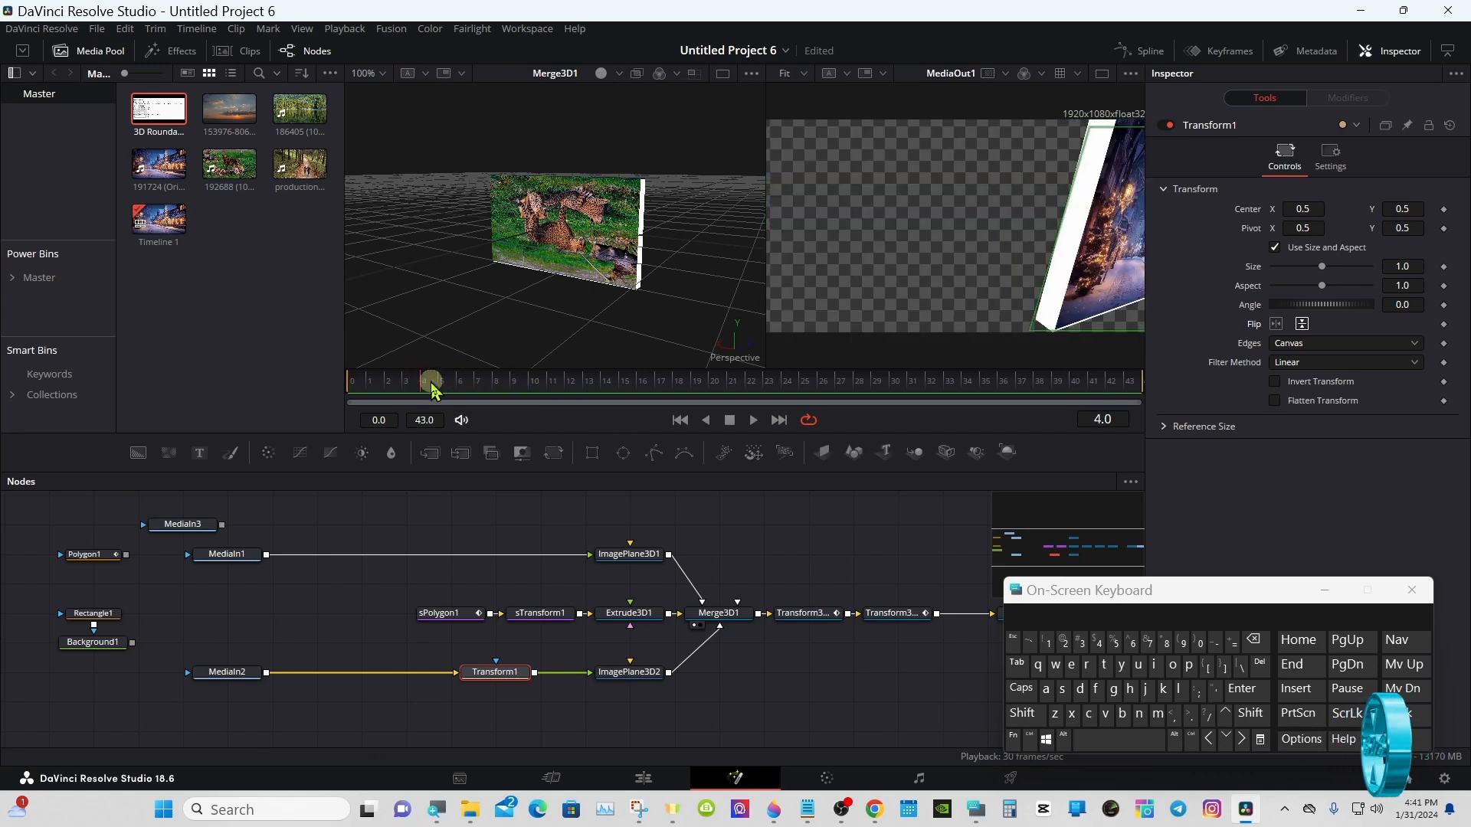
Add the Chrome shader from the Fusion Shaders templates and connect it to the material input of Extrude3D1.
left_click(185, 52)
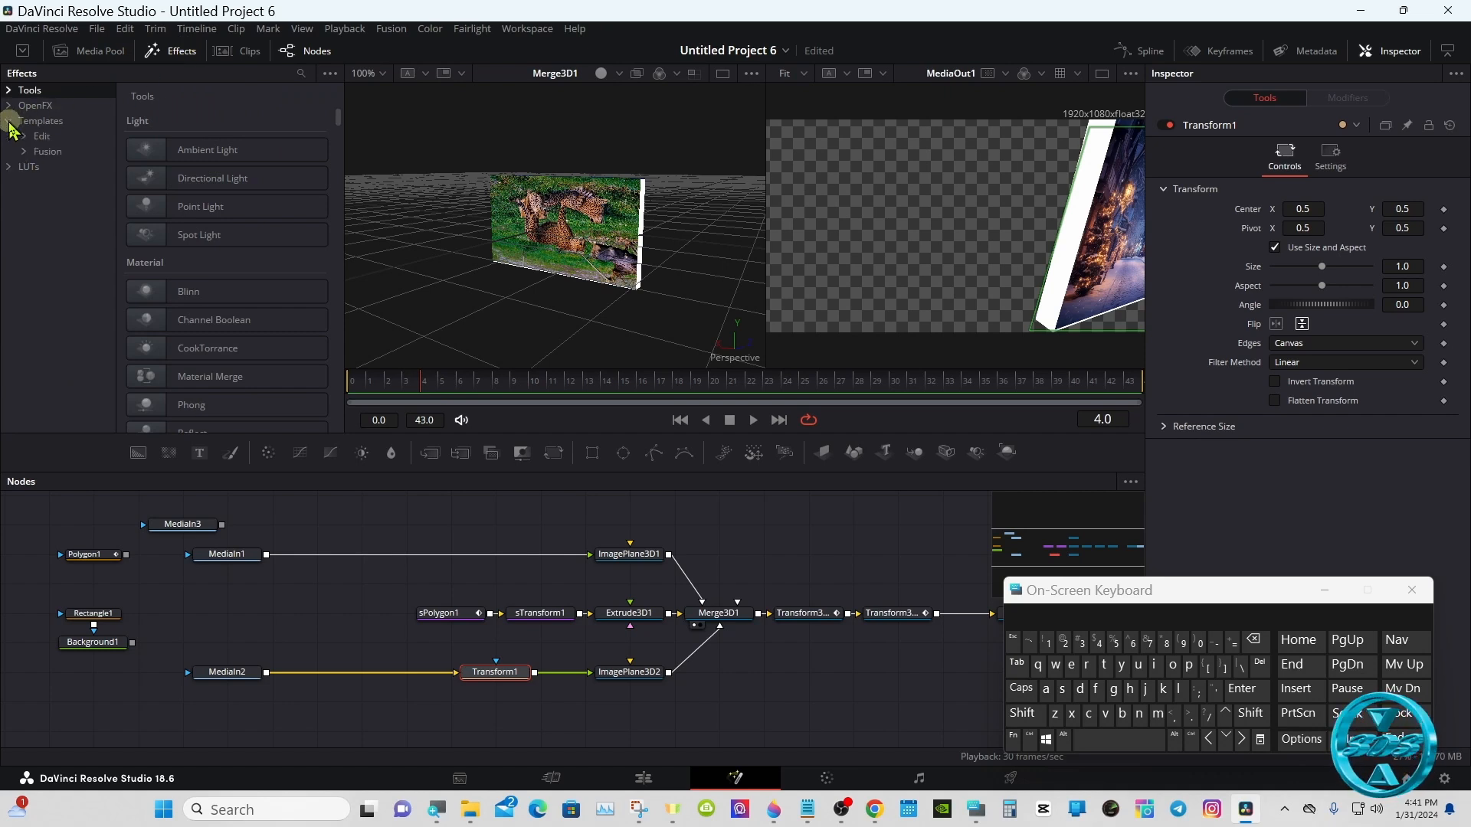
left_click(27, 152)
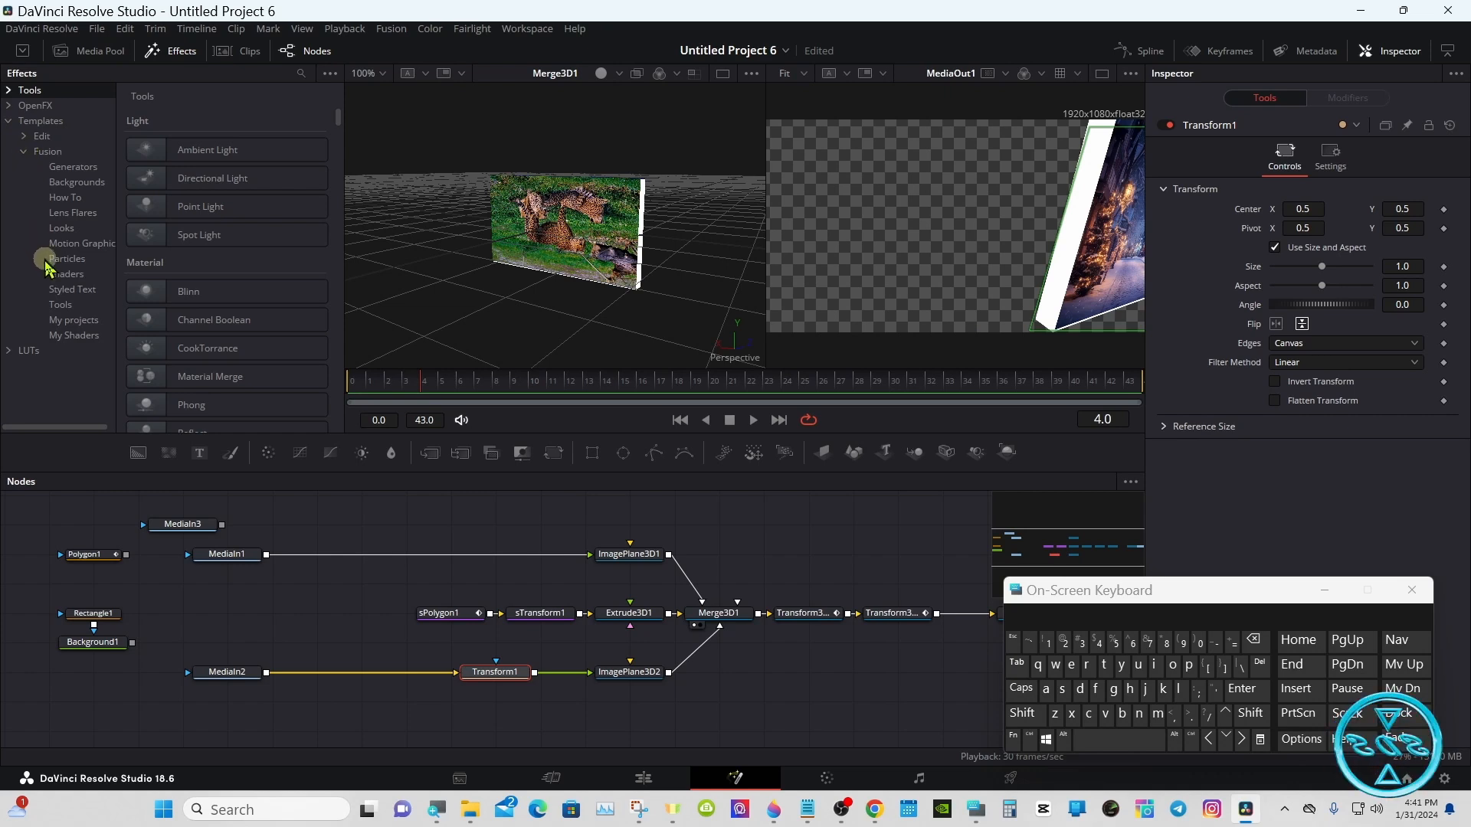
left_click(84, 276)
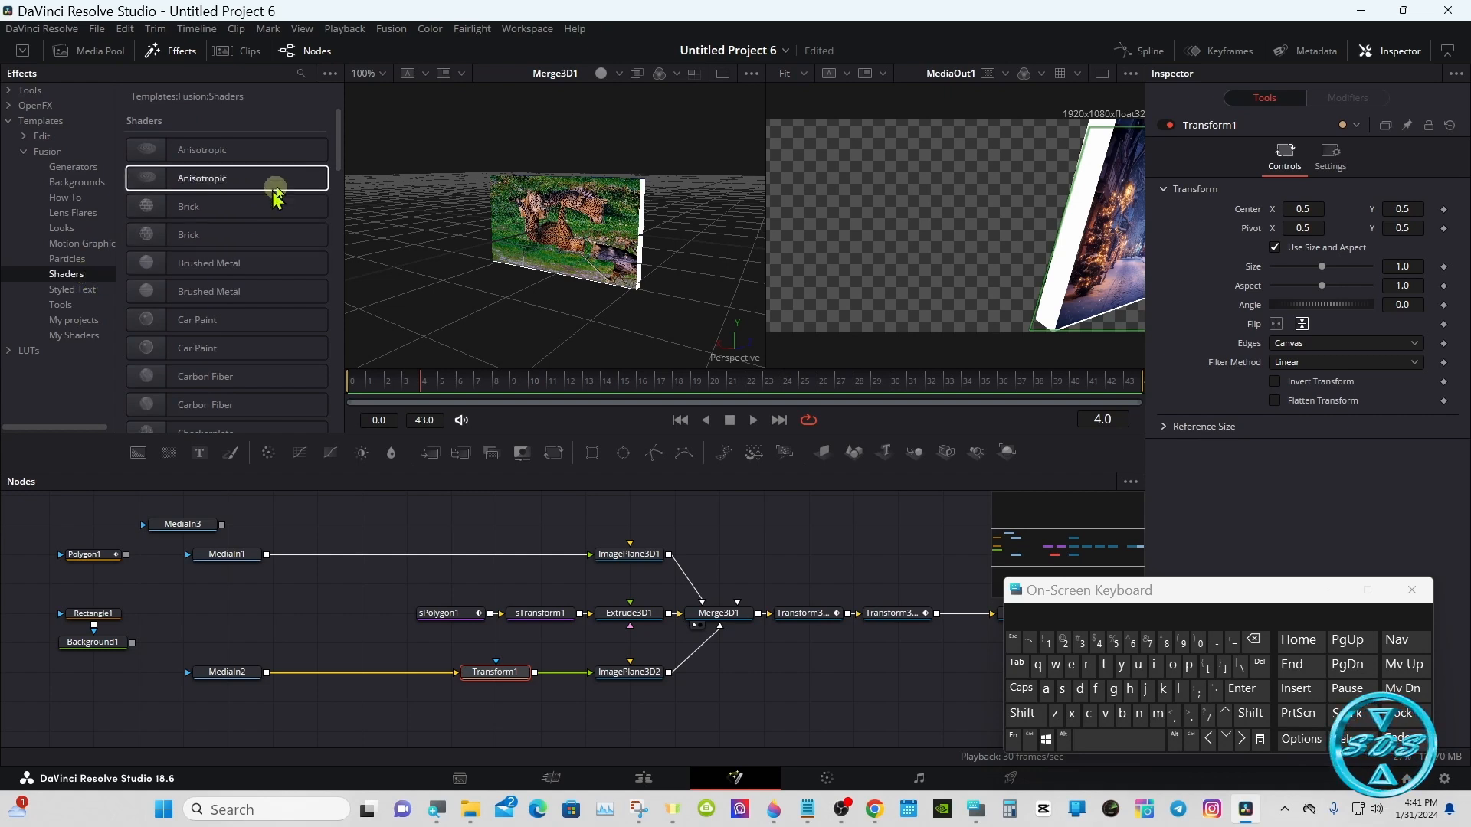
left_click_drag(338, 161, 334, 188)
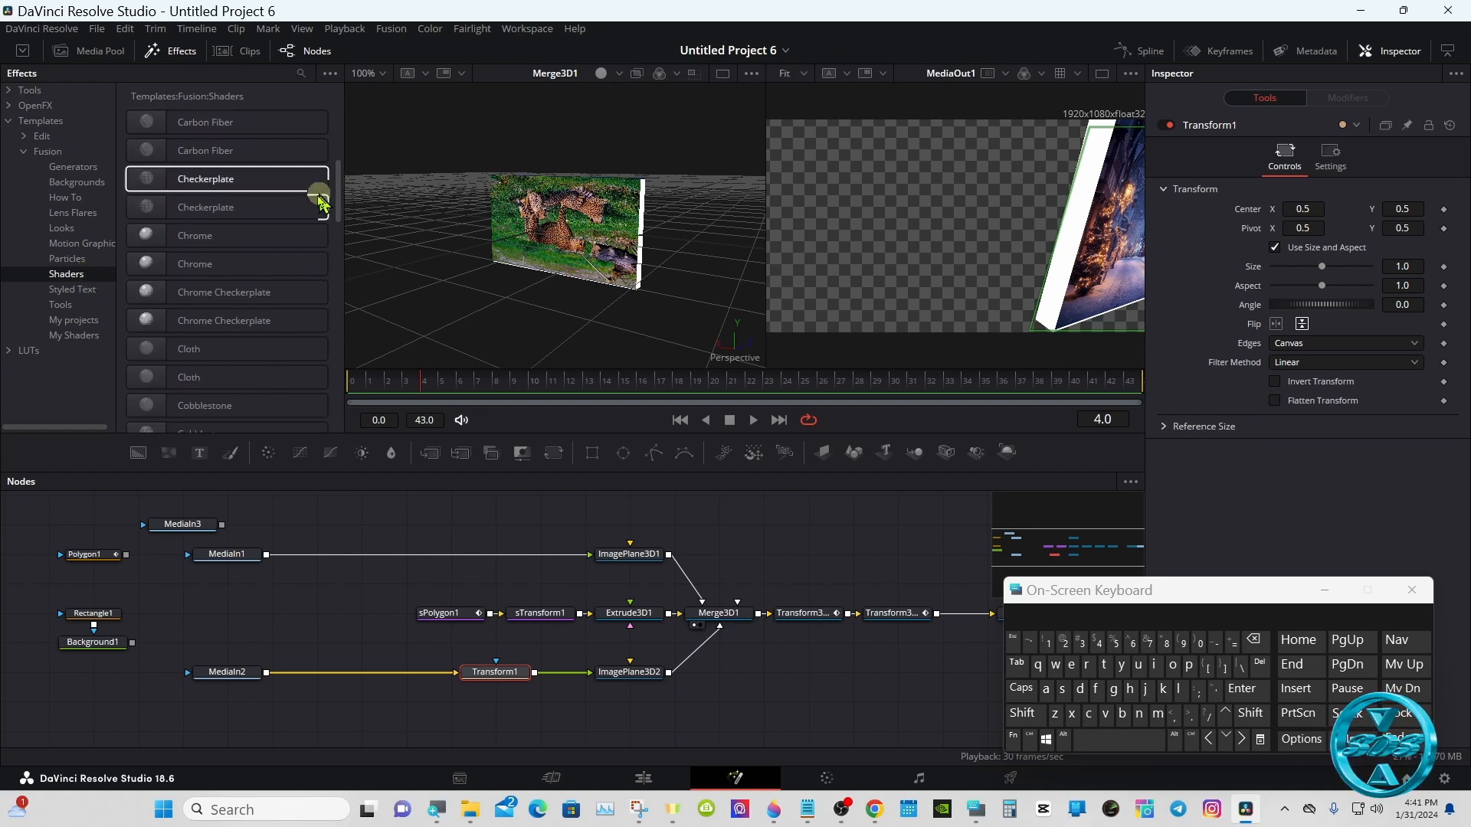
left_click(228, 238)
left_click_drag(227, 239, 559, 595)
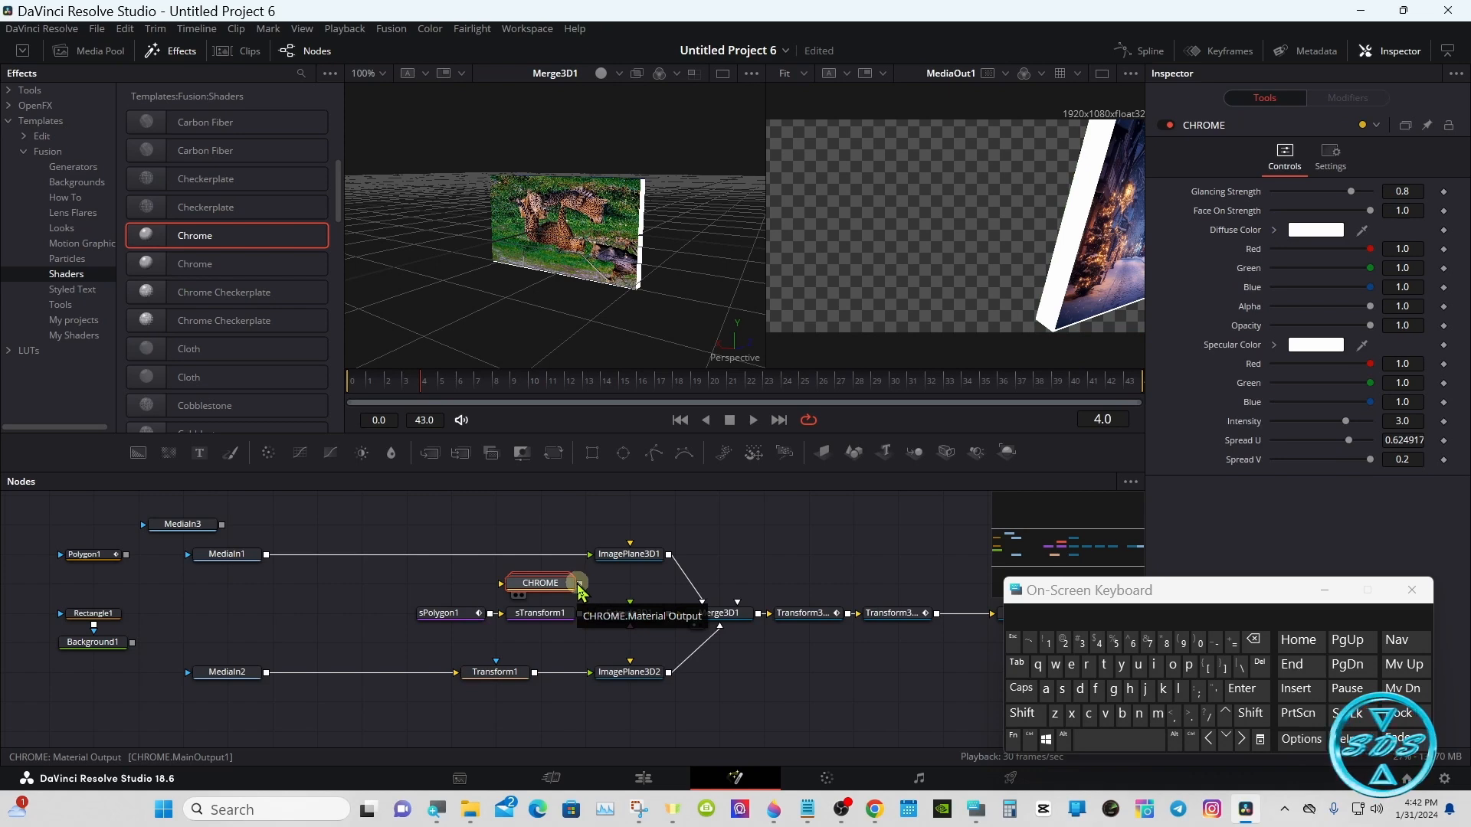
left_click_drag(580, 594, 646, 592)
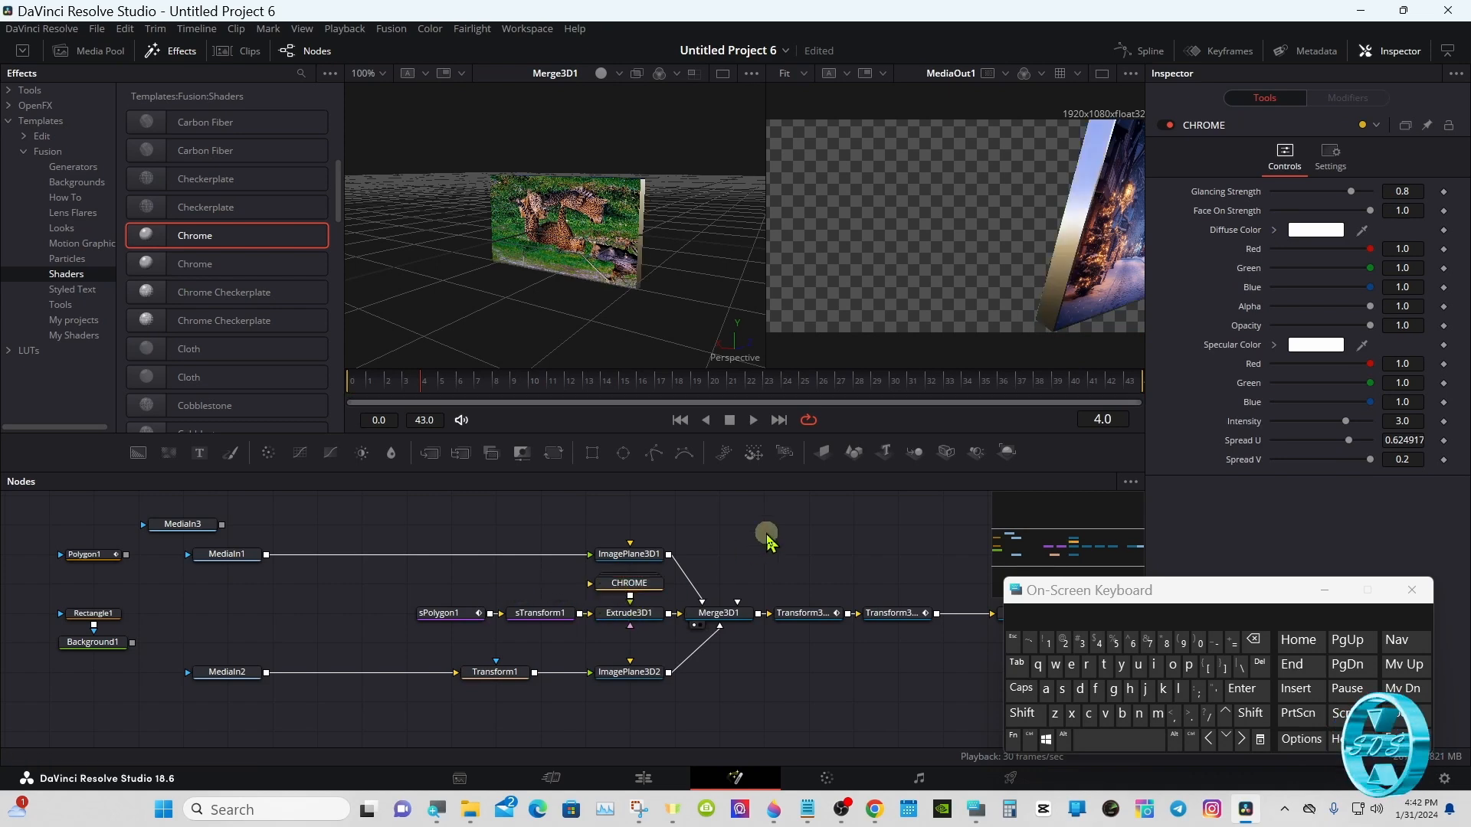
Face the second clip's image plane in the 3D view, go to frame 40, and set the Y translation of ImagePlane3D2 to -0.007.
left_click_drag(414, 380, 378, 384)
left_click(1022, 713)
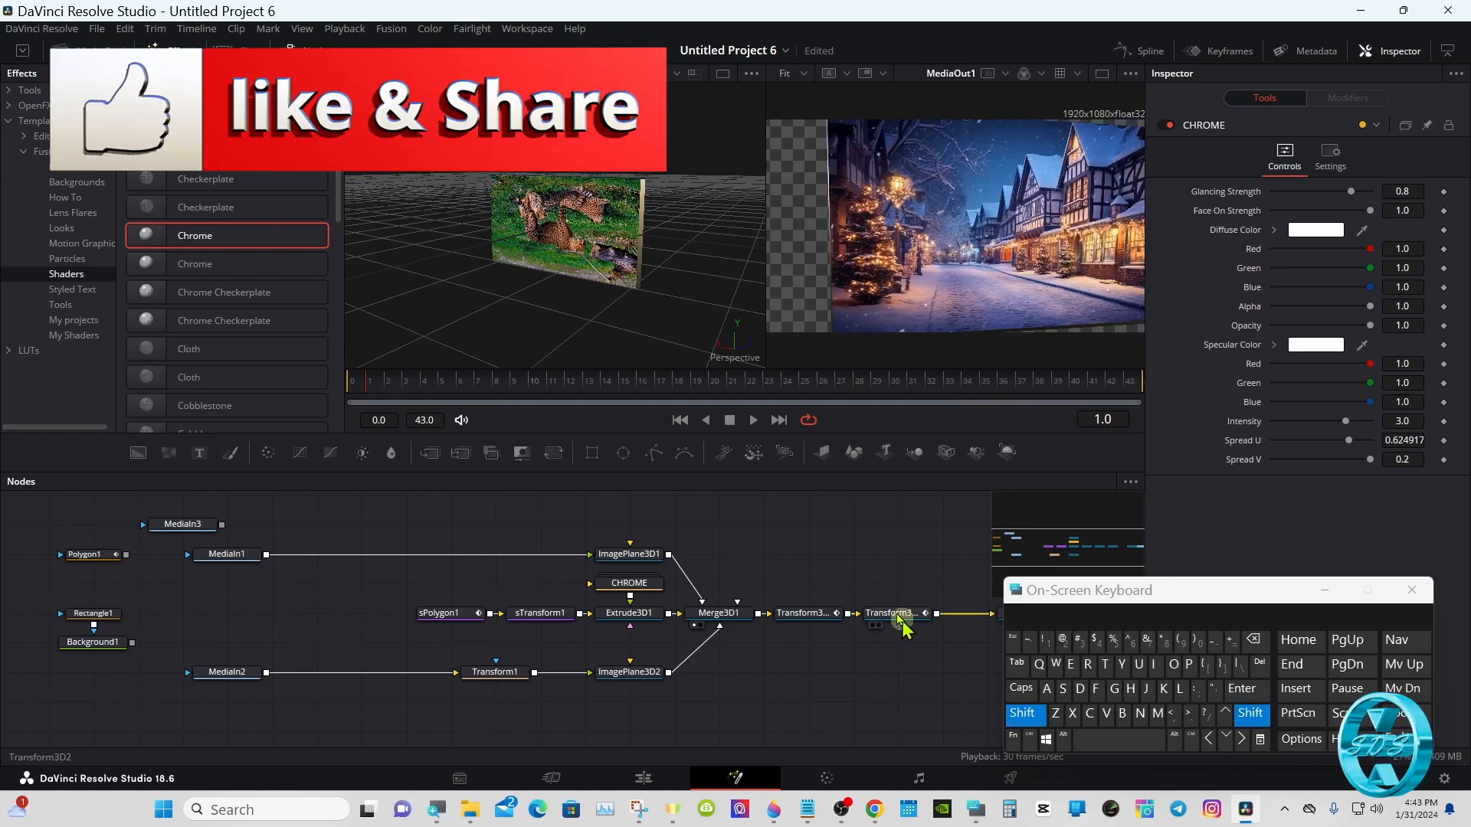
left_click_drag(631, 306, 765, 287)
left_click(1024, 714)
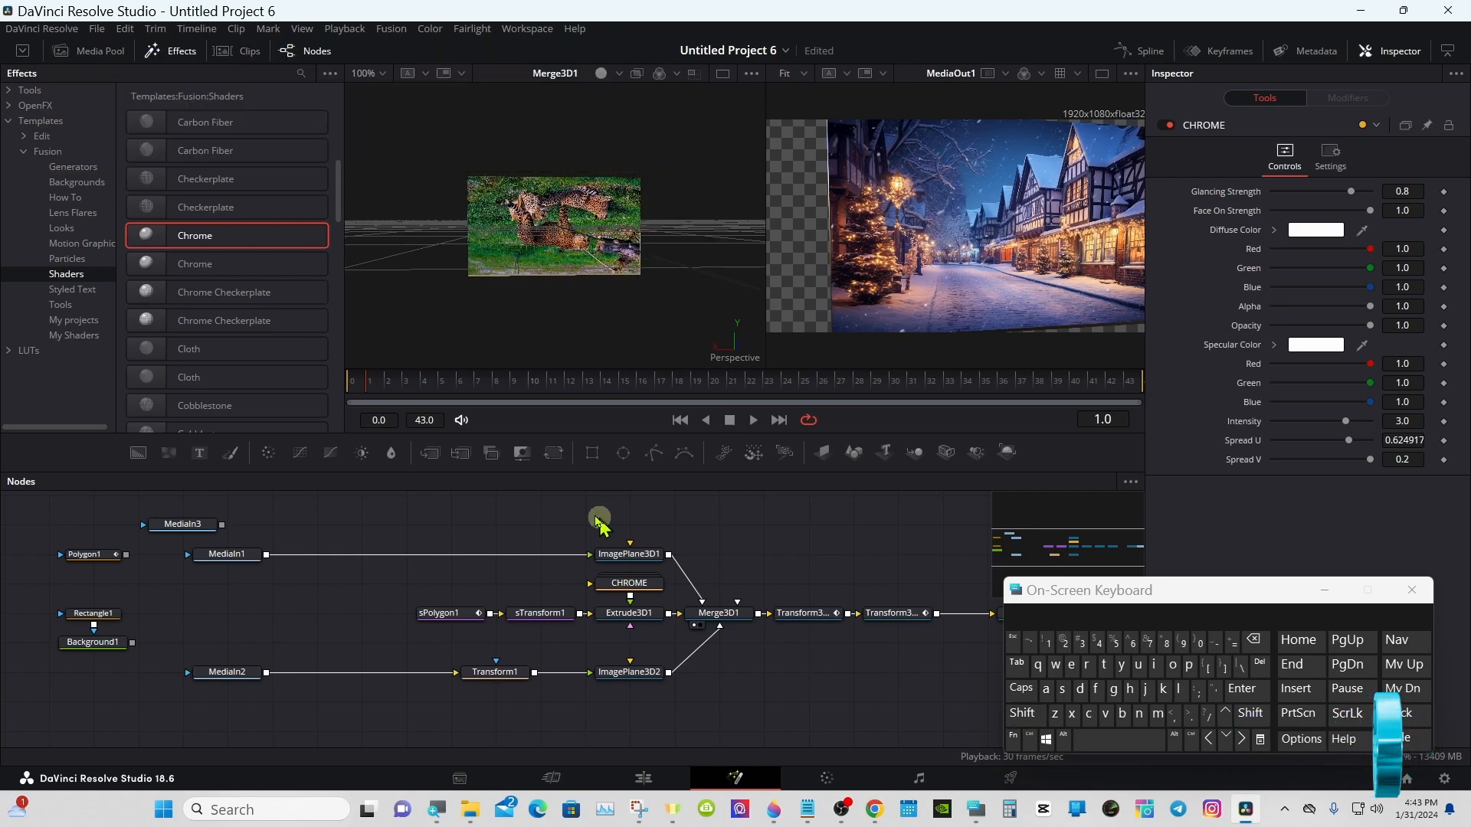
left_click_drag(621, 391, 1080, 394)
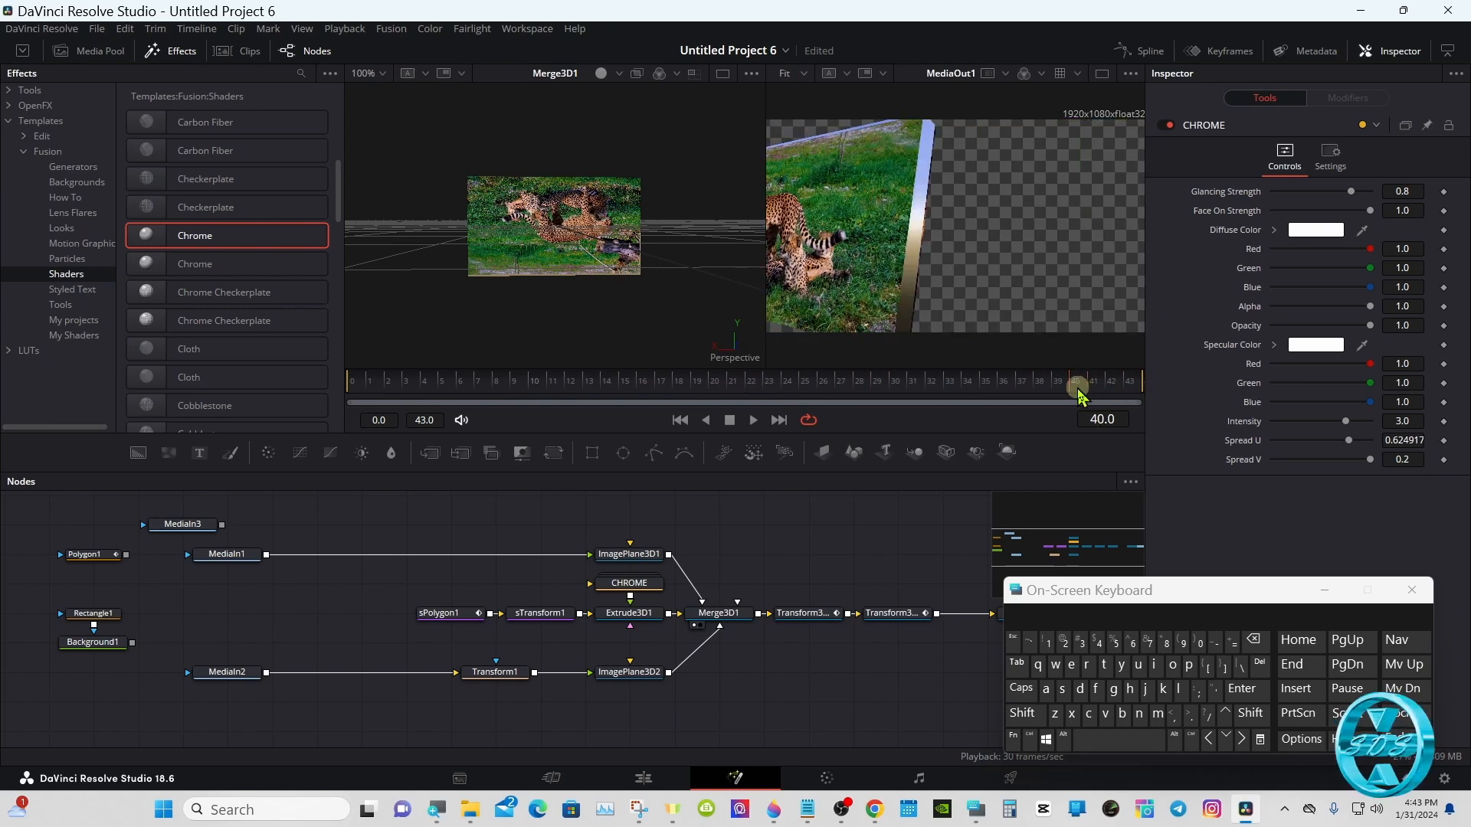
left_click(648, 674)
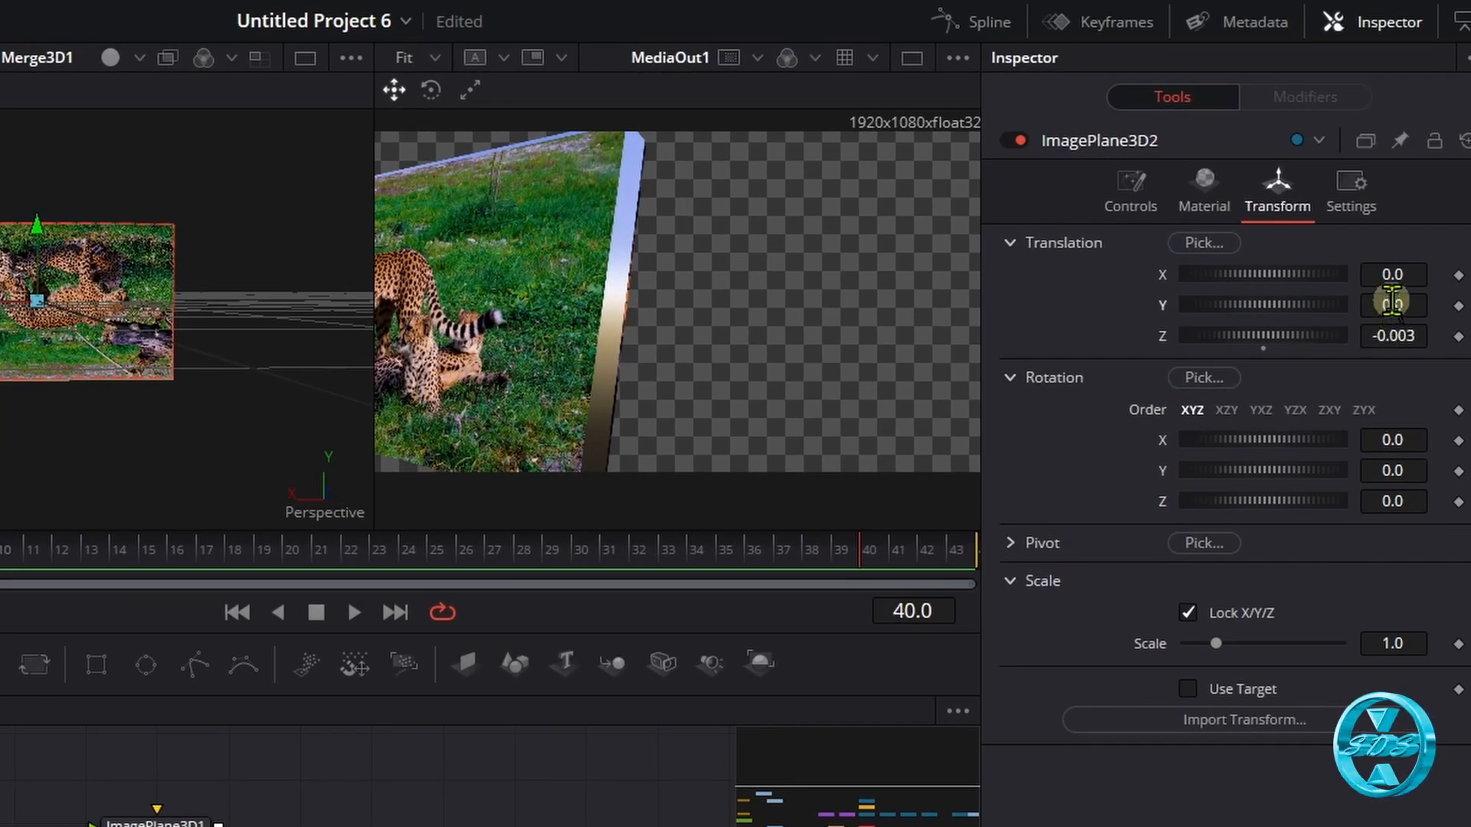
left_click_drag(1392, 304, 1393, 305)
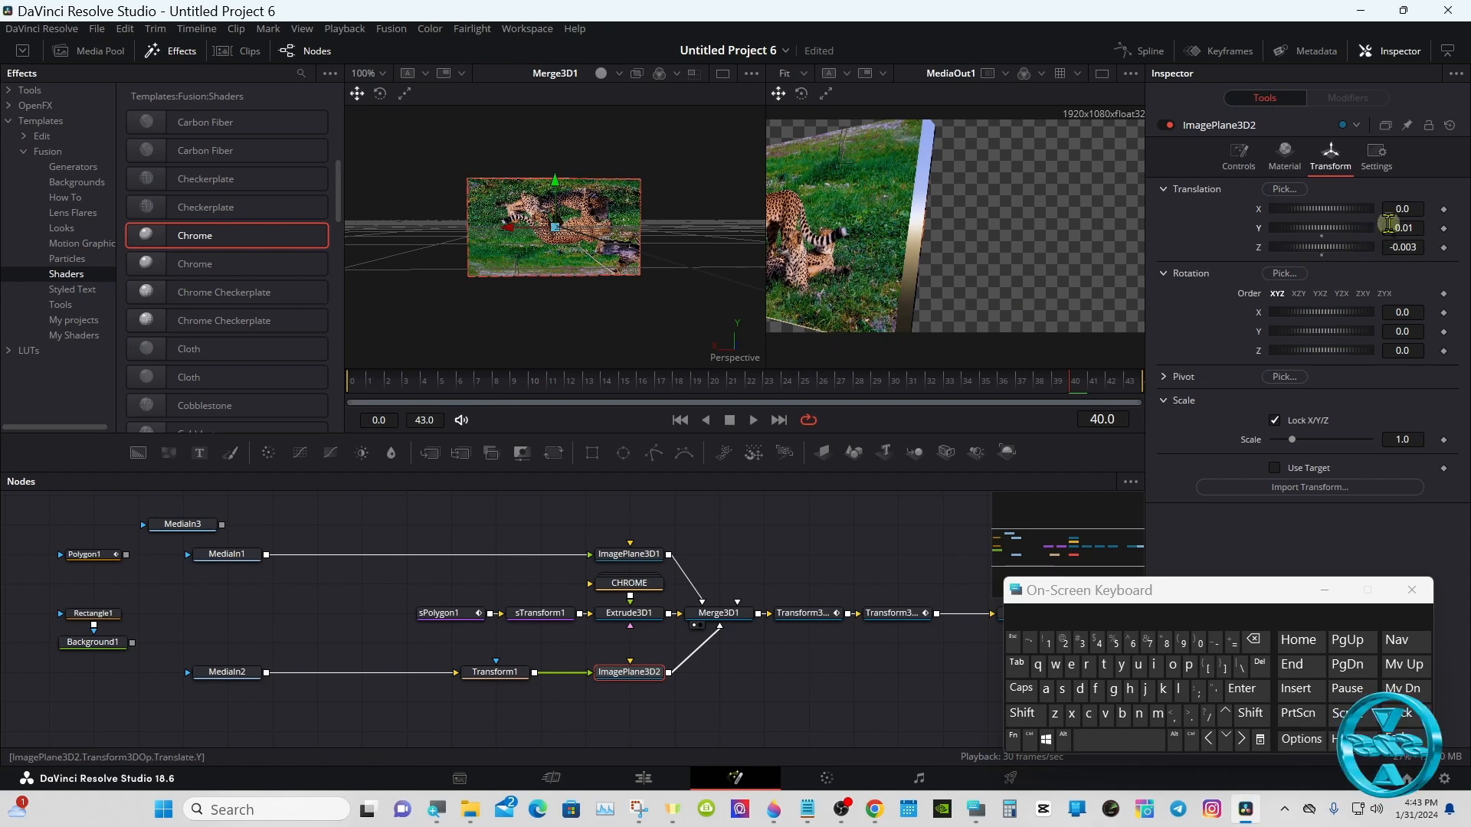
left_click_drag(1400, 228, 1401, 227)
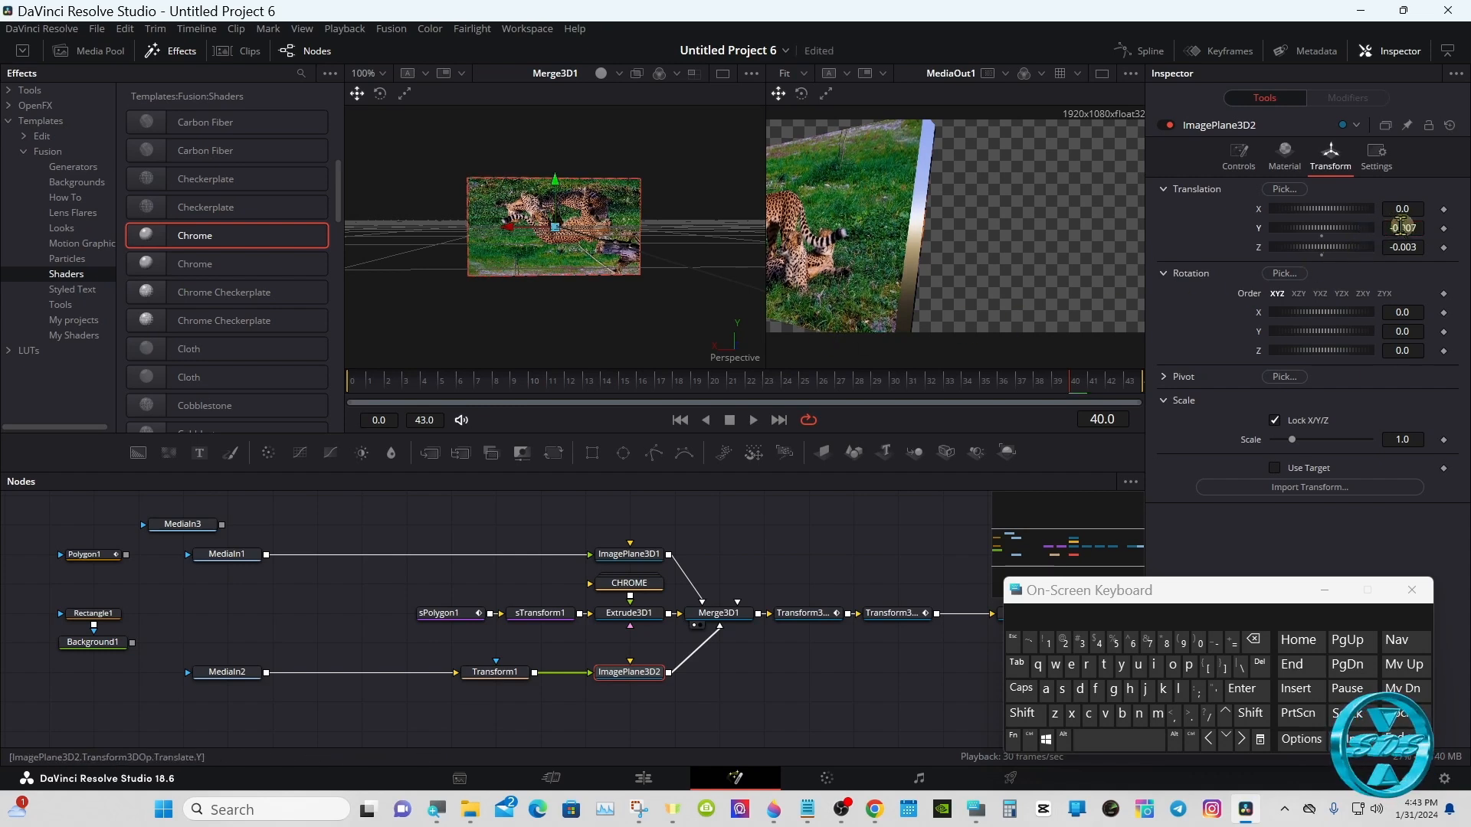
Scrub the composition back to frame 0, switch to the Edit page, and play the transition between the first two clips.
left_click(426, 381)
left_click_drag(426, 381, 355, 393)
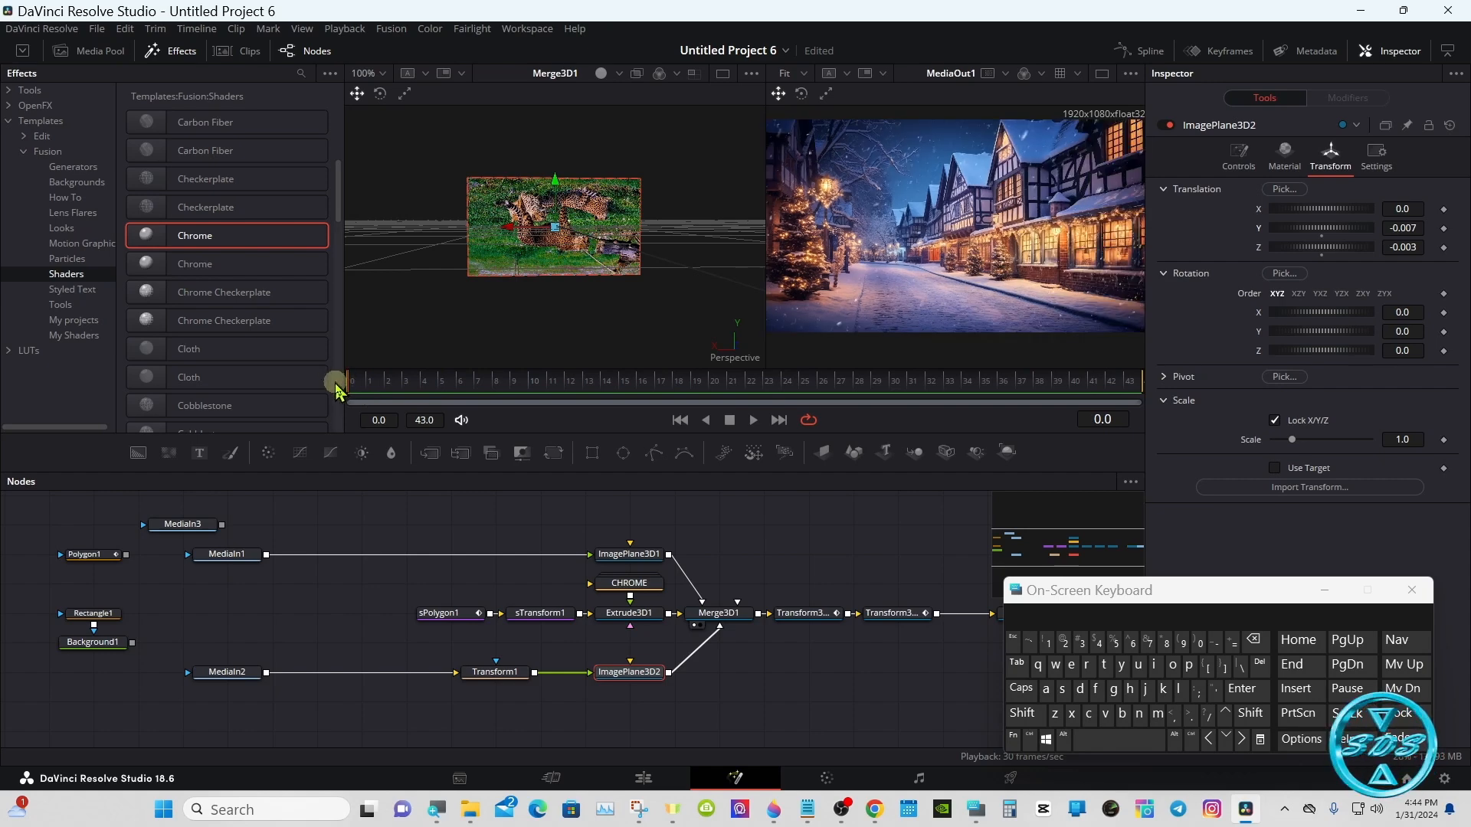
left_click(643, 778)
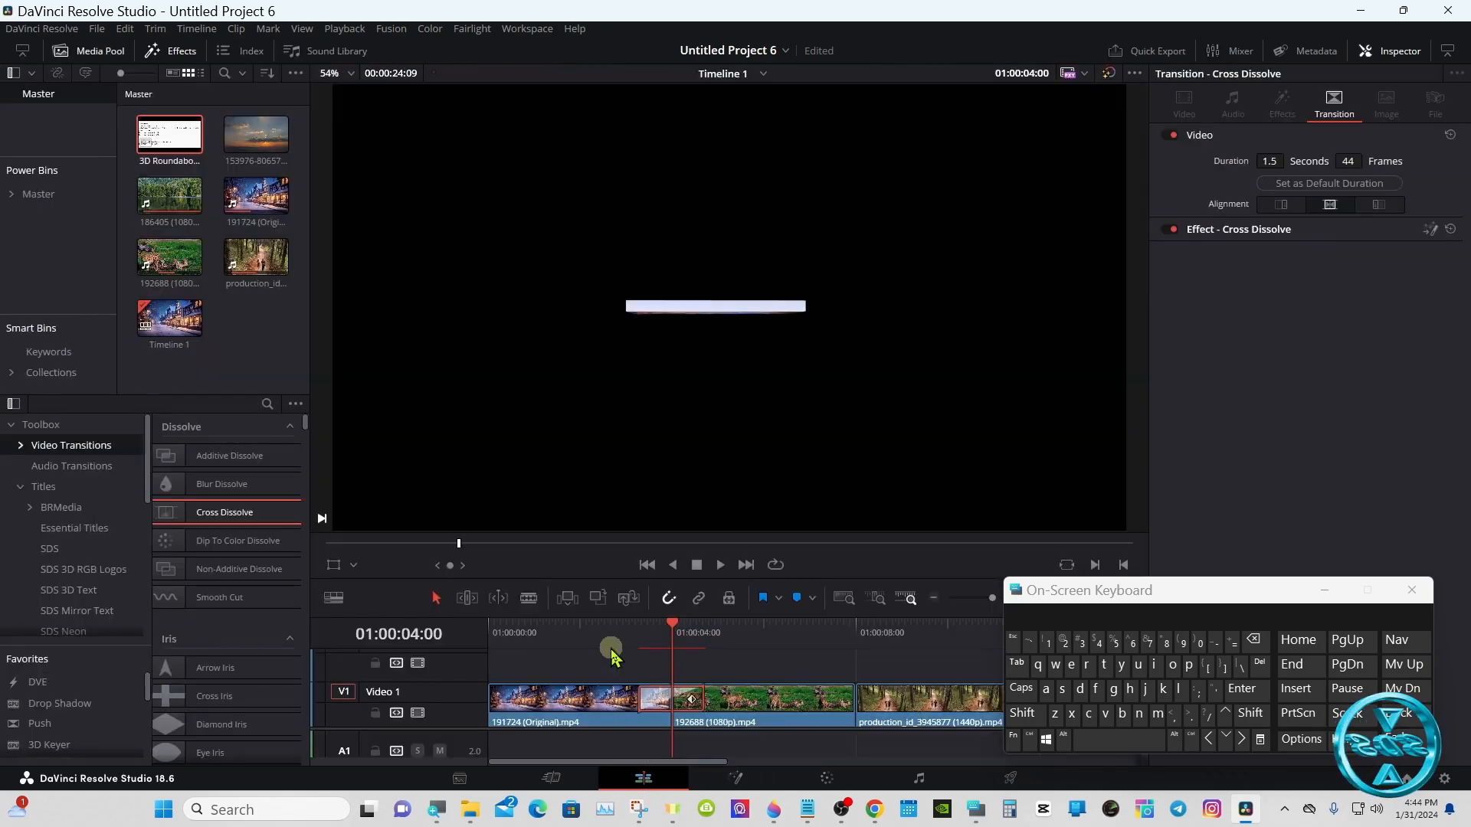
left_click(613, 651)
left_click(719, 566)
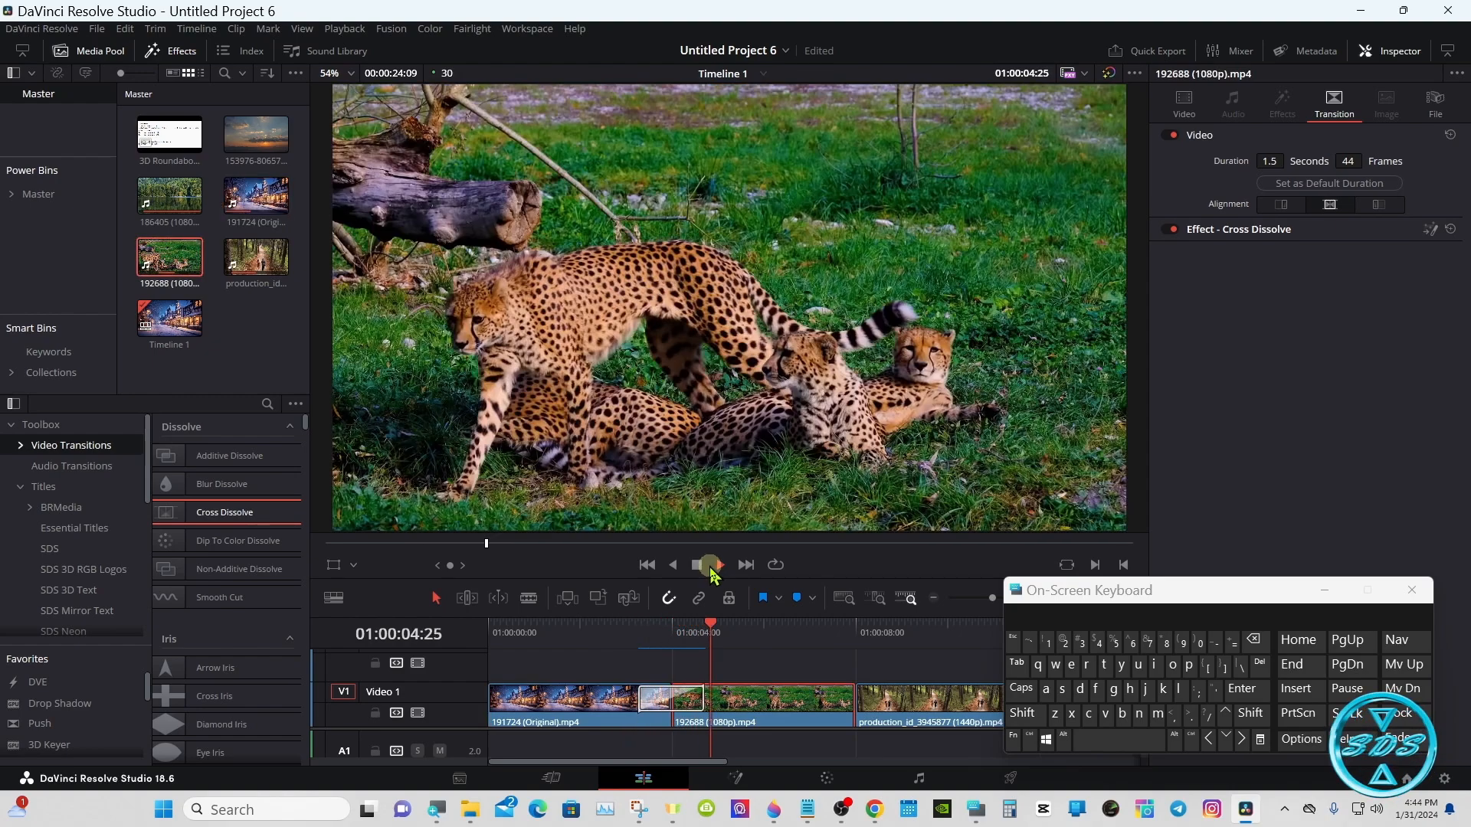
left_click(697, 566)
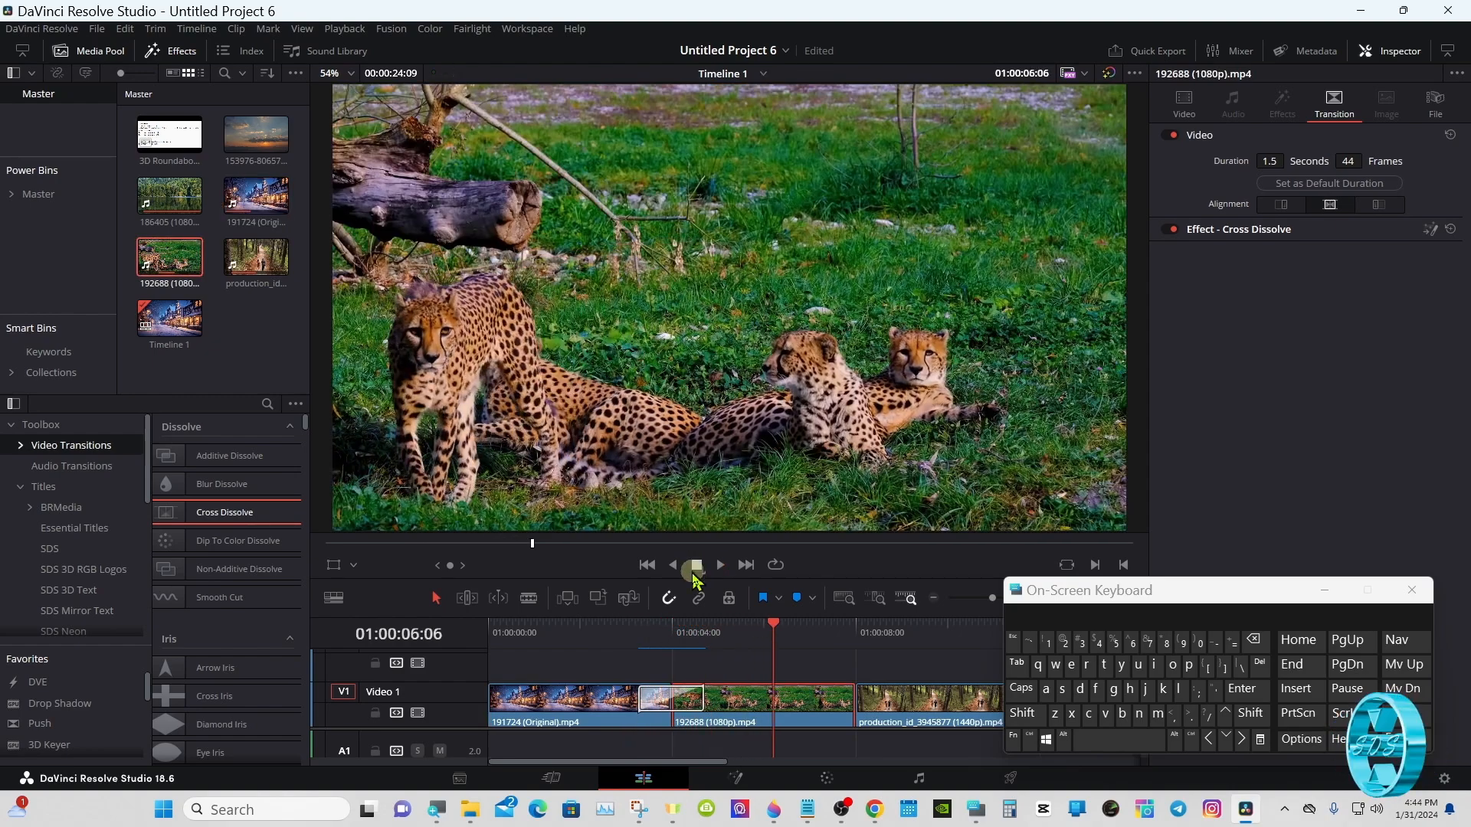
Replay the transition between the first two clips on the timeline and stop playback.
left_click(614, 626)
left_click(714, 568)
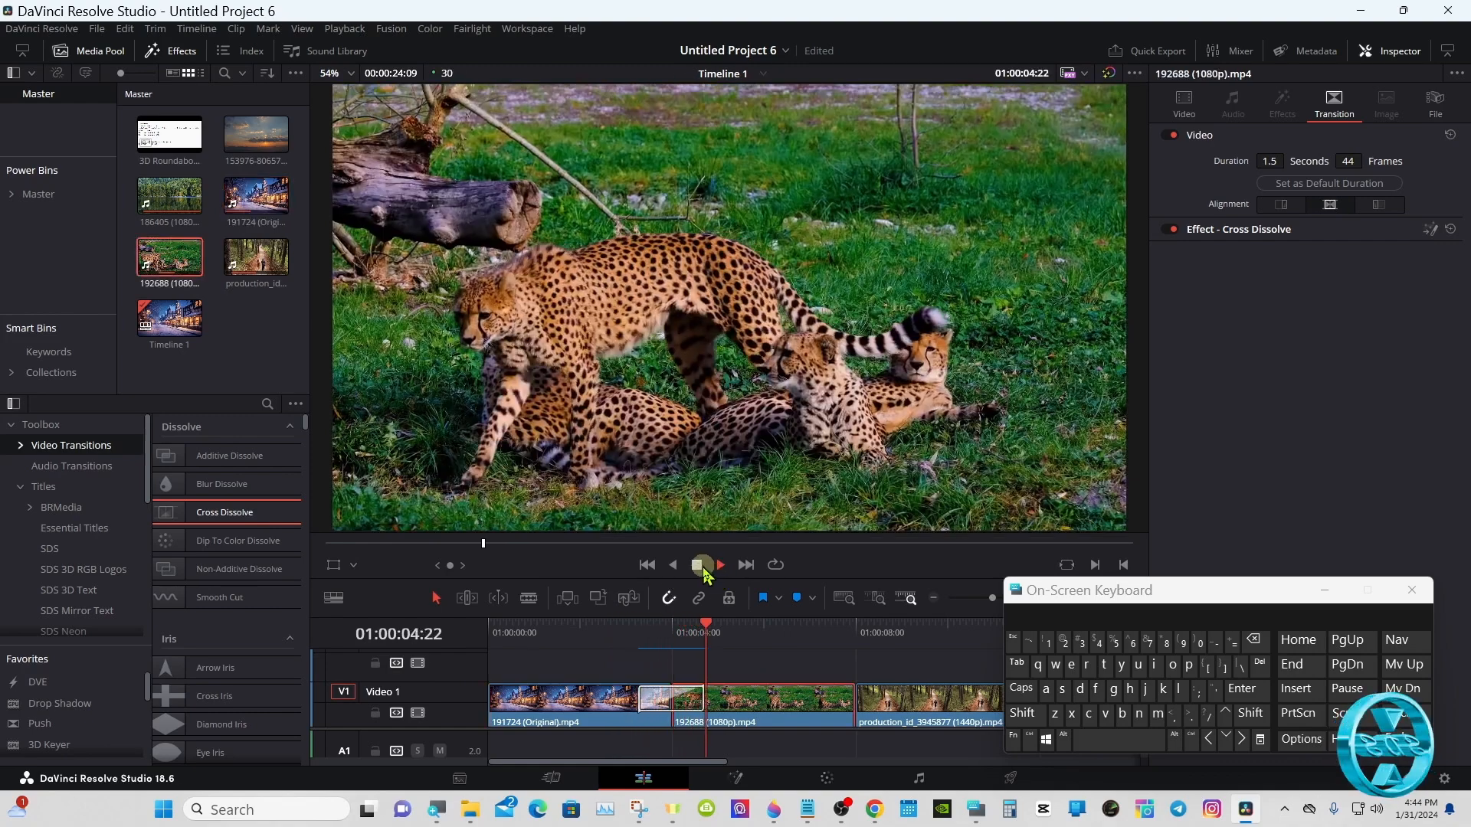
left_click(698, 566)
Select the Cross Dissolve transition between the first two clips and open its composition on the Fusion page.
left_click(640, 628)
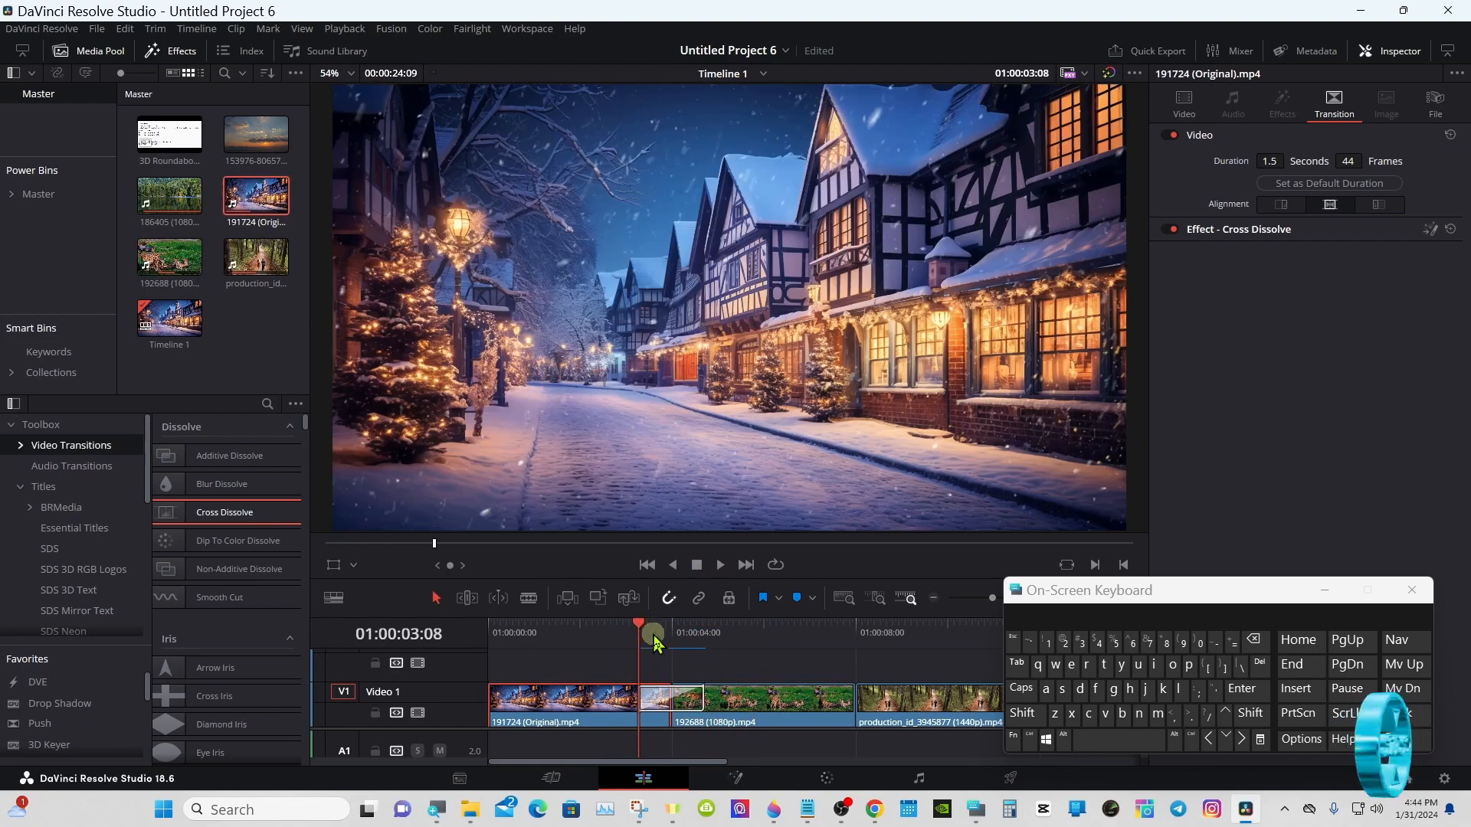
left_click(653, 634)
left_click(655, 694)
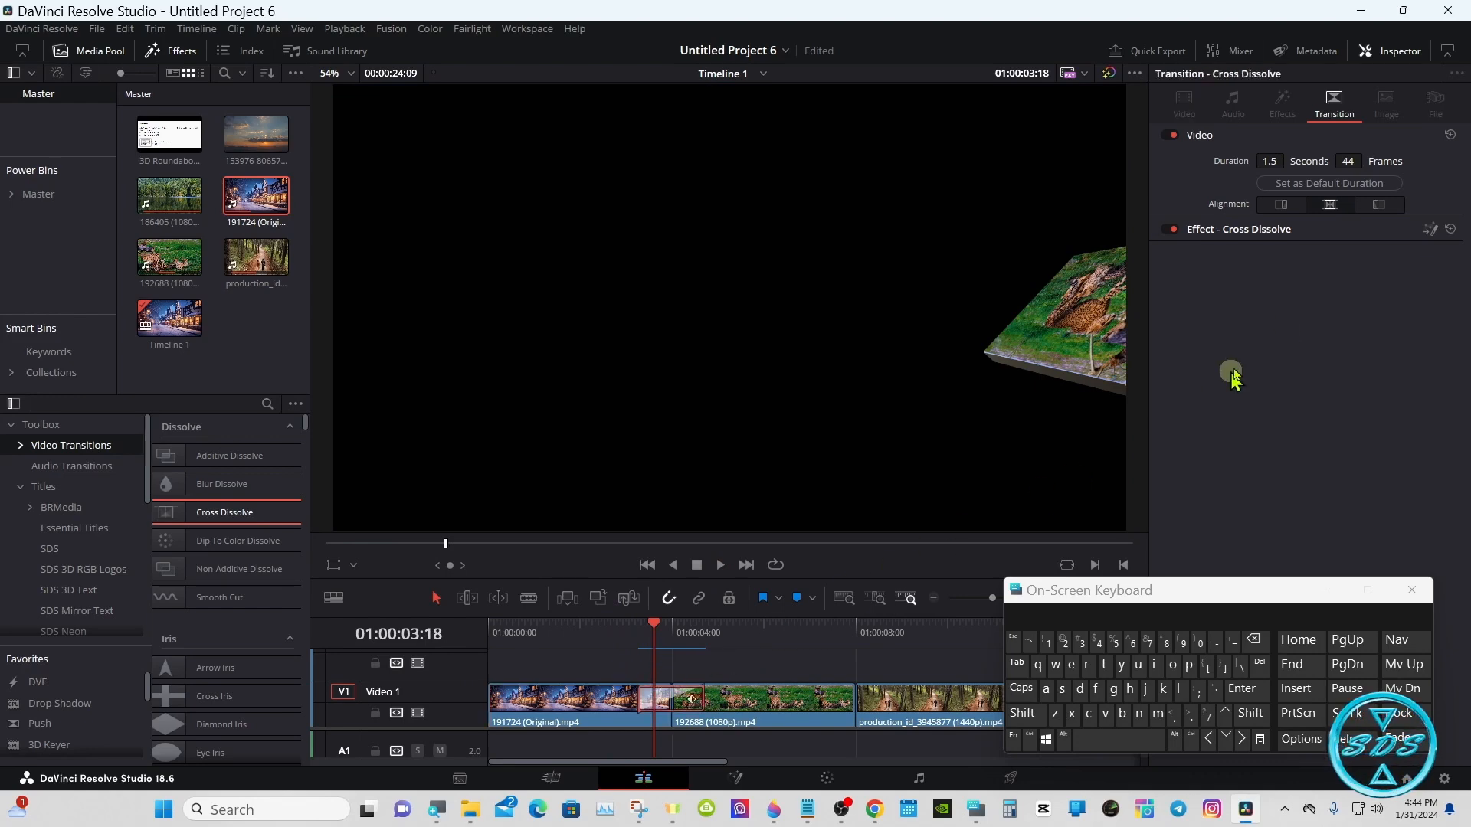
left_click(1429, 229)
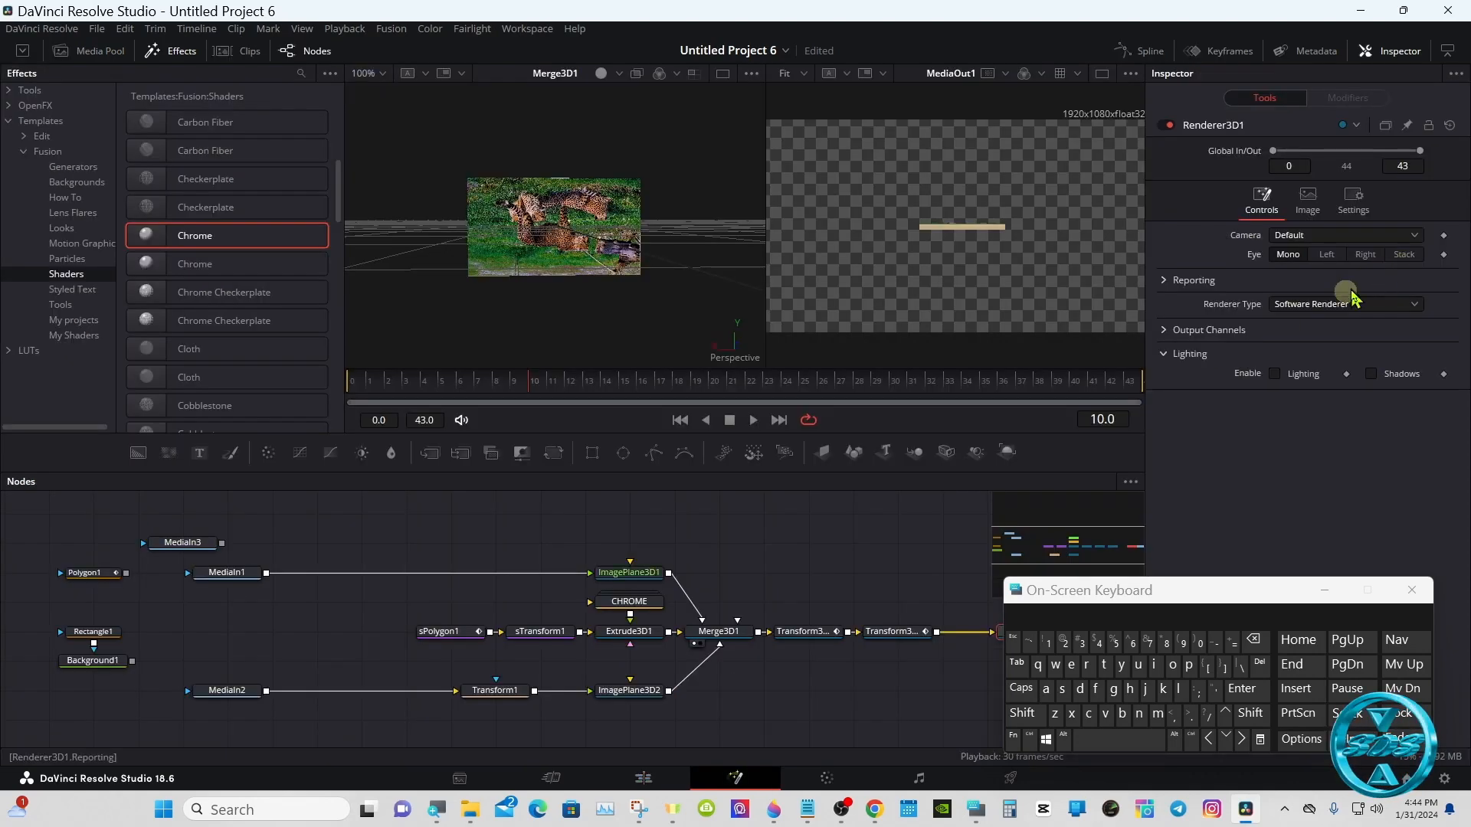
Move Renderer3D1 closer to the Transform3D nodes and MediaOut1 farther away, leaving a wide gap between them.
left_click_drag(1082, 592, 1196, 593)
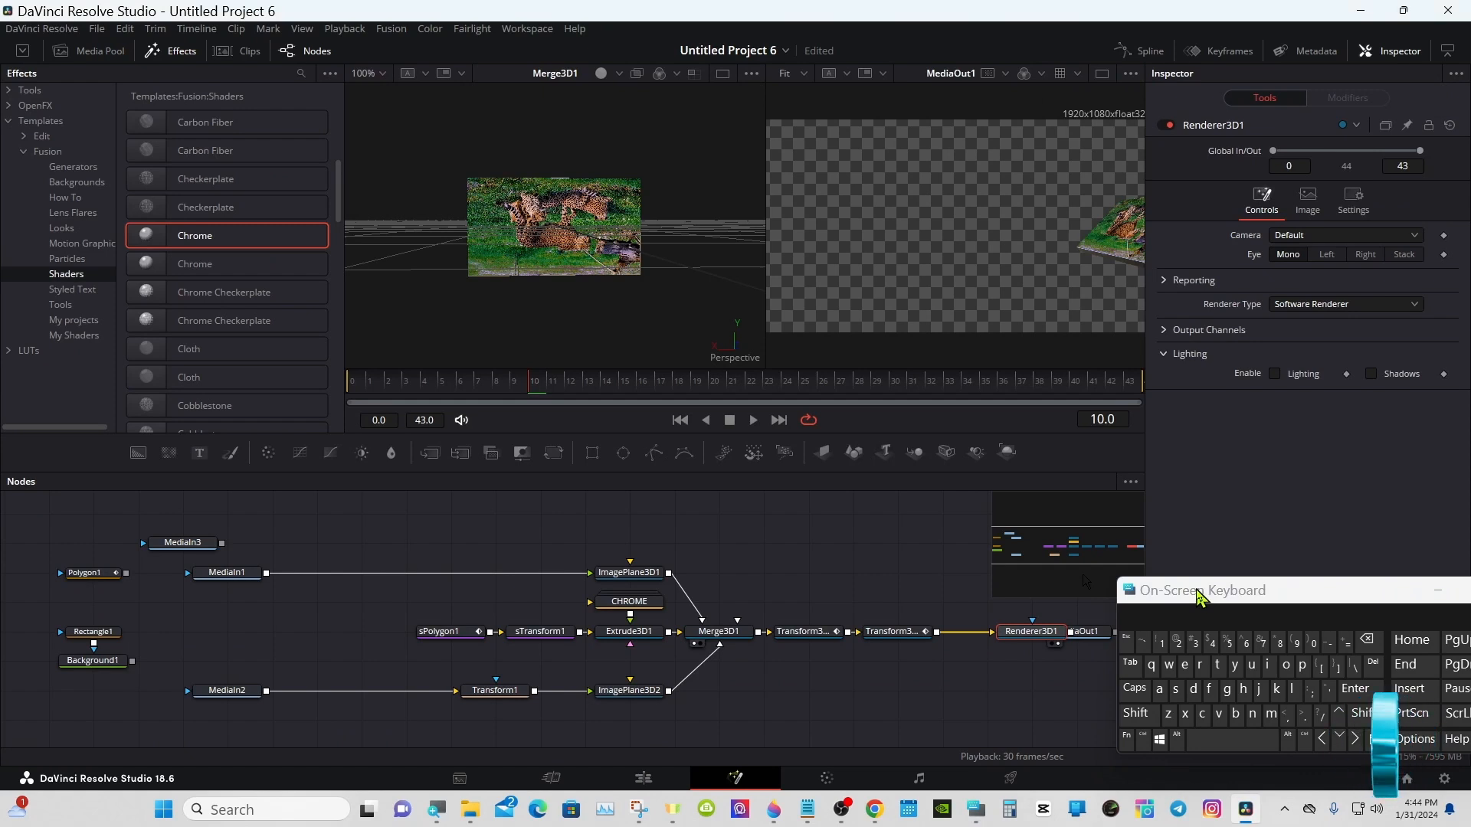
left_click_drag(1046, 549, 1070, 550)
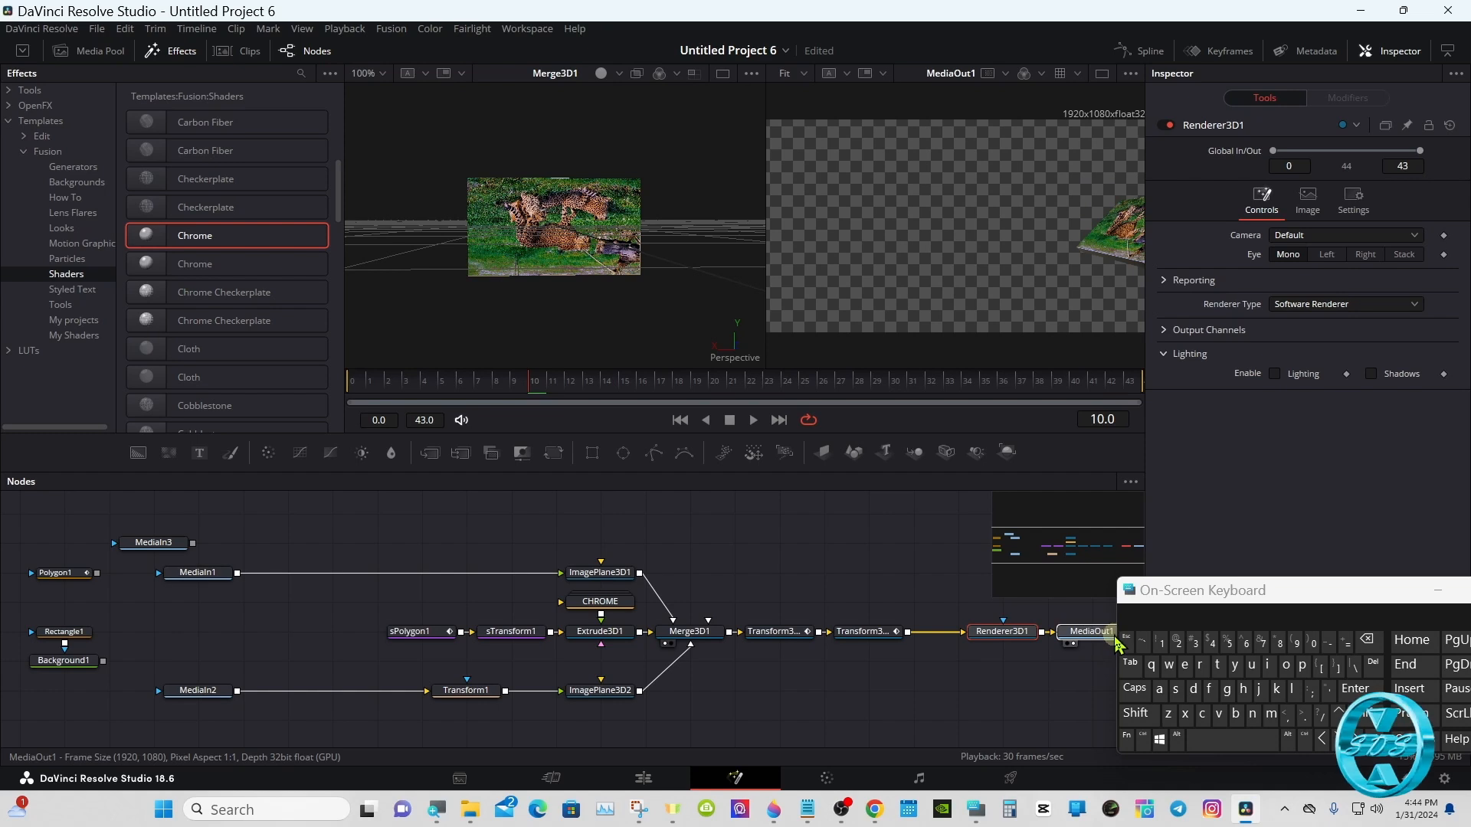
left_click(1091, 640)
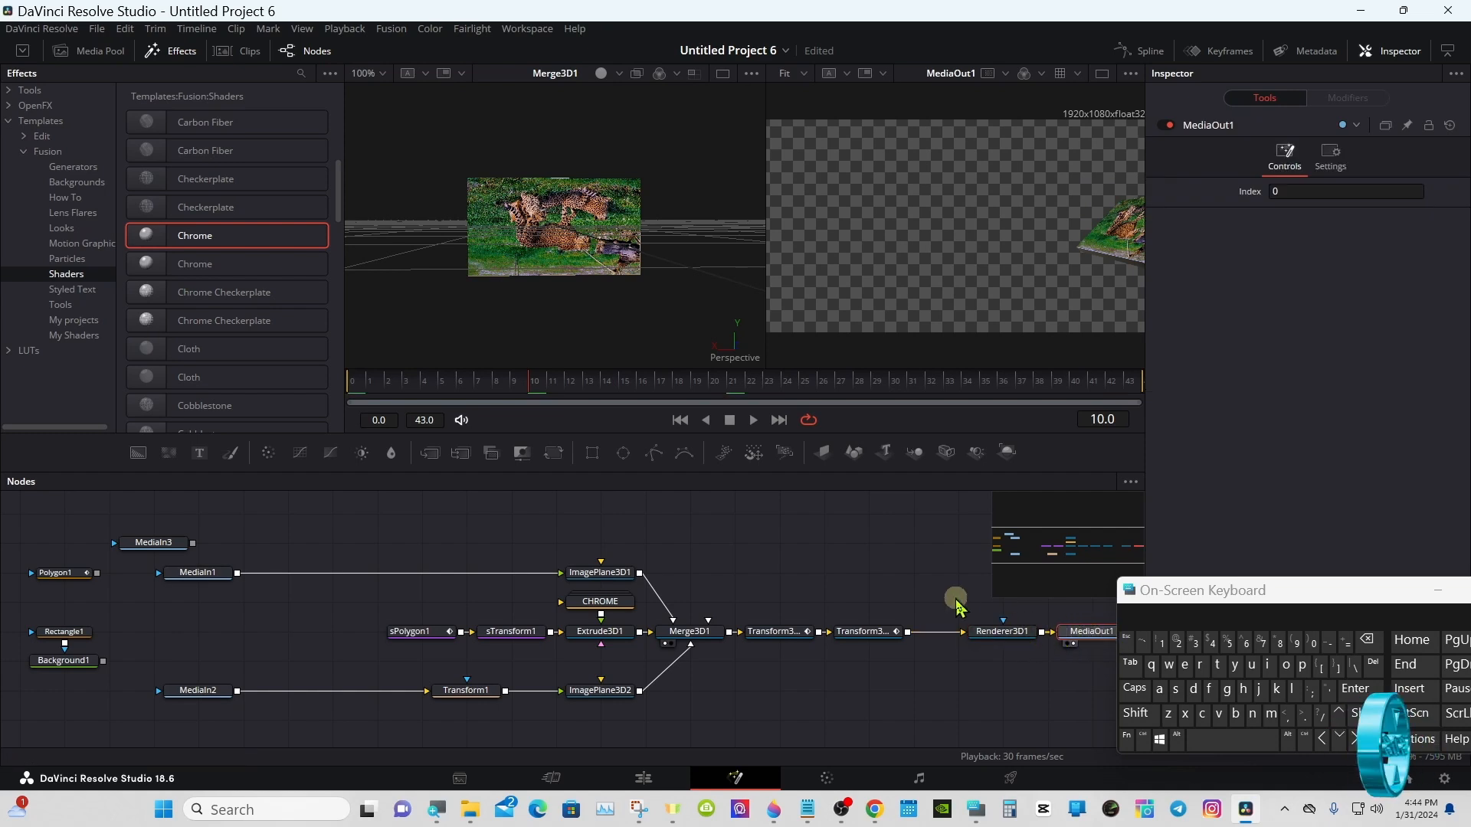
left_click_drag(1001, 640, 959, 635)
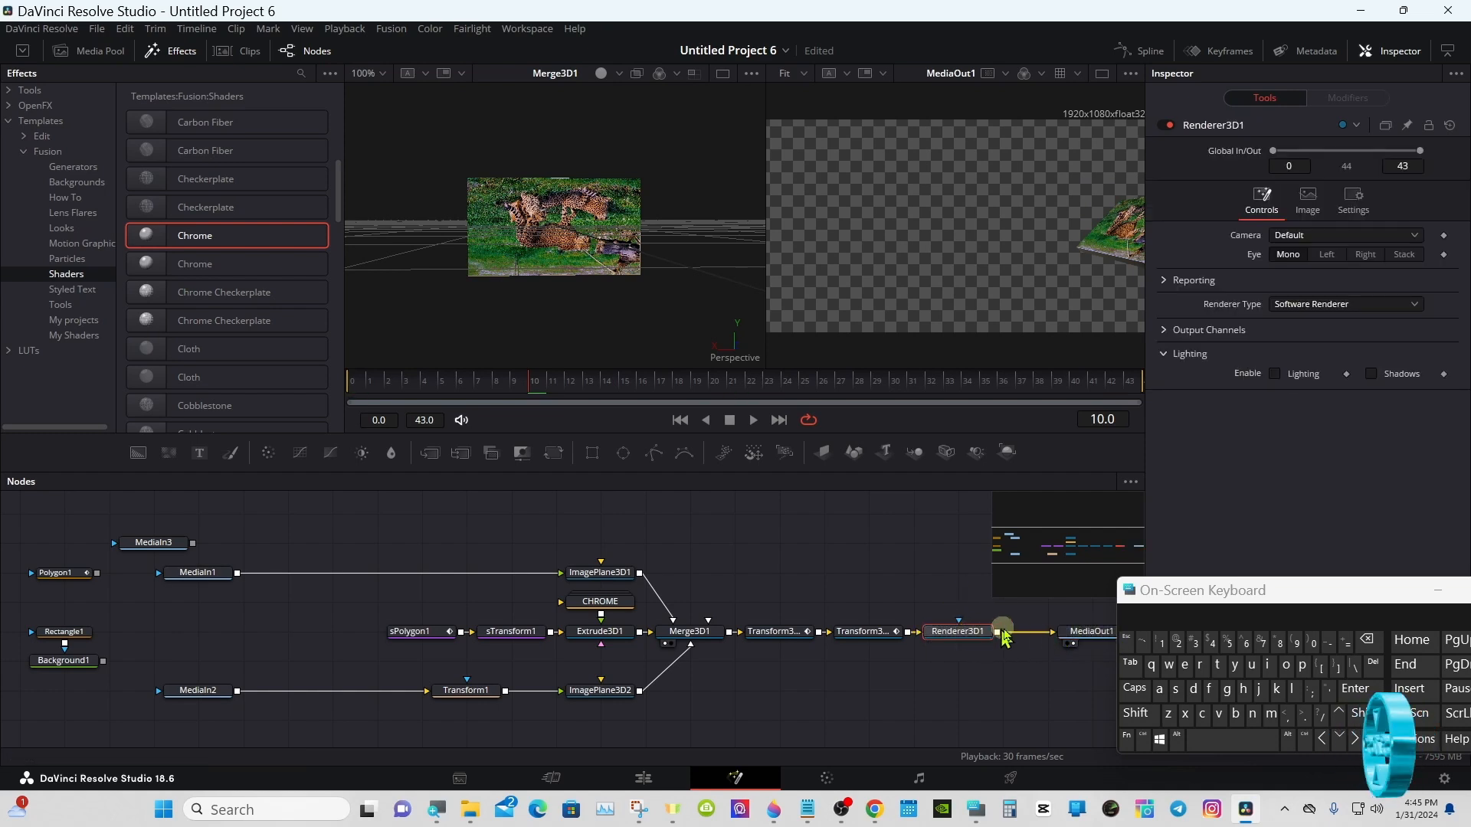
left_click_drag(1094, 639, 960, 515)
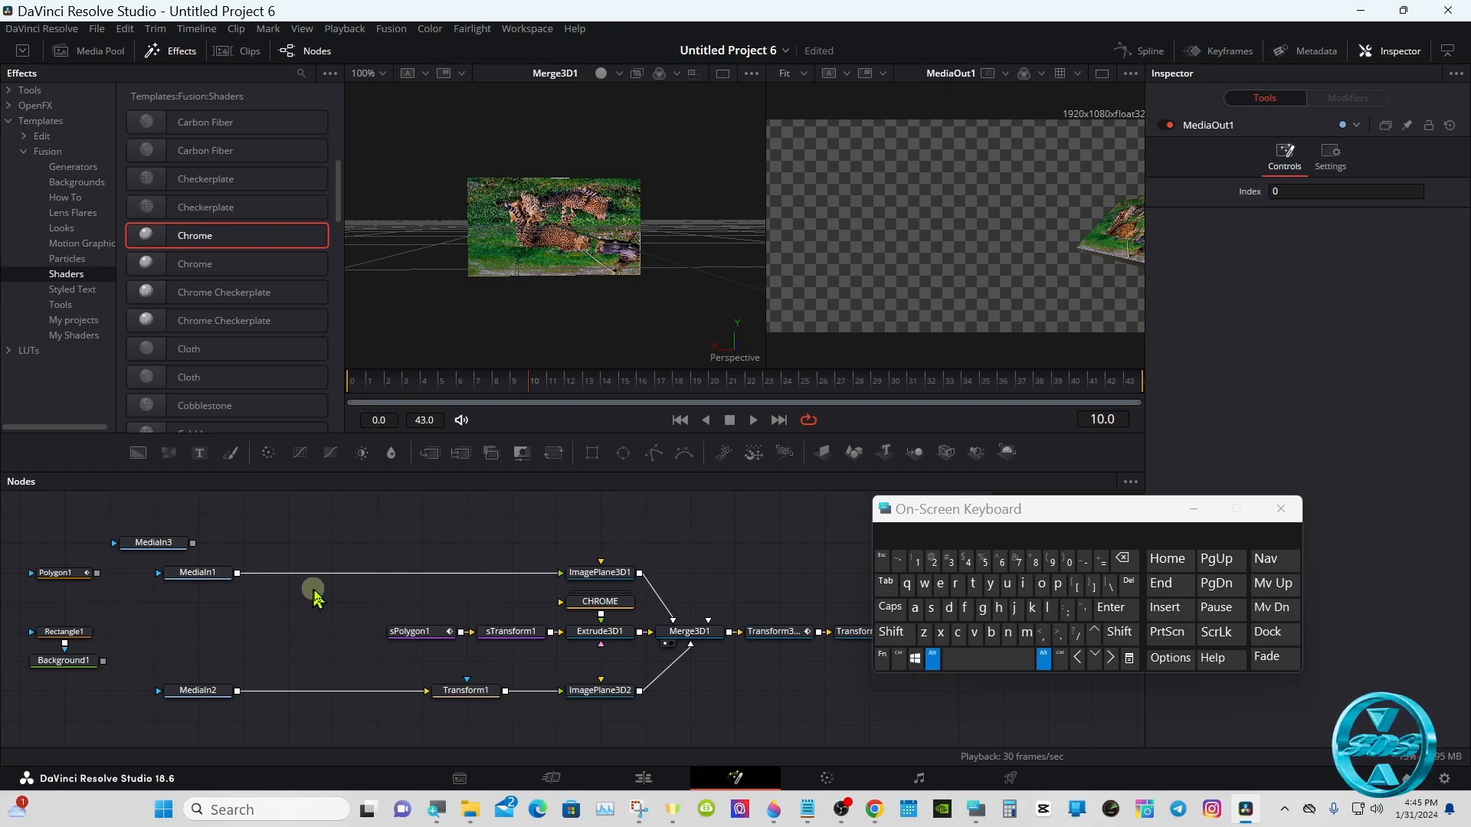
Add a pipe router between MediaIn1 and ImagePlane3D1 and another between MediaIn2 and Transform1, vertically aligned with each other.
left_click(341, 573, "alt")
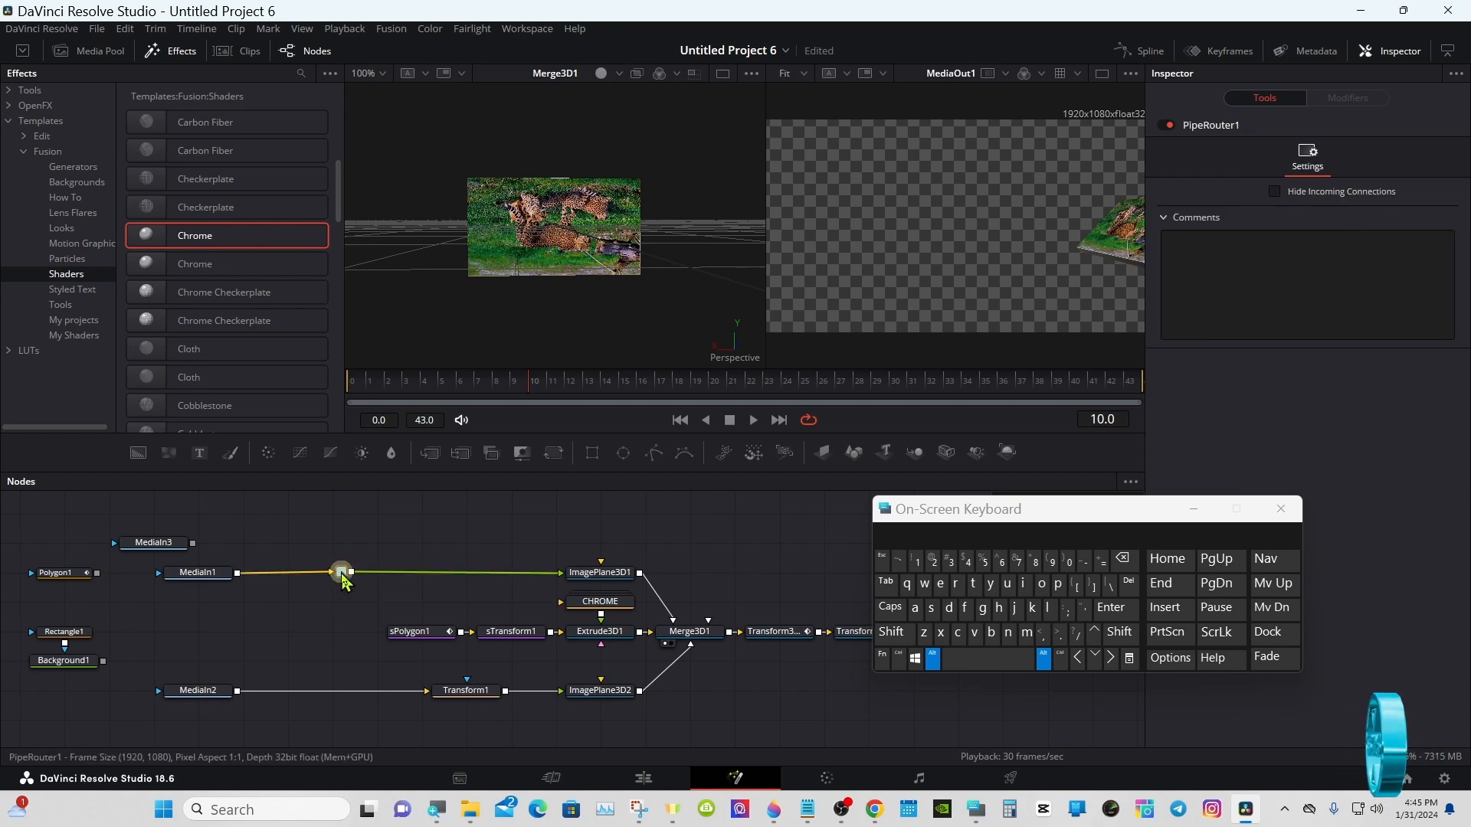
left_click(340, 690, "alt")
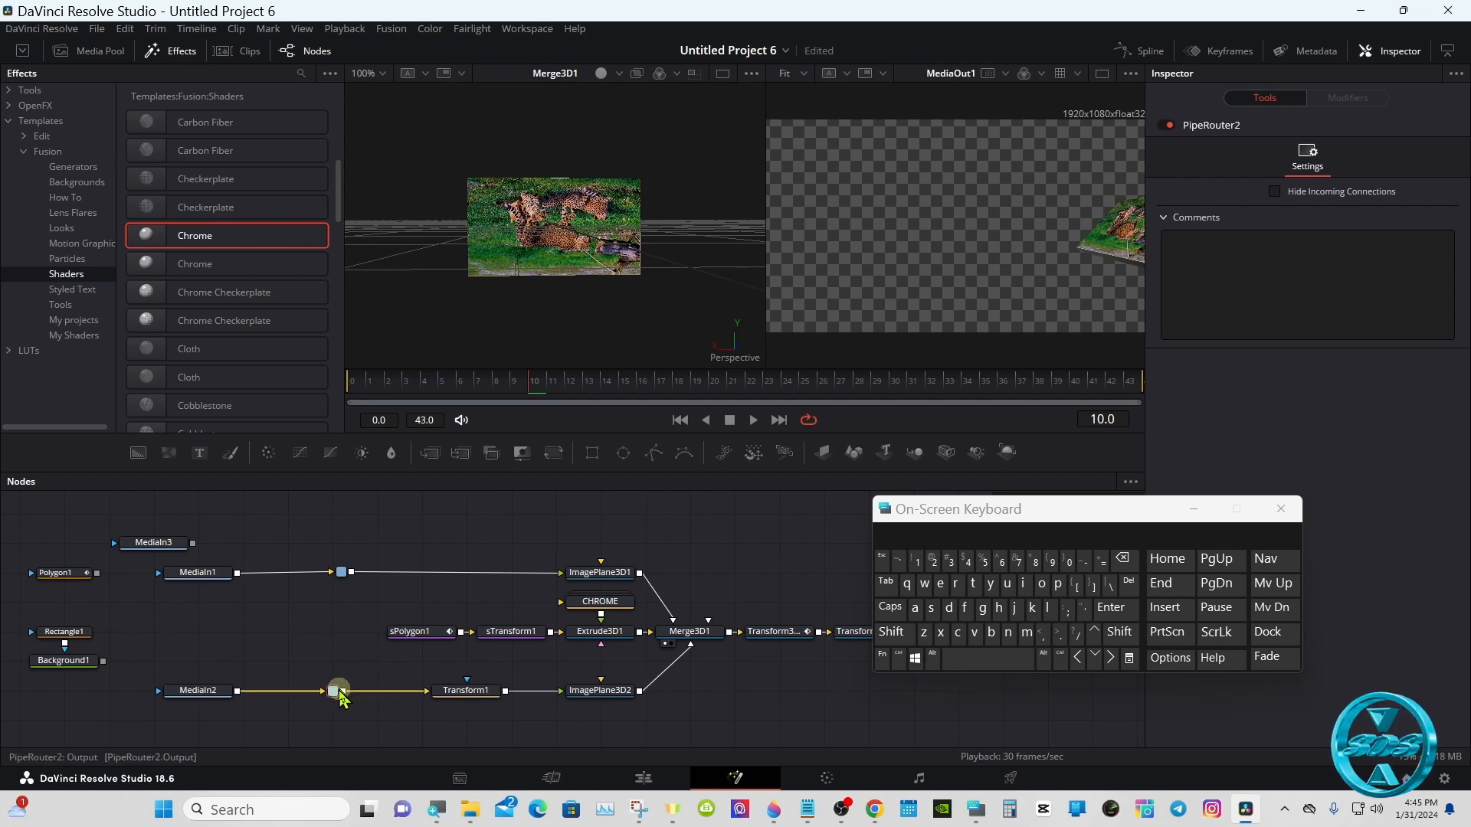
left_click(340, 574)
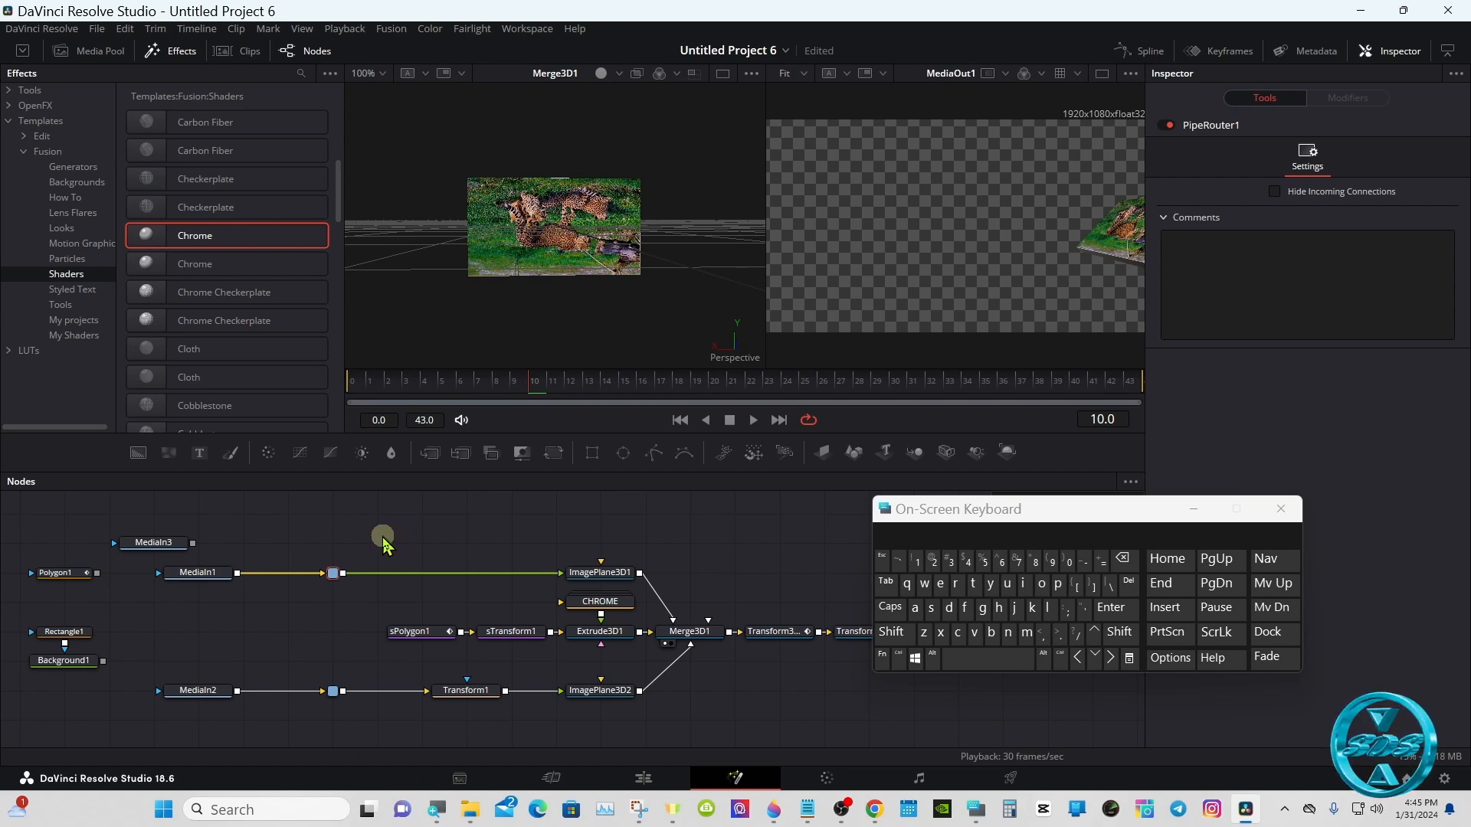
left_click_drag(895, 511, 1164, 507)
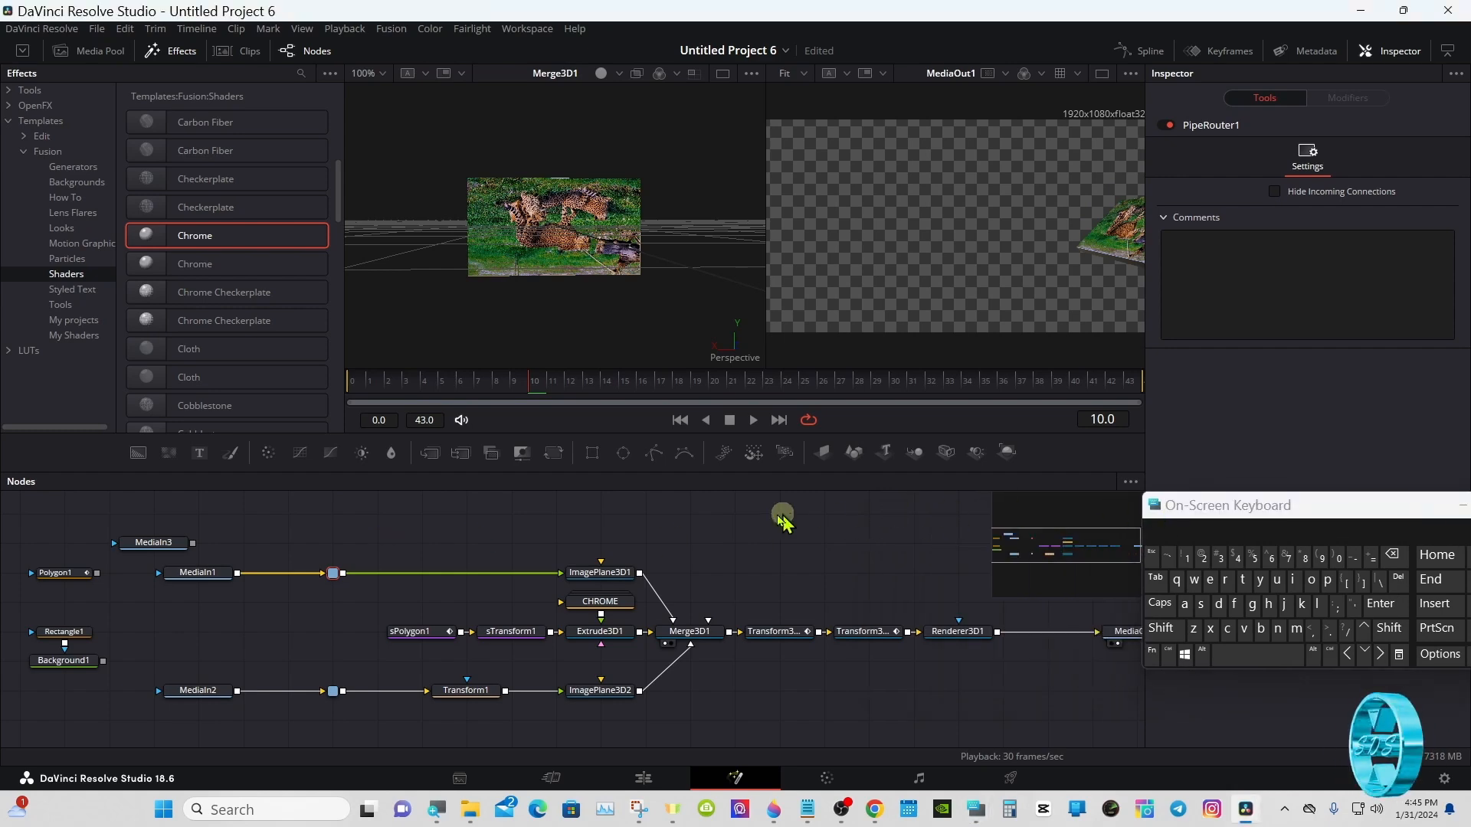
Play the composition from frame 0, stop it, and return to frame 0.
left_click_drag(511, 411, 353, 402)
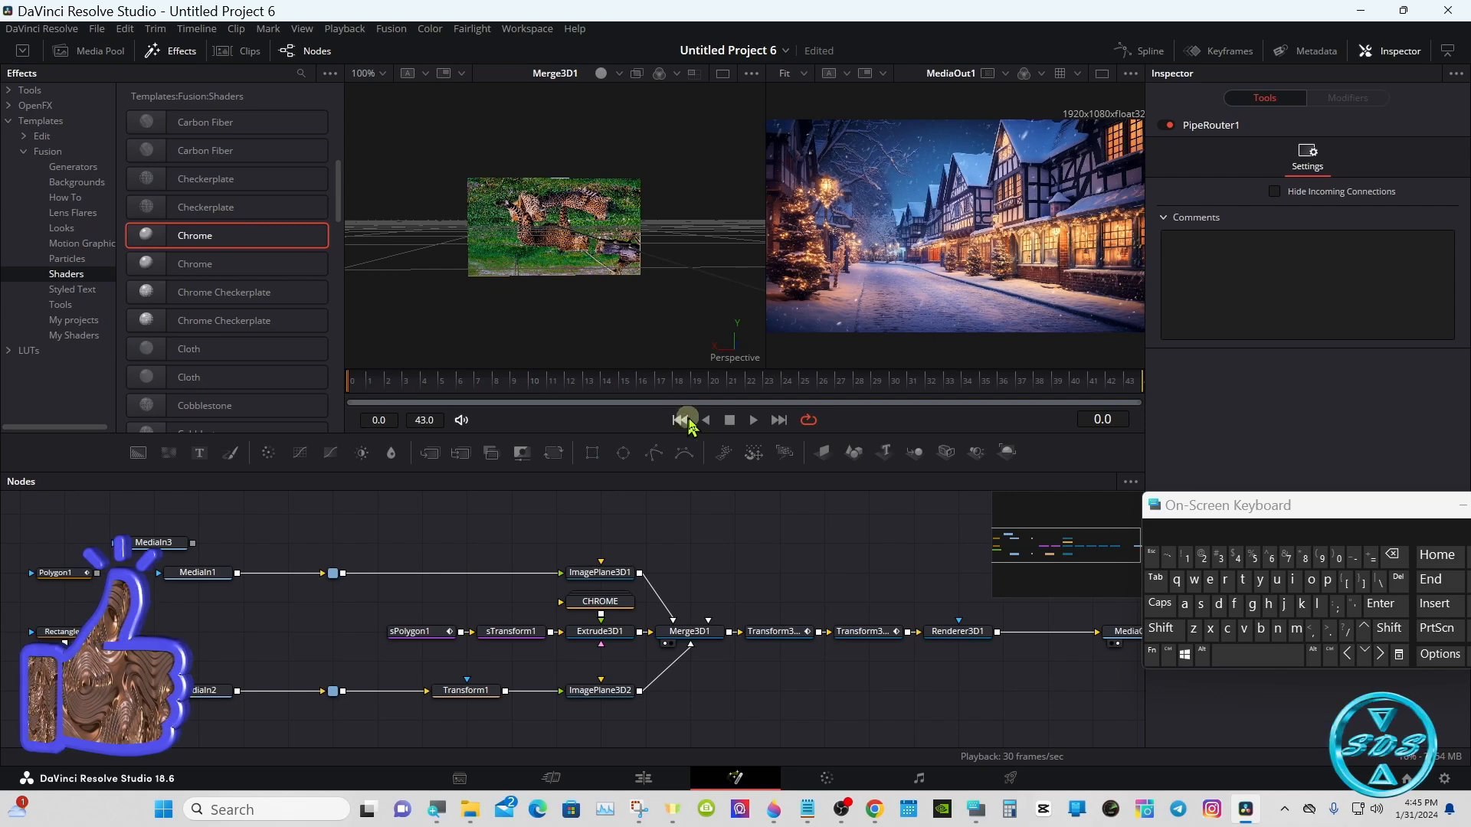
left_click(752, 419)
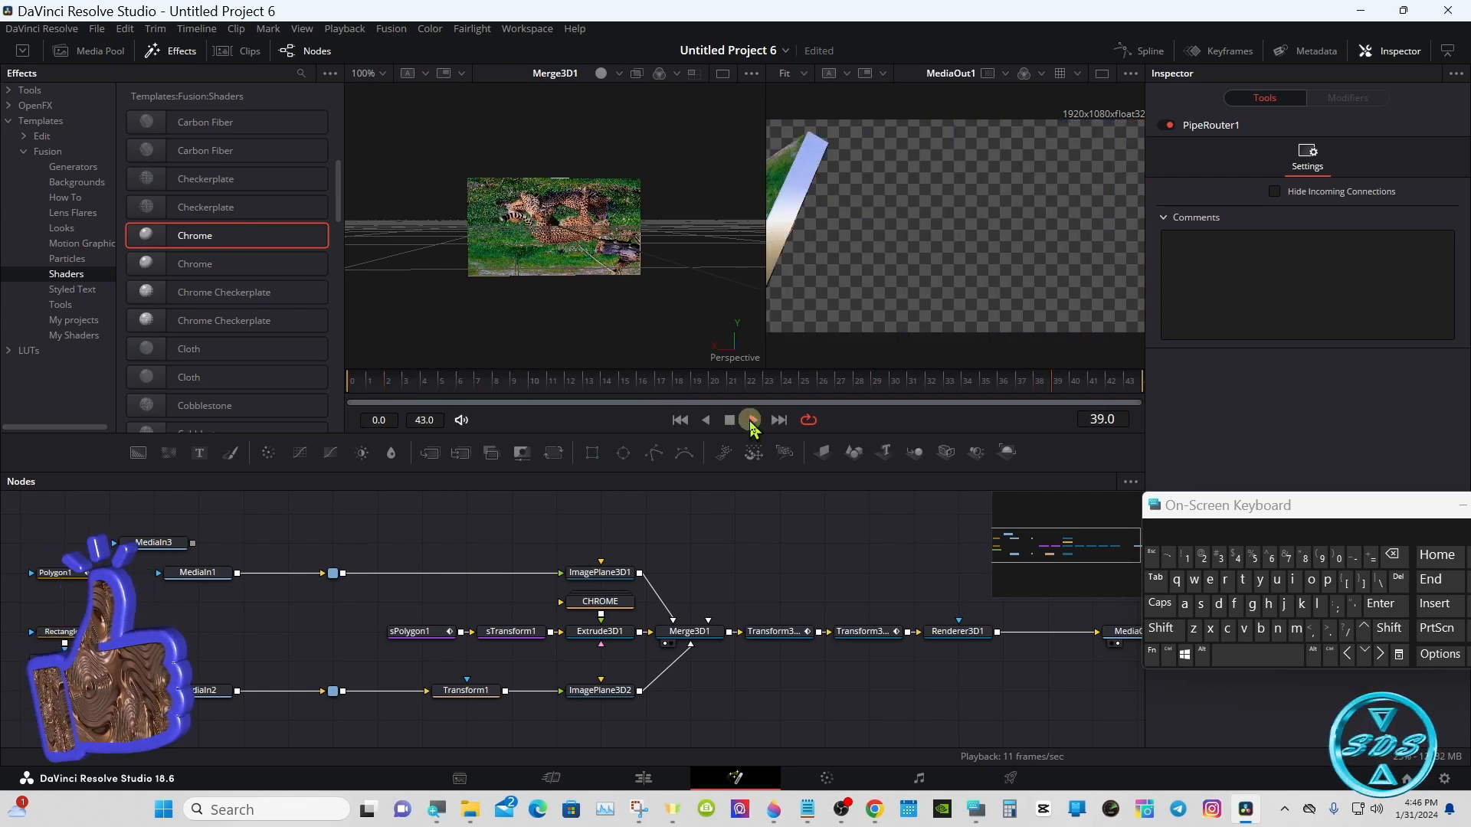
left_click(728, 421)
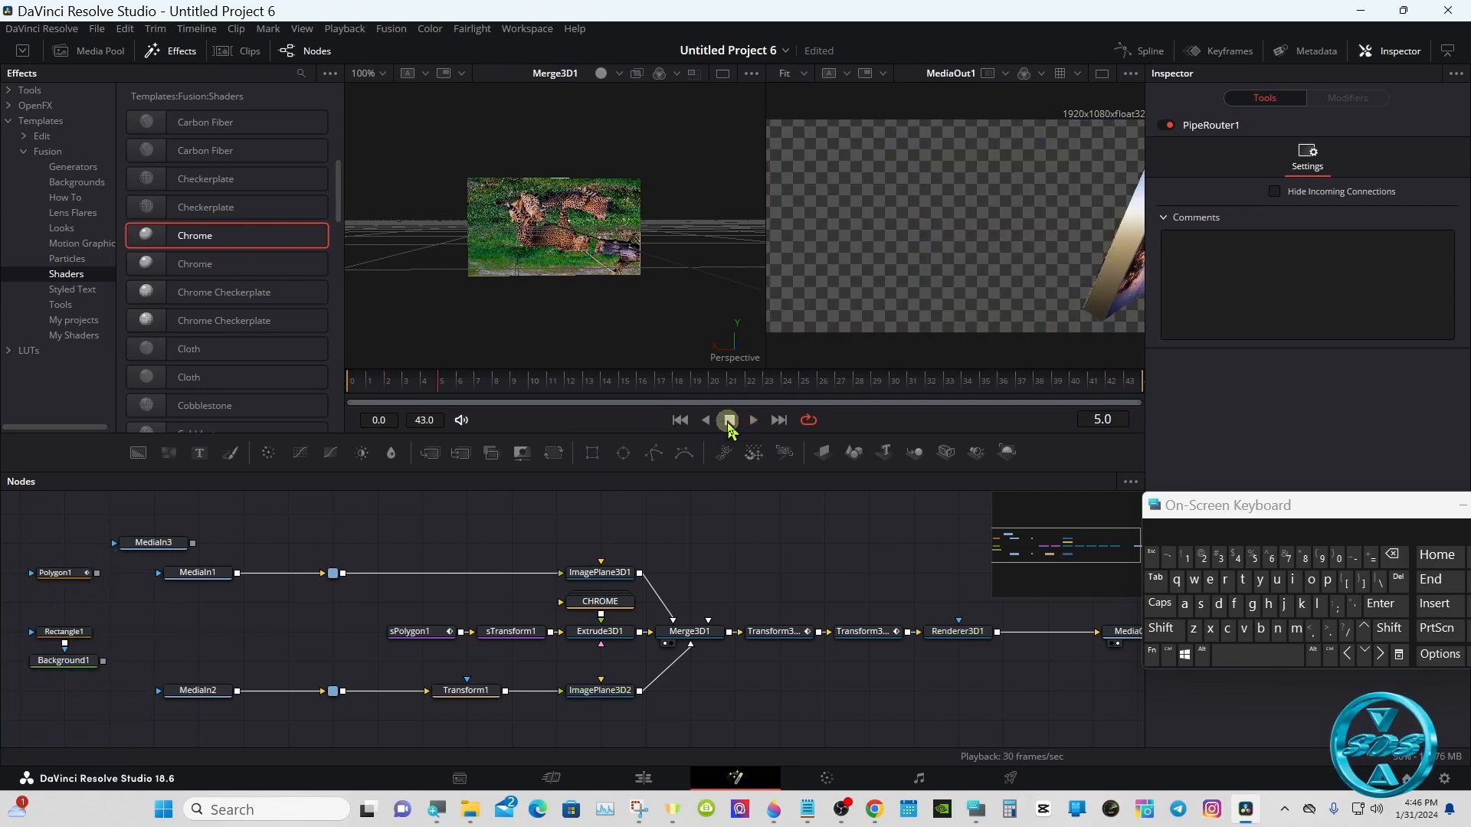
left_click(370, 383)
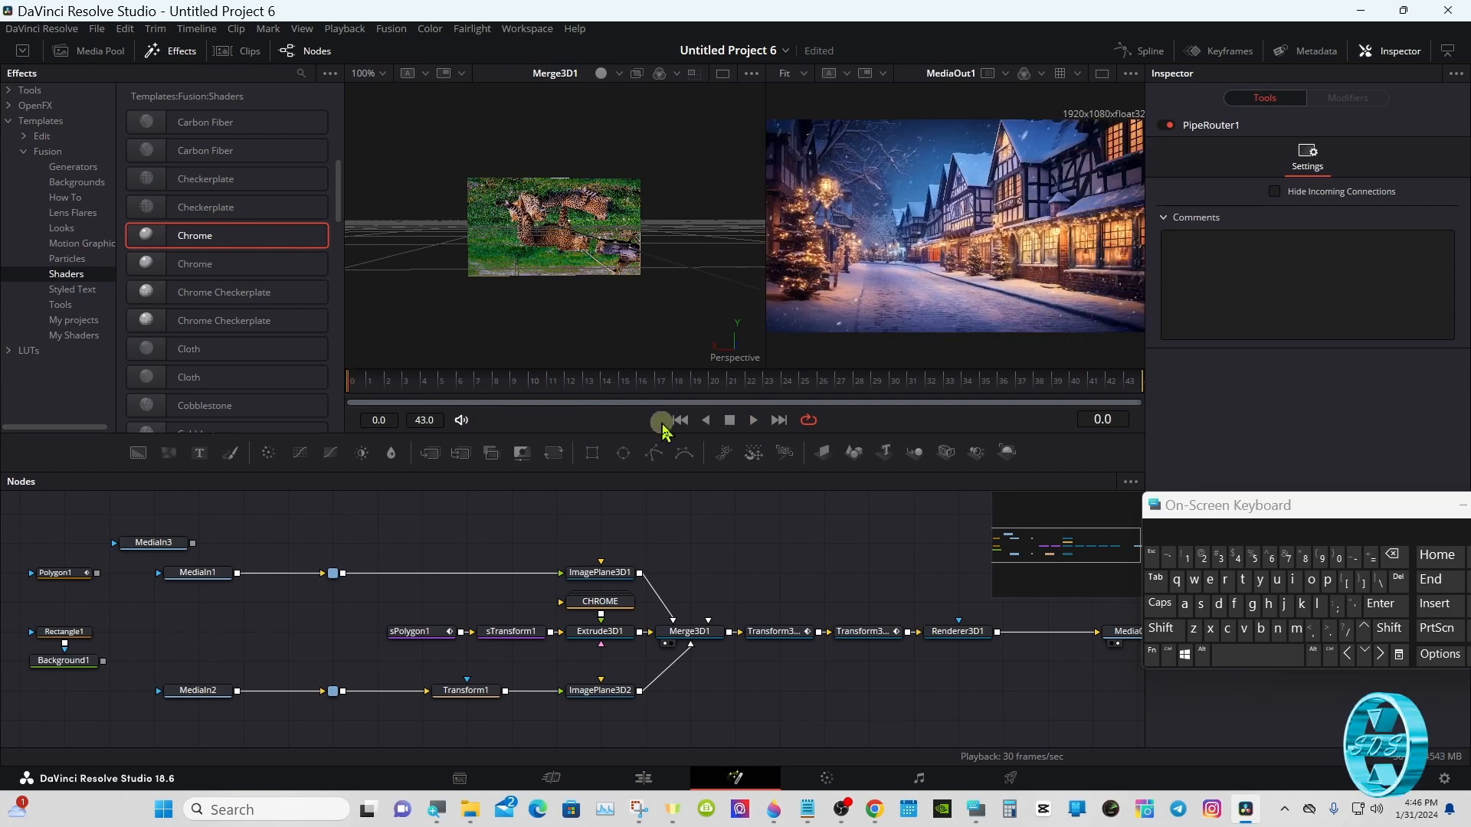
Select all nodes from the two pipe routers through Renderer3D1, excluding the MediaIn and MediaOut nodes, and create a macro from them.
left_click_drag(290, 521, 972, 710)
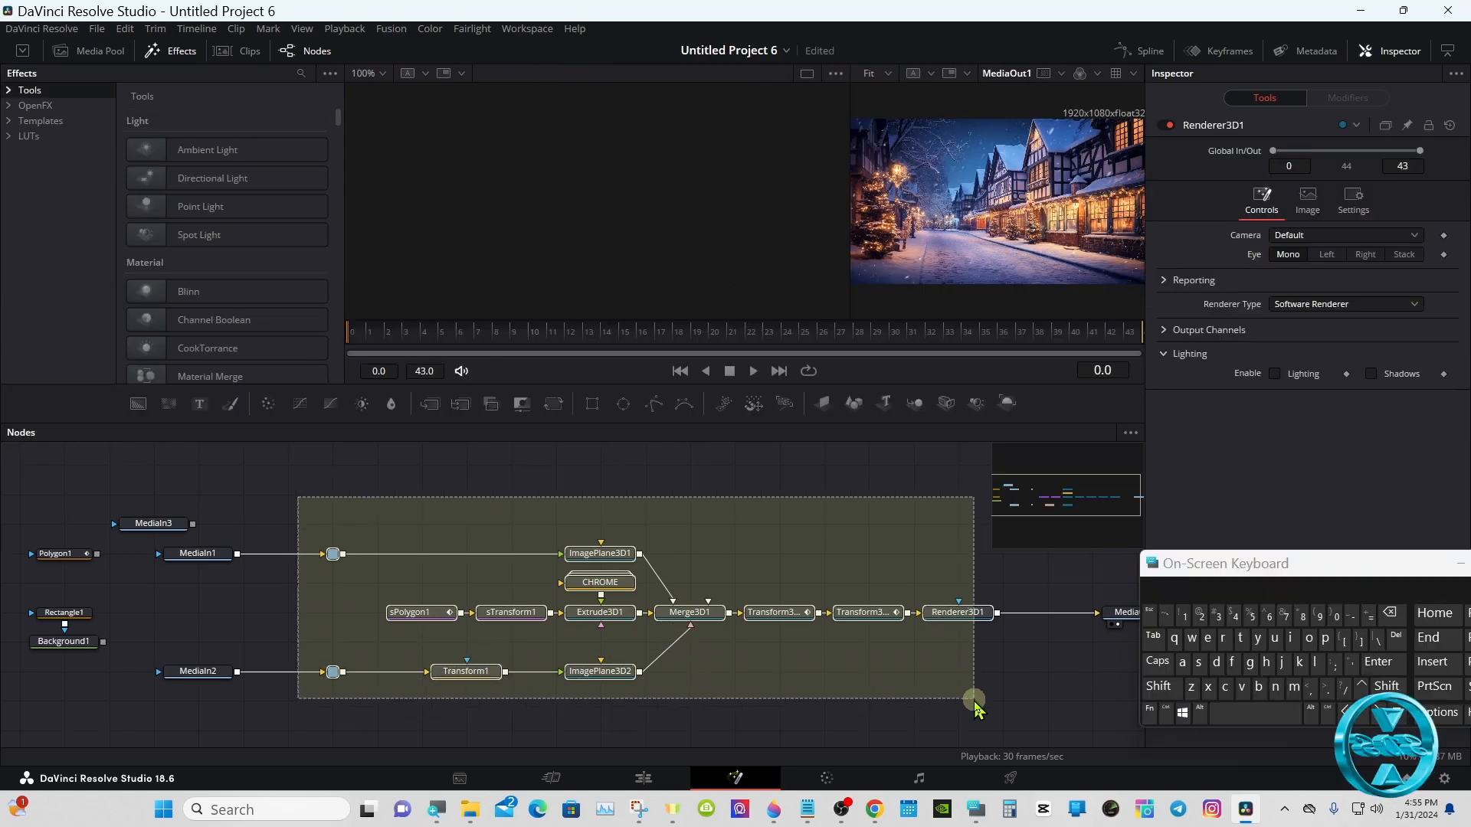
left_click_drag(968, 699, 980, 708)
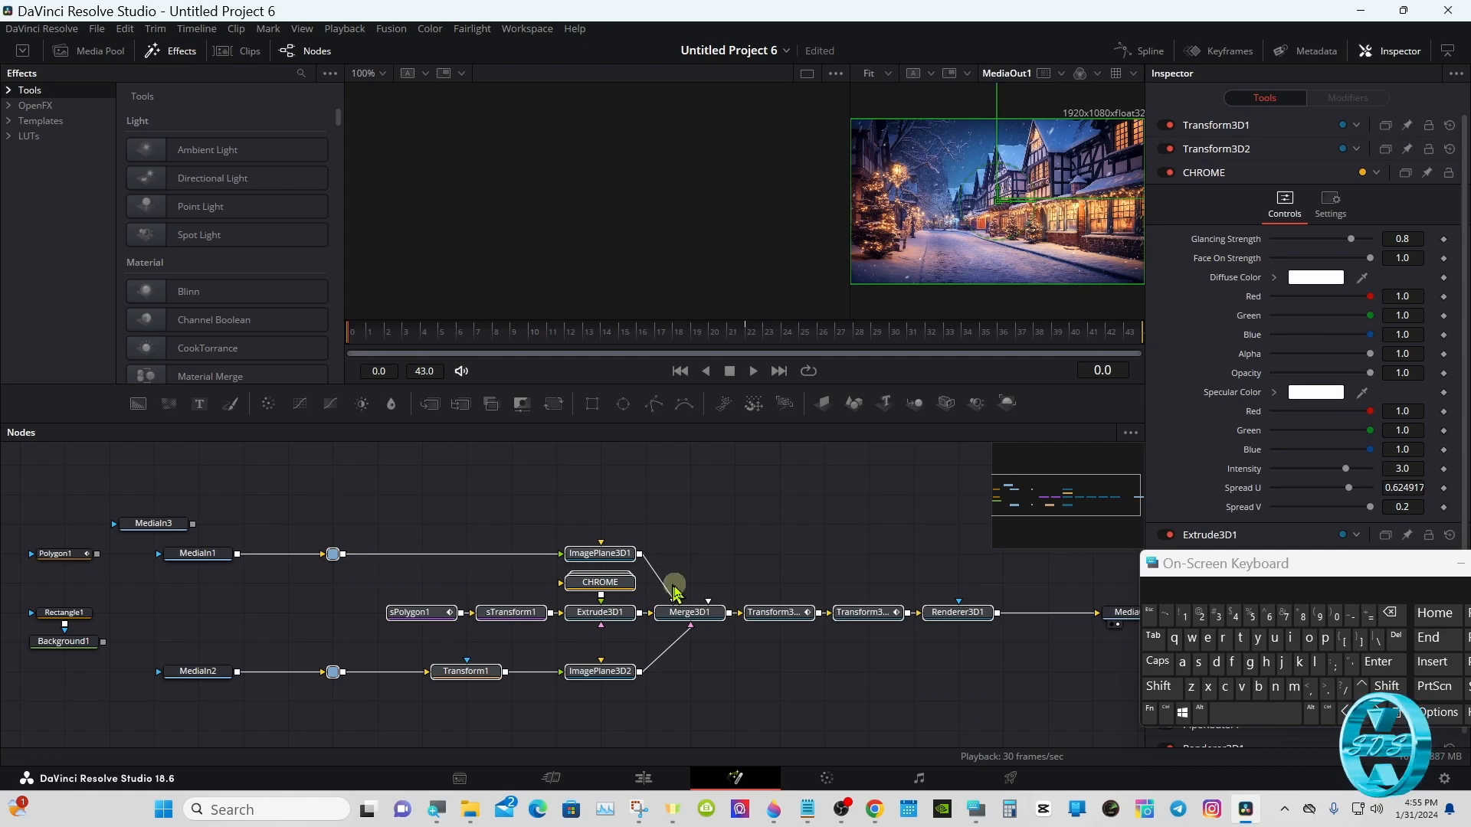
right_click(708, 621)
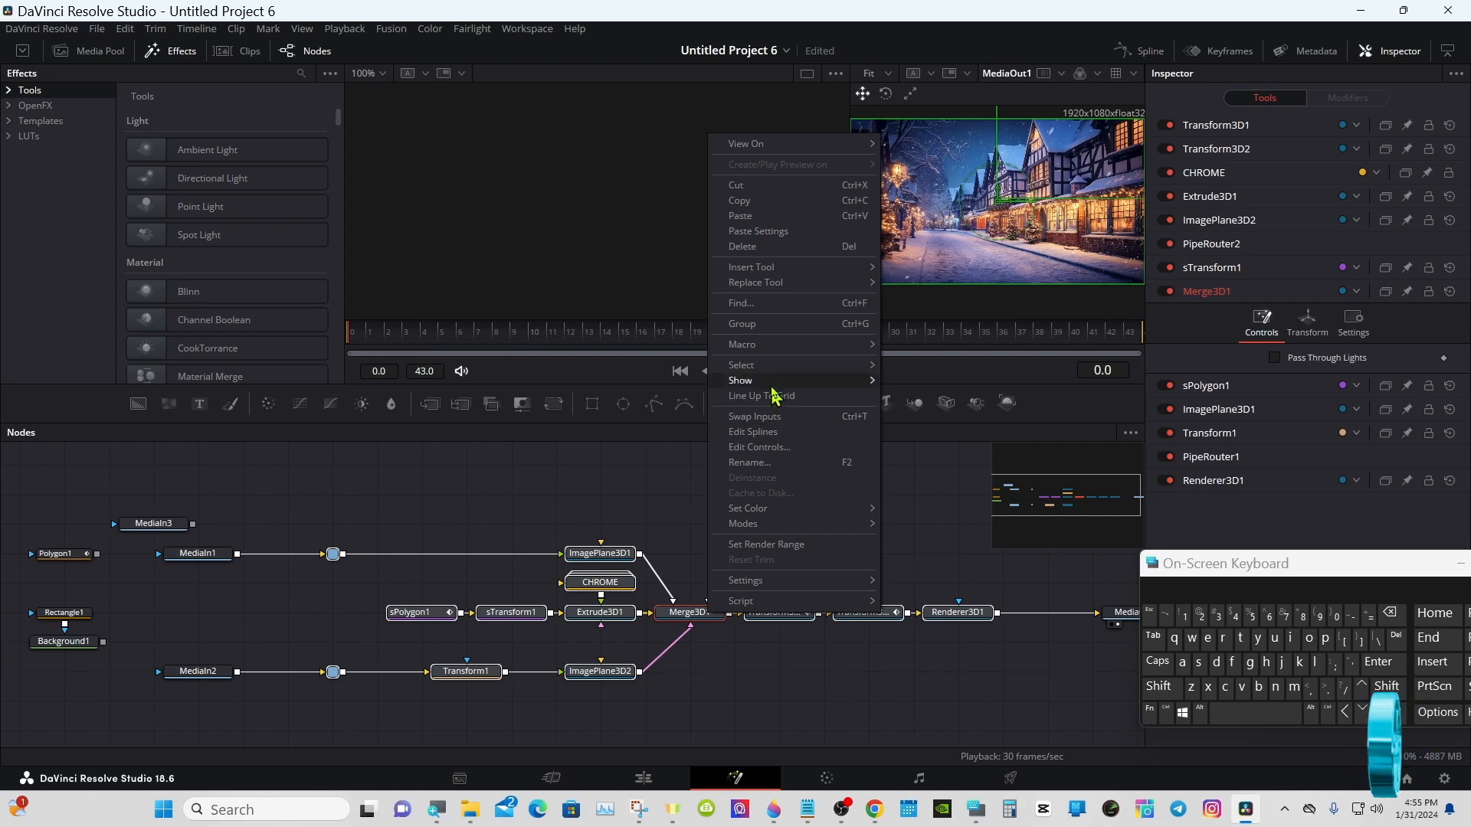
mouse_move(801, 351)
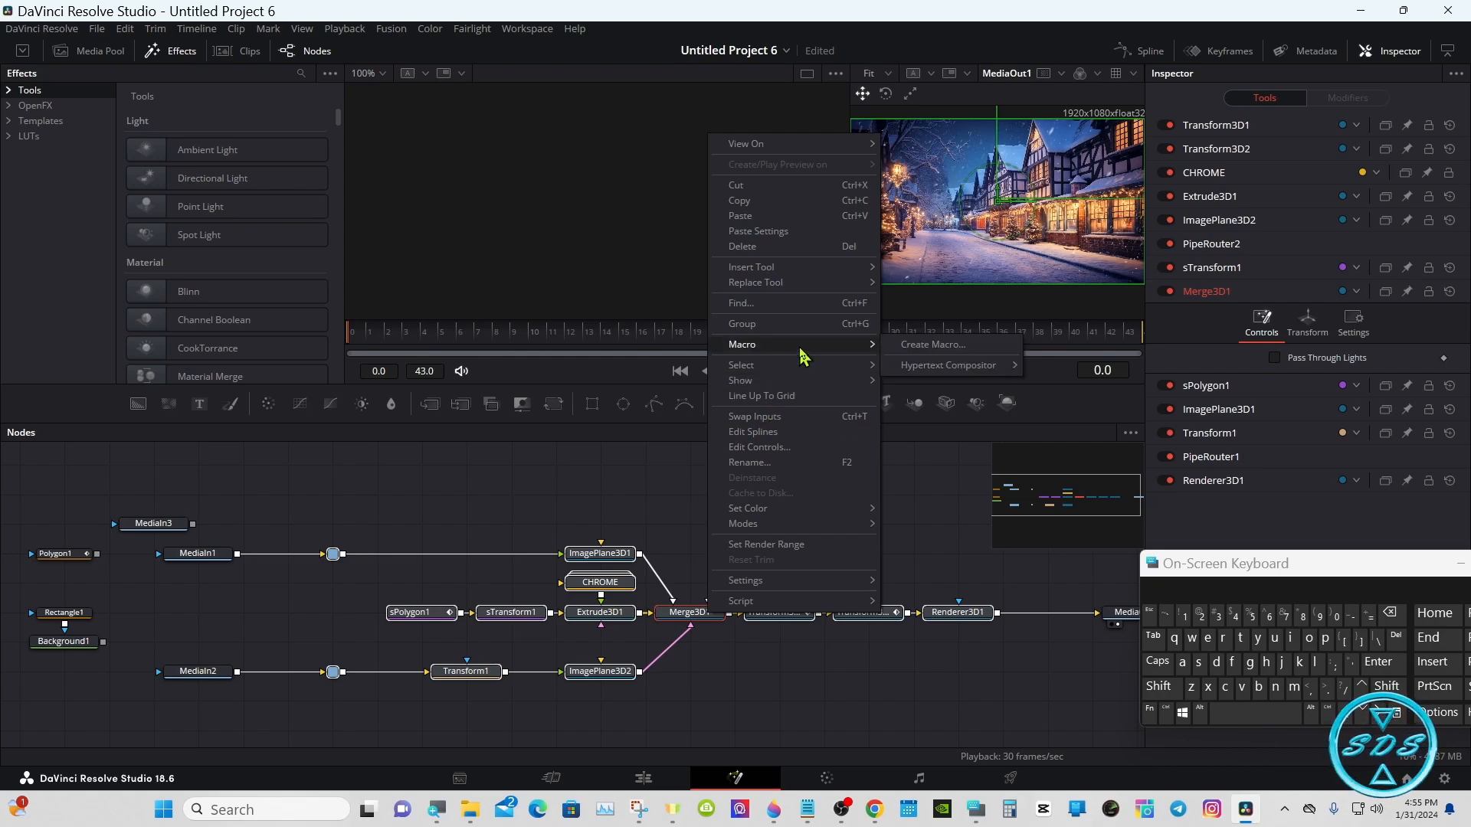
left_click(918, 349)
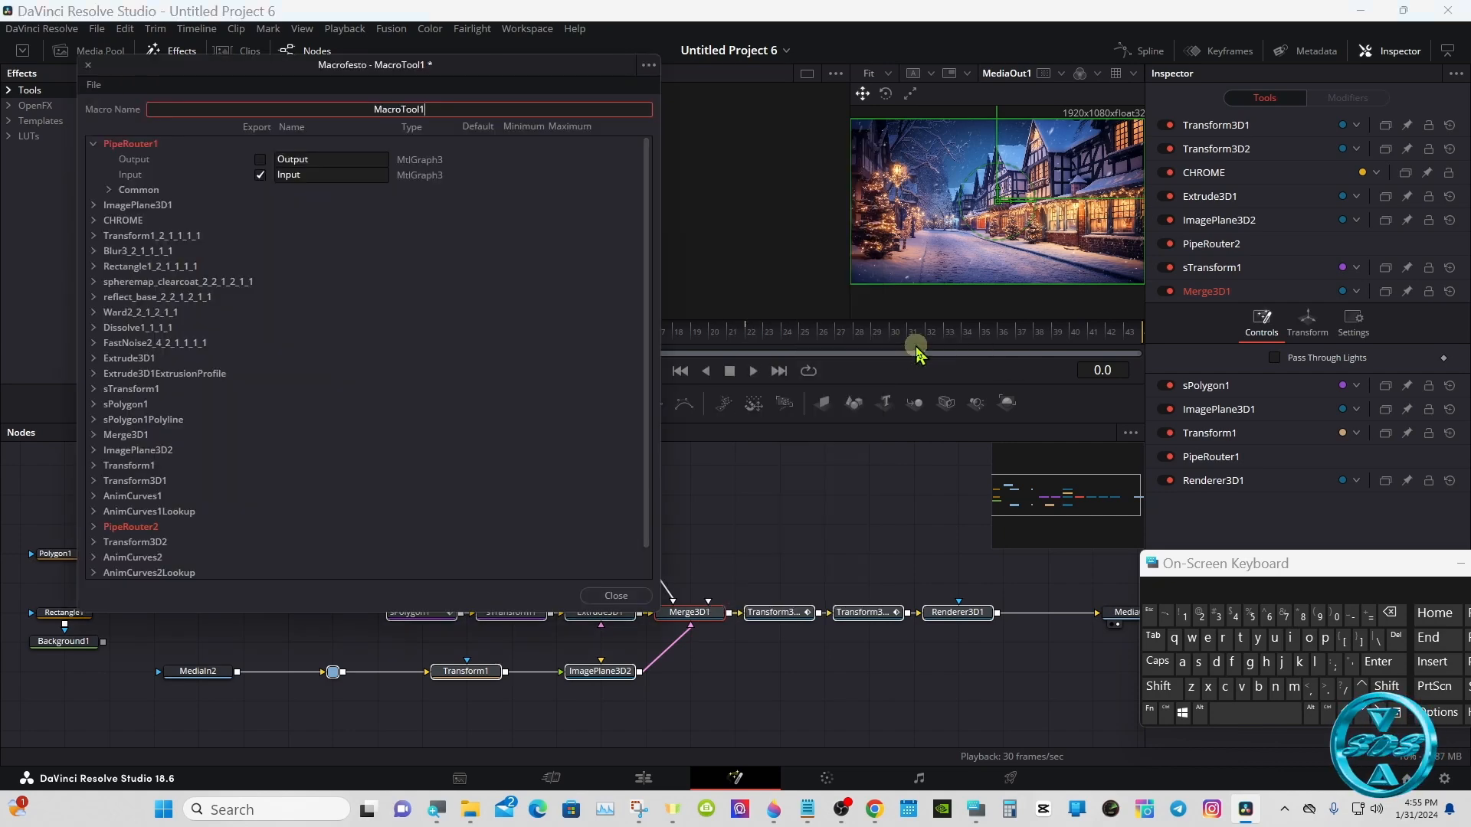
Name the macro "3D Round test".
left_click_drag(268, 77, 596, 186)
left_click_drag(1283, 588, 946, 494)
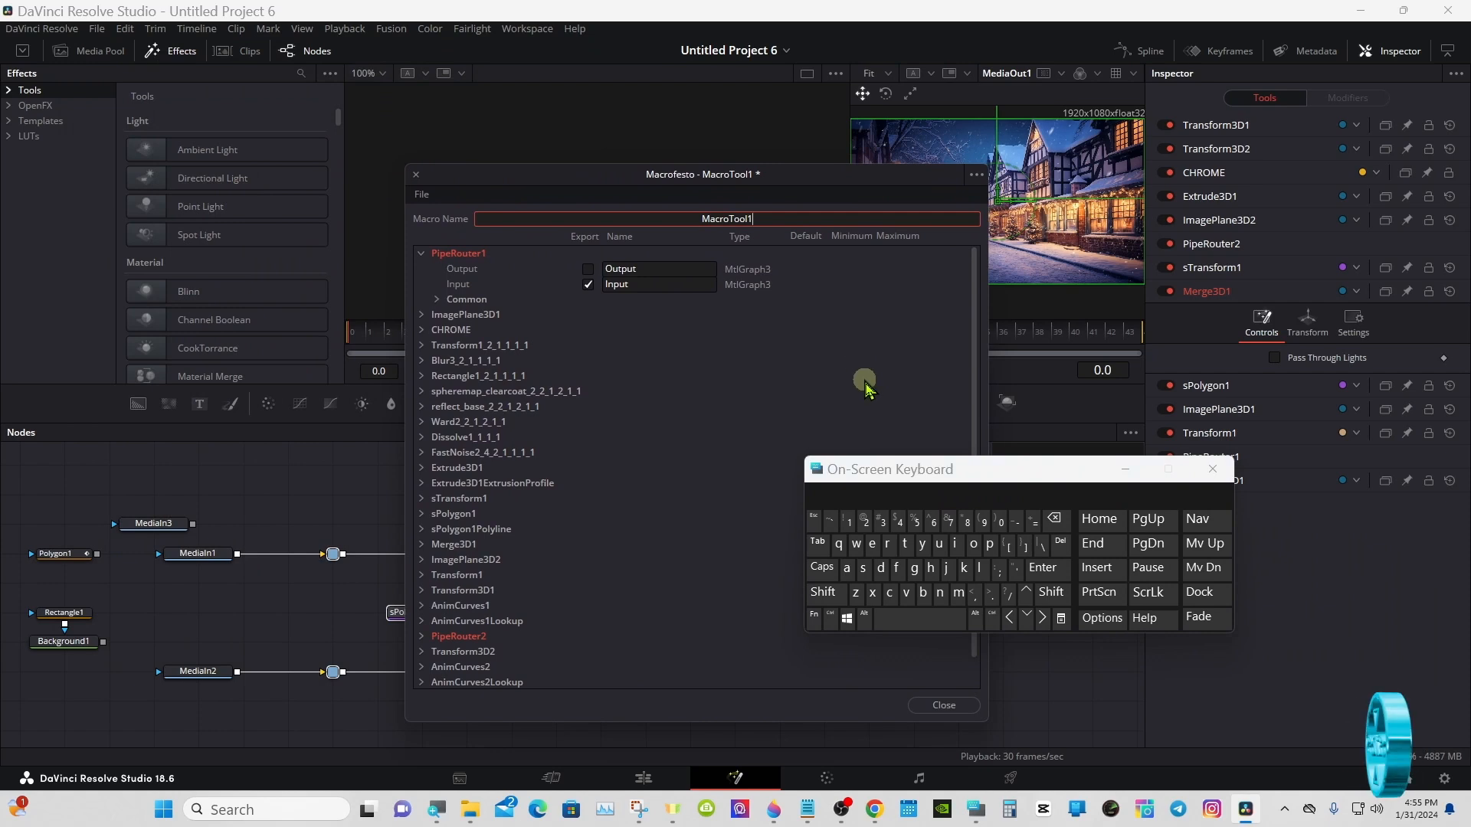
left_click(1057, 526)
left_click(1057, 525)
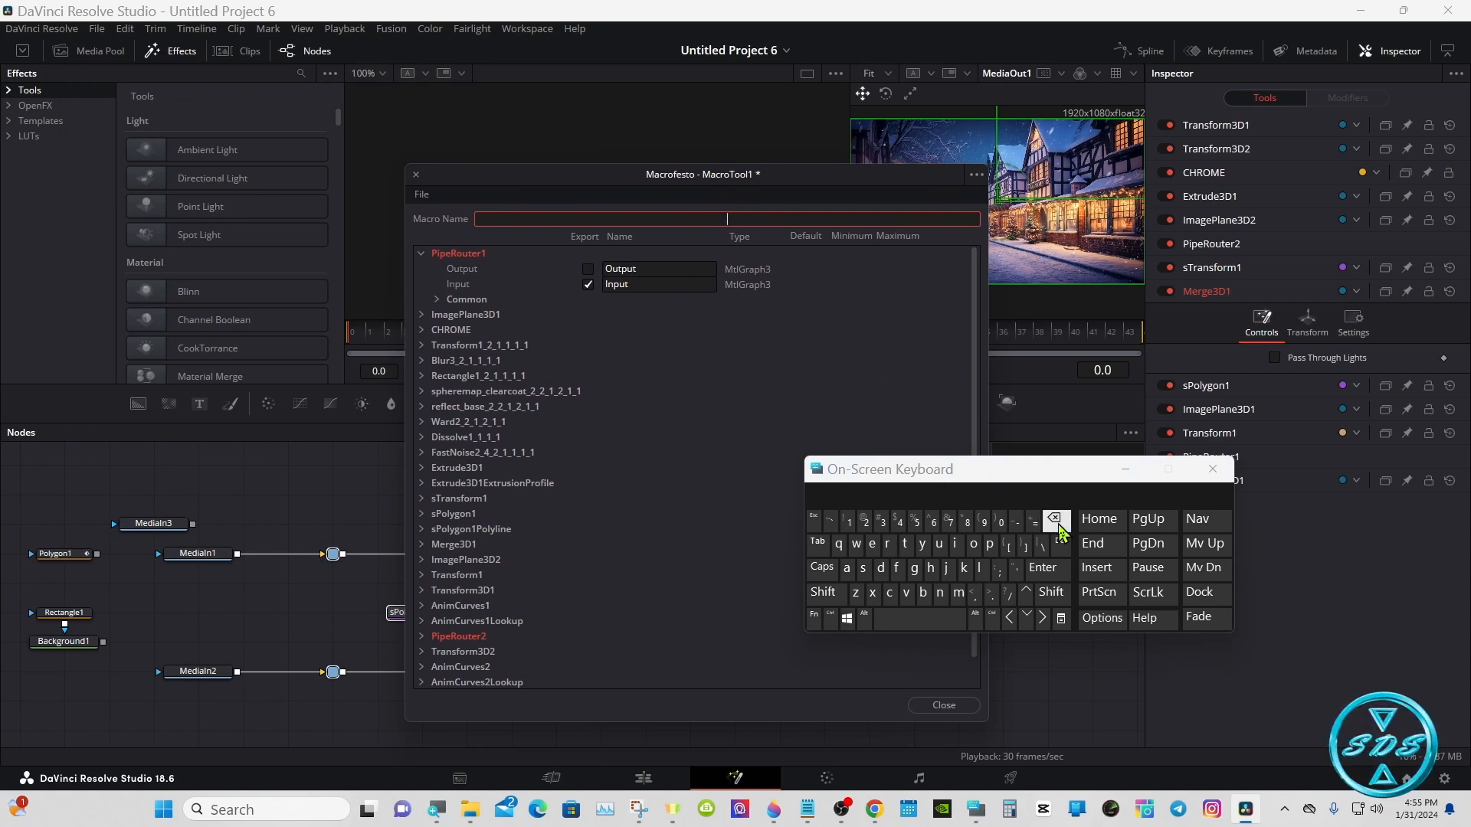
left_click(823, 593)
left_click(823, 594)
left_click(880, 521)
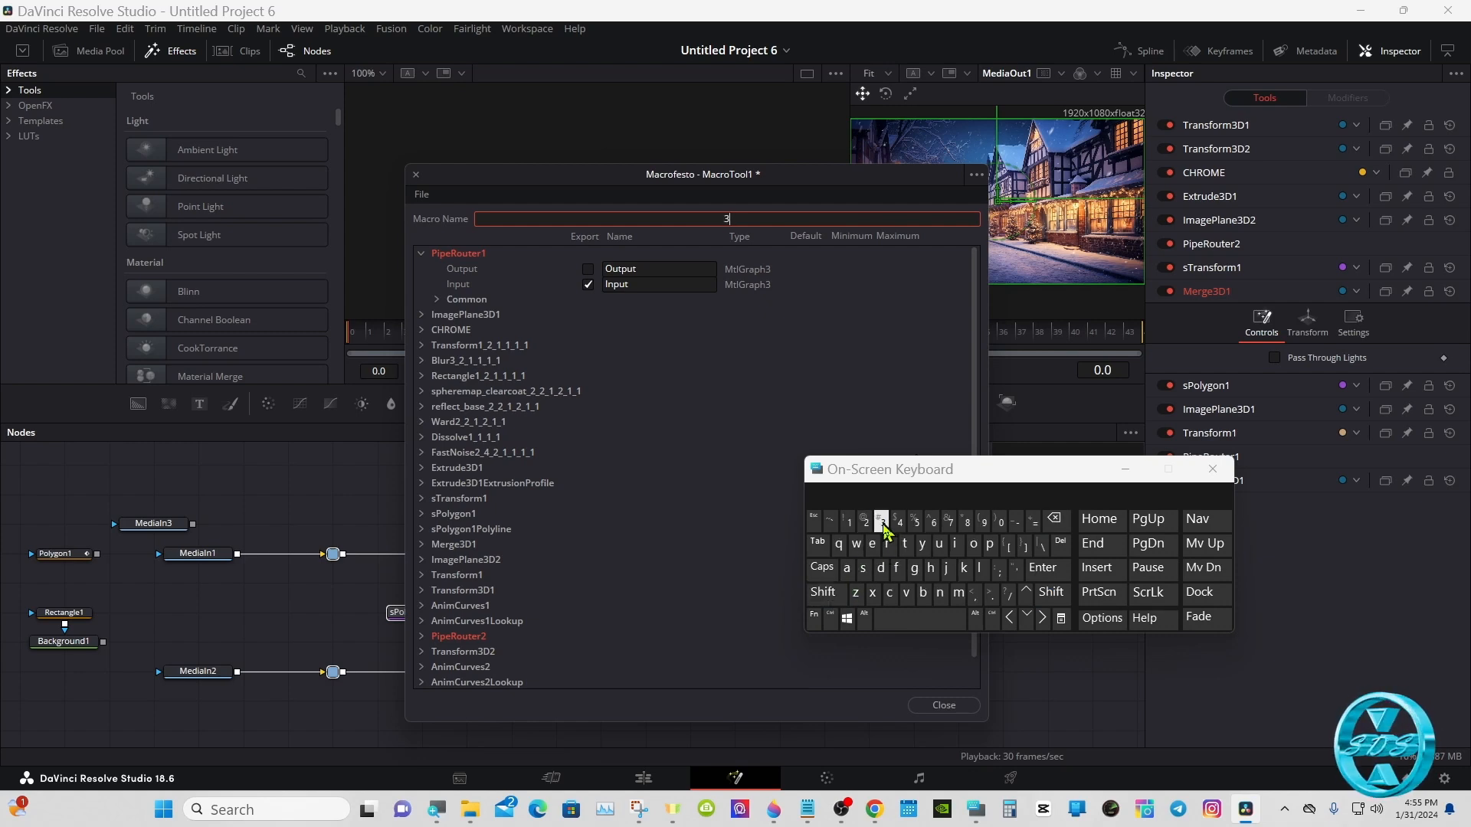
left_click(823, 594)
left_click(880, 571)
left_click(892, 618)
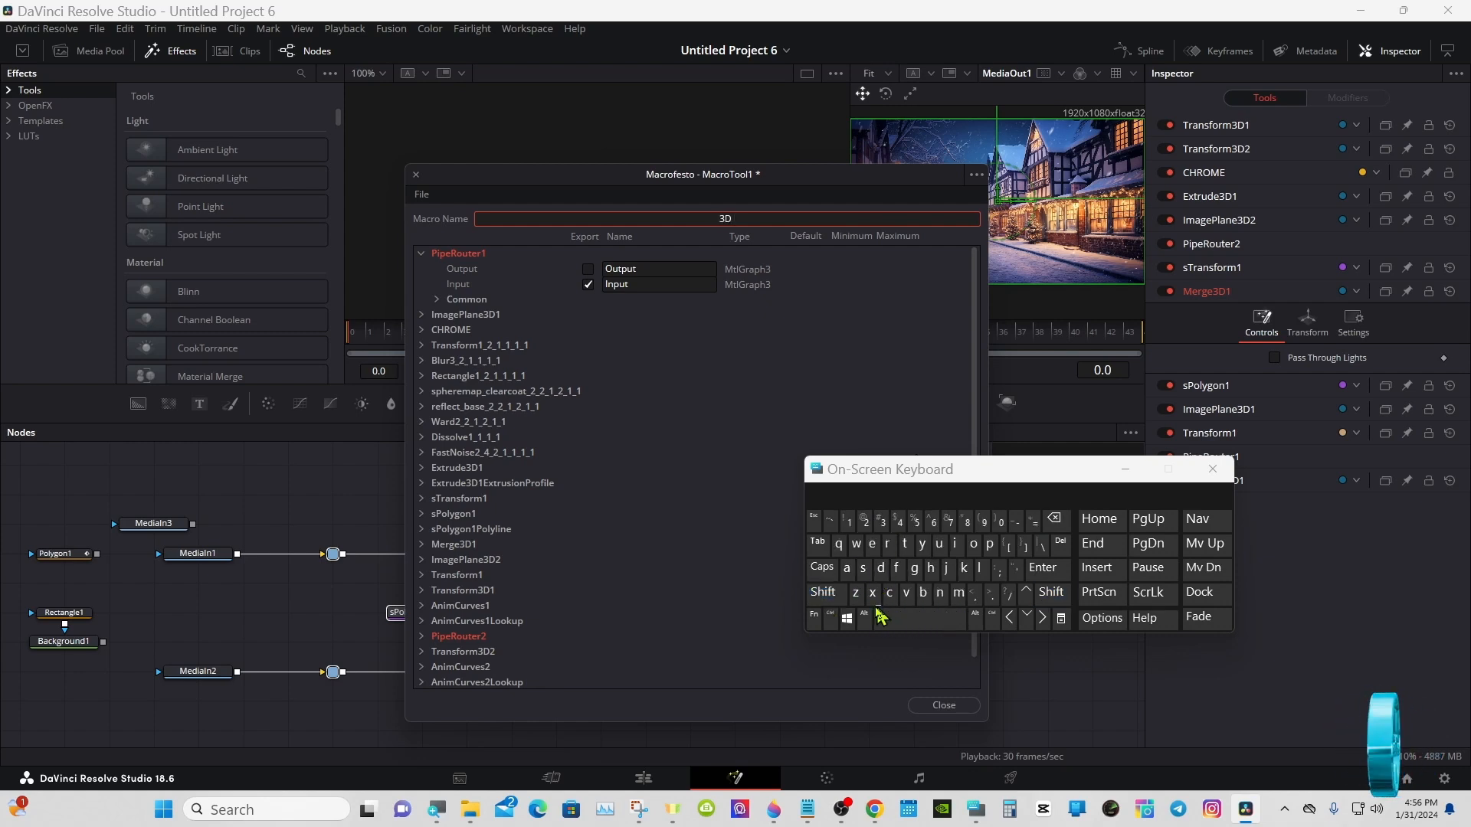
left_click(823, 593)
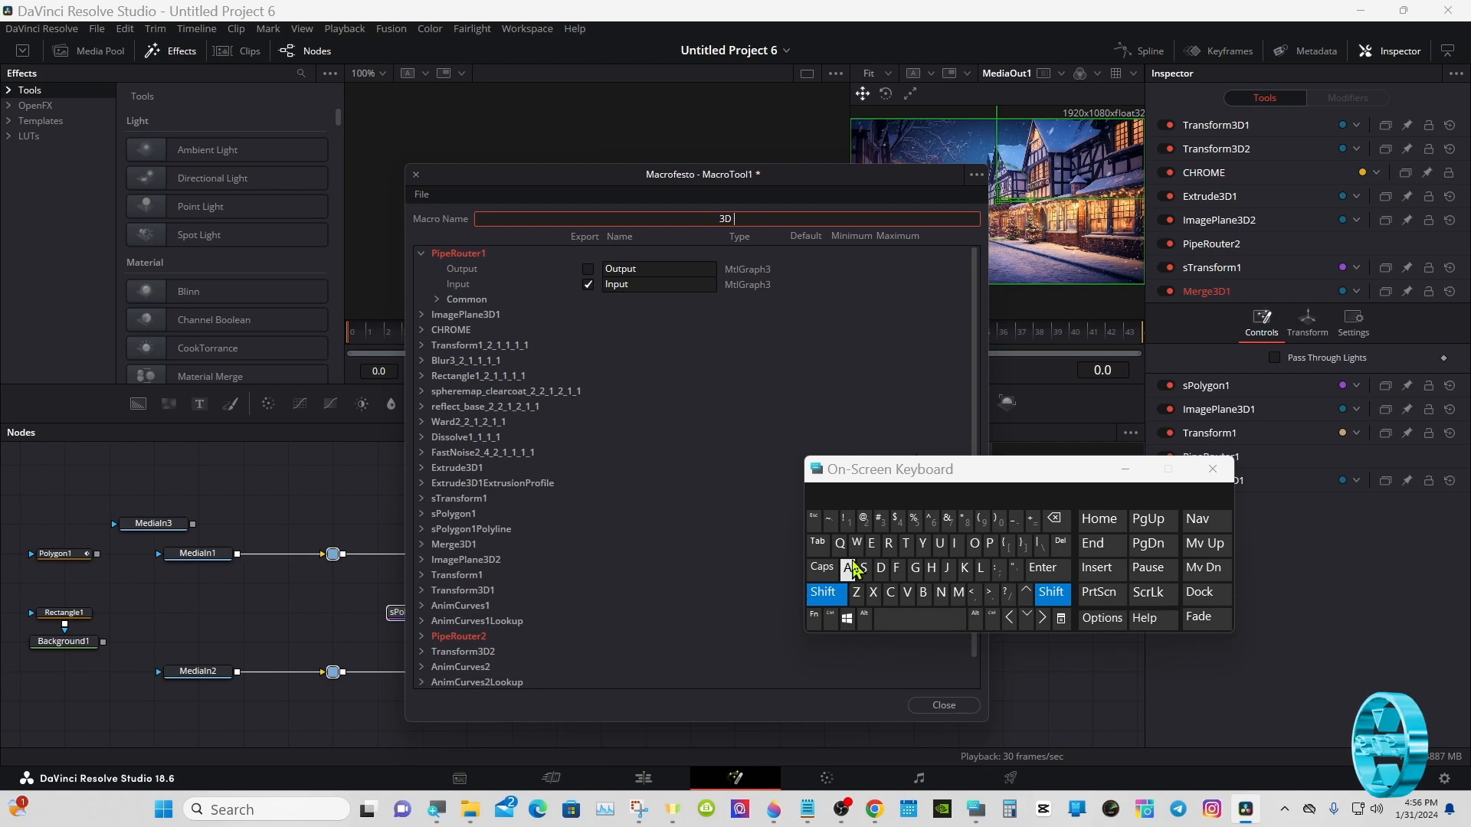
left_click(887, 543)
left_click(973, 544)
left_click(939, 544)
left_click(823, 492)
left_click(904, 544)
left_click(872, 544)
left_click(862, 568)
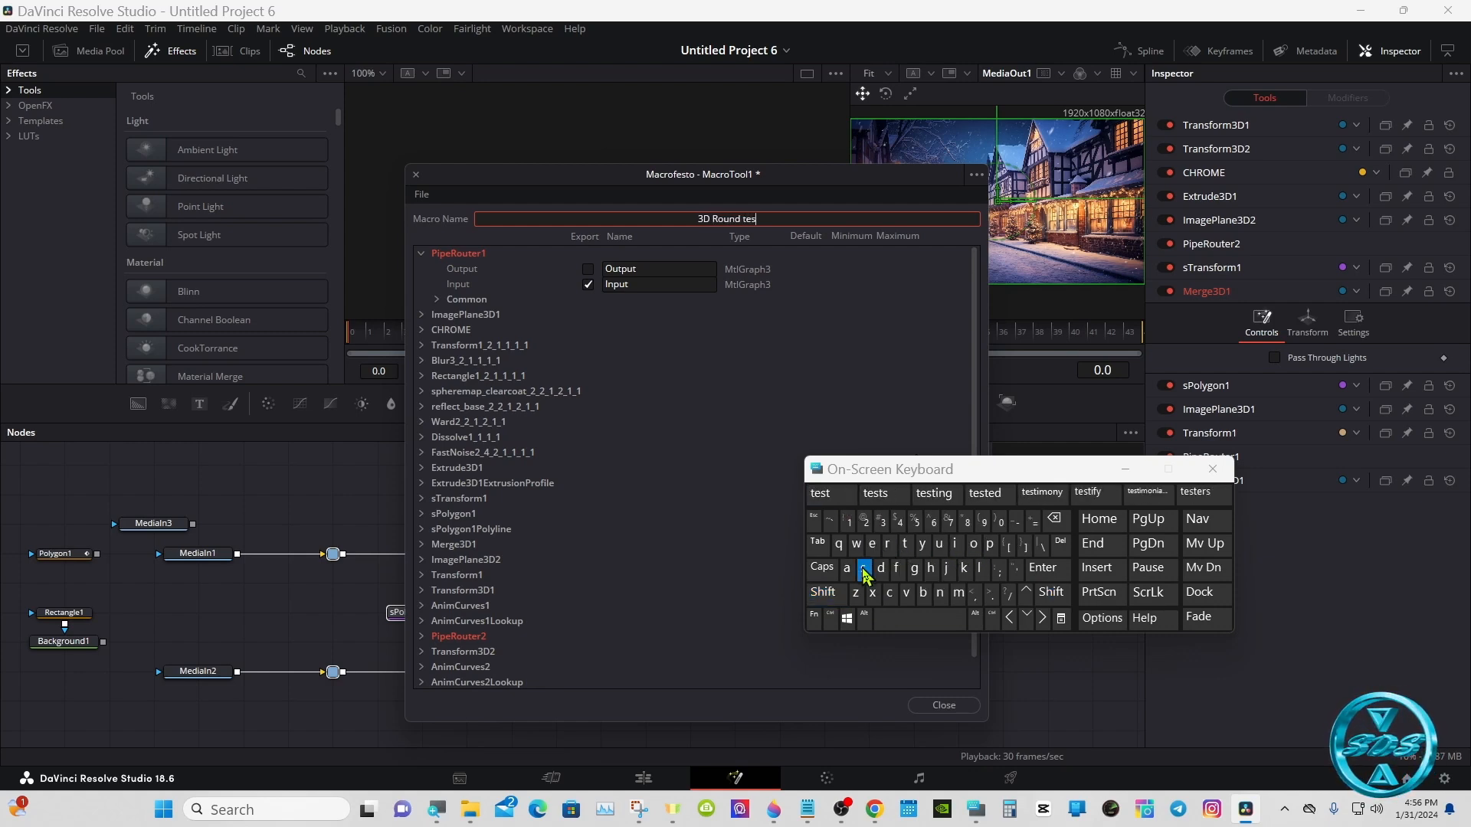
left_click(904, 544)
left_click(786, 412)
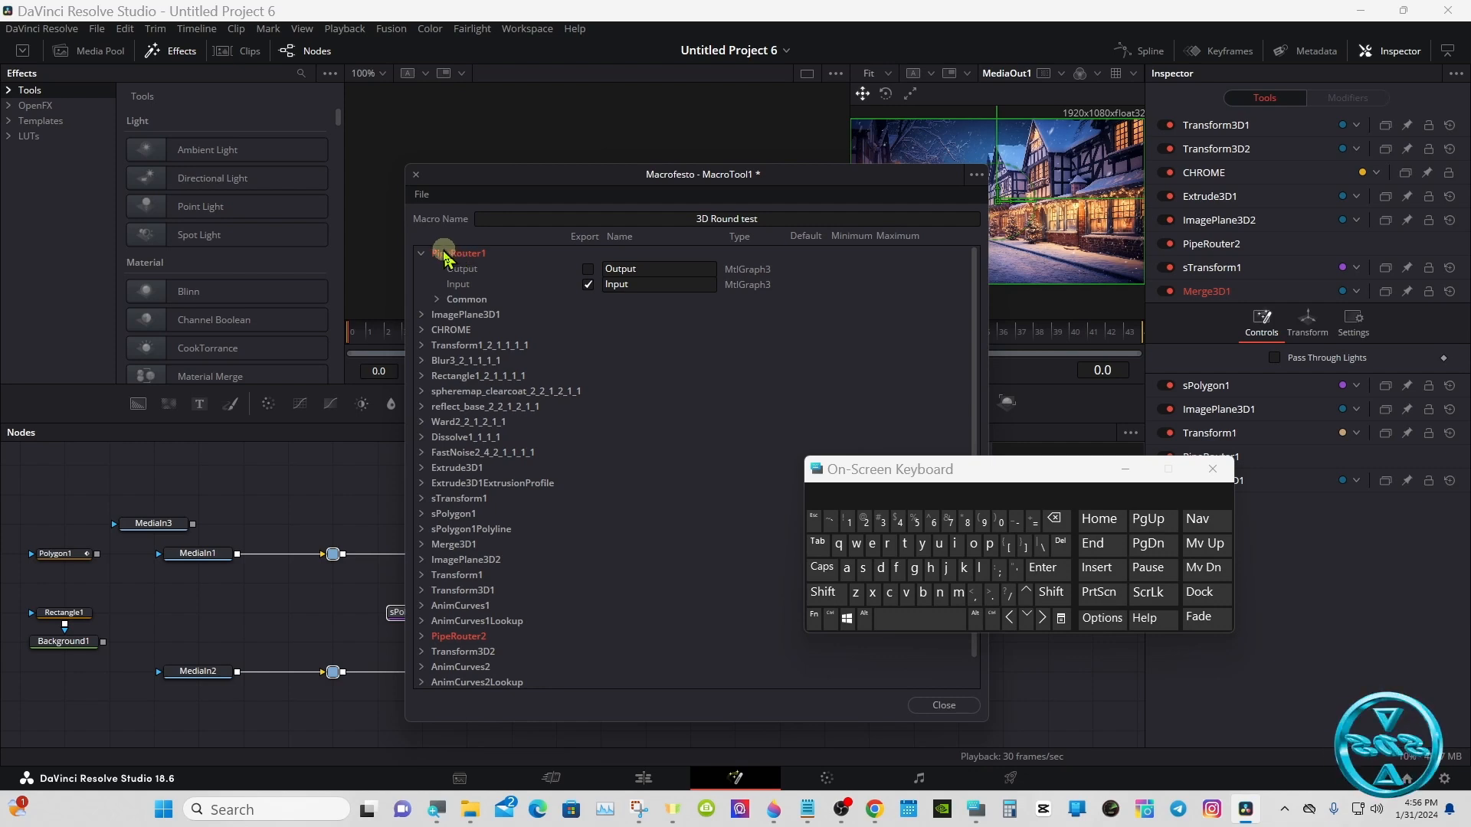
Review the exported connections of the pipe routers and Renderer3D1, and enable export of Renderer3D1's SceneInput.
left_click(421, 254)
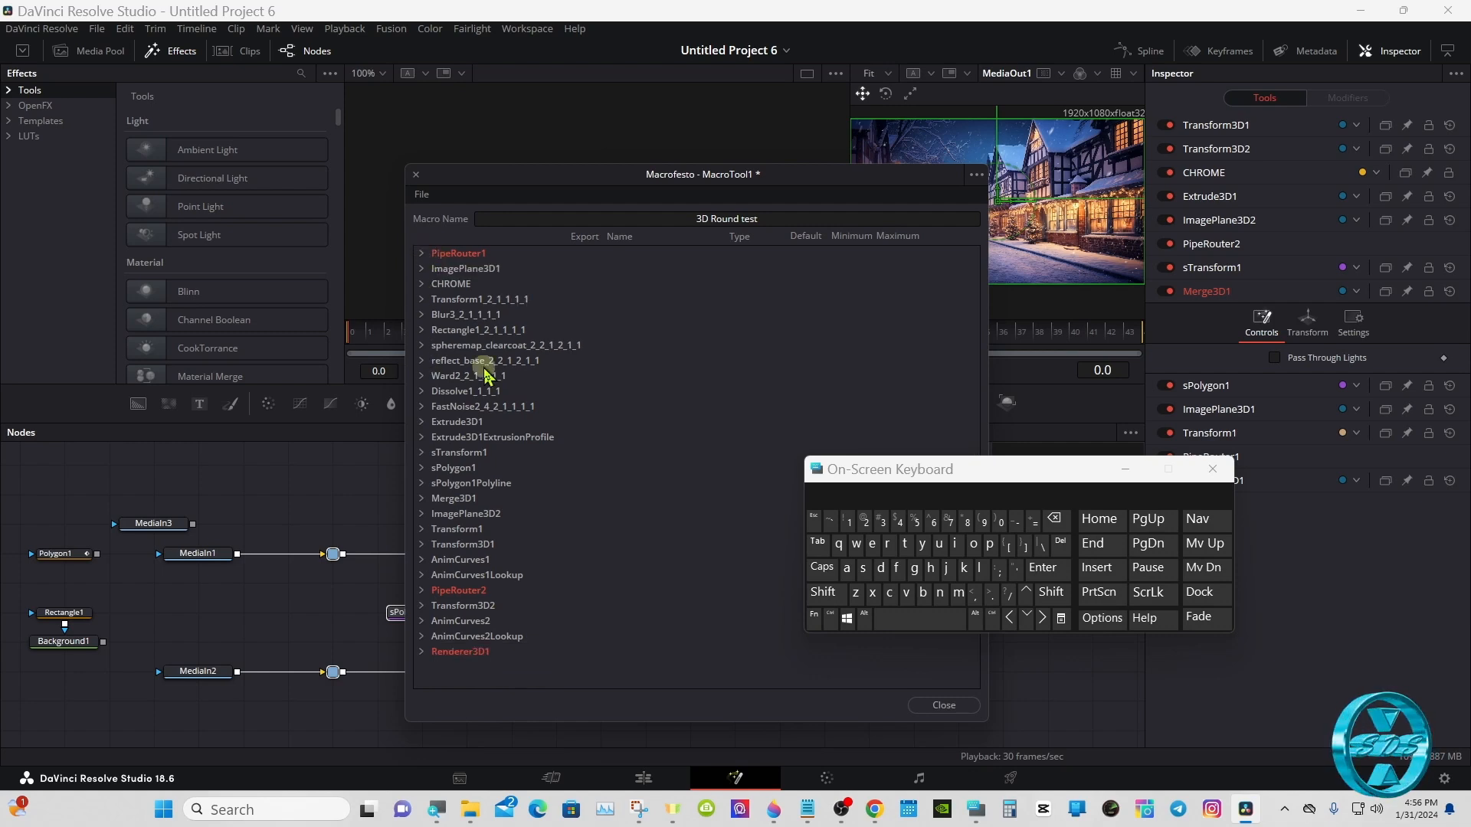
left_click_drag(874, 473, 1143, 498)
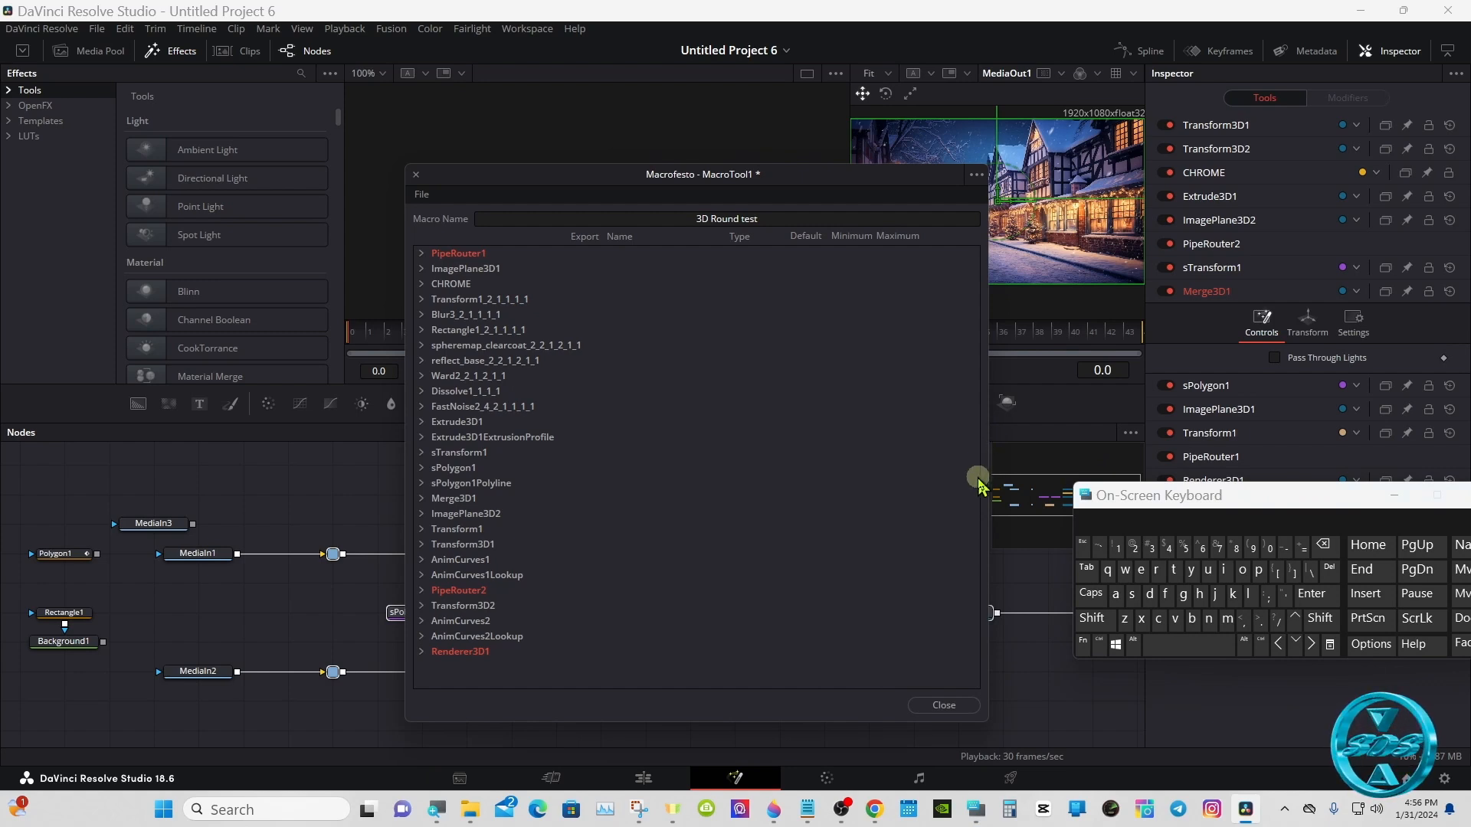
left_click(424, 590)
left_click(424, 591)
left_click(424, 651)
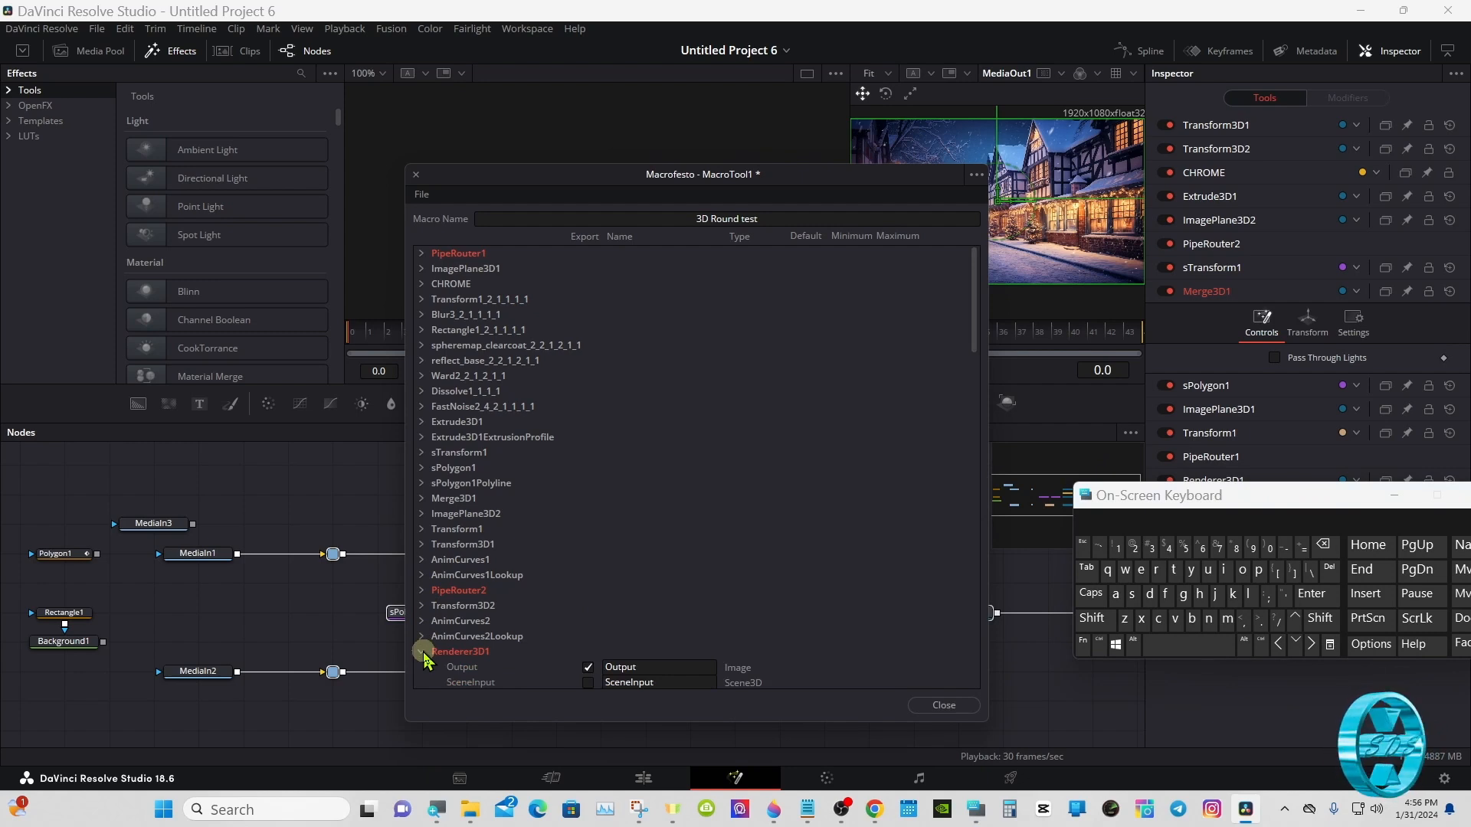
left_click(589, 683)
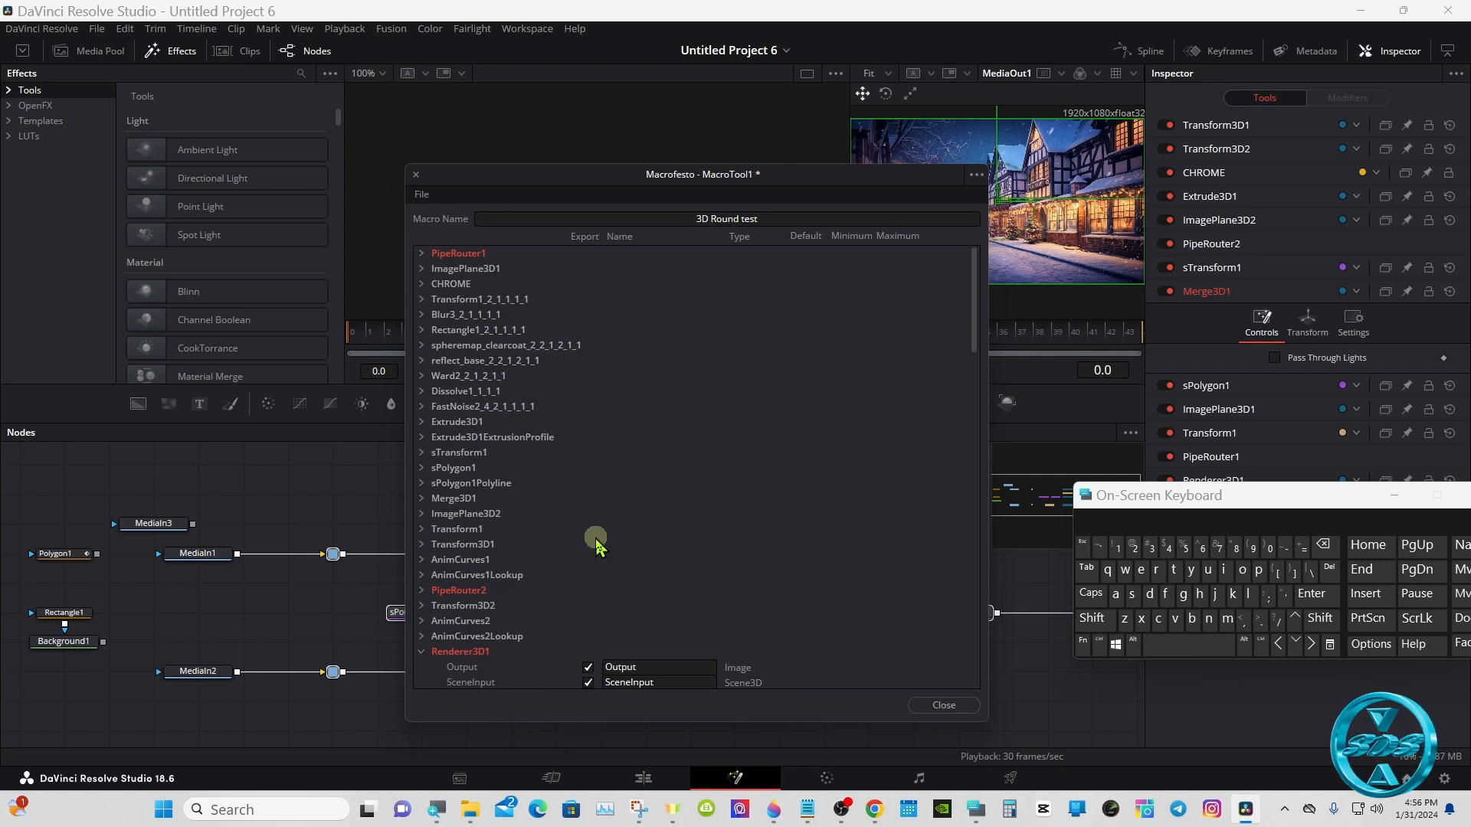
left_click(421, 652)
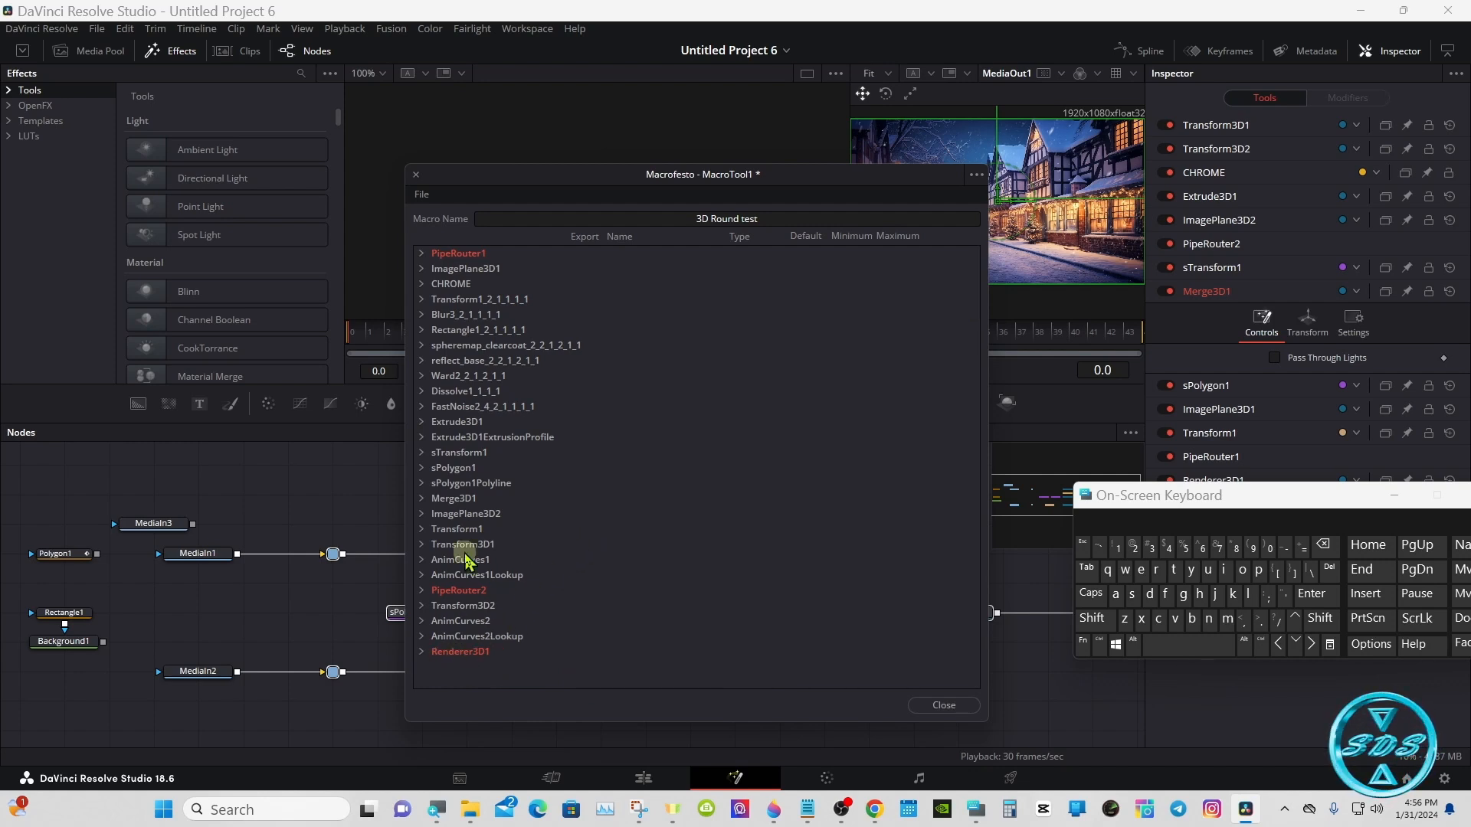
Save the macro as the group "3D Round test.setting" in Fusion > Templates > Edit > Transitions, and close the macro editor.
left_click(421, 194)
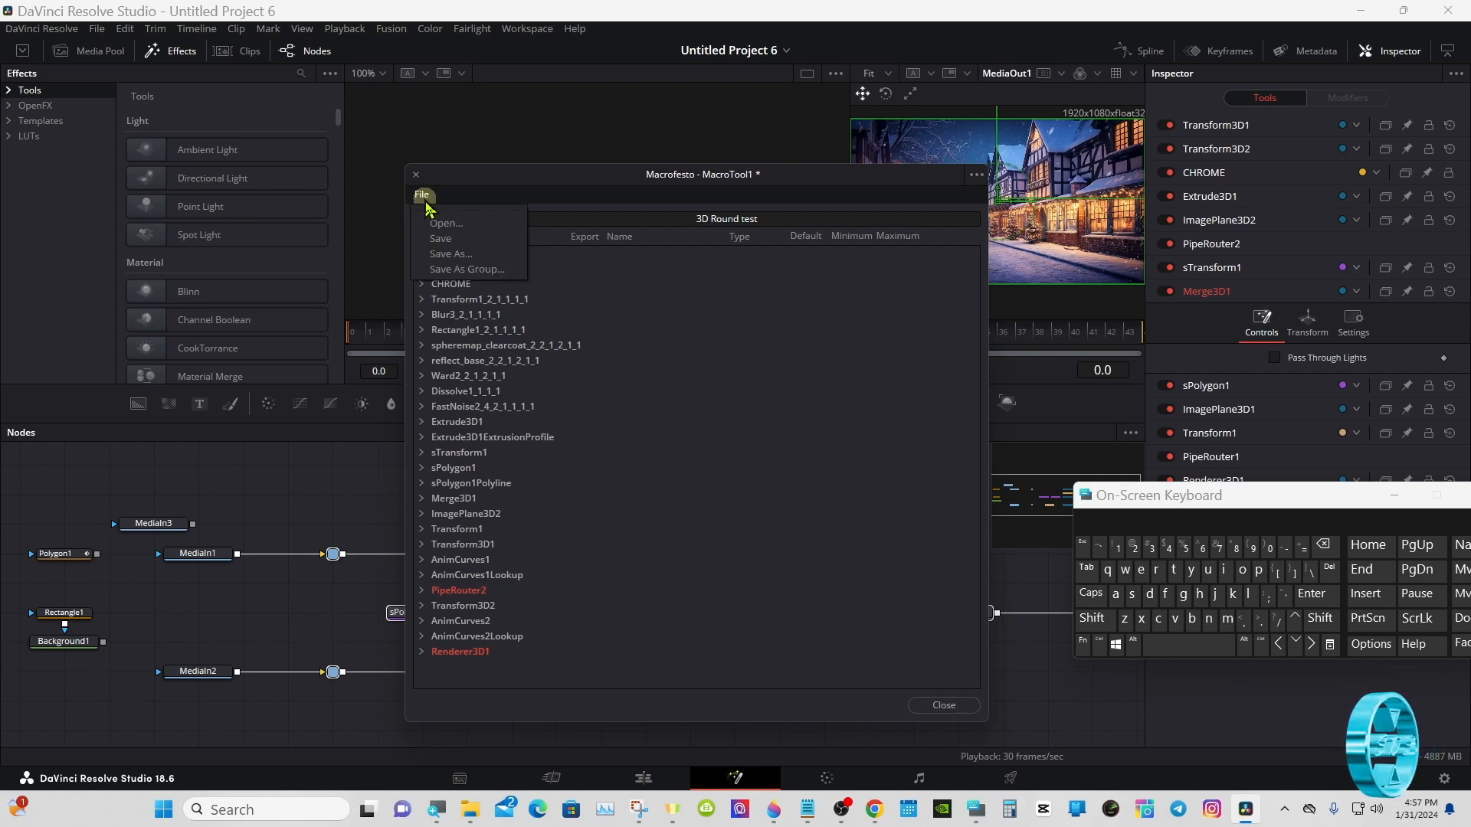
left_click(488, 271)
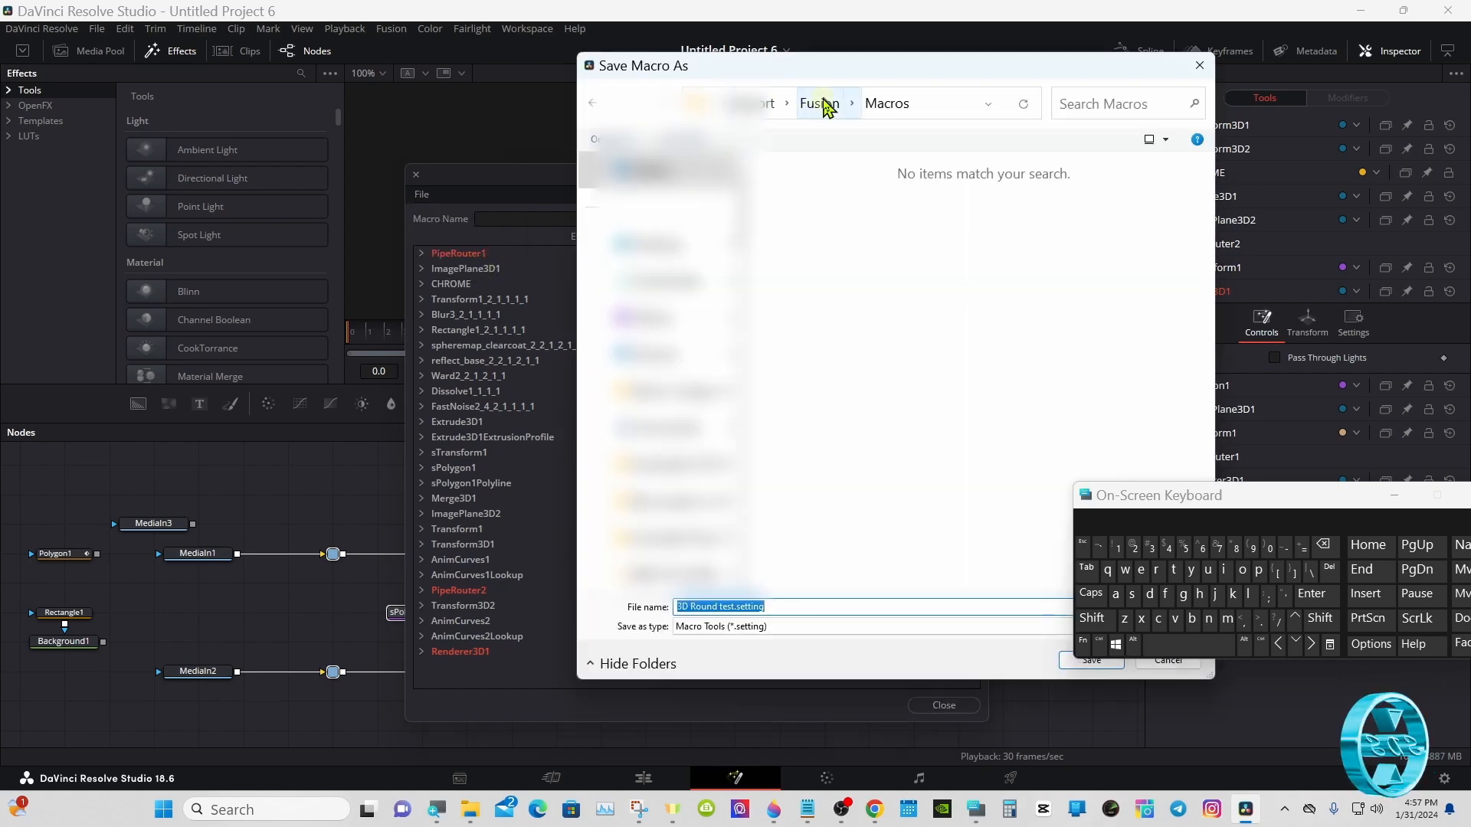
left_click(827, 108)
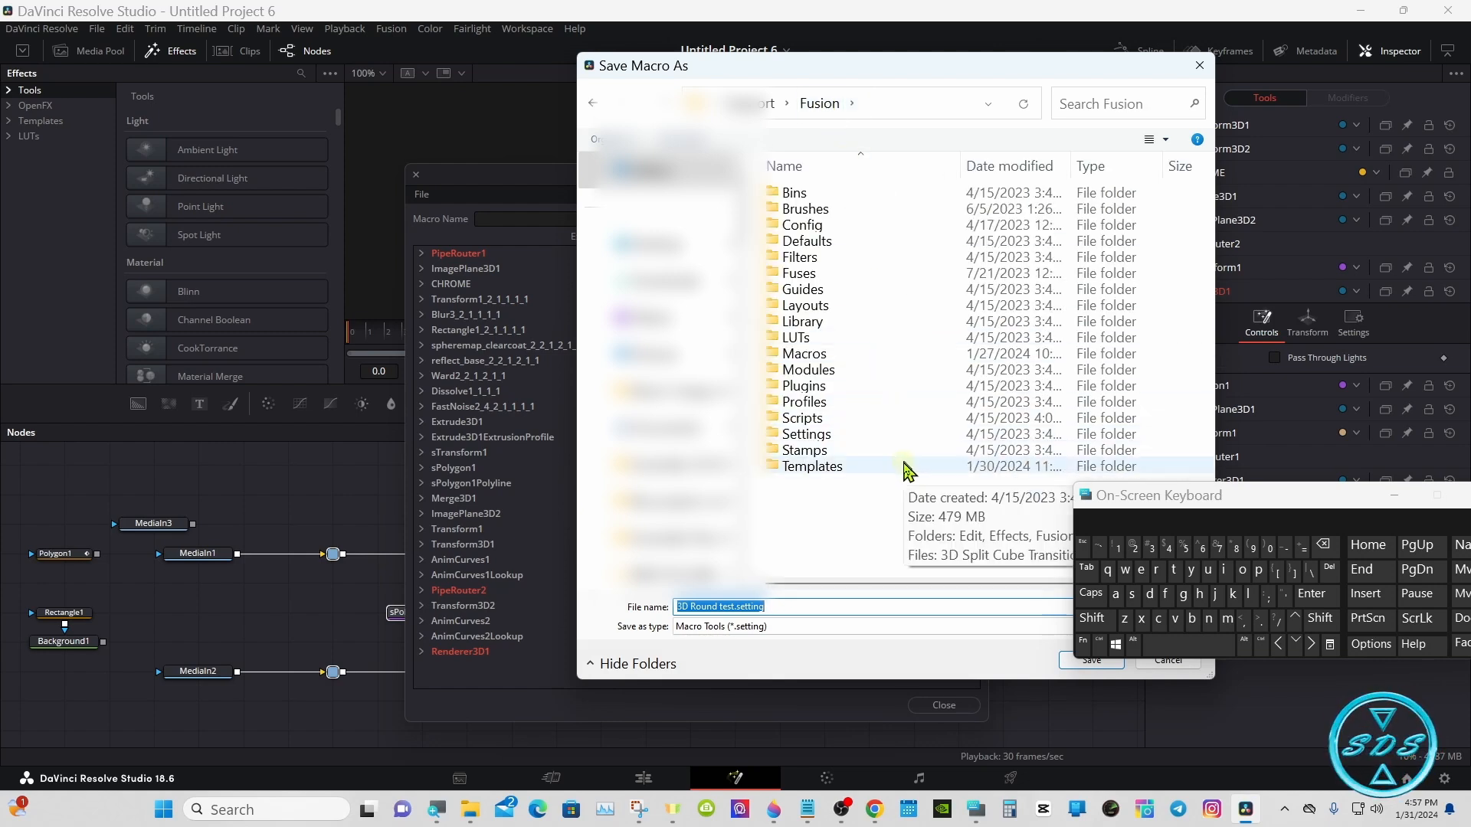
left_click(904, 467)
double_click(907, 470)
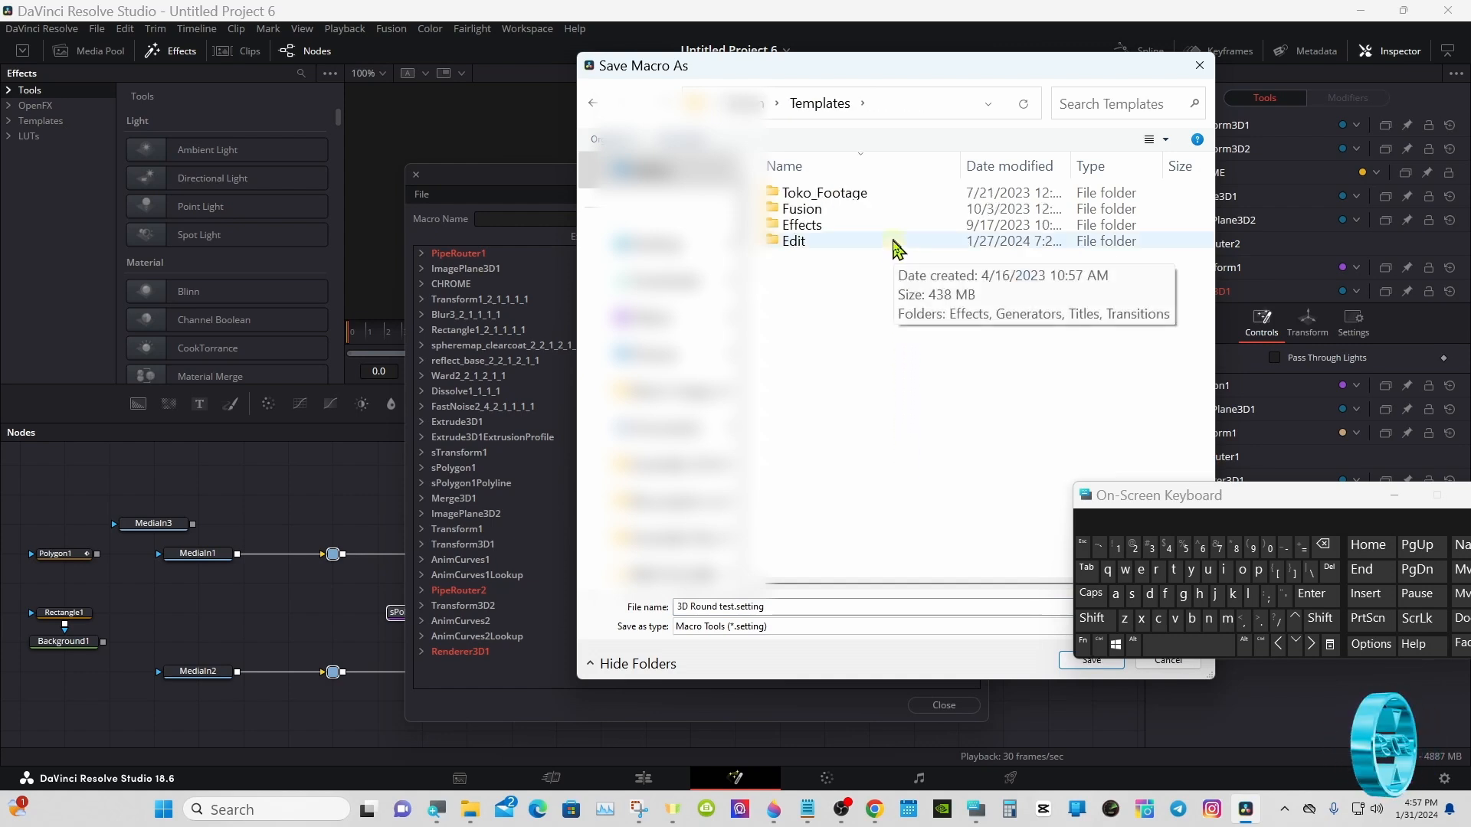
double_click(898, 249)
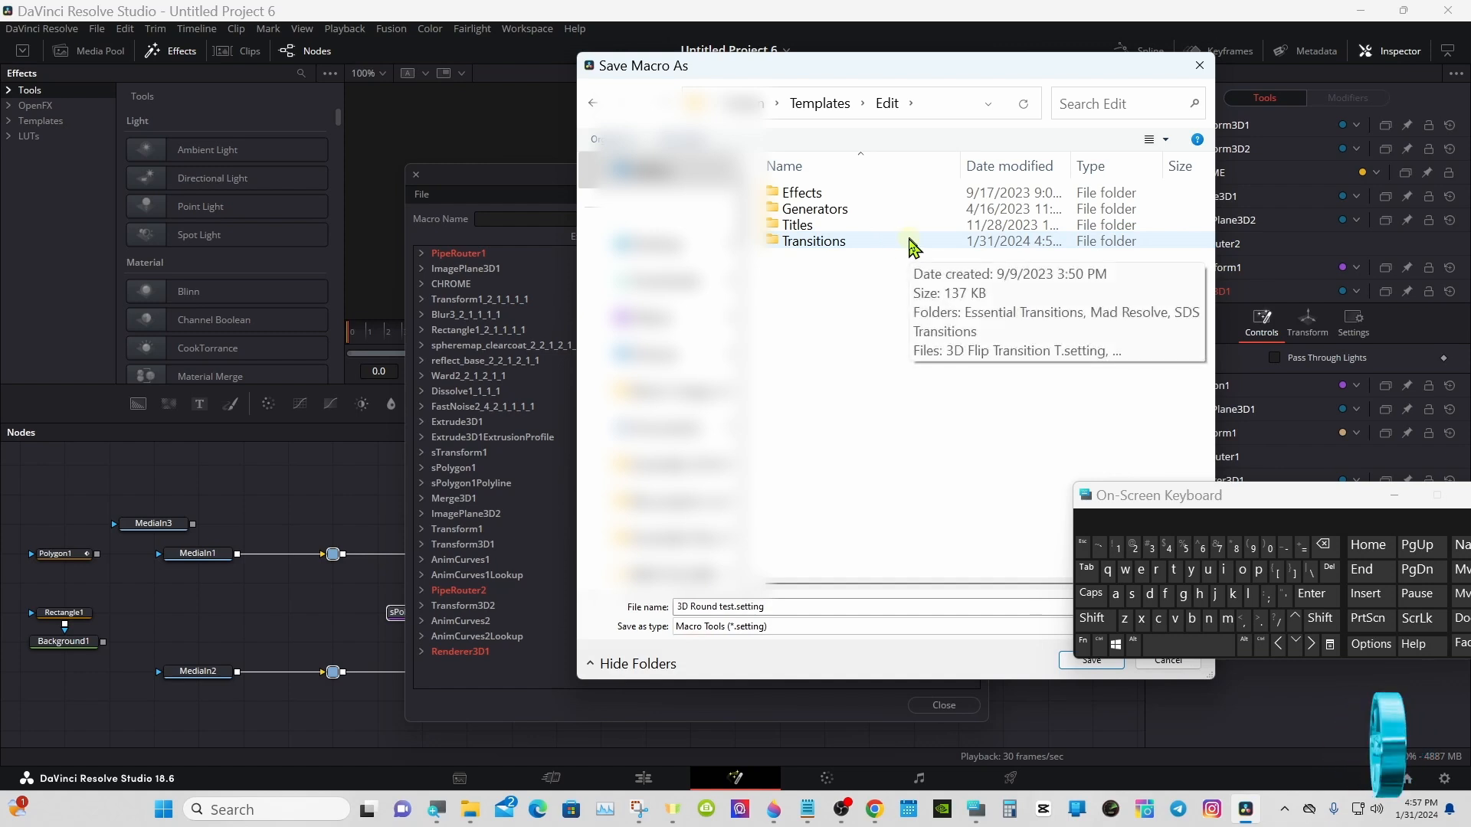
double_click(910, 242)
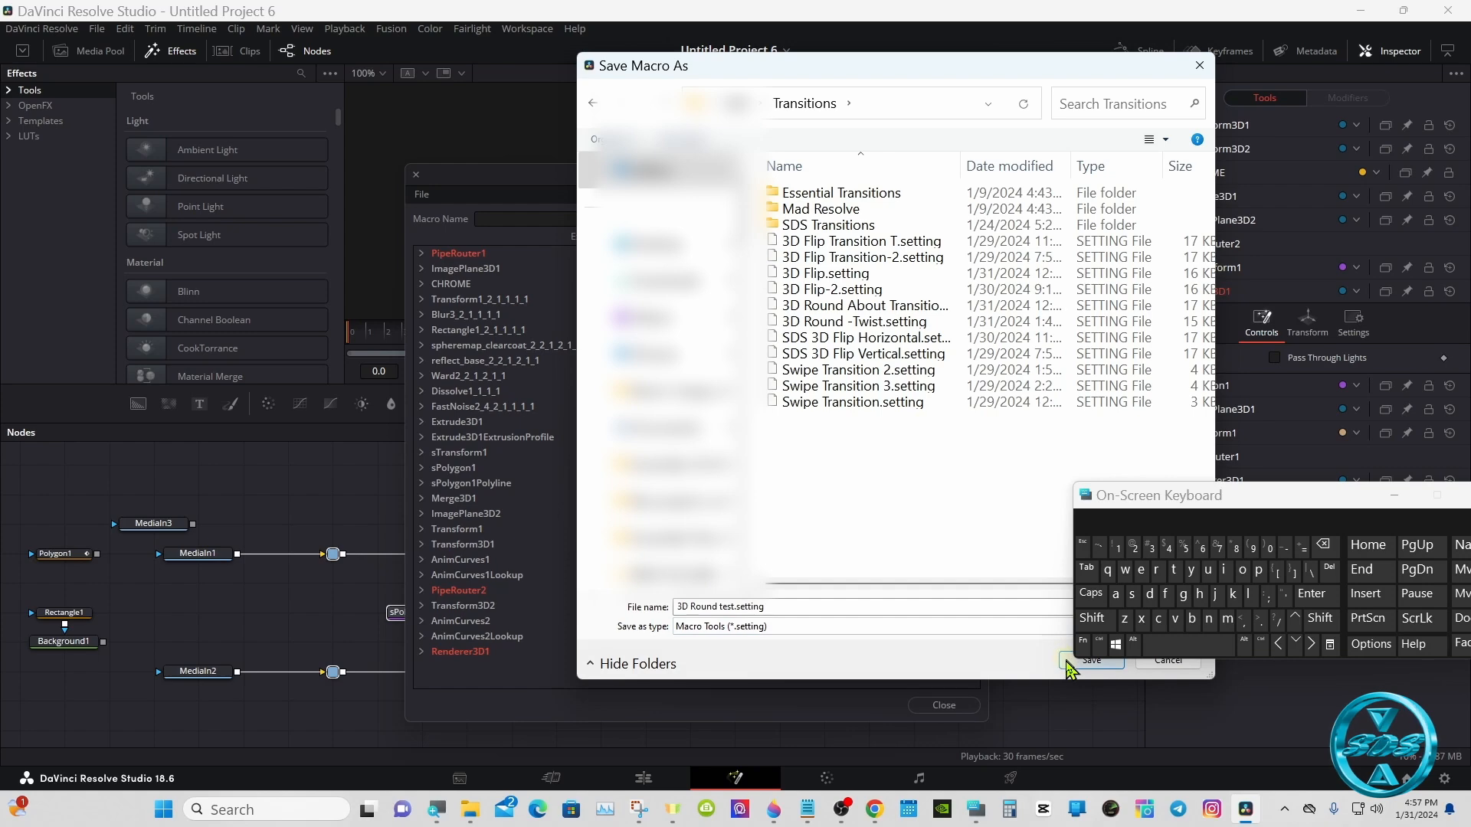
left_click(1069, 663)
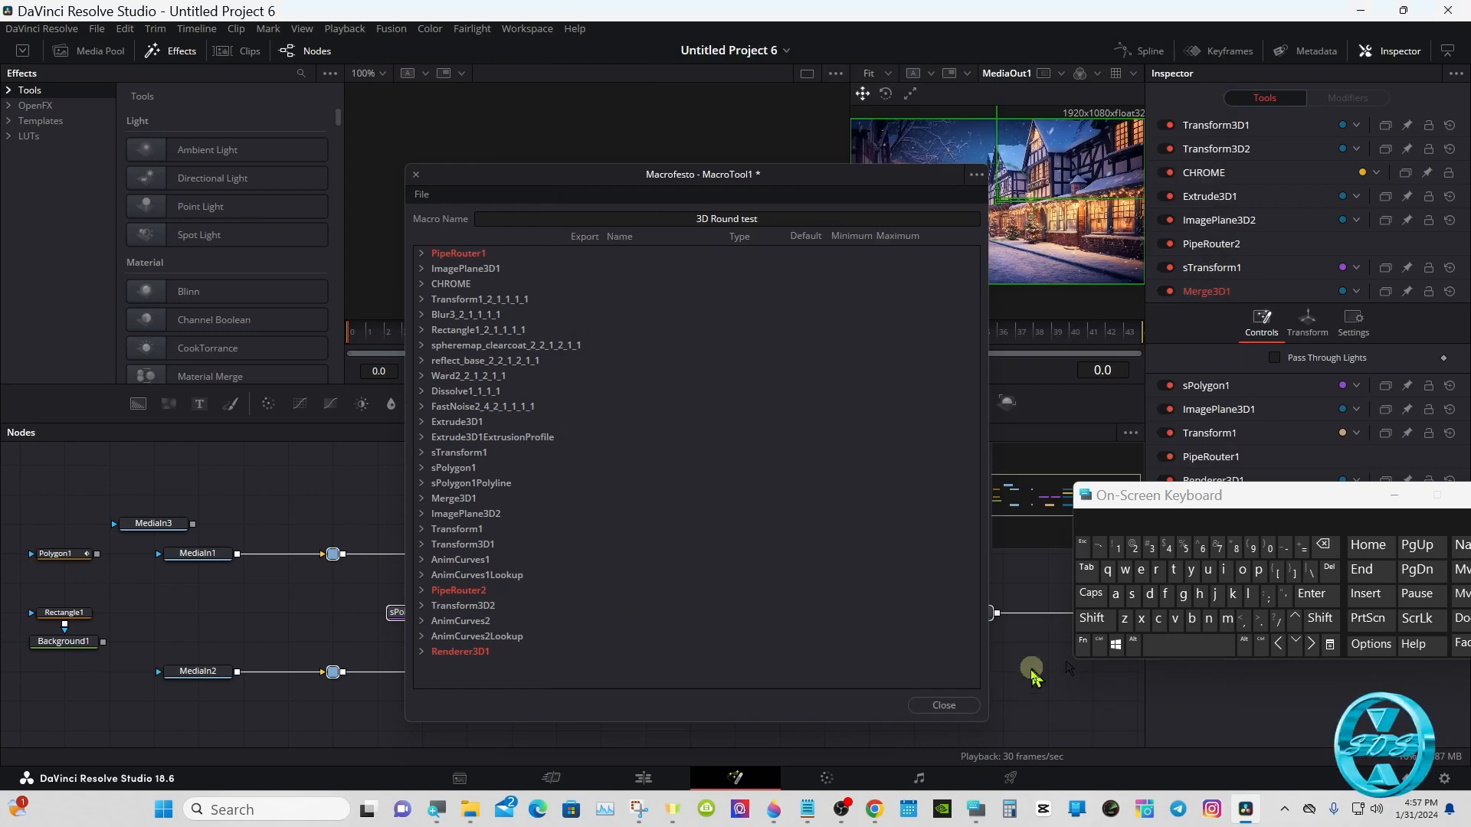
left_click(942, 704)
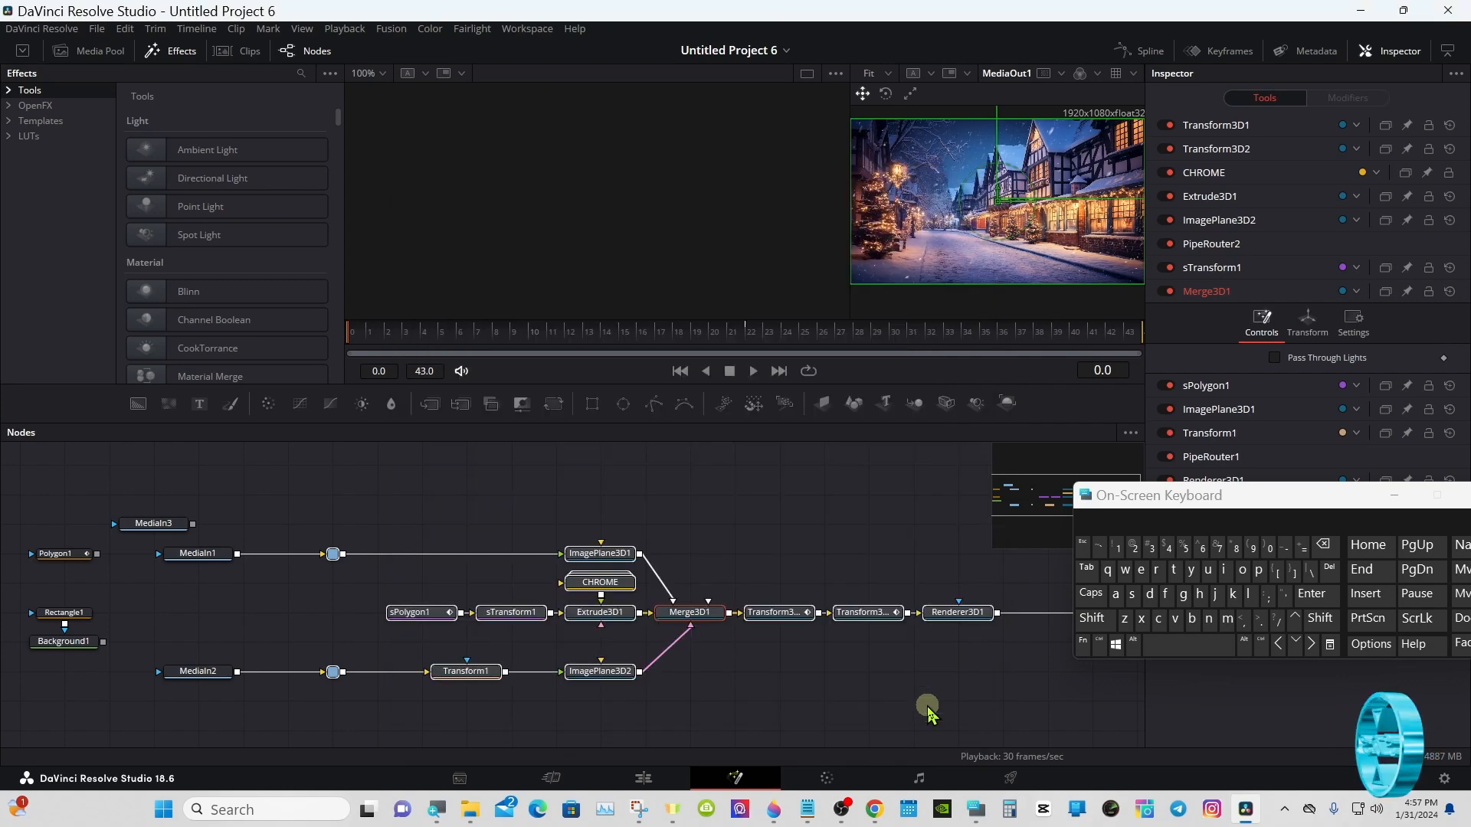
Switch to the Edit page and search the video transitions for "3d".
left_click(646, 782)
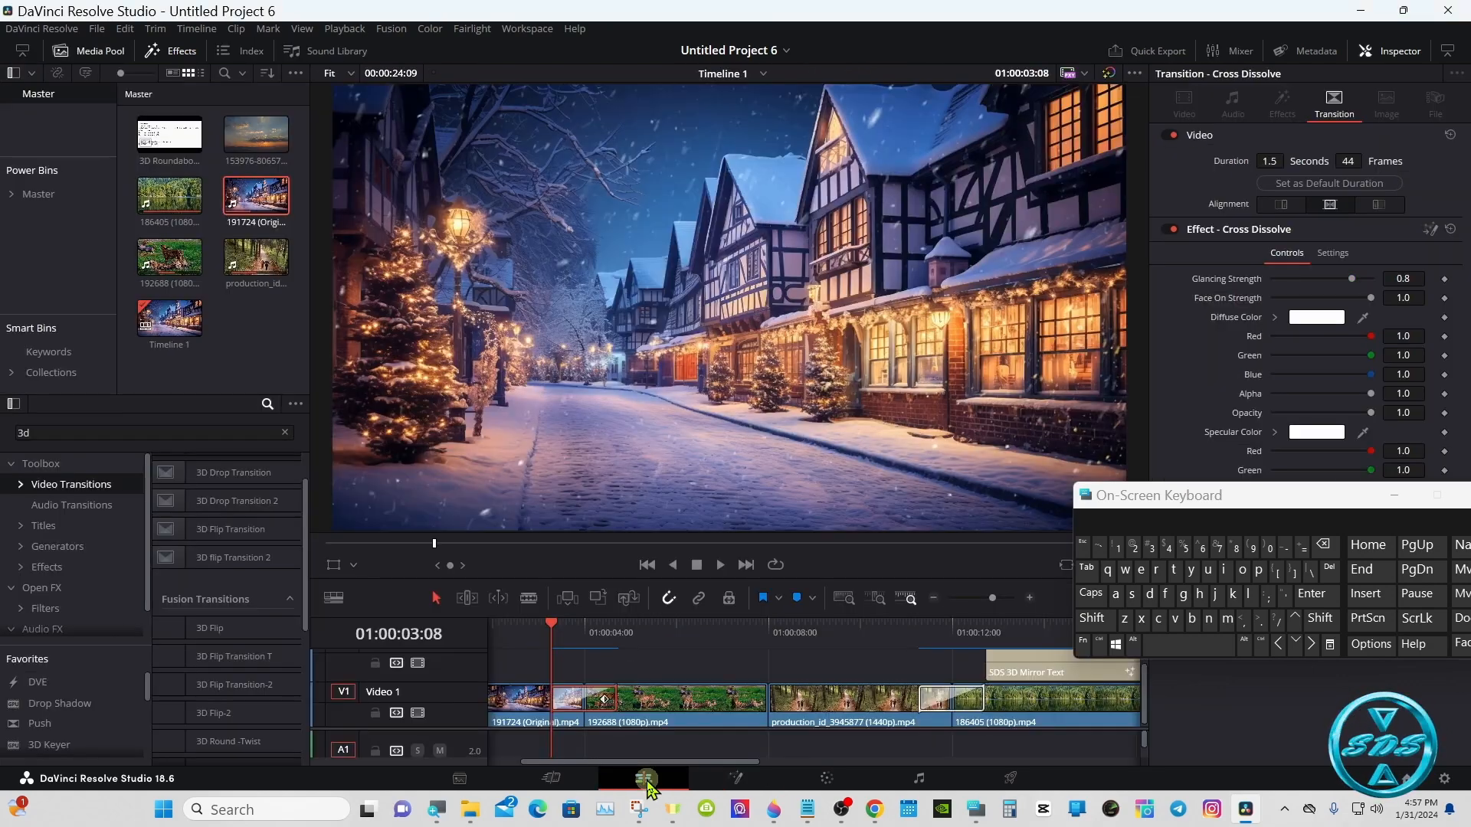
left_click_drag(1100, 506, 1201, 512)
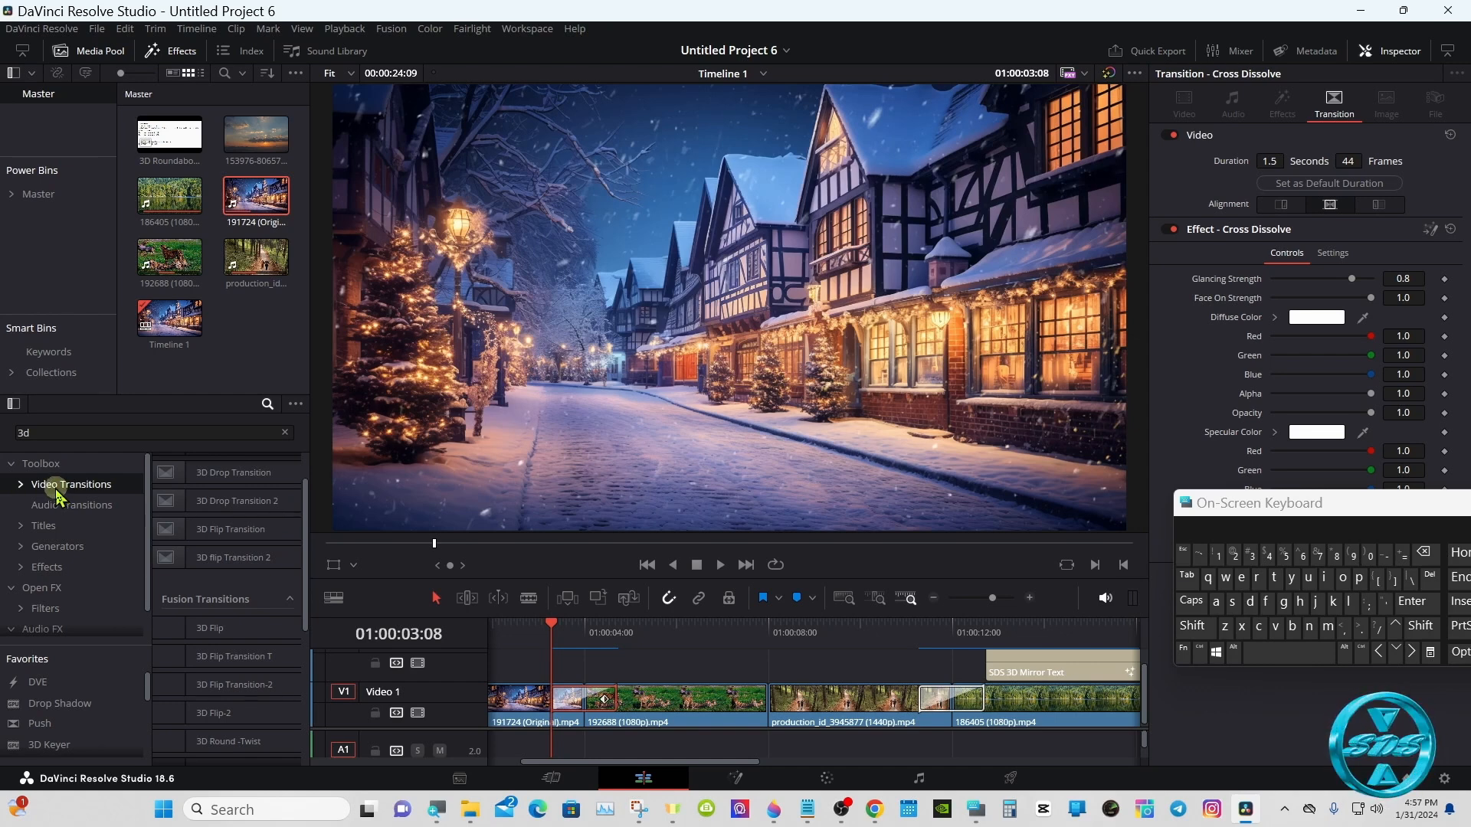
left_click(268, 404)
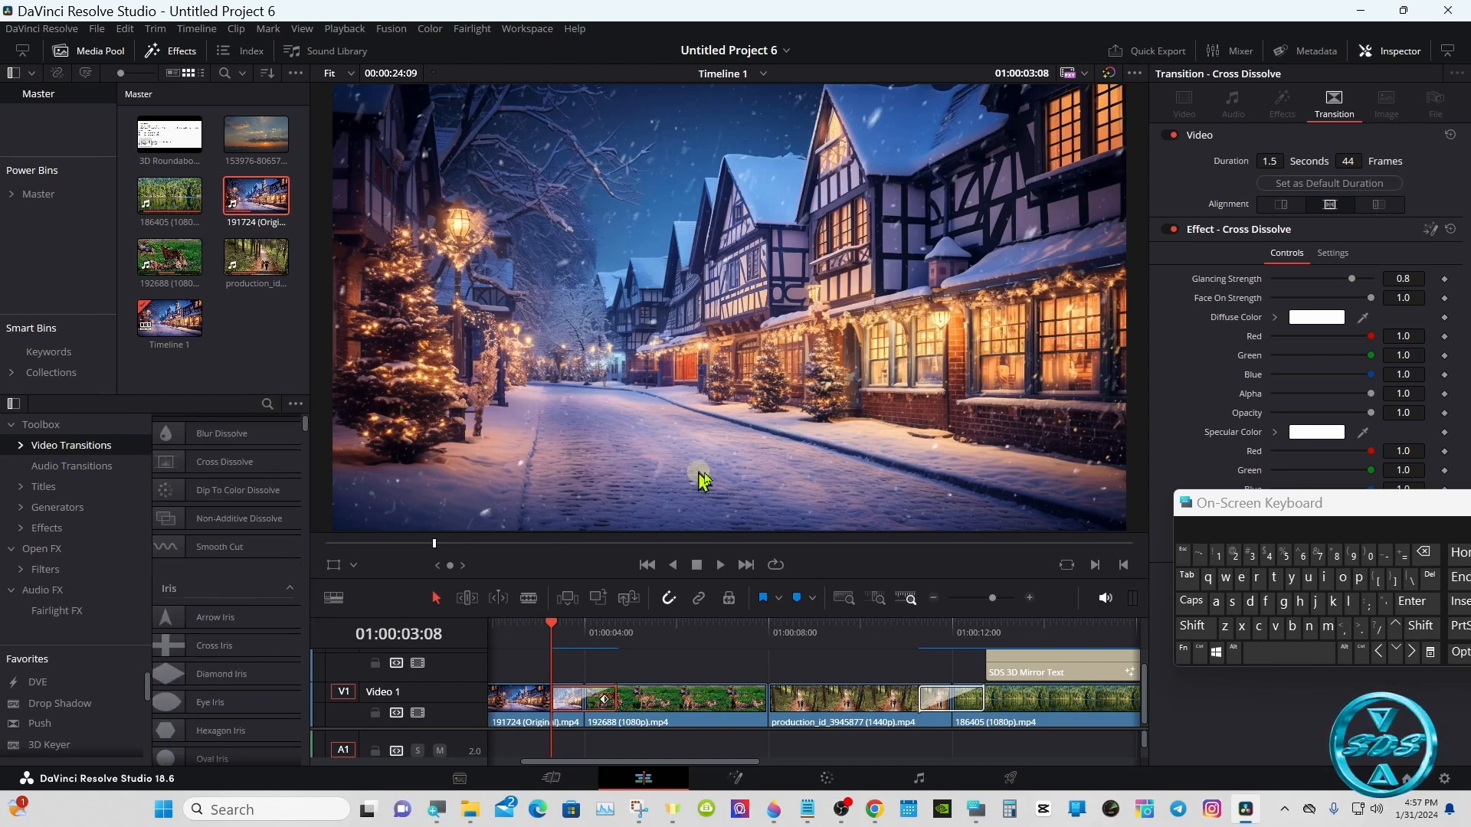
left_click_drag(1247, 502, 890, 503)
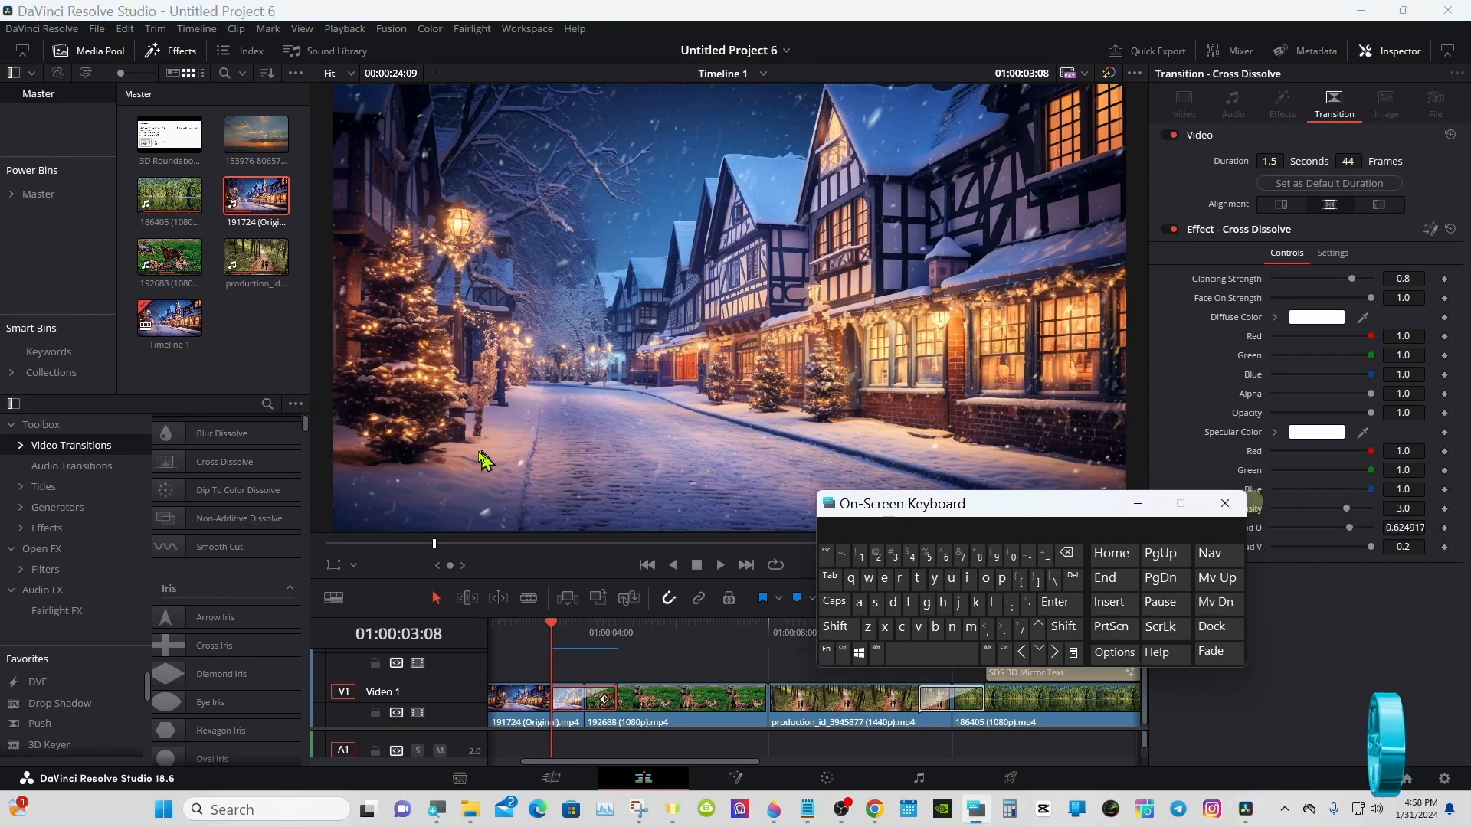
left_click(267, 403)
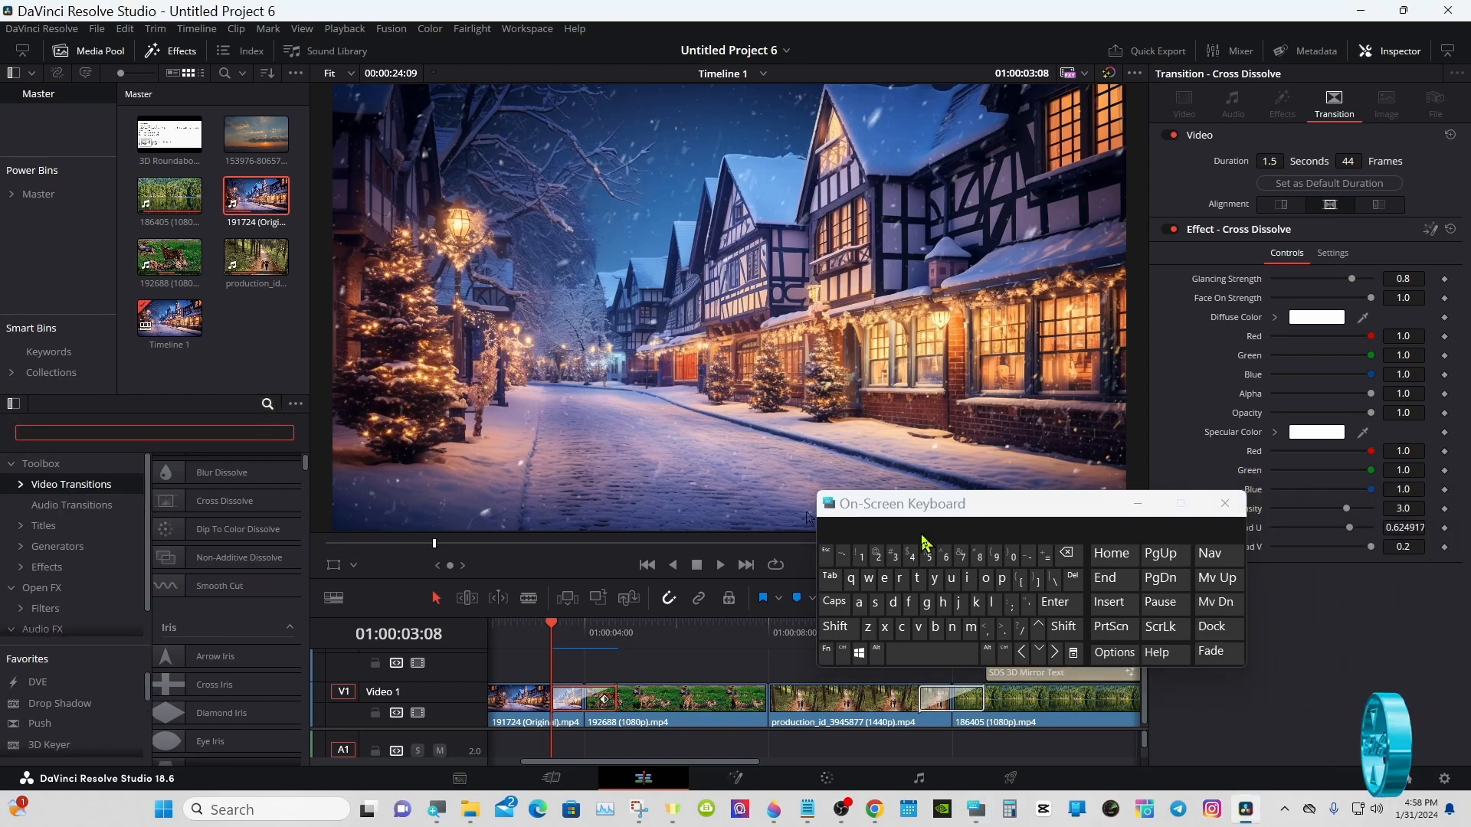
left_click(894, 555)
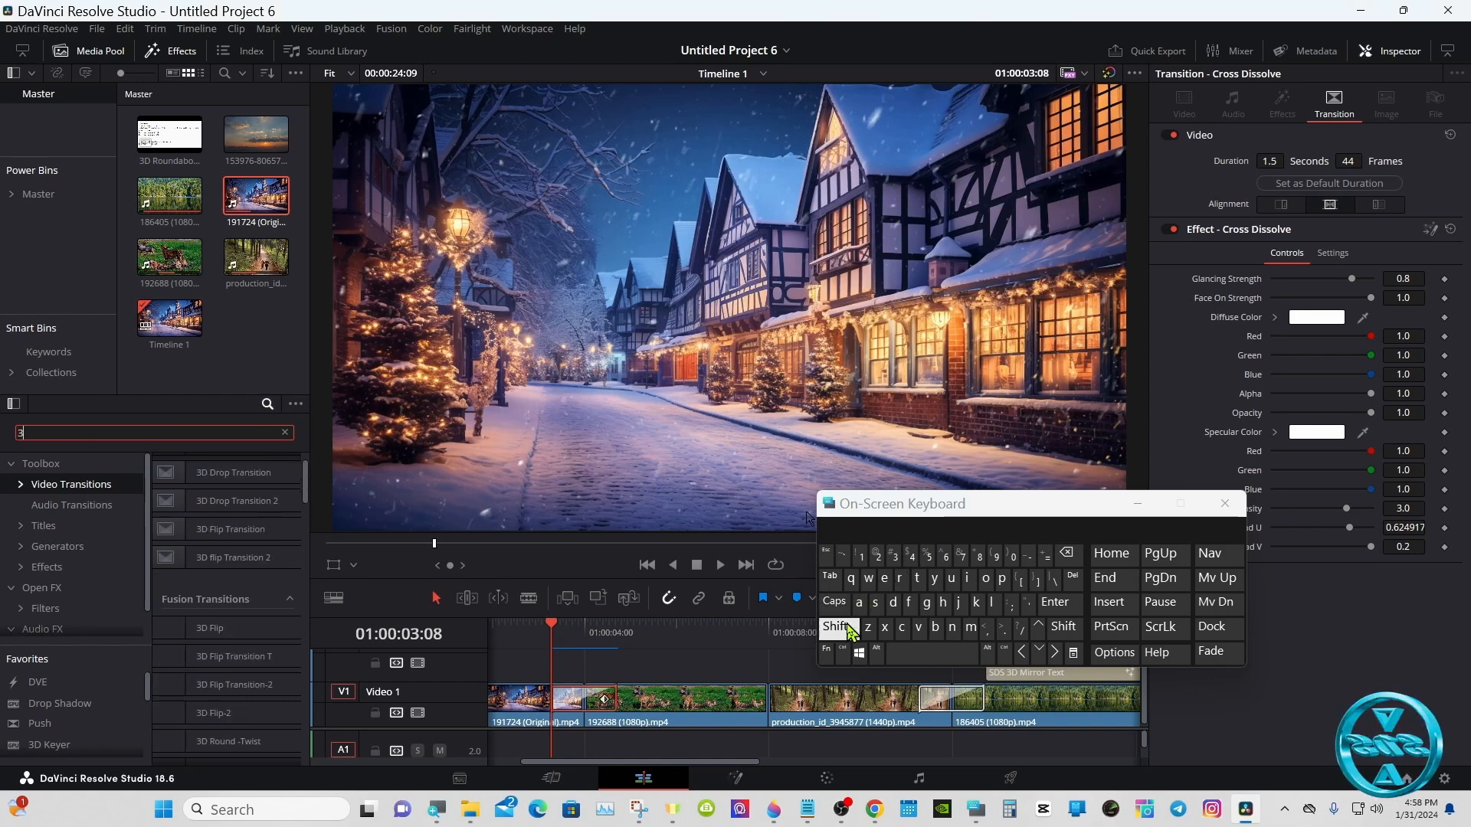
left_click(893, 604)
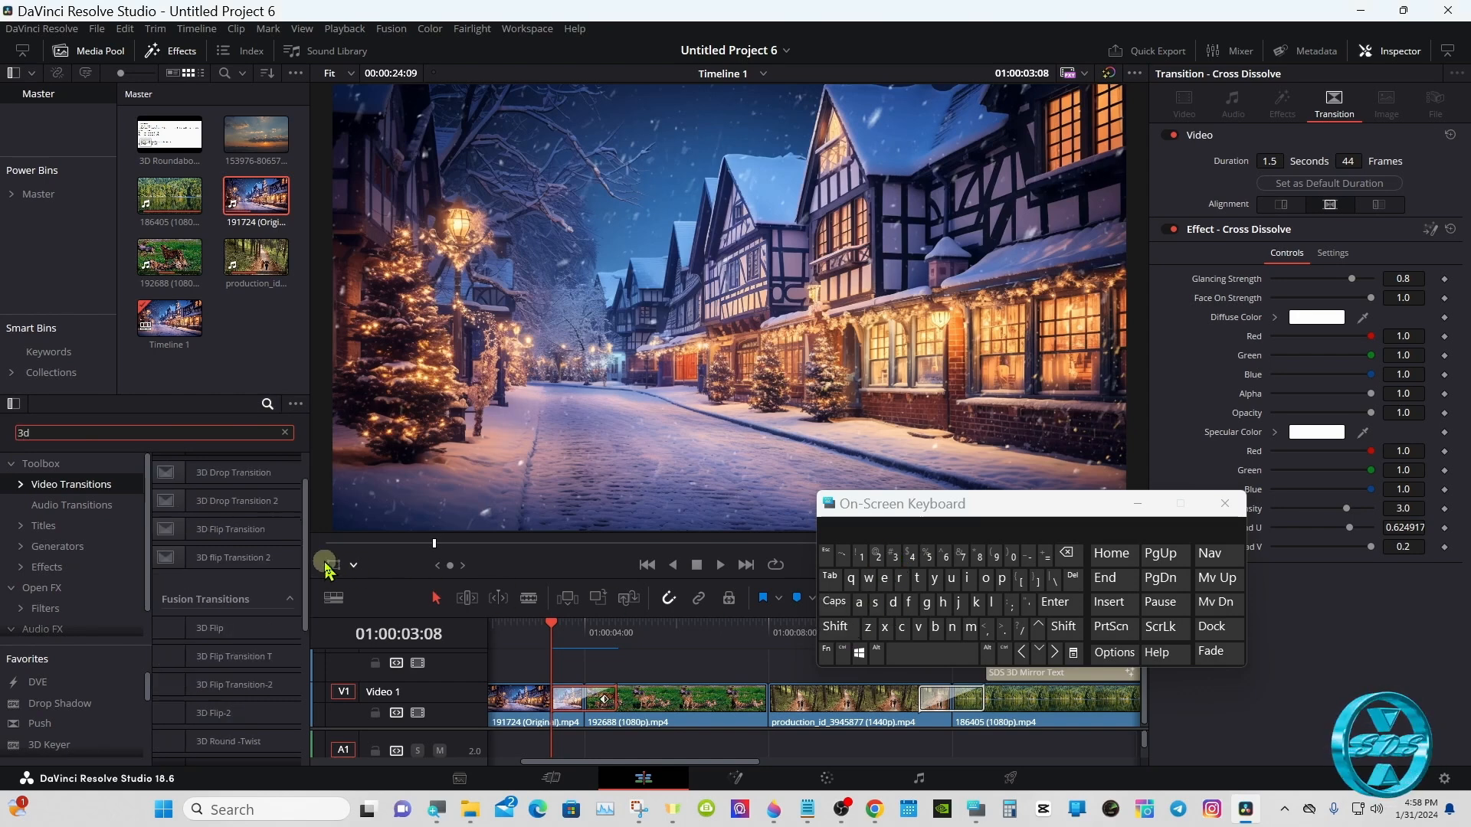
Apply the 3D Round test transition to the cut between the 192688 and production_id_3945877 clips.
left_click_drag(305, 567, 306, 640)
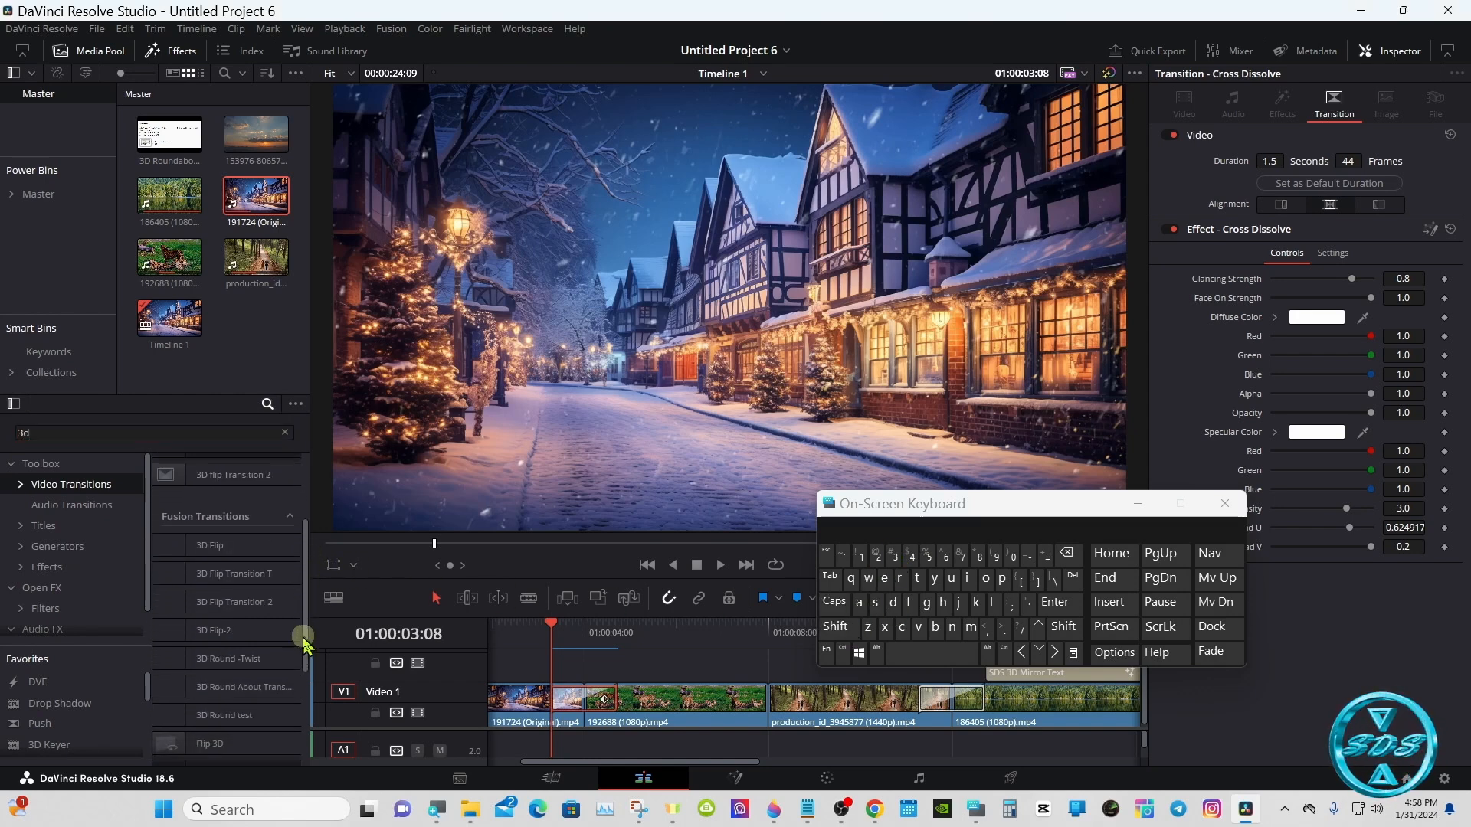
left_click_drag(295, 720, 768, 693)
left_click_drag(859, 513, 1184, 517)
Play the timeline twice from just before the 3D Round test transition to preview it.
left_click(720, 631)
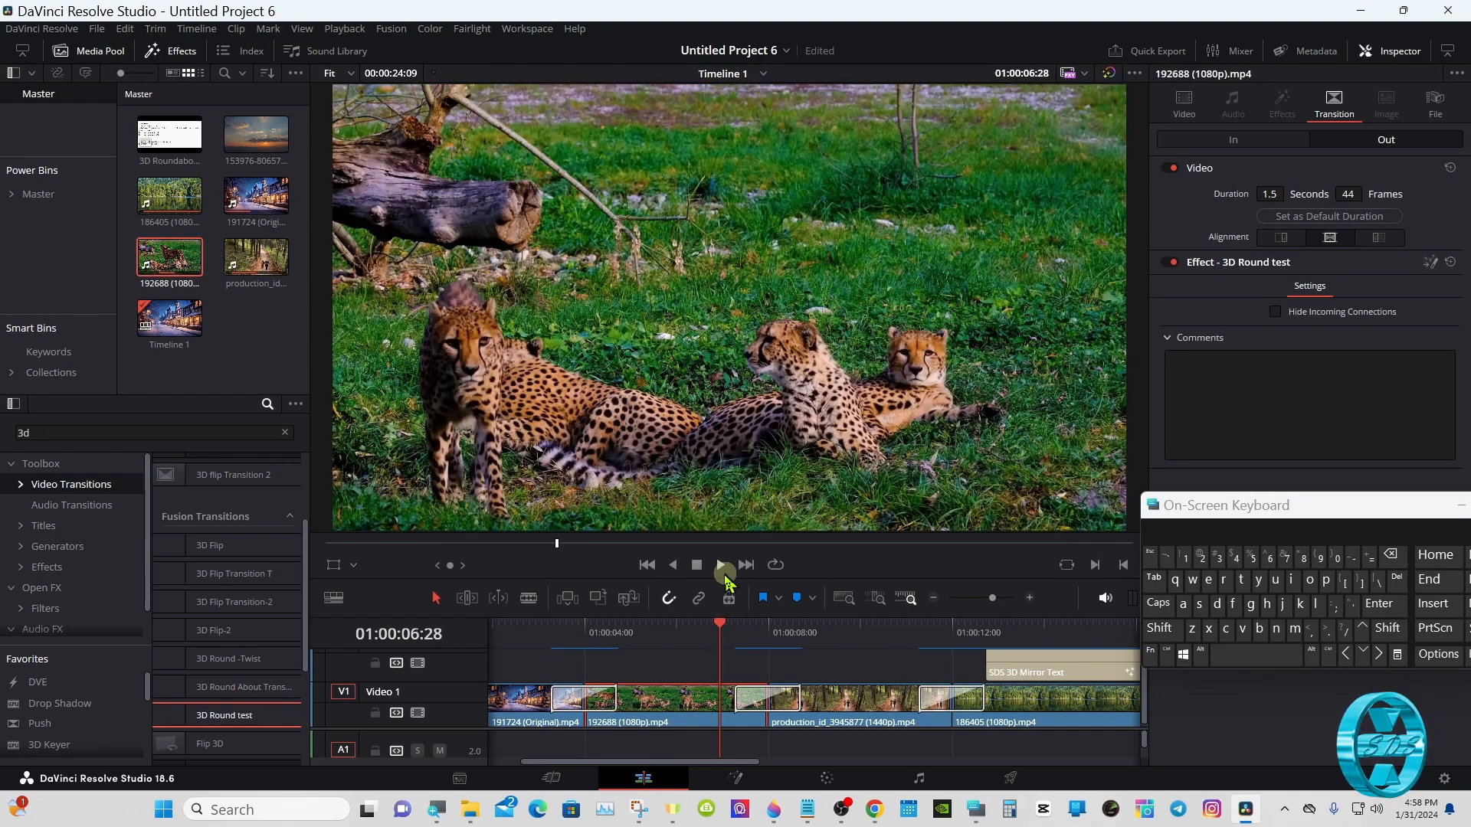
left_click(720, 565)
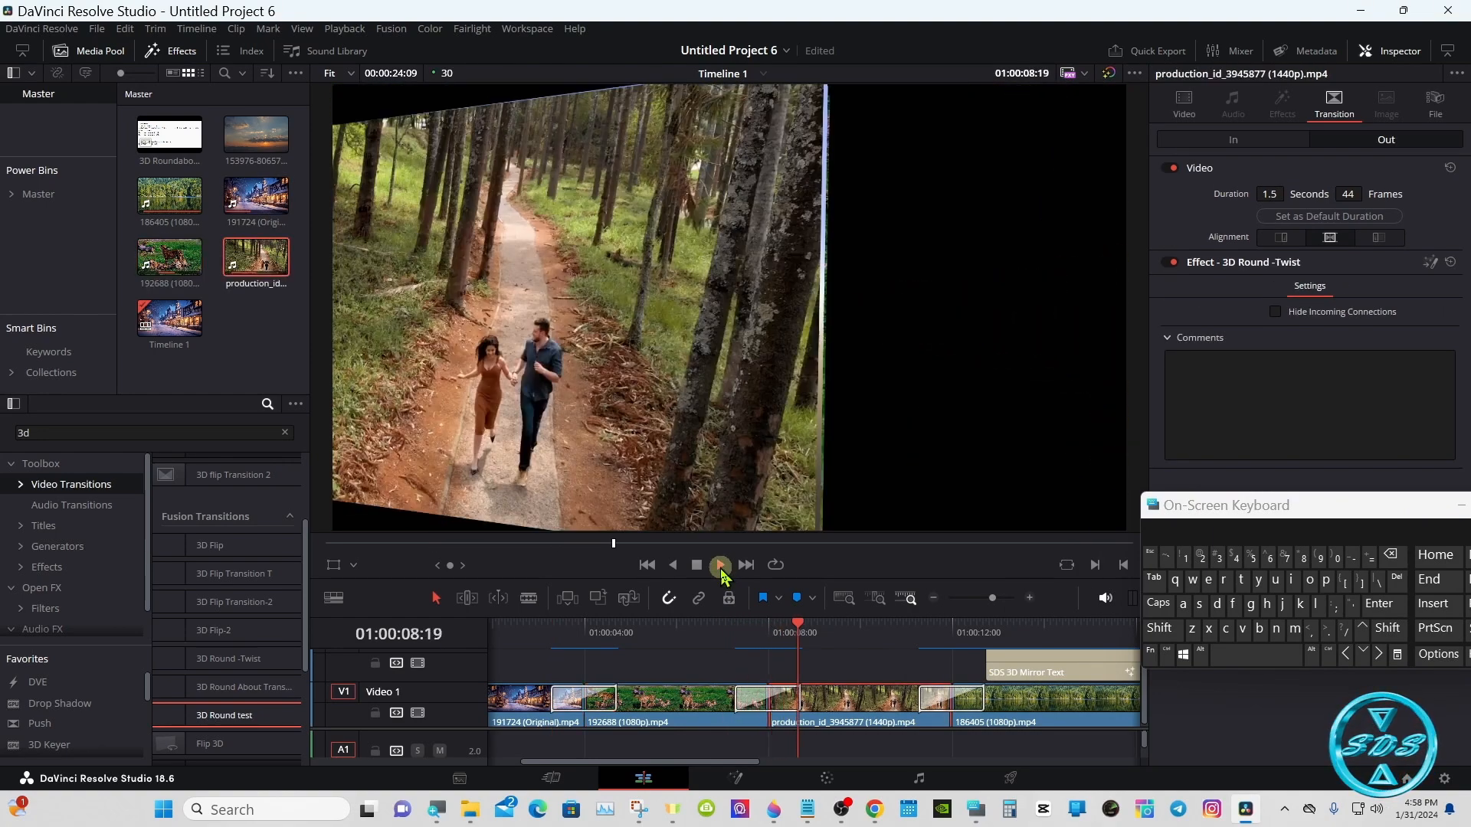
left_click(708, 567)
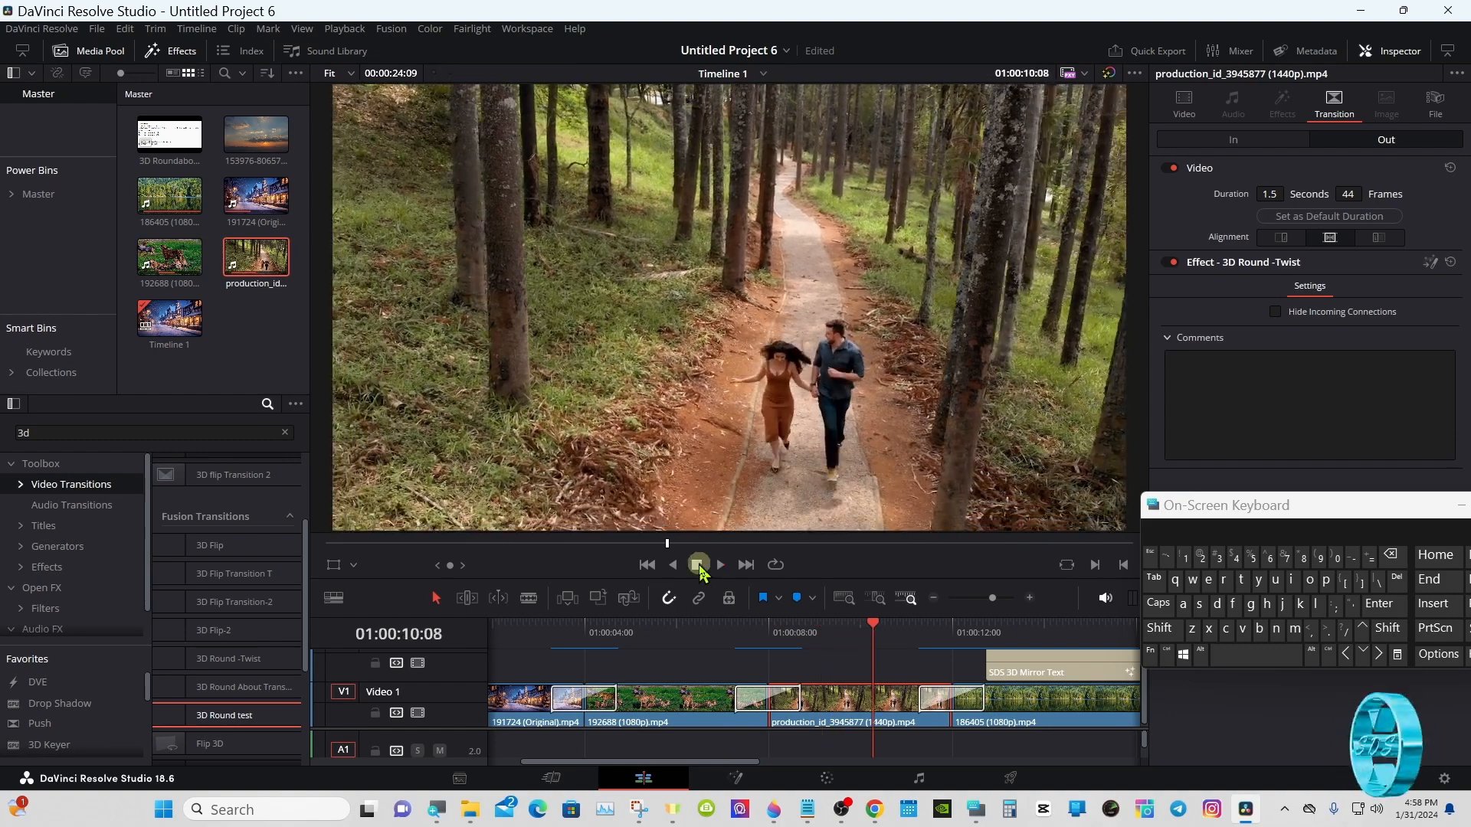
left_click(701, 627)
left_click(720, 567)
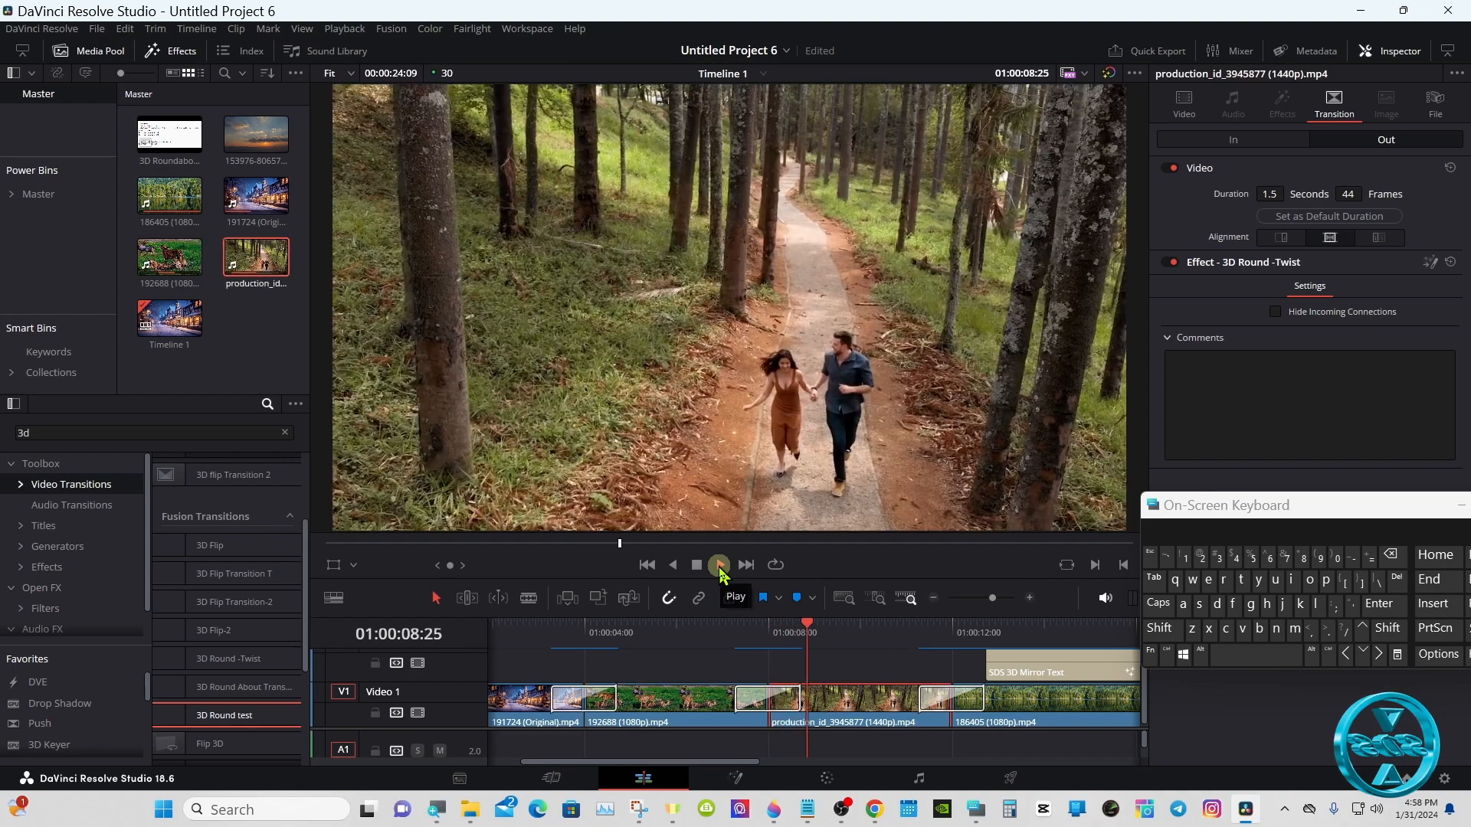
left_click(720, 567)
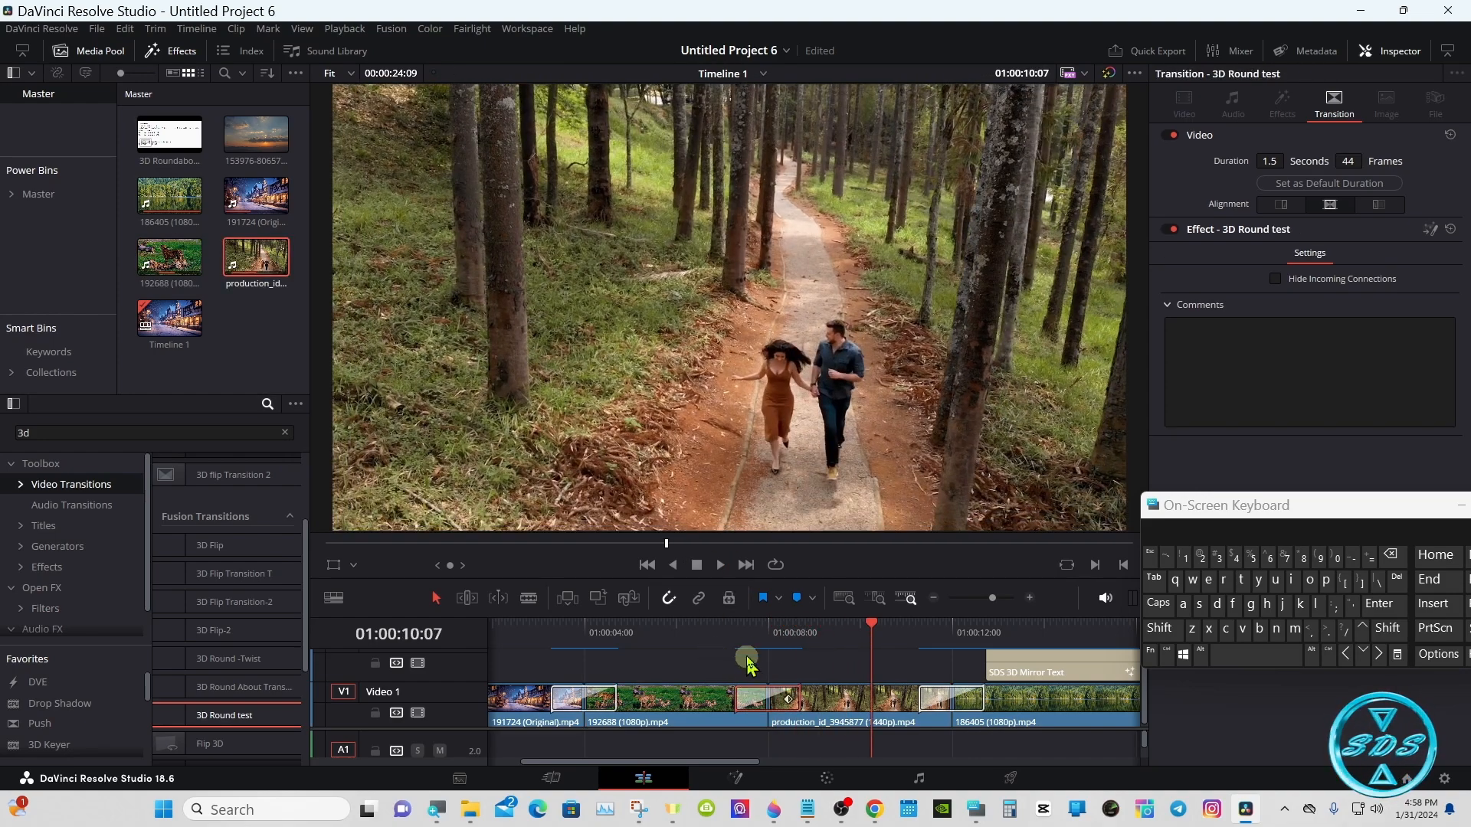
Delete the 3D Round test transition between the 192688 and production_id_3945877 clips.
left_click(736, 632)
left_click(753, 688)
right_click(753, 688)
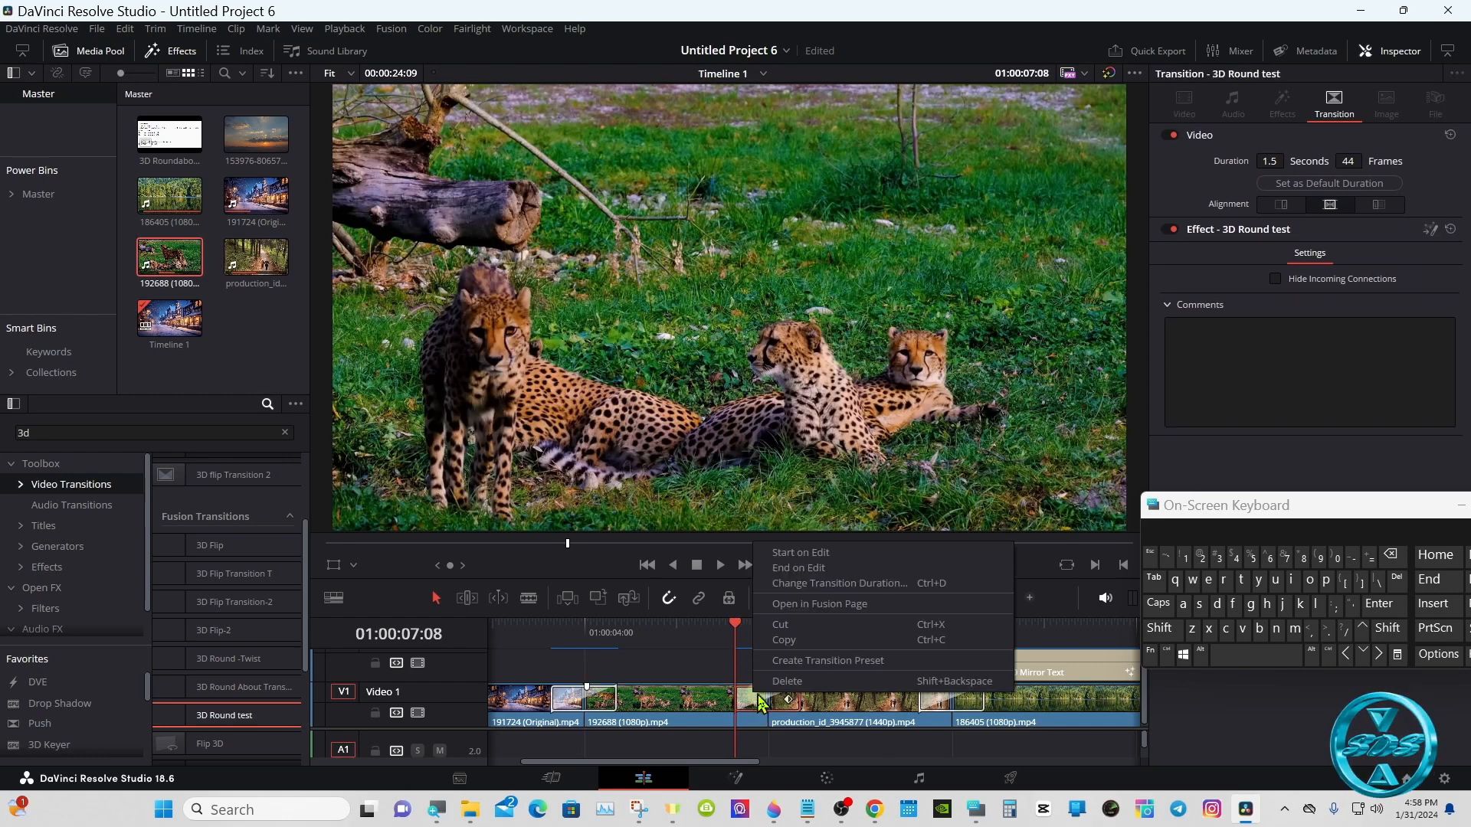
left_click(776, 693)
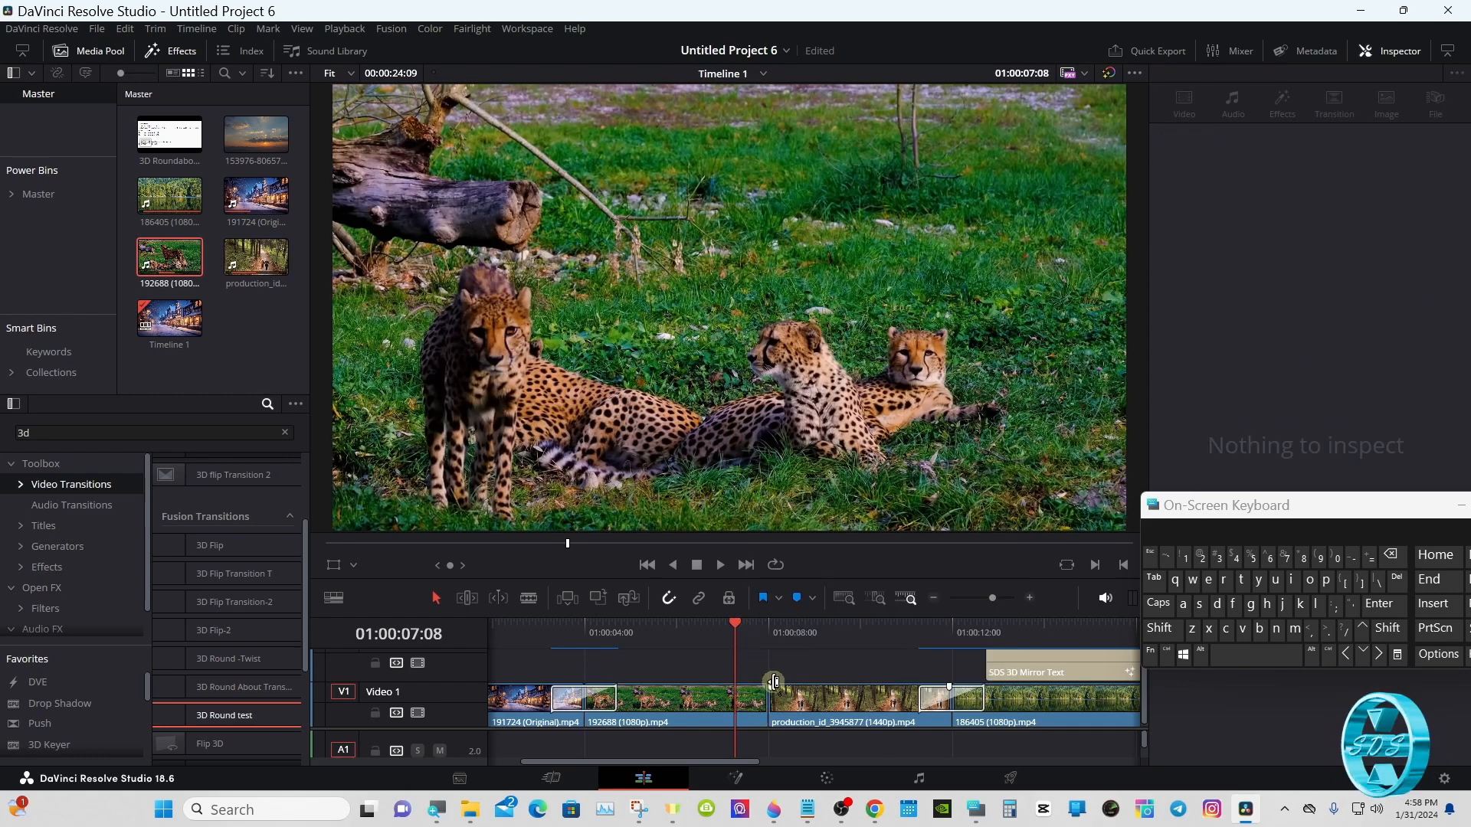
Open the transition between the 191724 and 192688 clips in Fusion and show the MediaIn3 notes image in the empty viewer.
left_click(571, 638)
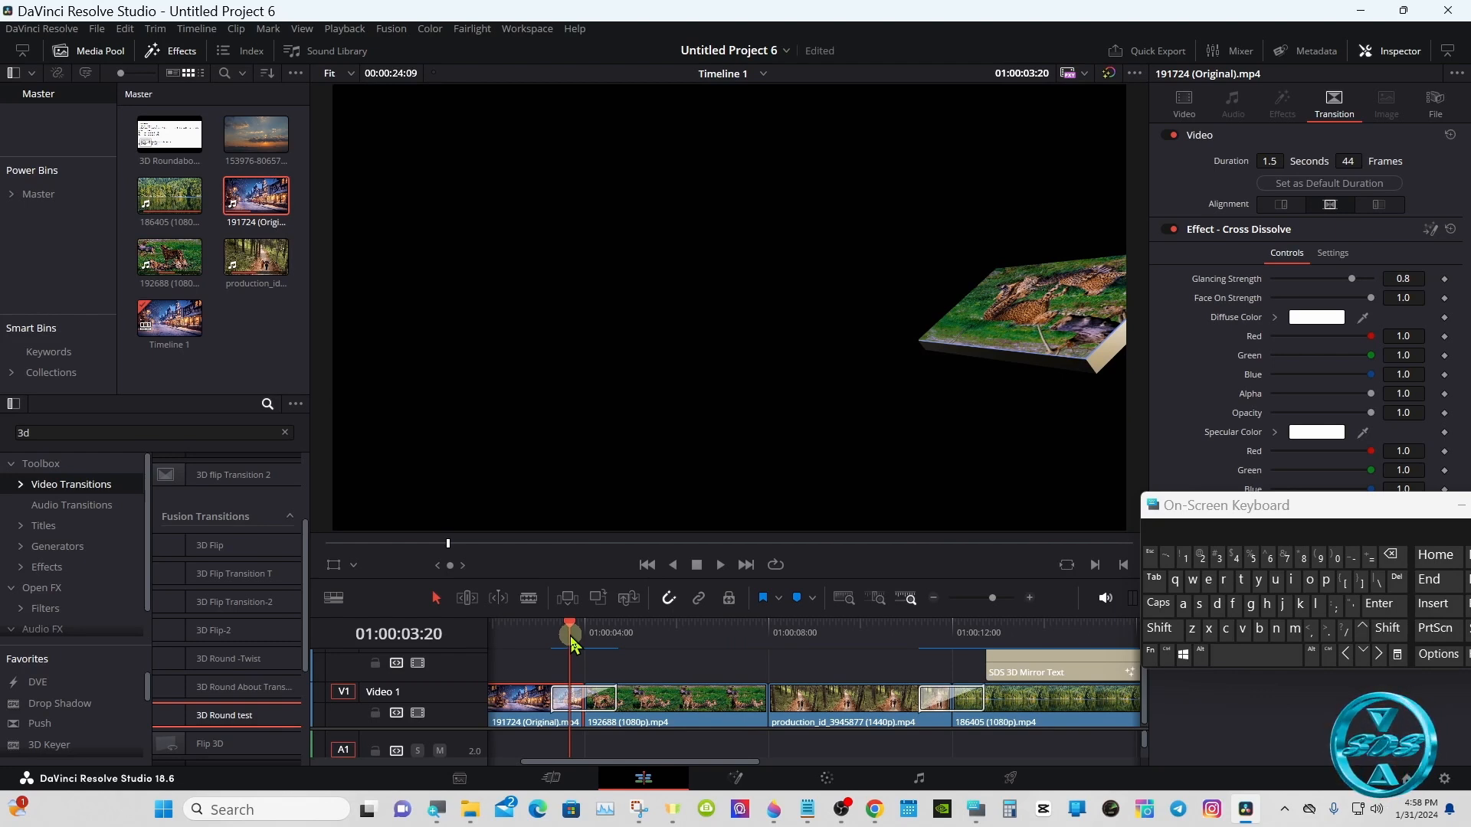
left_click(571, 698)
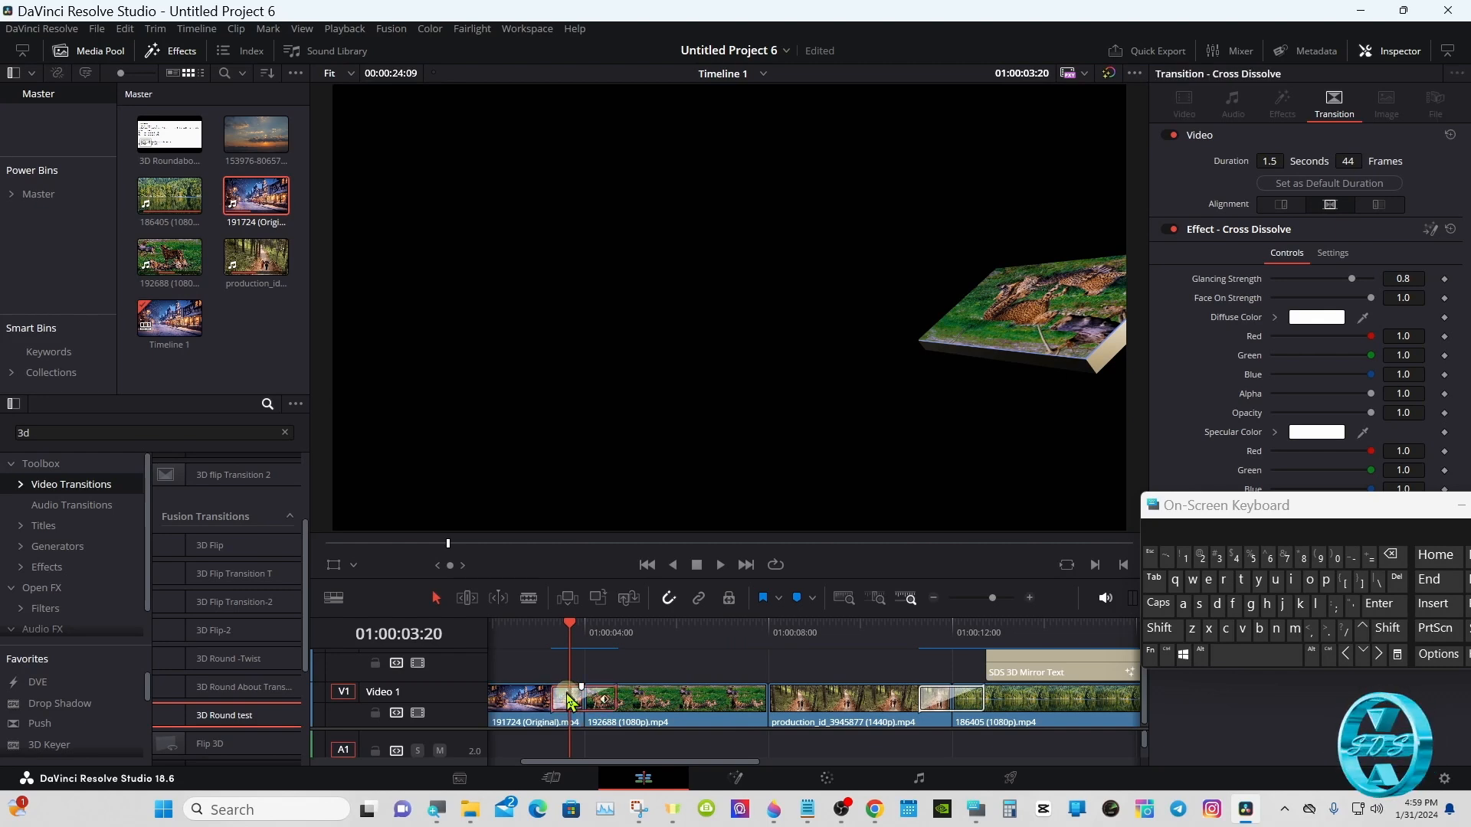
left_click(1429, 230)
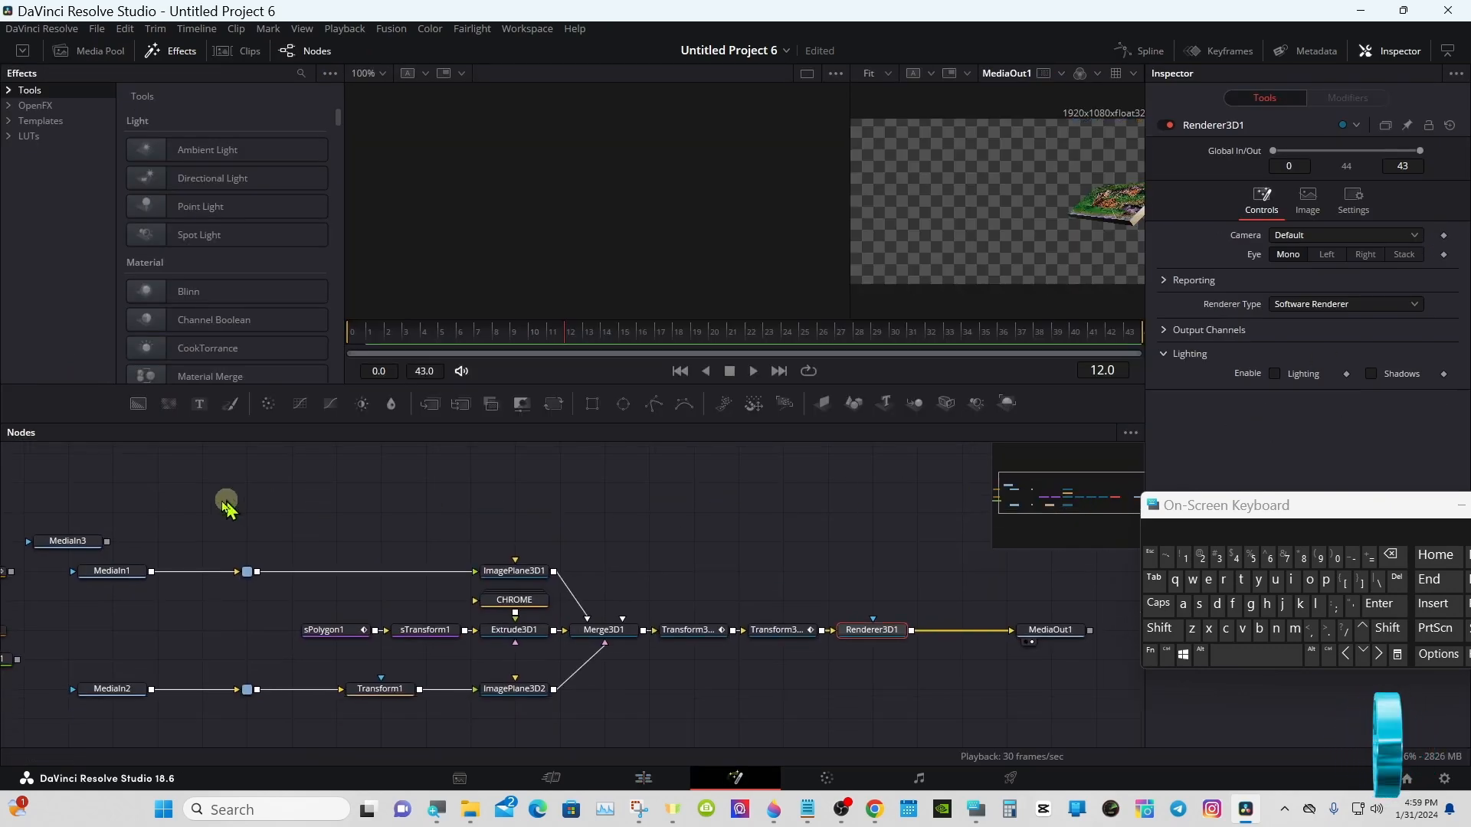
left_click_drag(73, 542, 476, 279)
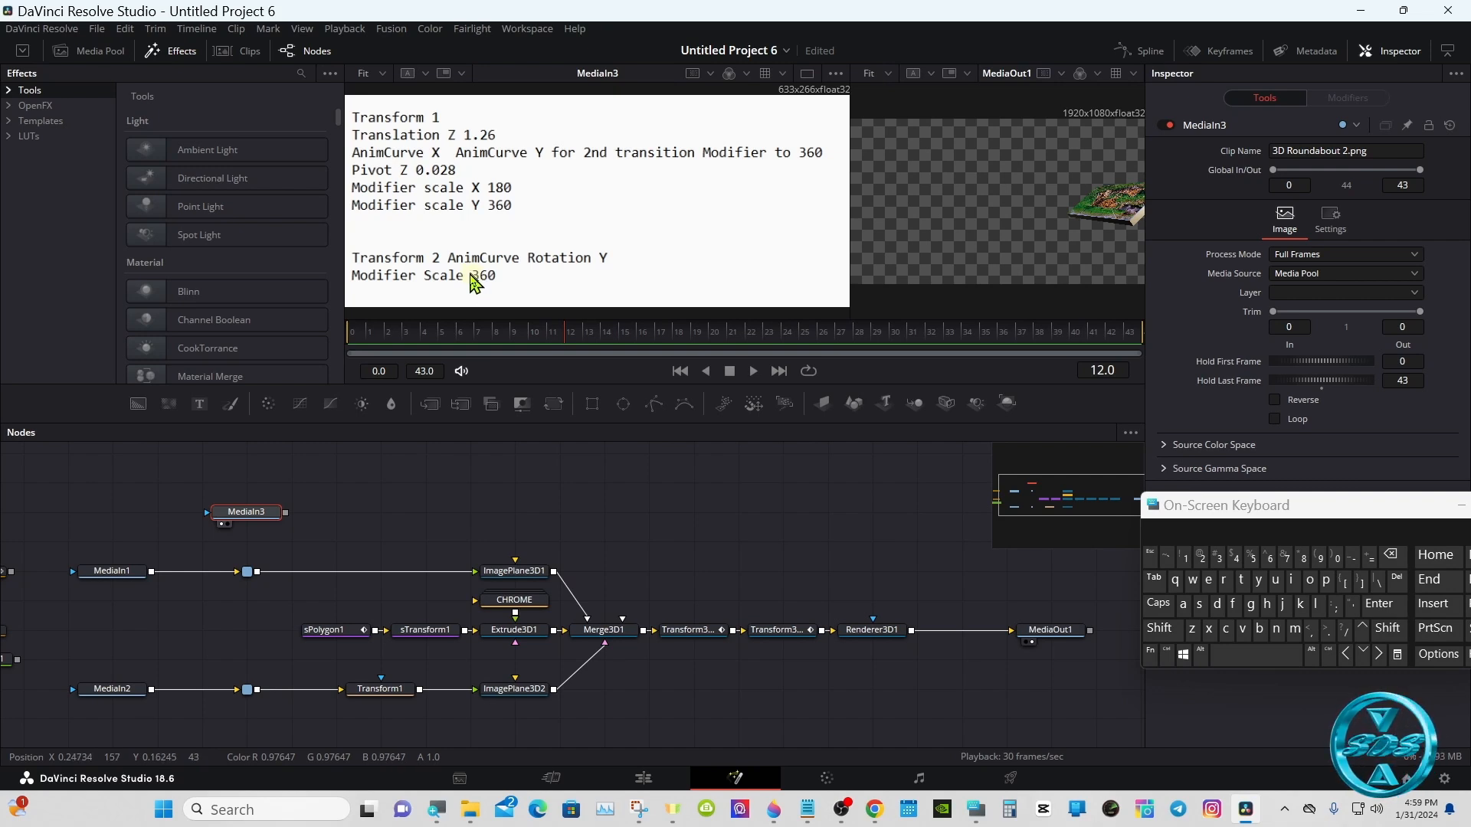
left_click(647, 546)
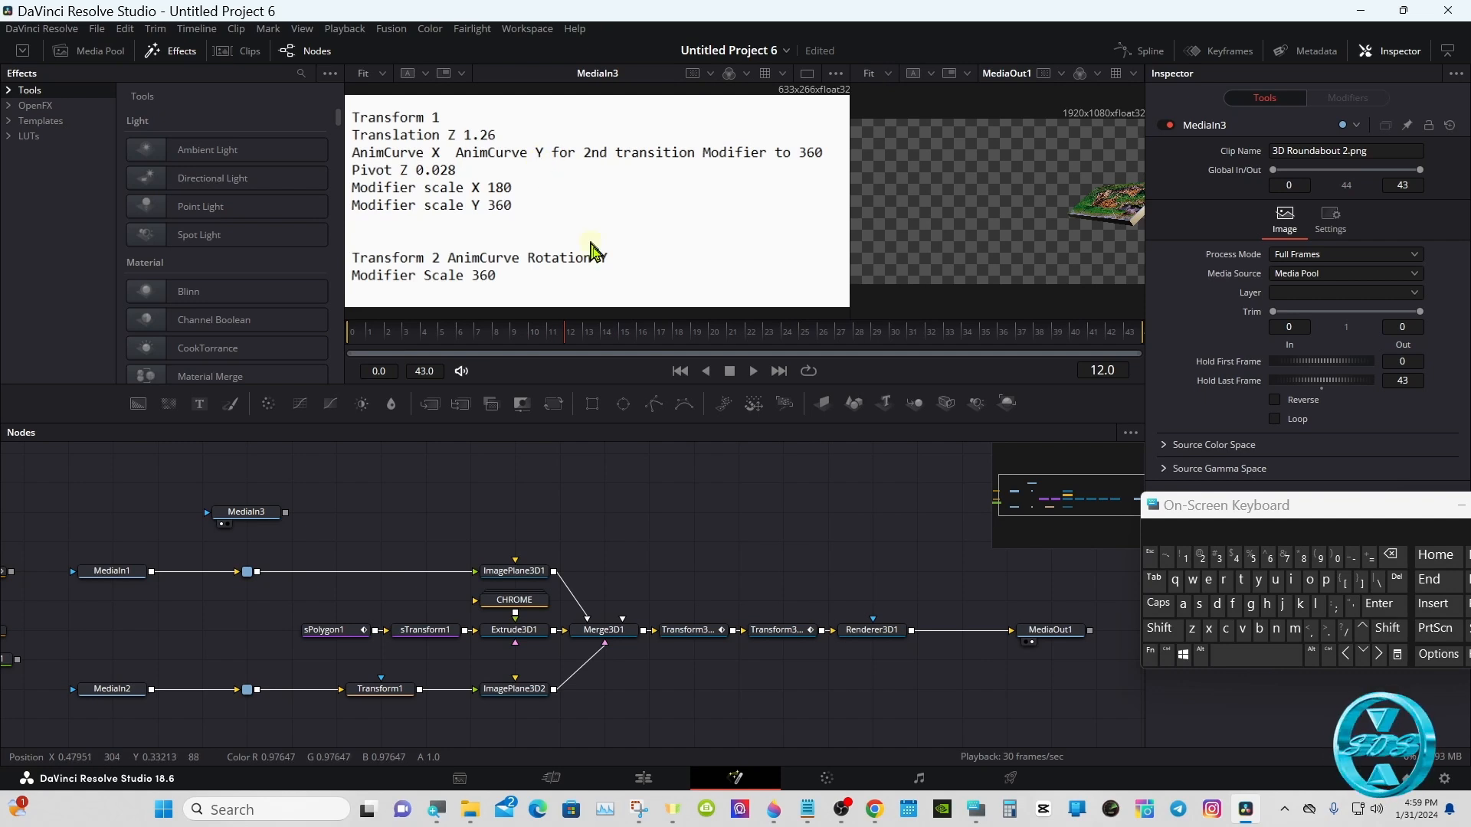
Modify the Y rotation of Transform3D1 with Anim Curves.
left_click(676, 628)
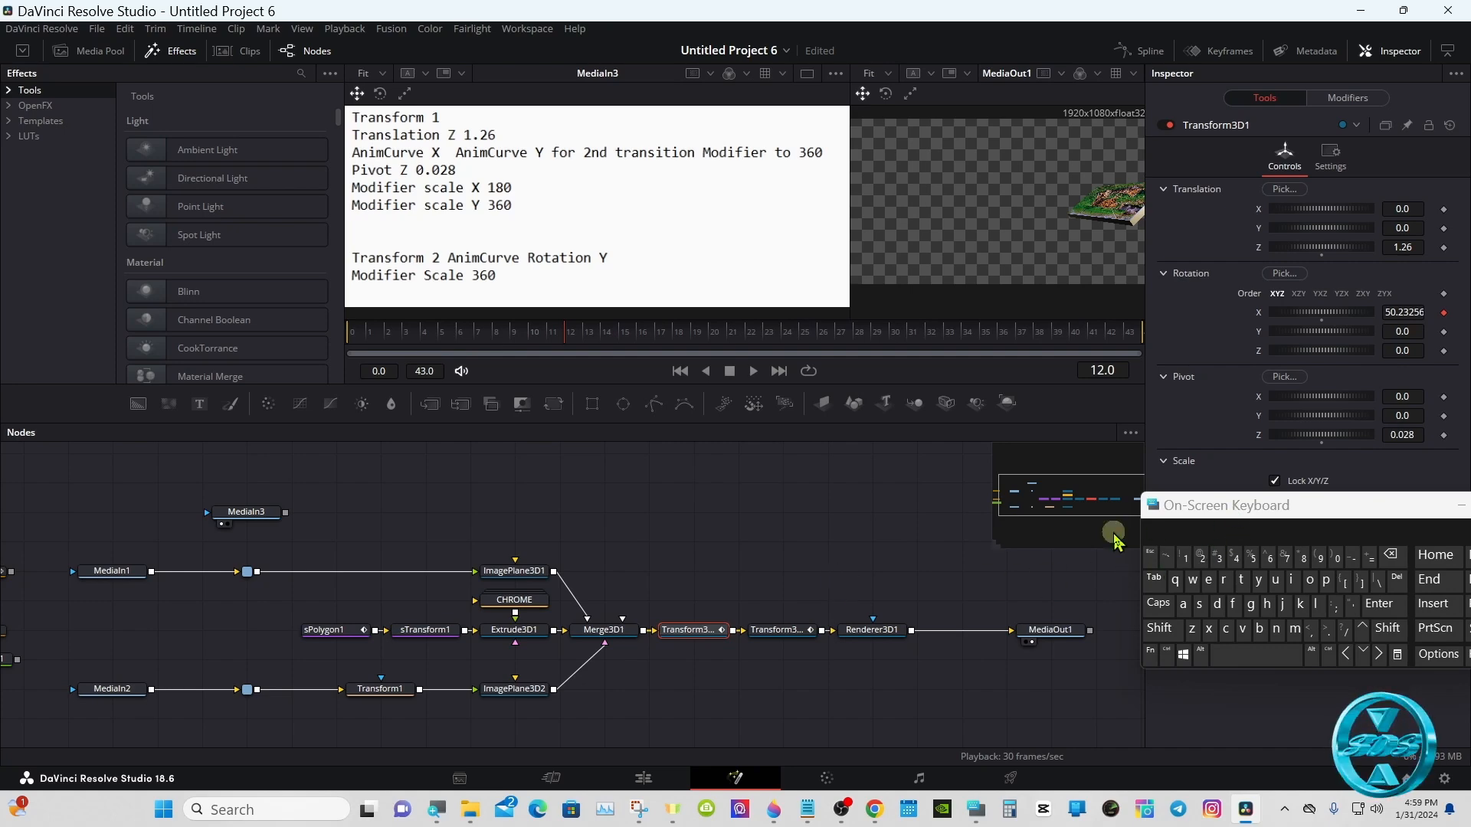
left_click_drag(1258, 511, 959, 603)
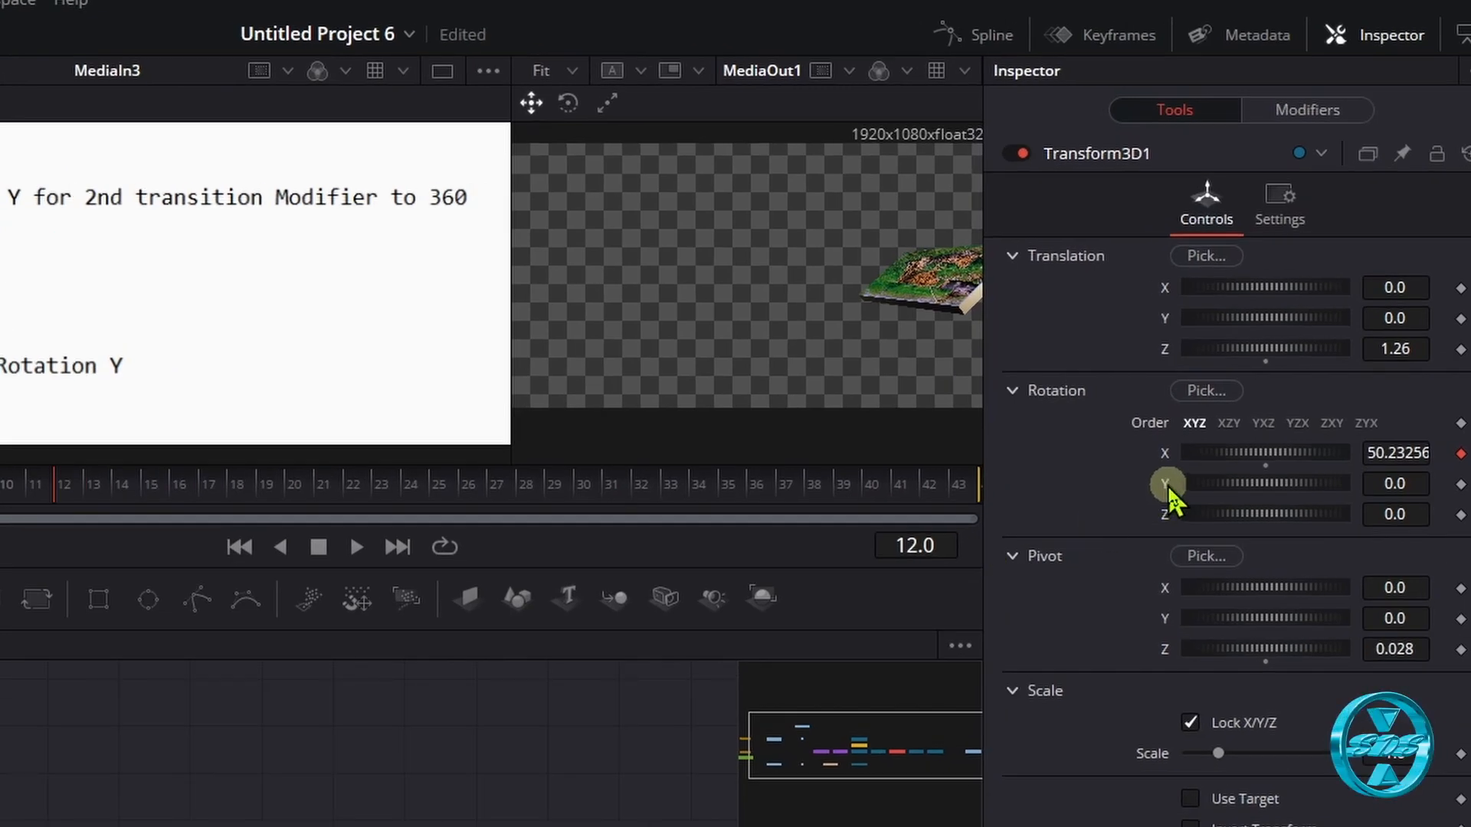
right_click(1167, 485)
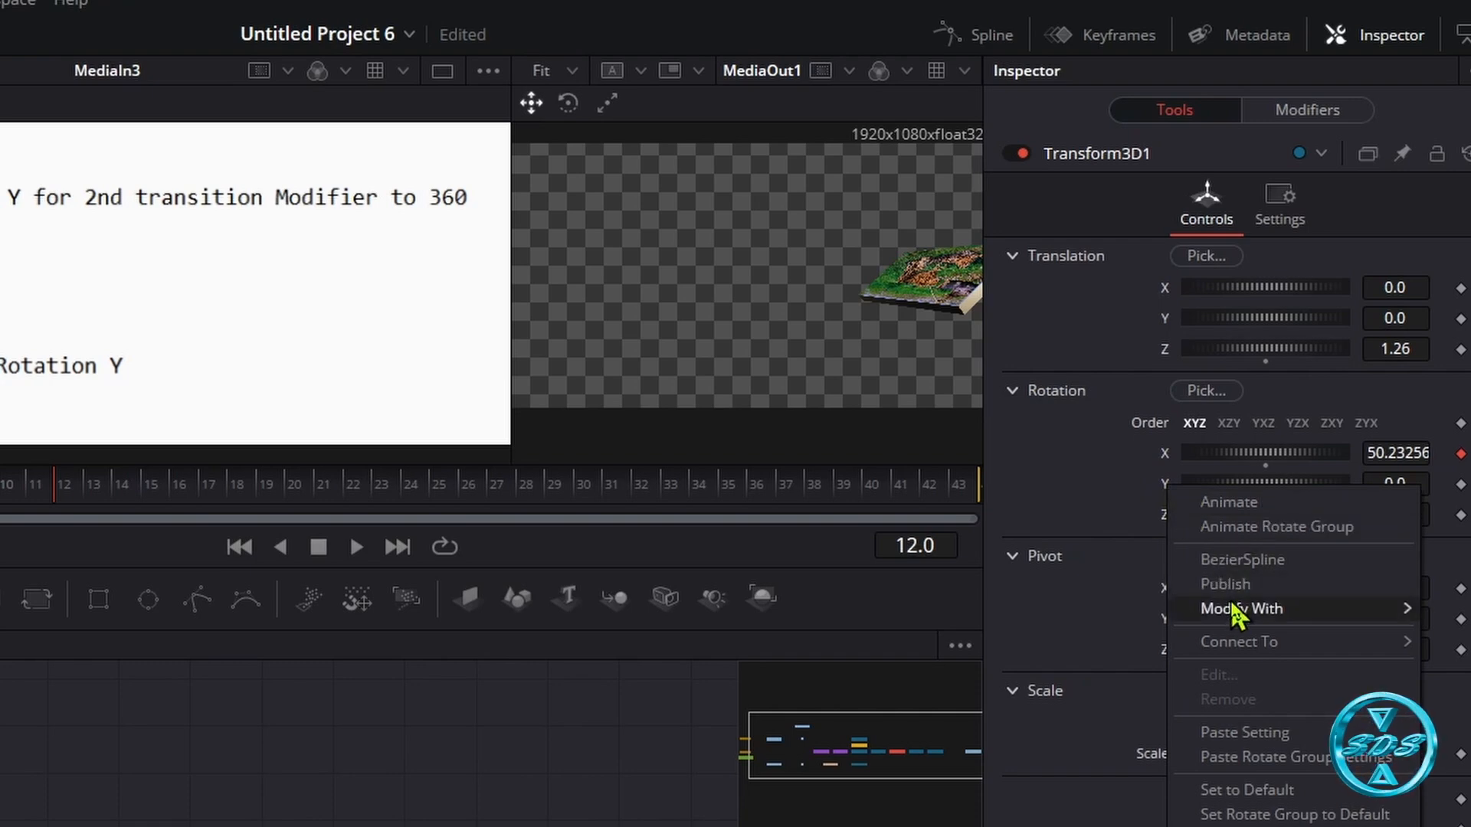
mouse_move(1237, 617)
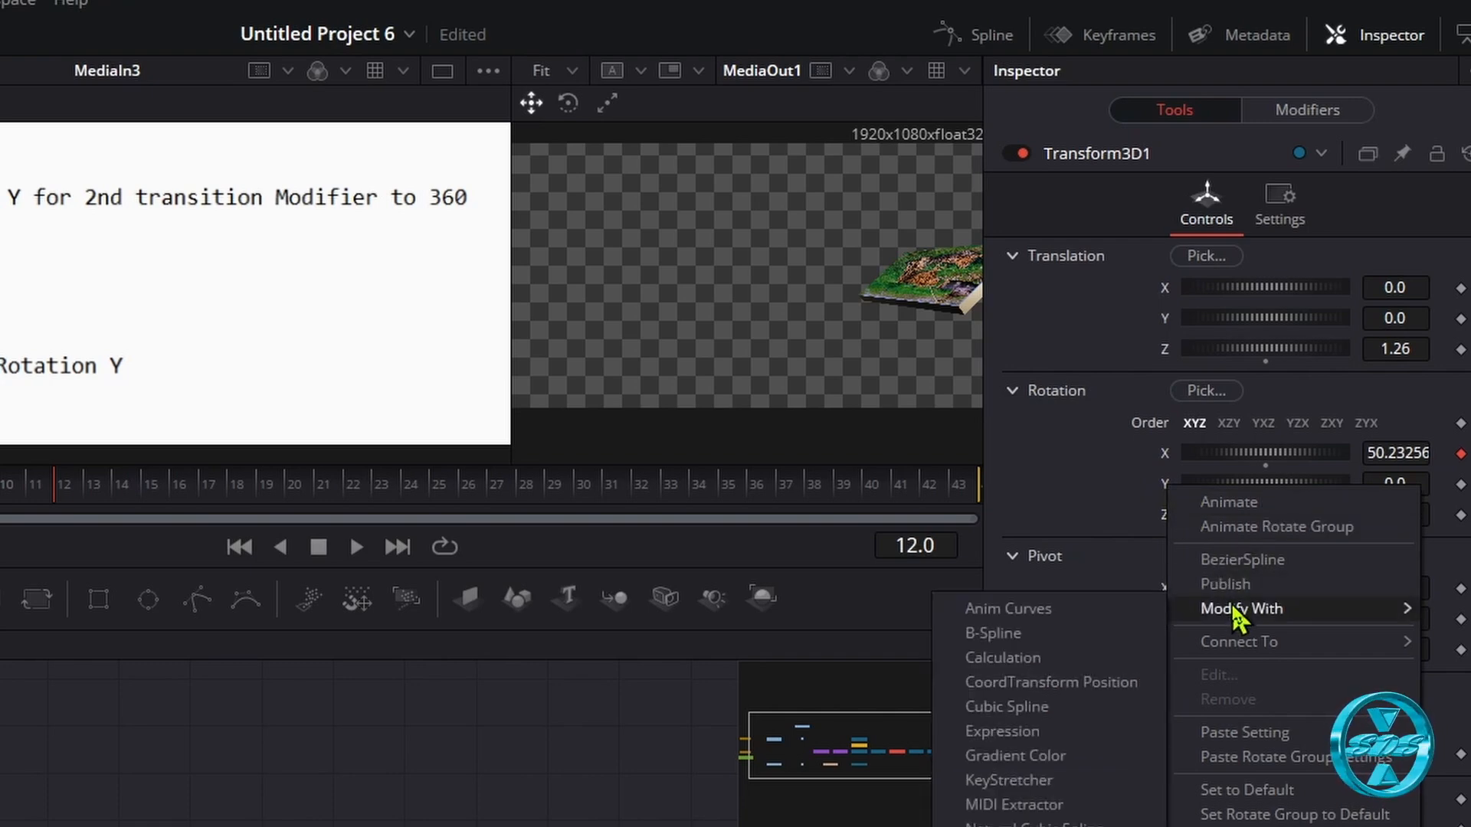
left_click(1060, 605)
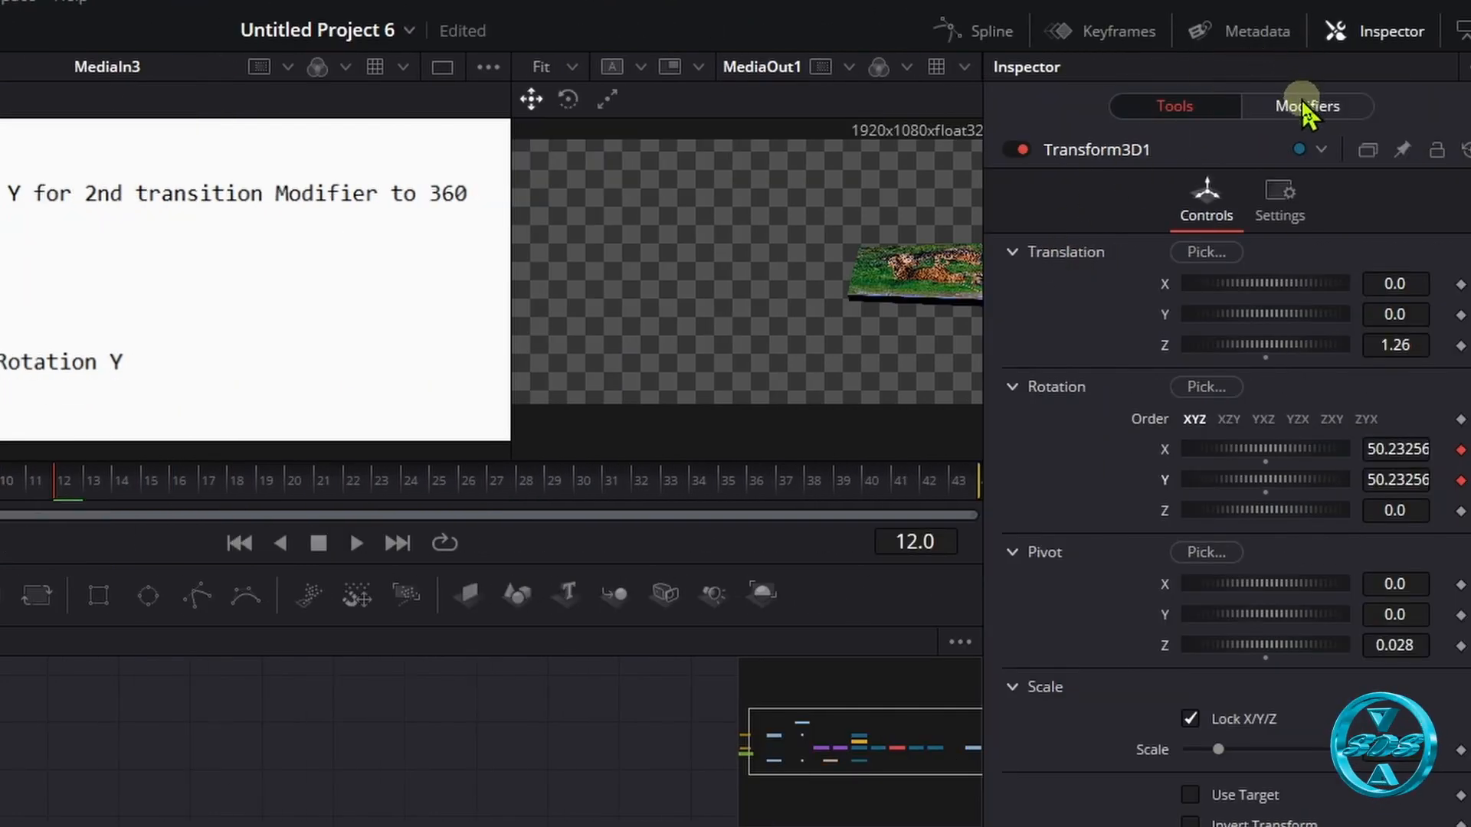
Set the Scale of the Y rotation's Anim Curves modifier on Transform3D1 to 360.
left_click(1302, 104)
left_click(1427, 452)
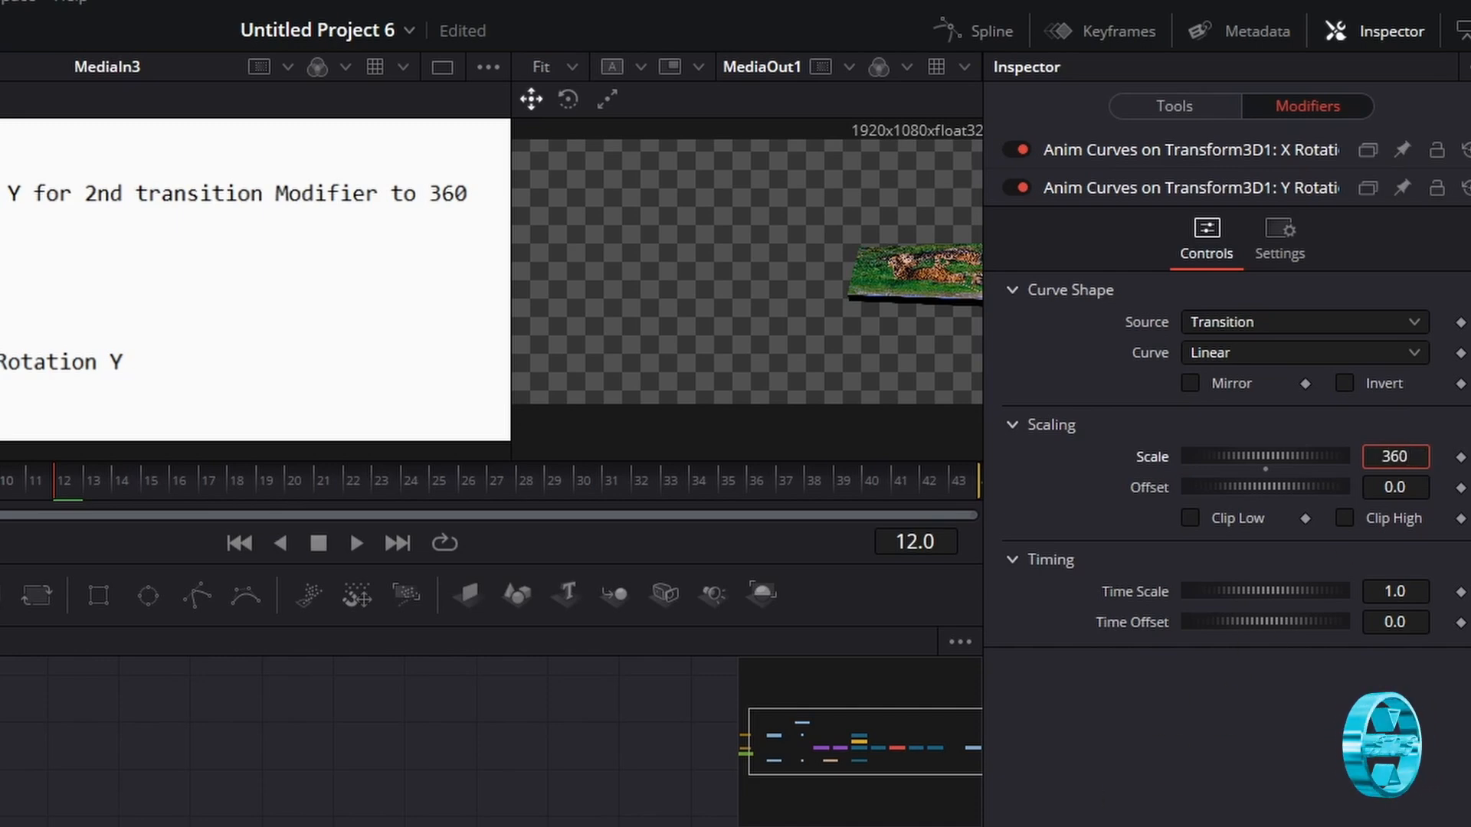
type("360")
key("Tab")
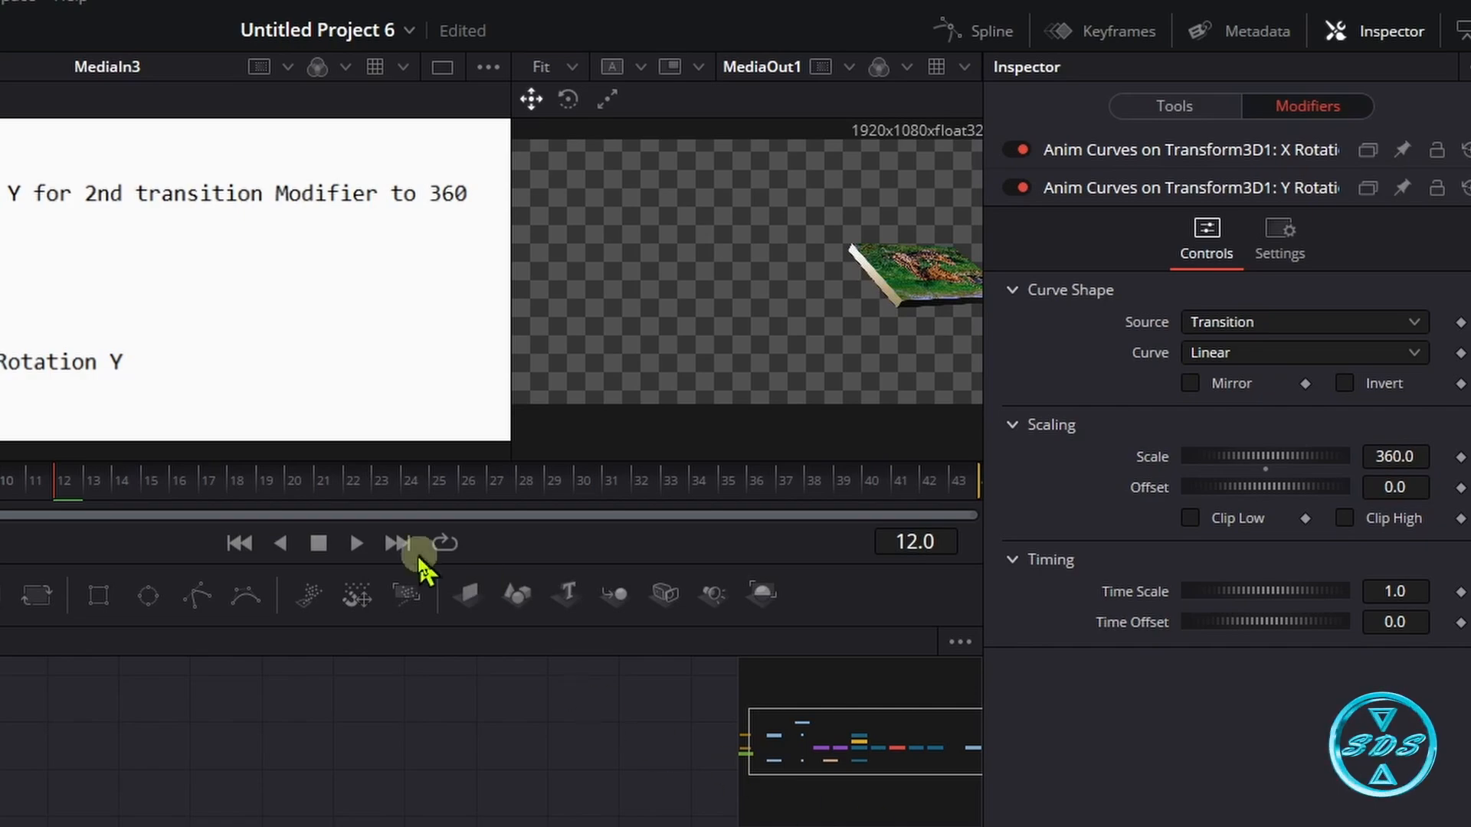
Play the composition in Fusion to preview the transition with the added Y rotation.
left_click(356, 542)
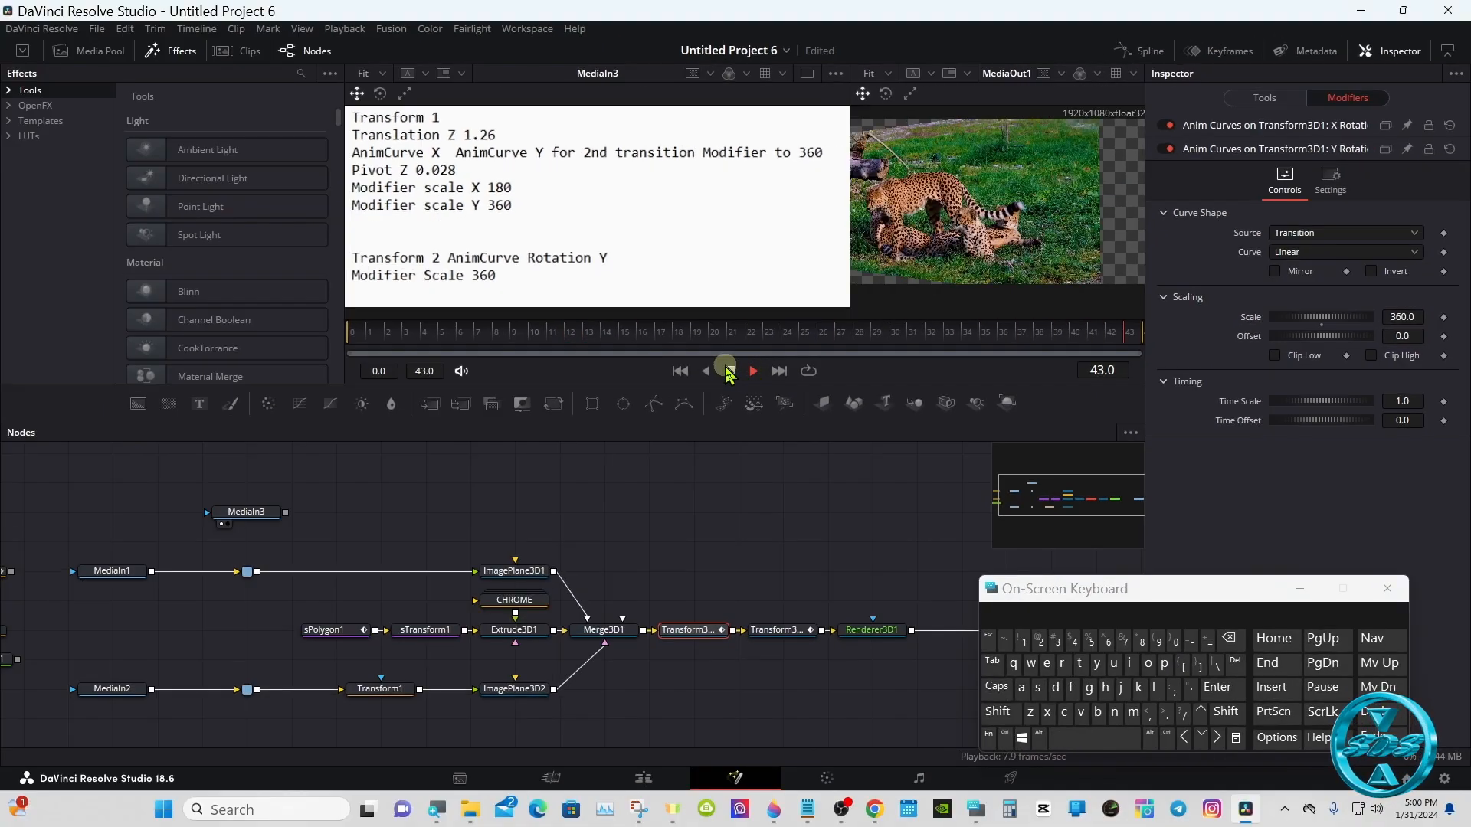
left_click(728, 371)
left_click(749, 372)
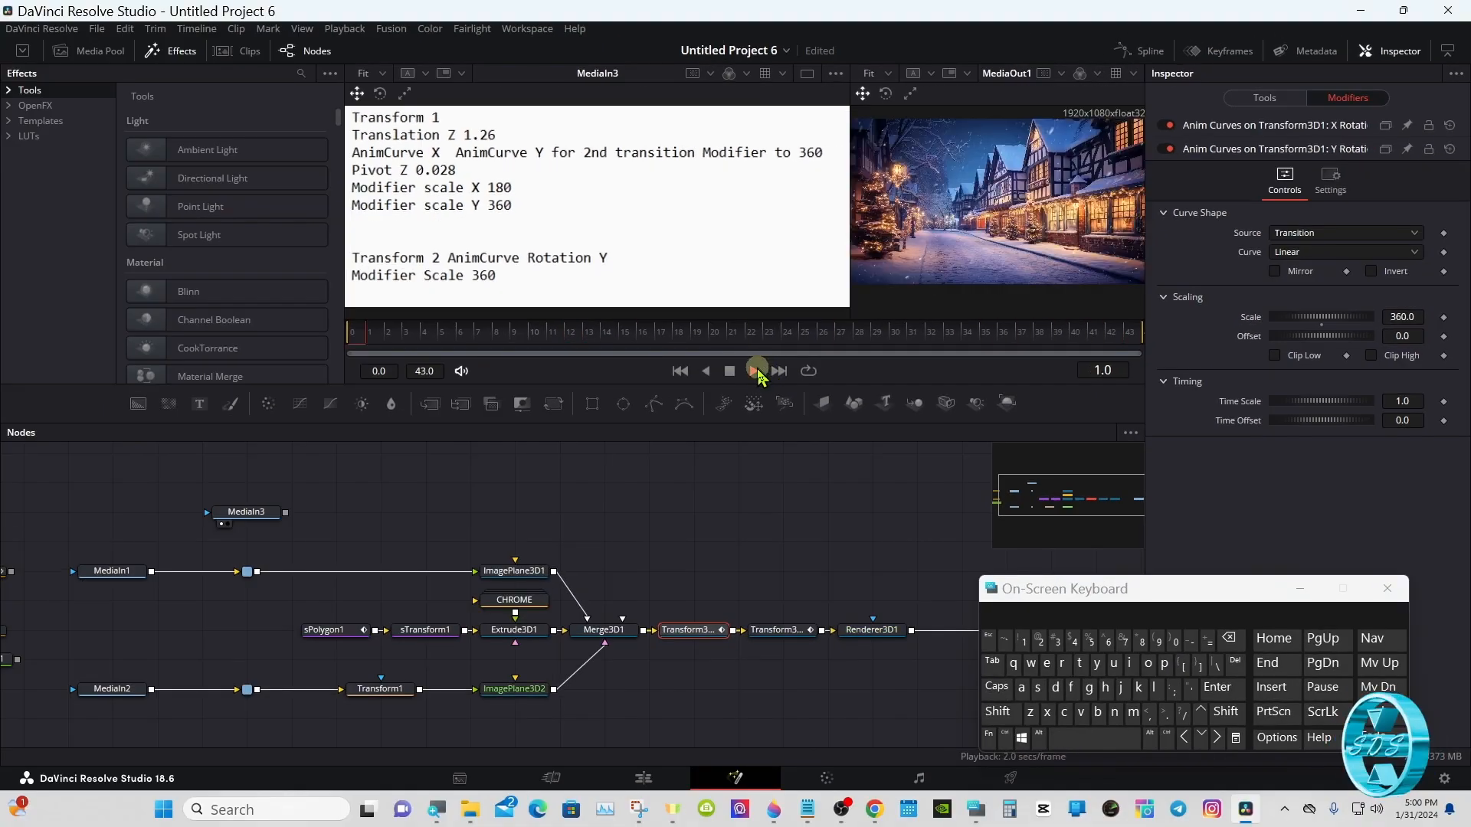
left_click(729, 372)
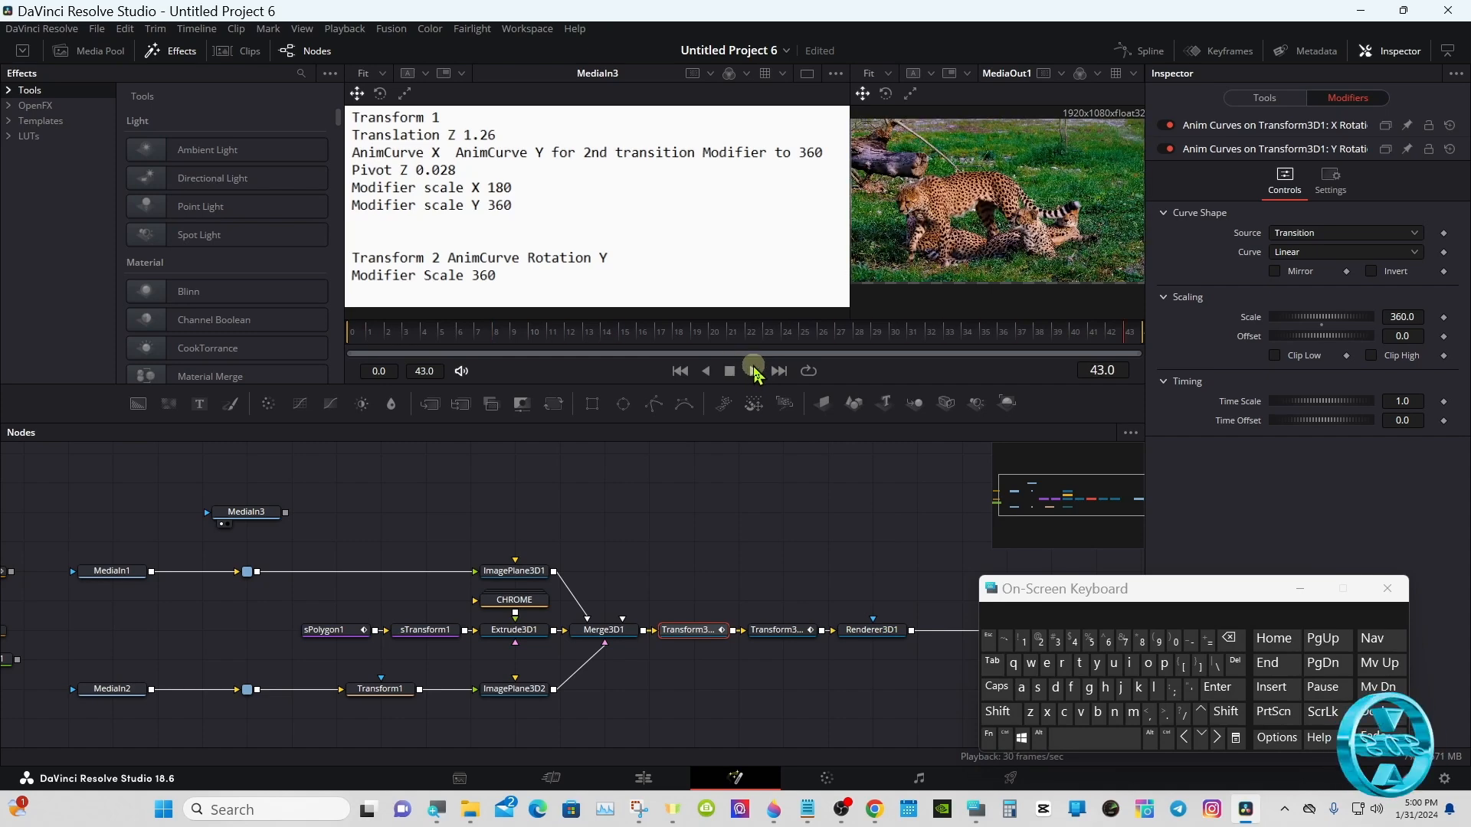
left_click(753, 371)
left_click(729, 372)
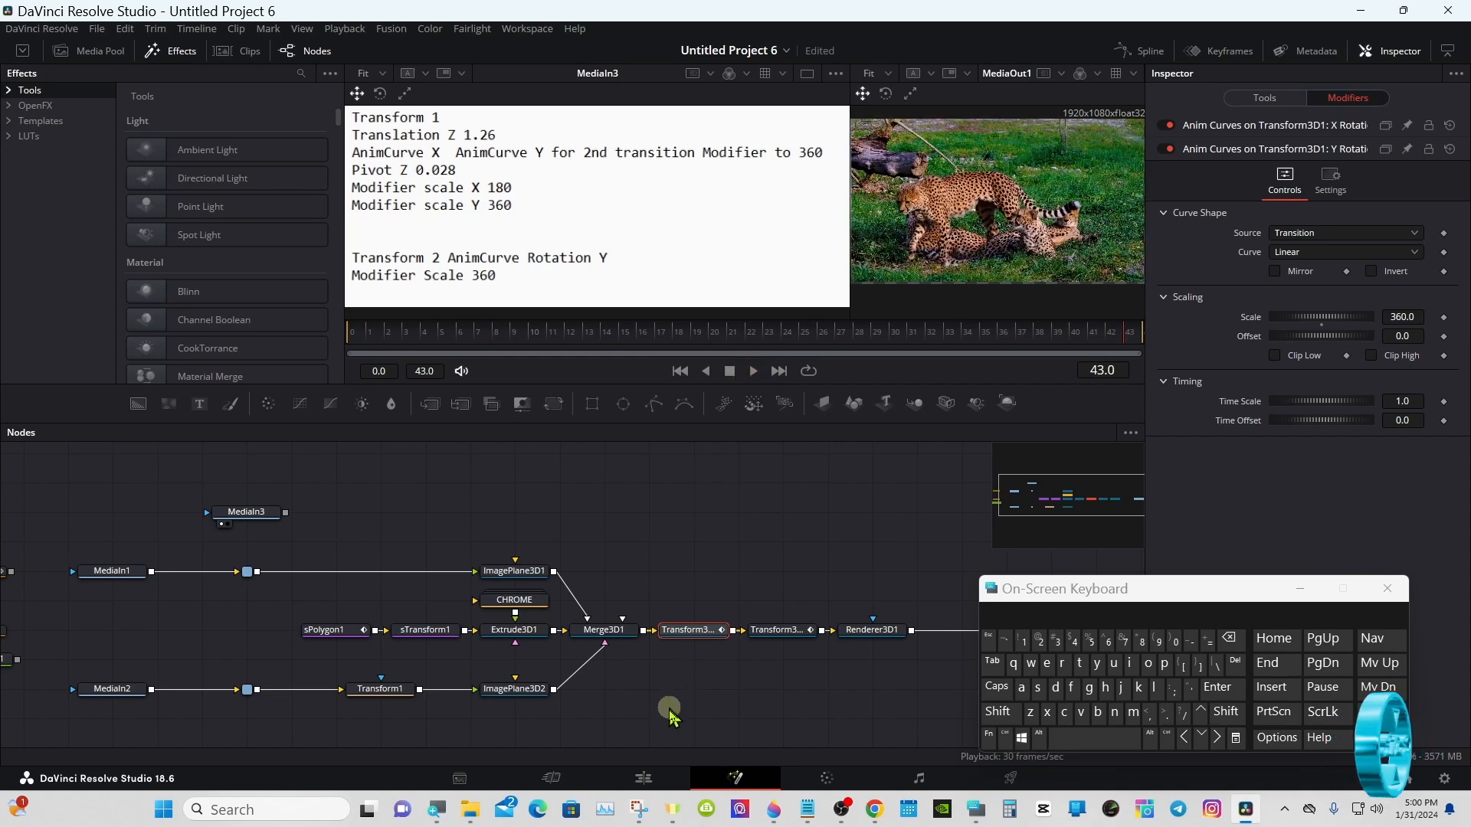
Return to the edit timeline and play the transition between the 191724 and 192688 clips from just before its start.
left_click(644, 779)
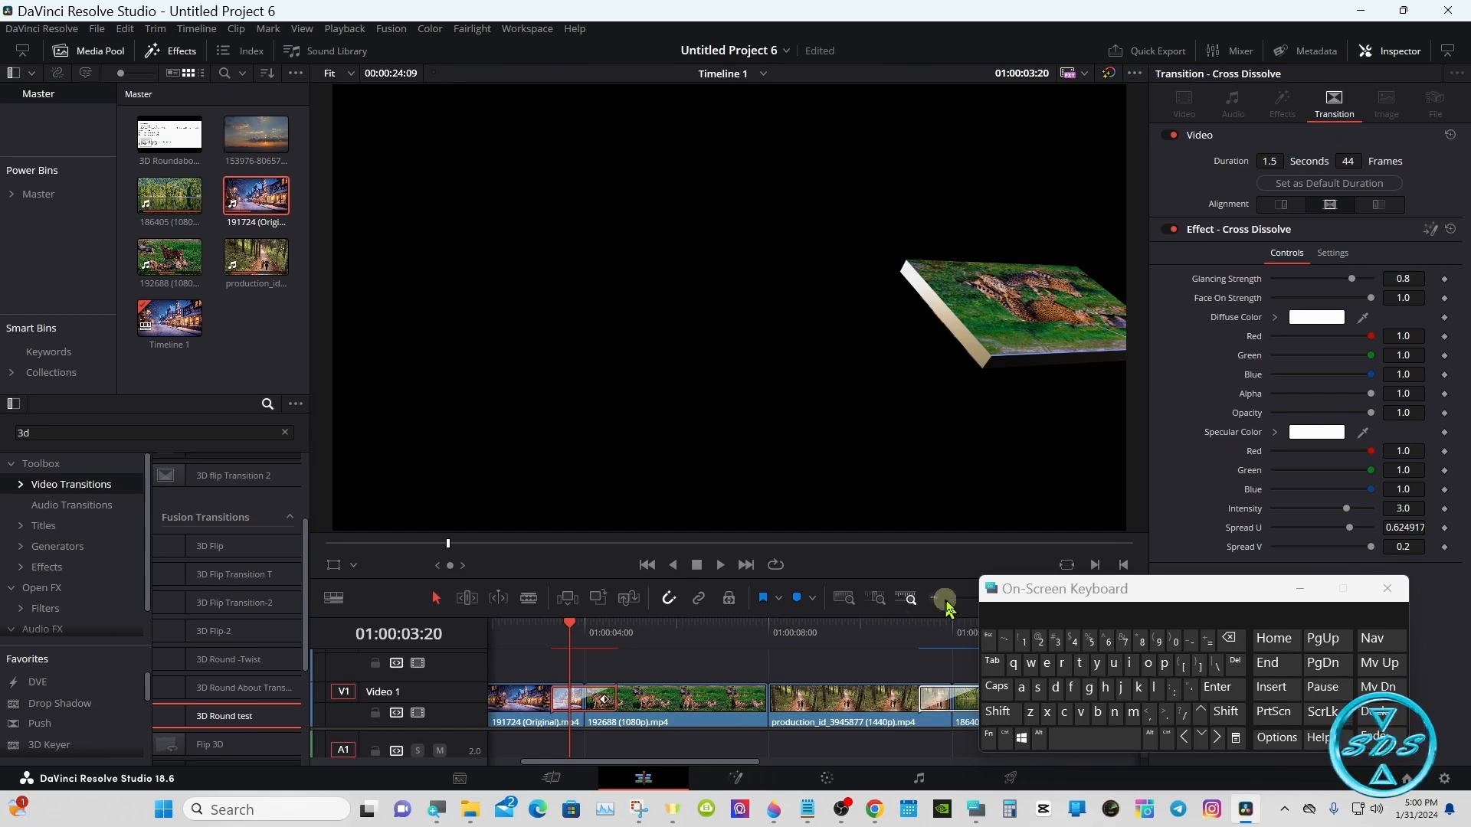
left_click_drag(992, 597, 1157, 596)
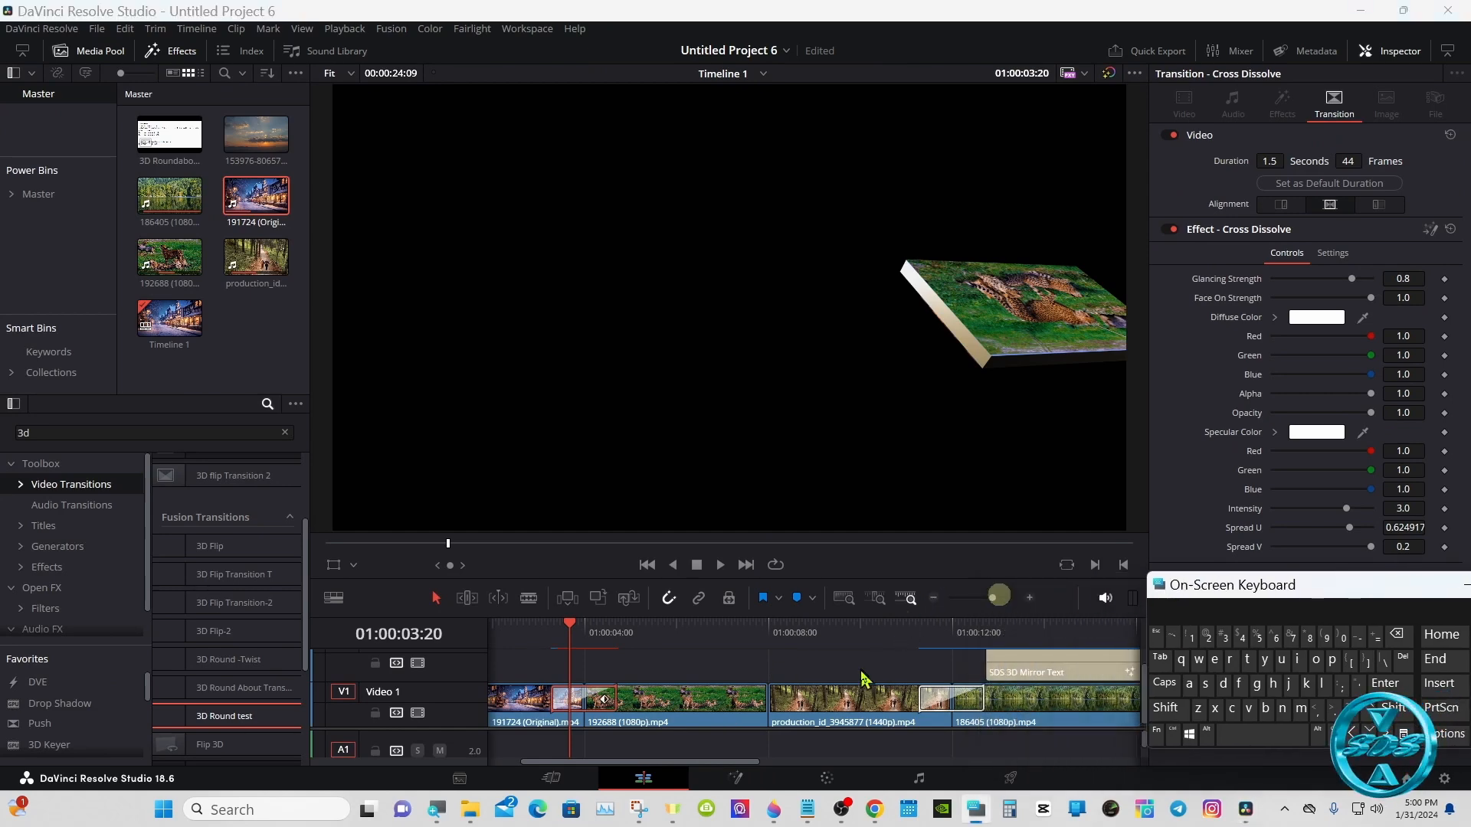
left_click(551, 631)
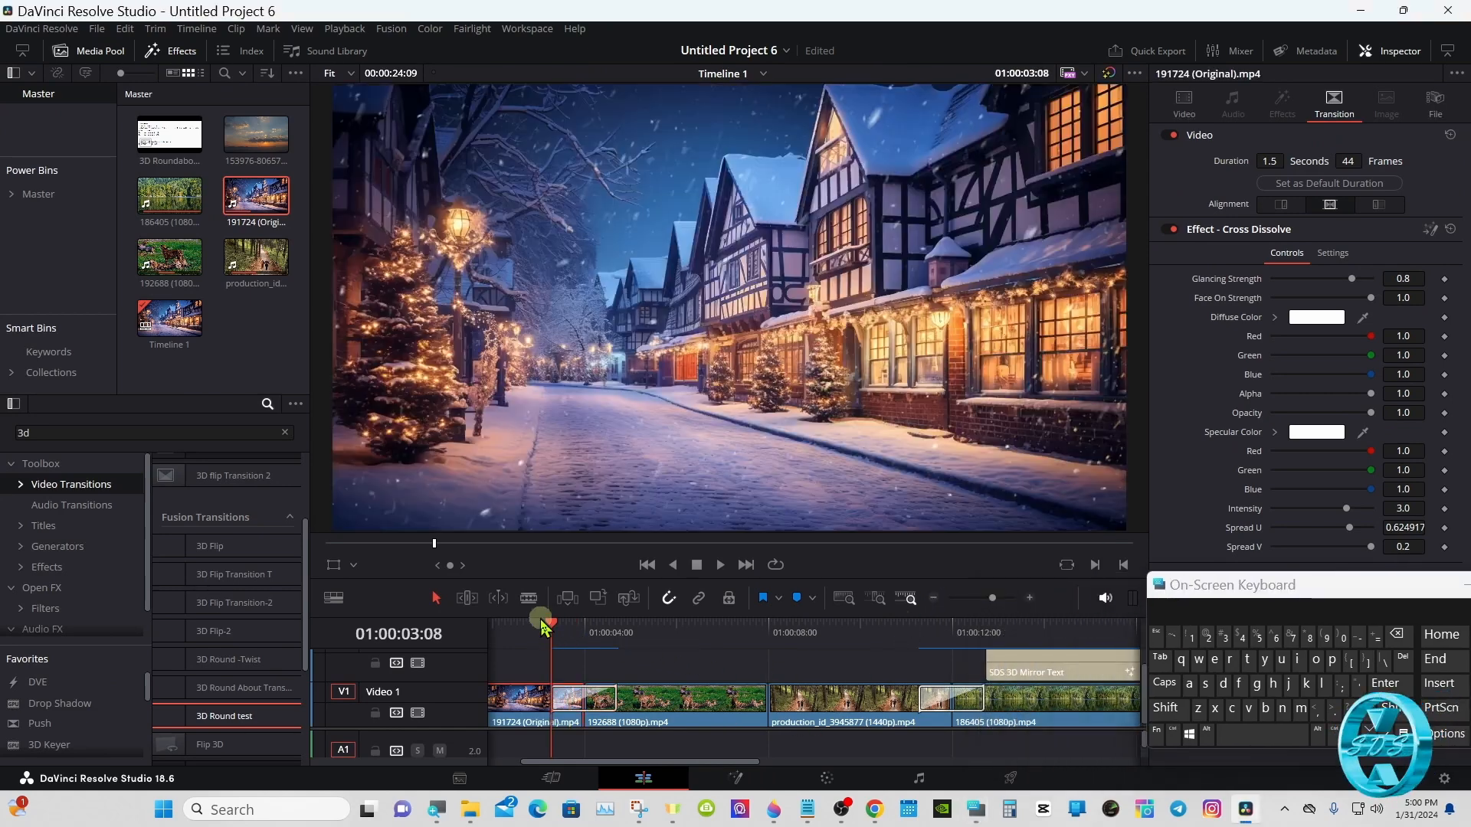
left_click(720, 566)
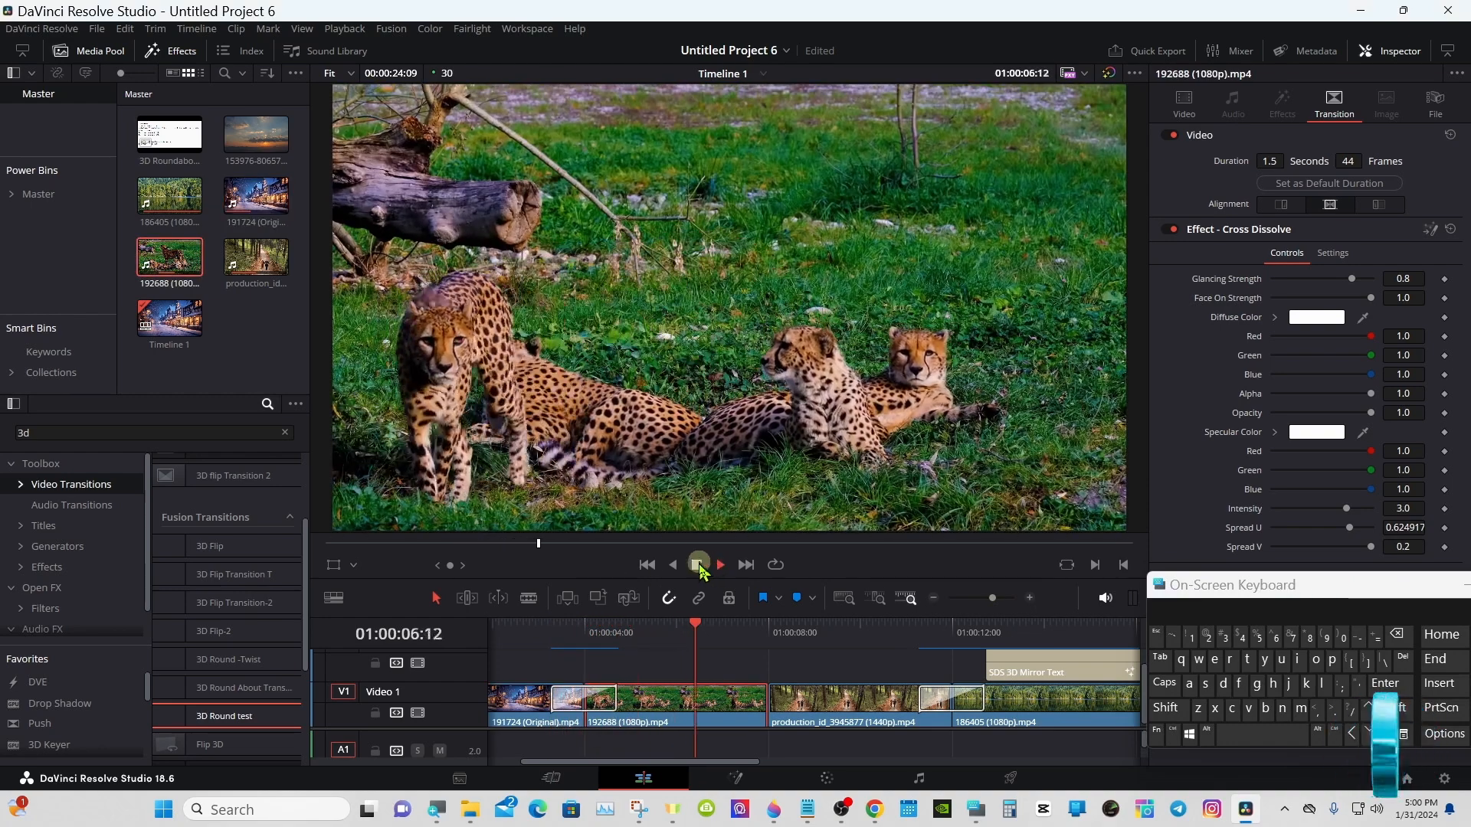
left_click(711, 570)
Reopen the transition between the 191724 and 192688 clips in Fusion and move the MediaIn3 node directly above MediaIn1.
left_click(584, 627)
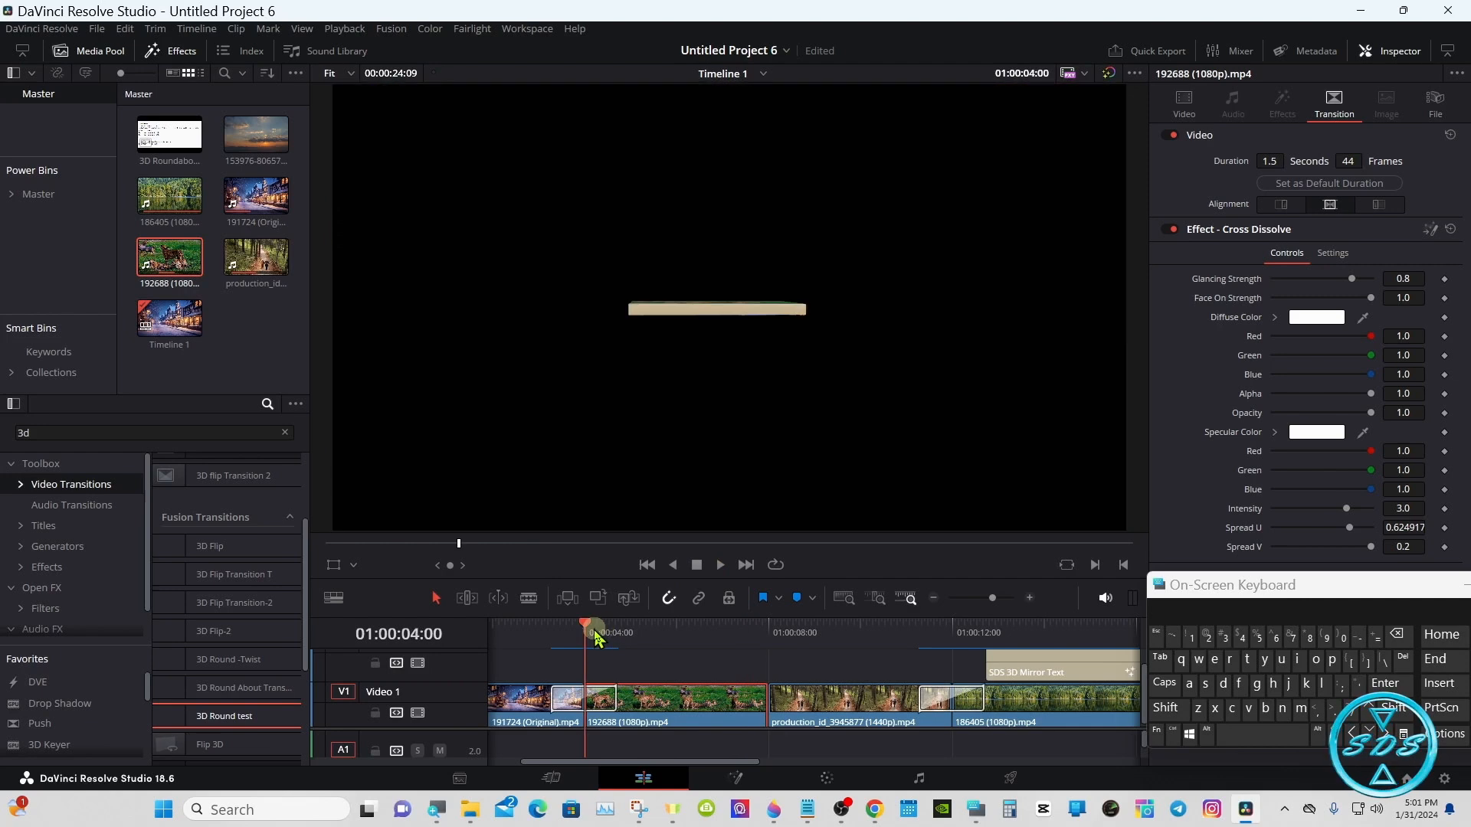
left_click(574, 699)
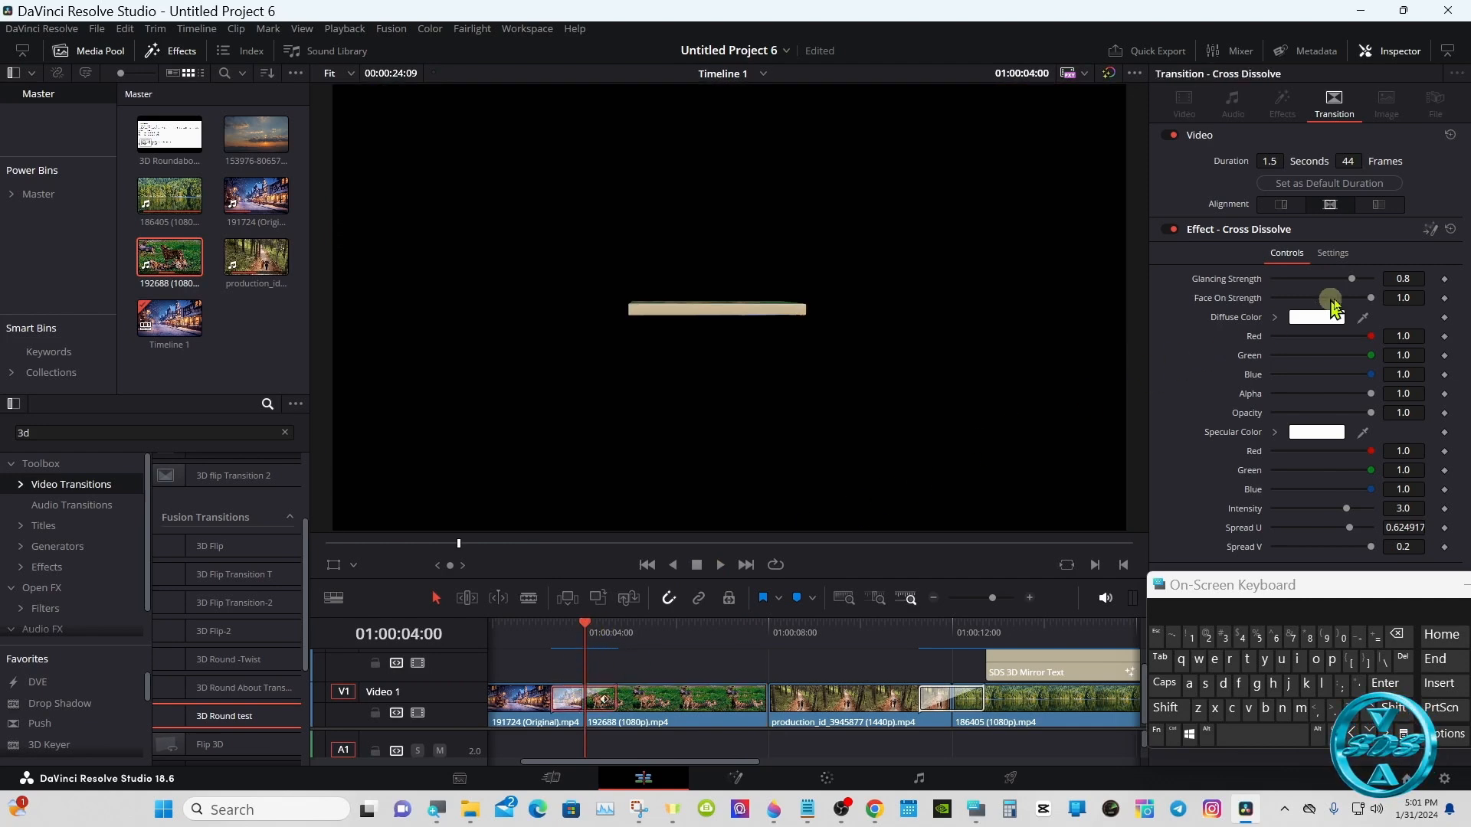
left_click(1426, 238)
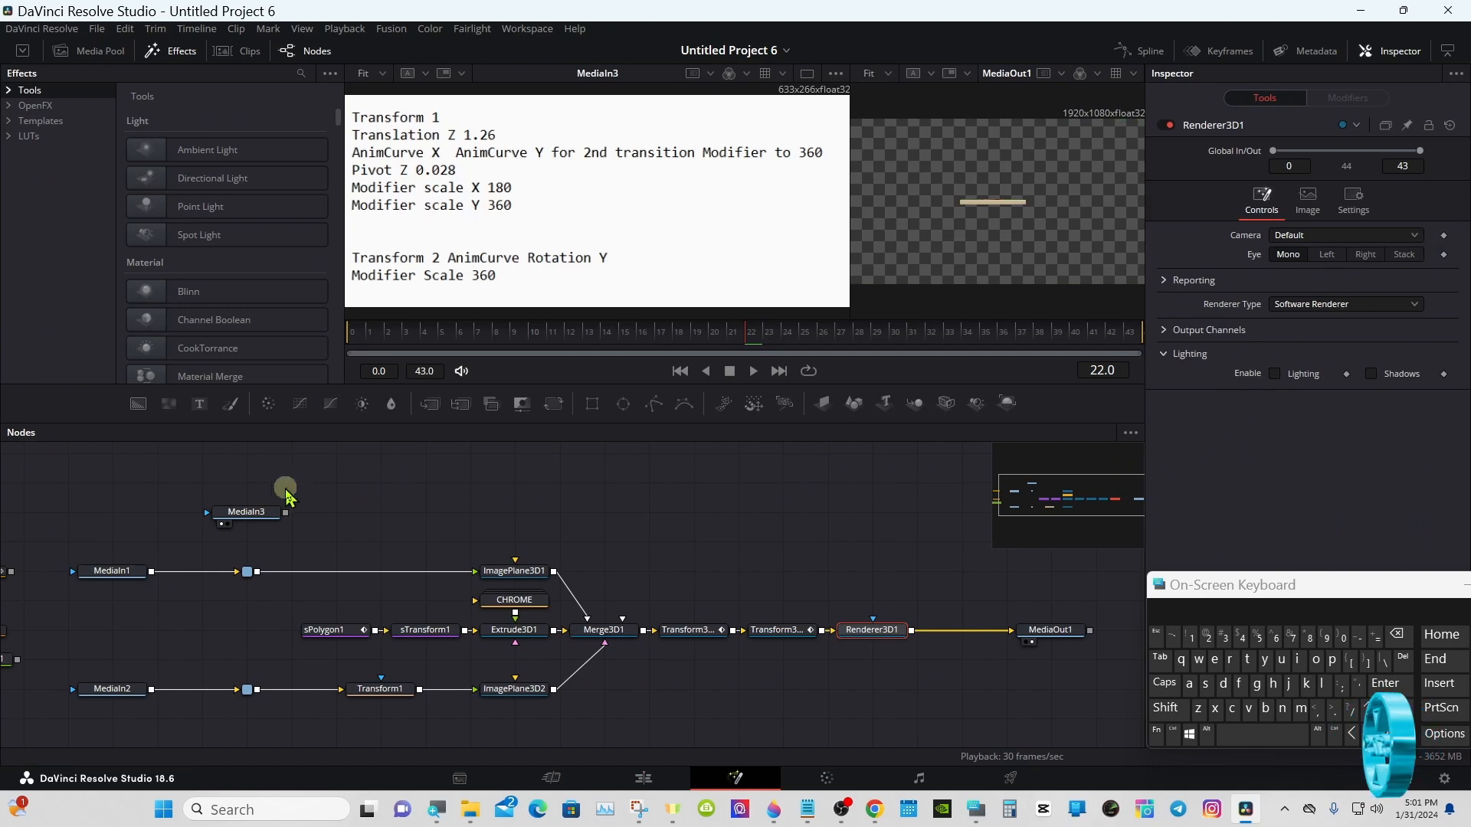
left_click_drag(246, 511, 111, 512)
left_click(308, 511)
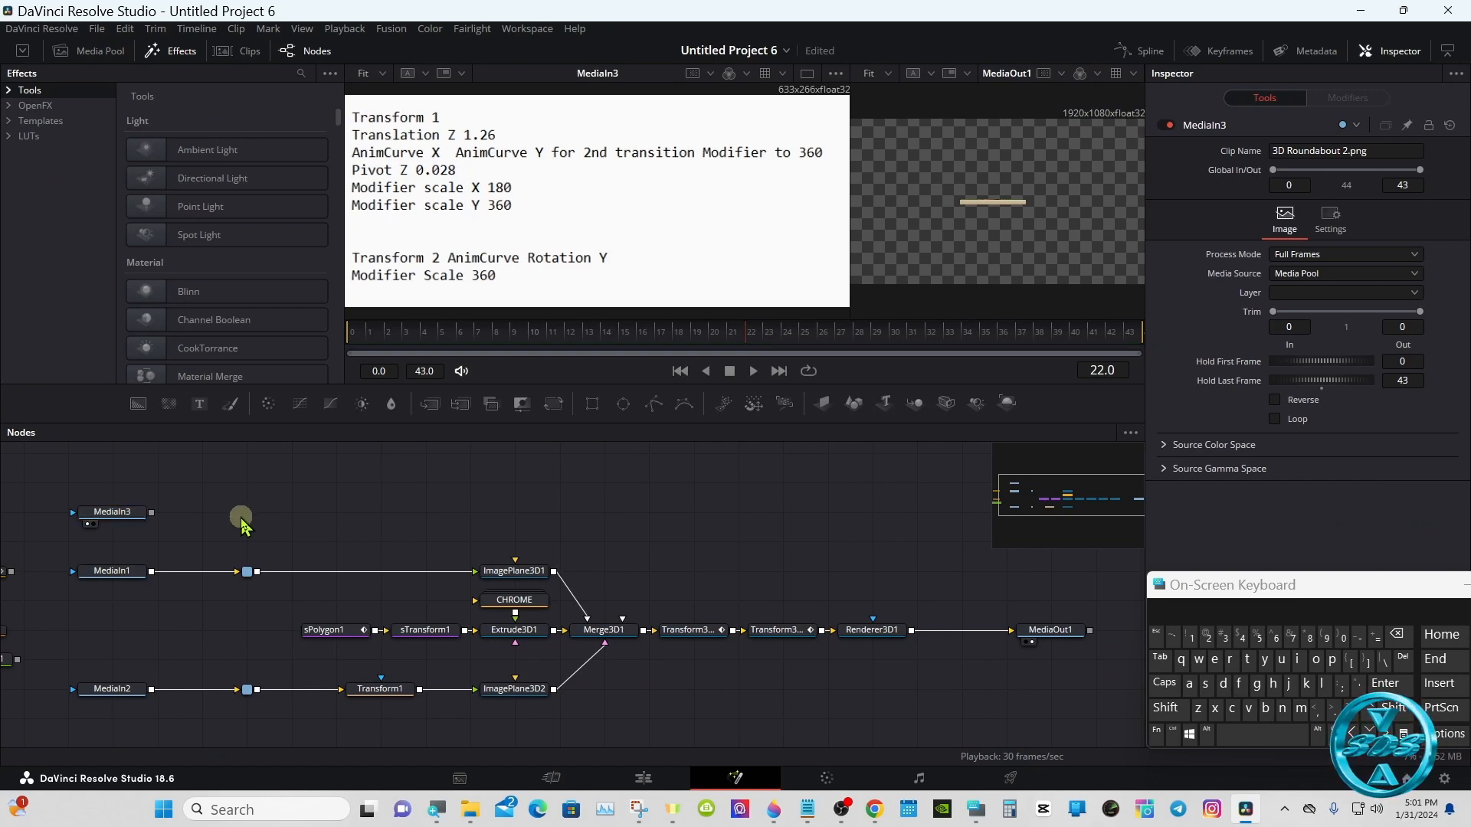
Create a macro from all nodes between the MediaIn nodes and MediaOut1, from the two pipe routers through Renderer3D1.
left_click_drag(203, 520, 873, 720)
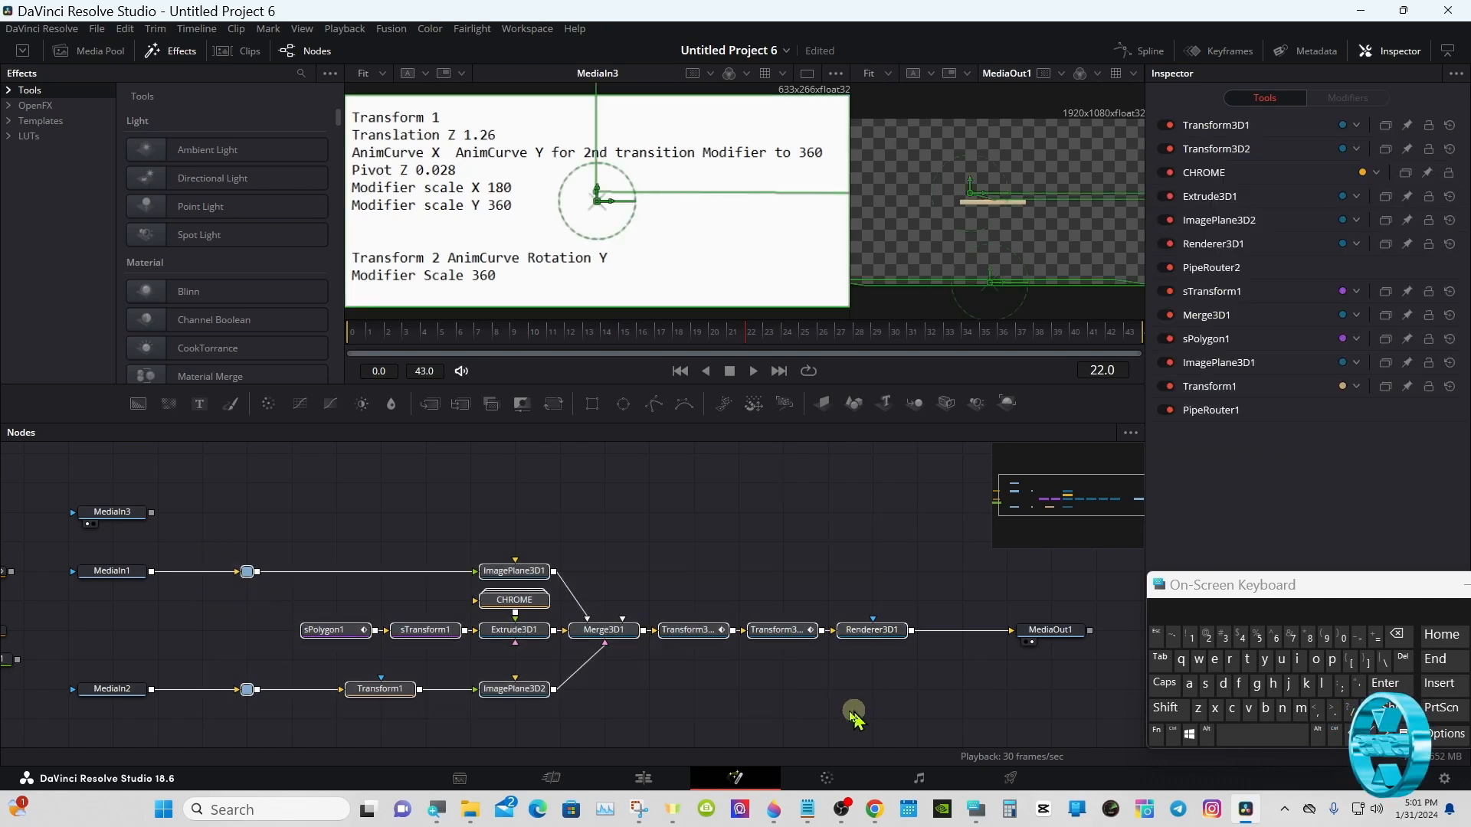
right_click(684, 630)
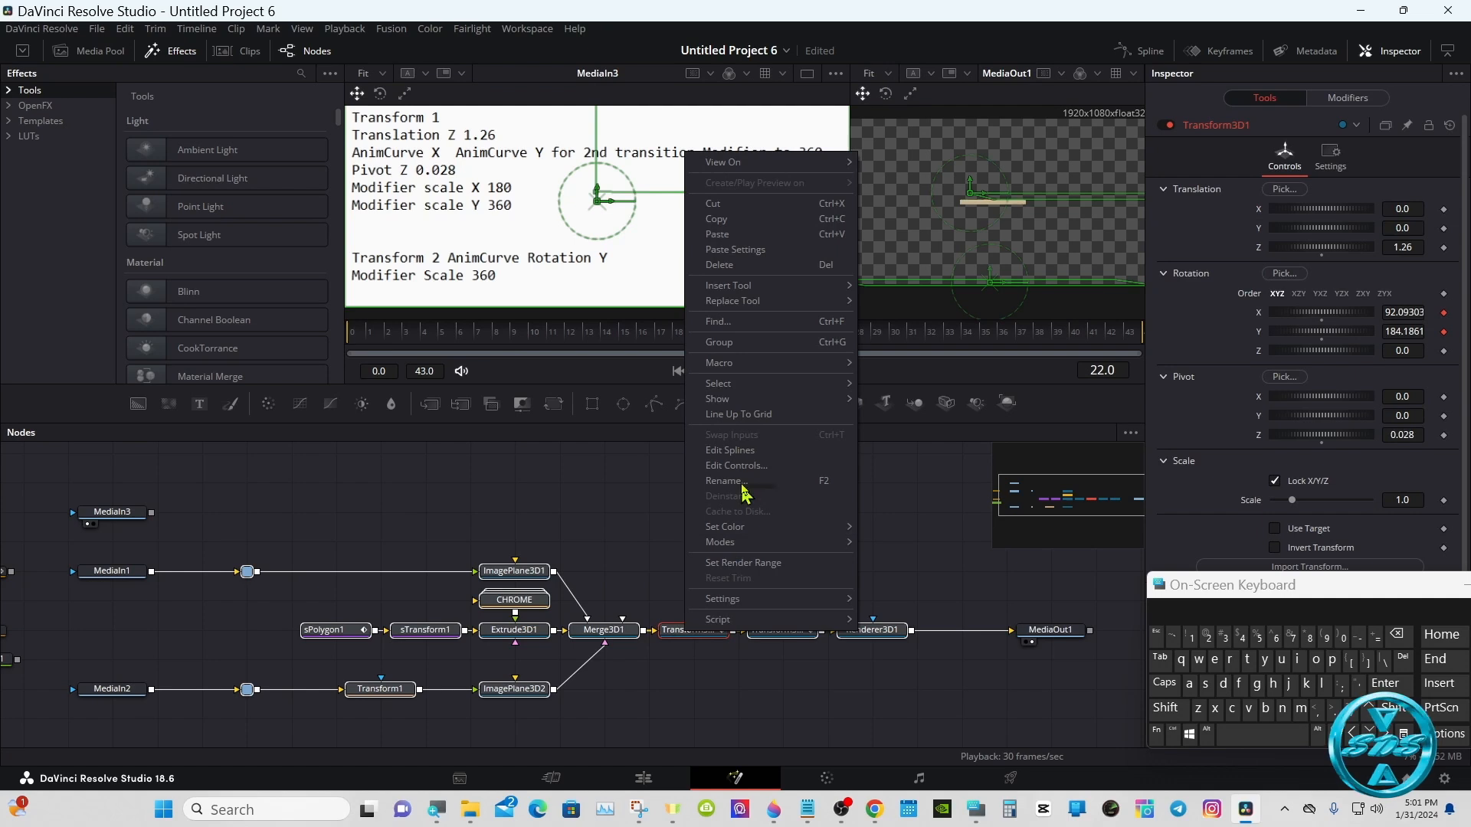
mouse_move(800, 365)
left_click(889, 365)
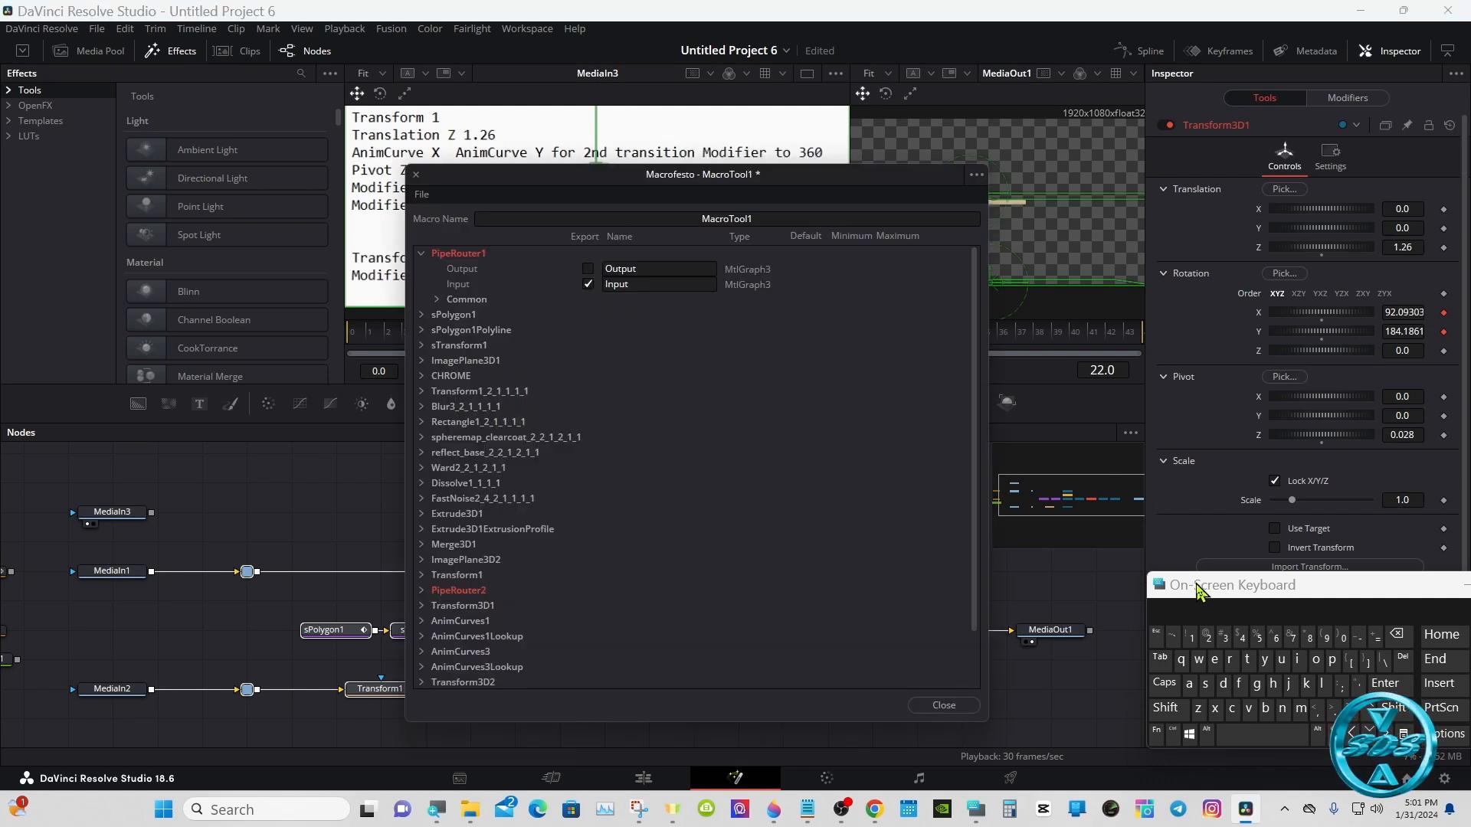
Name the macro "3D Twist test".
left_click_drag(1175, 585, 837, 509)
left_click(759, 219)
key("BackSpace")
key("BackSpace")
key("BackSpace")
key("BackSpace")
key("BackSpace")
key("BackSpace")
key("BackSpace")
key("BackSpace")
key("BackSpace")
left_click(1058, 558)
type("3")
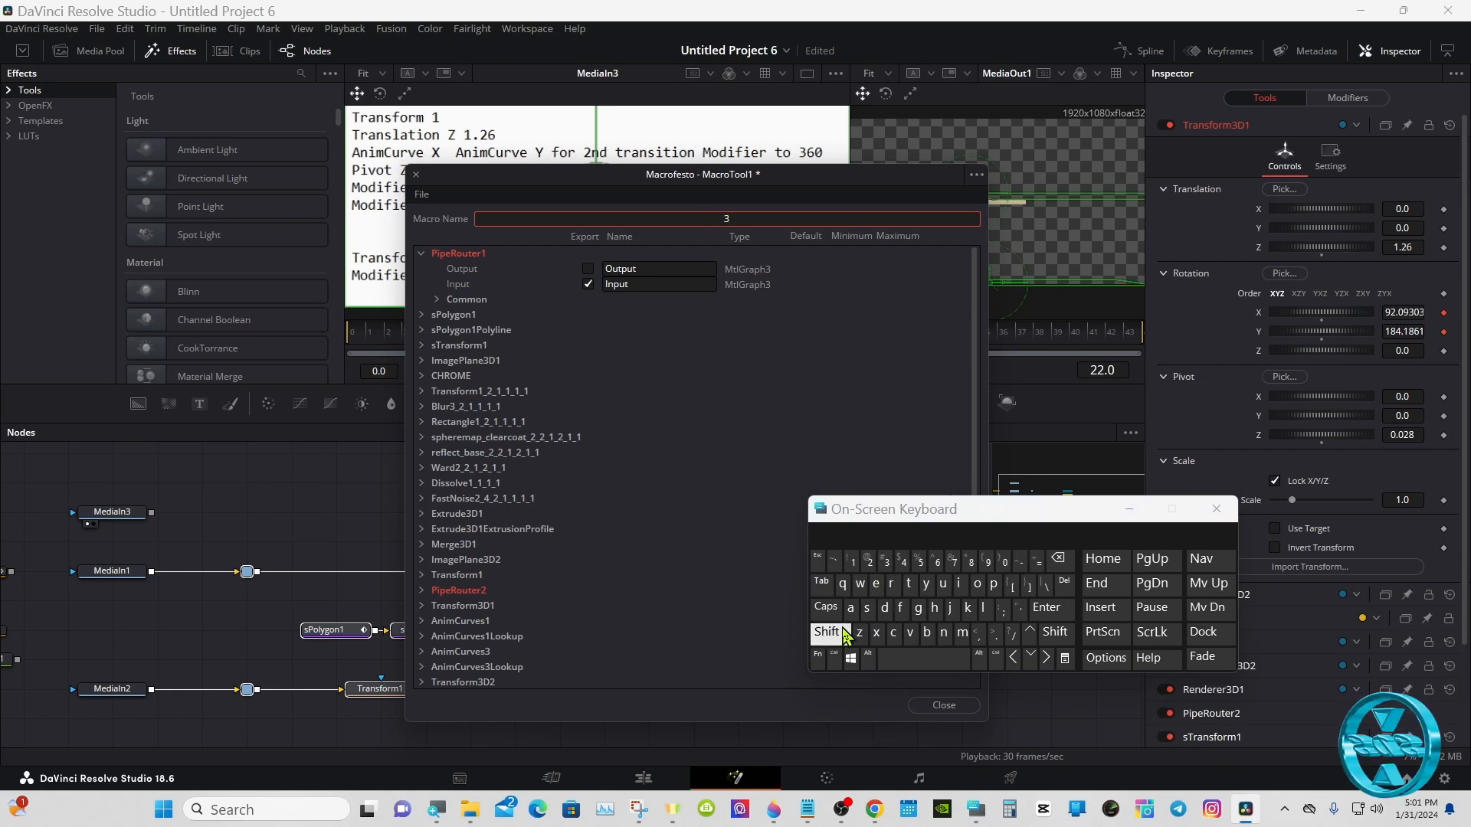
type("D ")
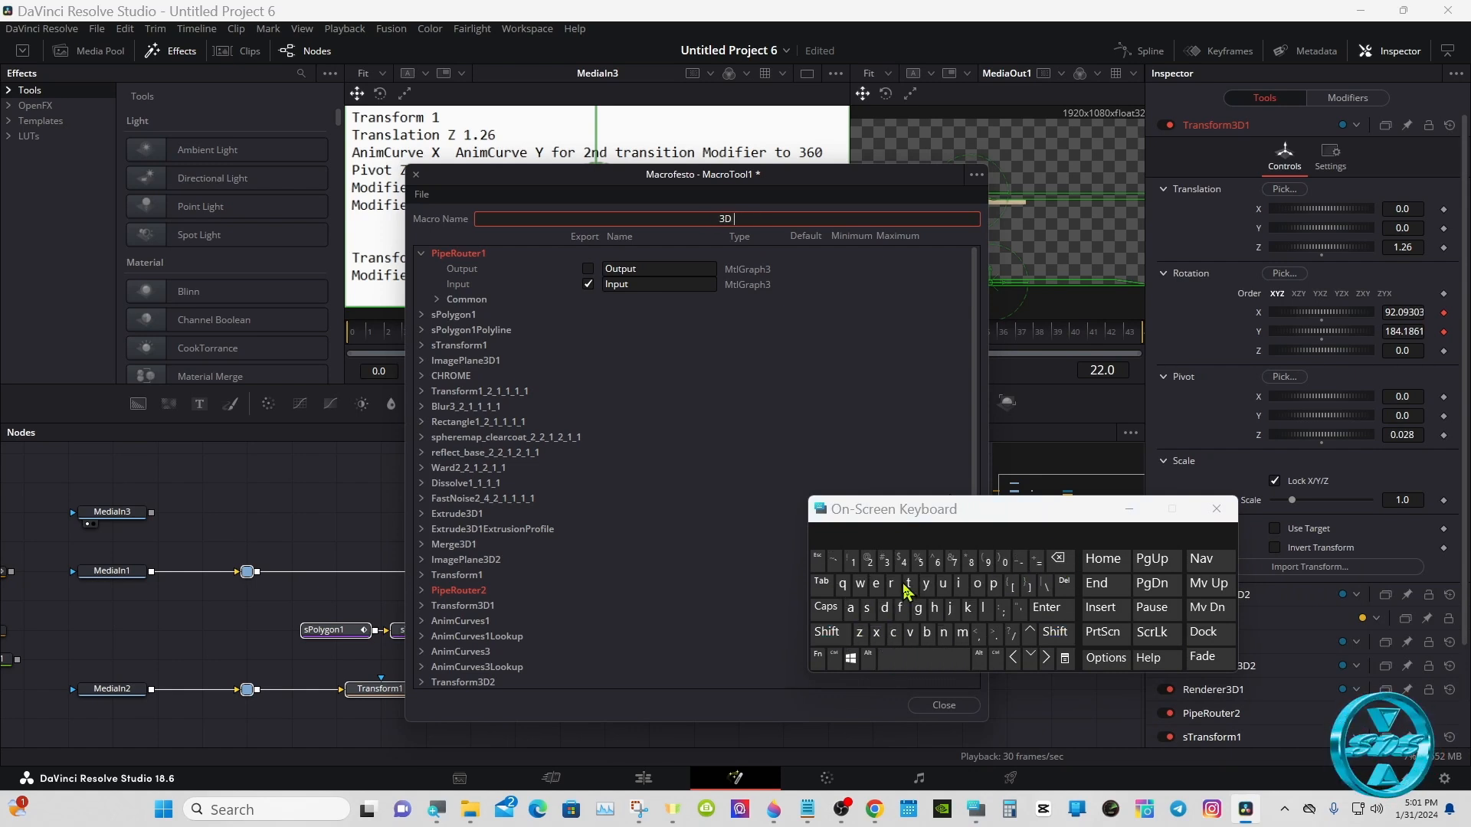
type("Twi")
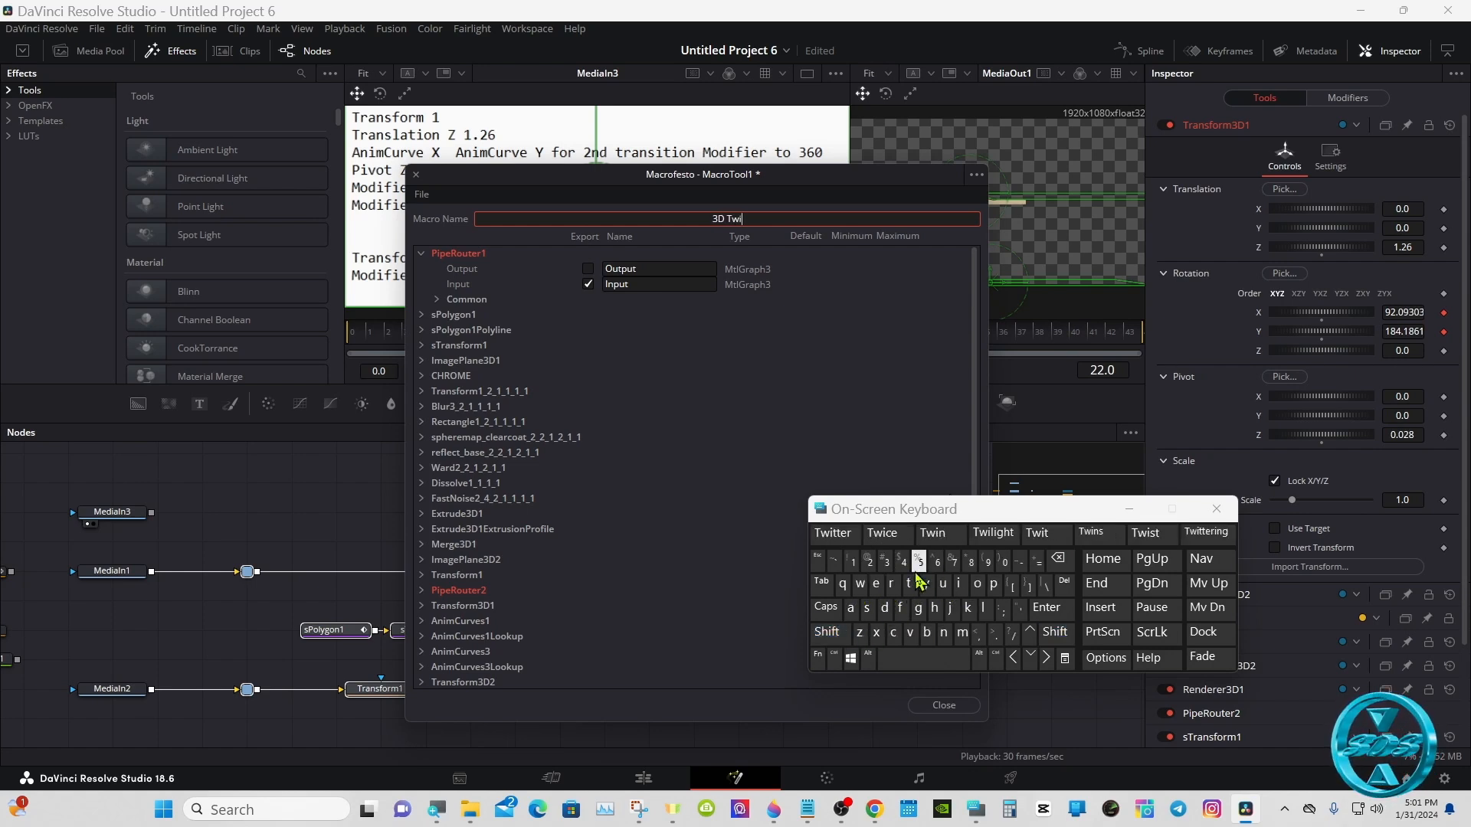
left_click(868, 609)
left_click(835, 534)
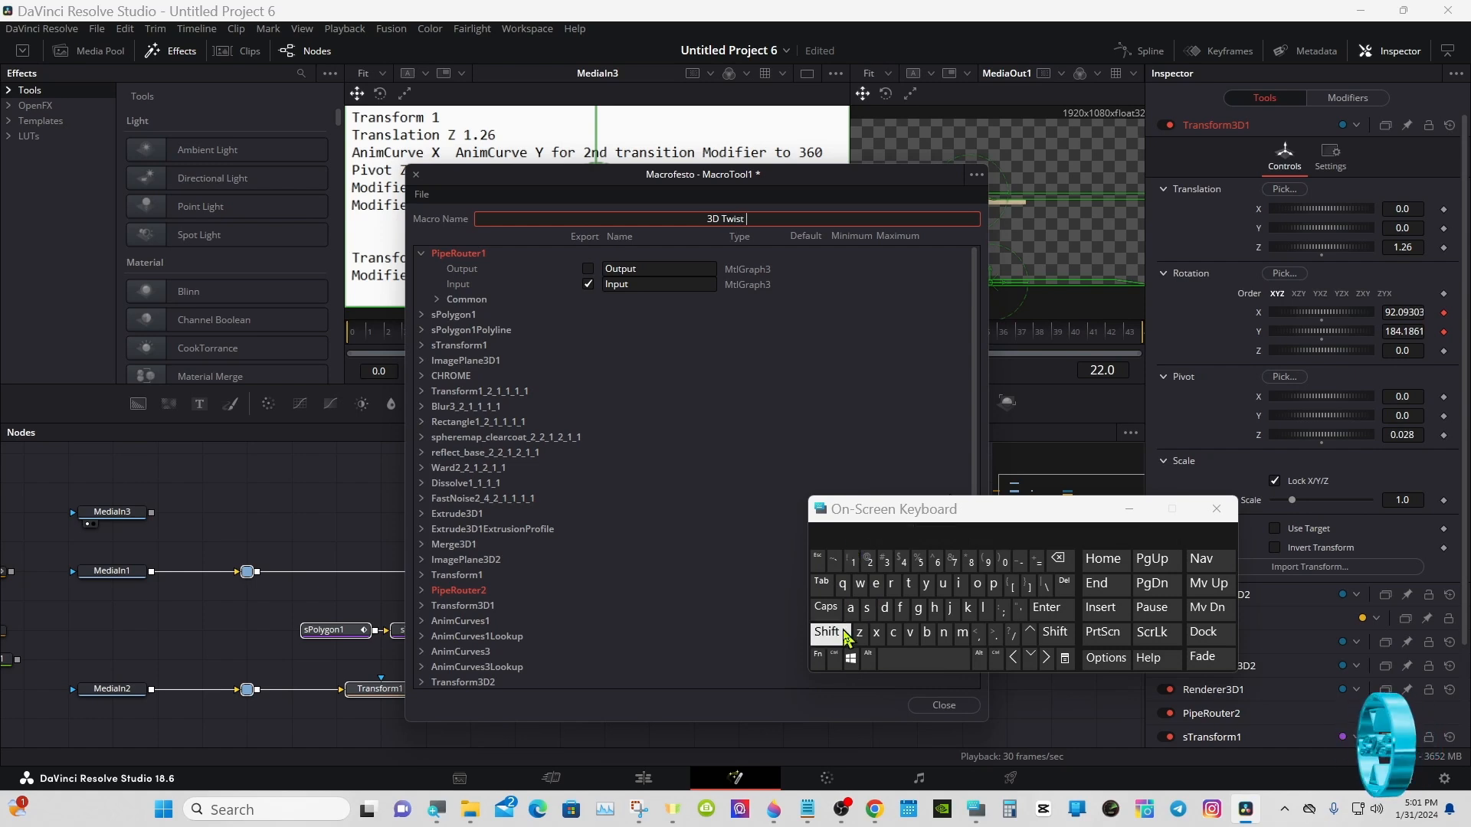
left_click(907, 586)
left_click(877, 586)
left_click(866, 607)
left_click(833, 534)
left_click(821, 475)
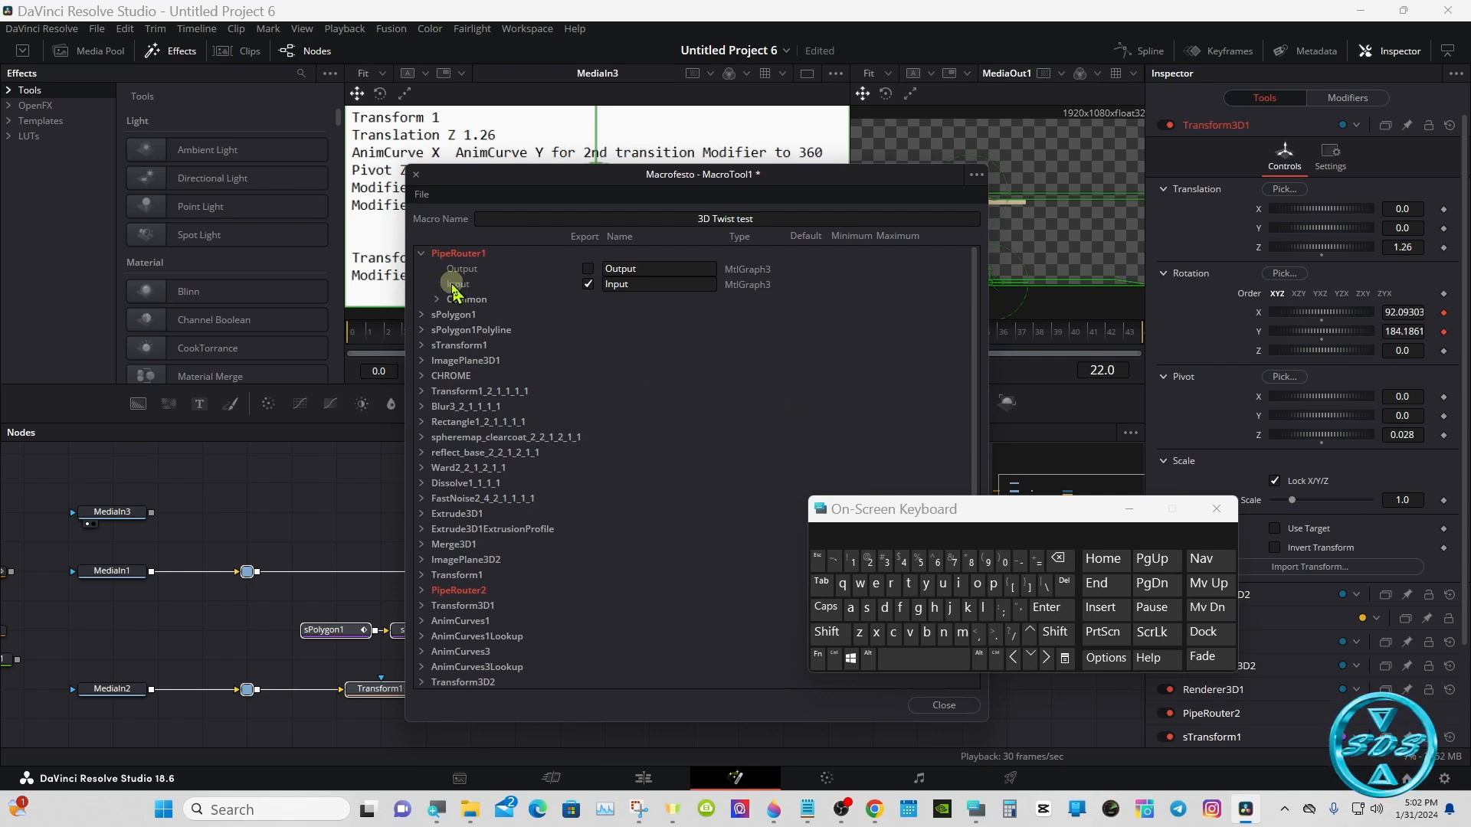
Check the exported inputs and outputs of PipeRouter1, PipeRouter2 and Renderer3D1 in the macro settings.
left_click(421, 255)
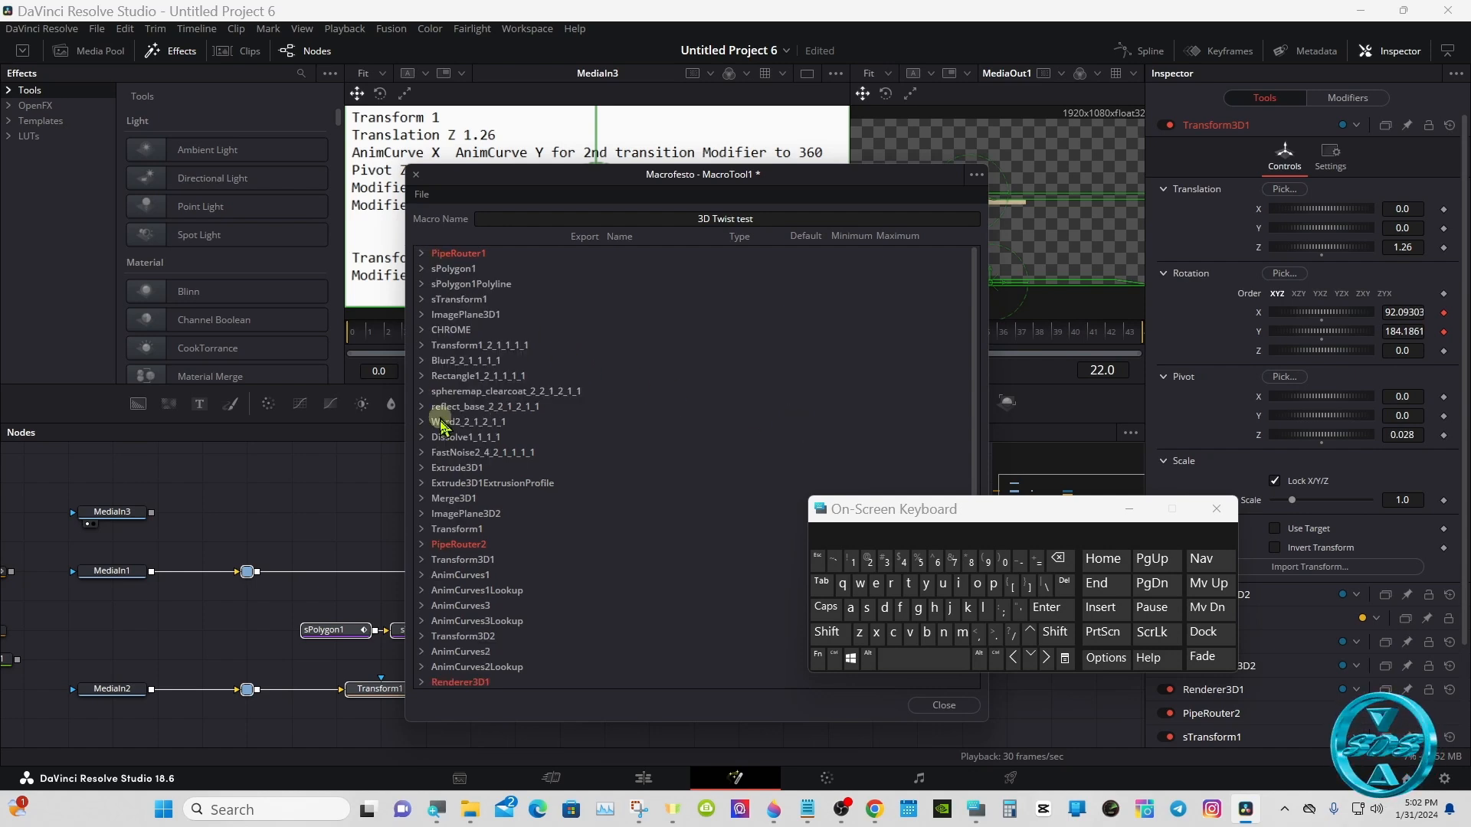
left_click(422, 546)
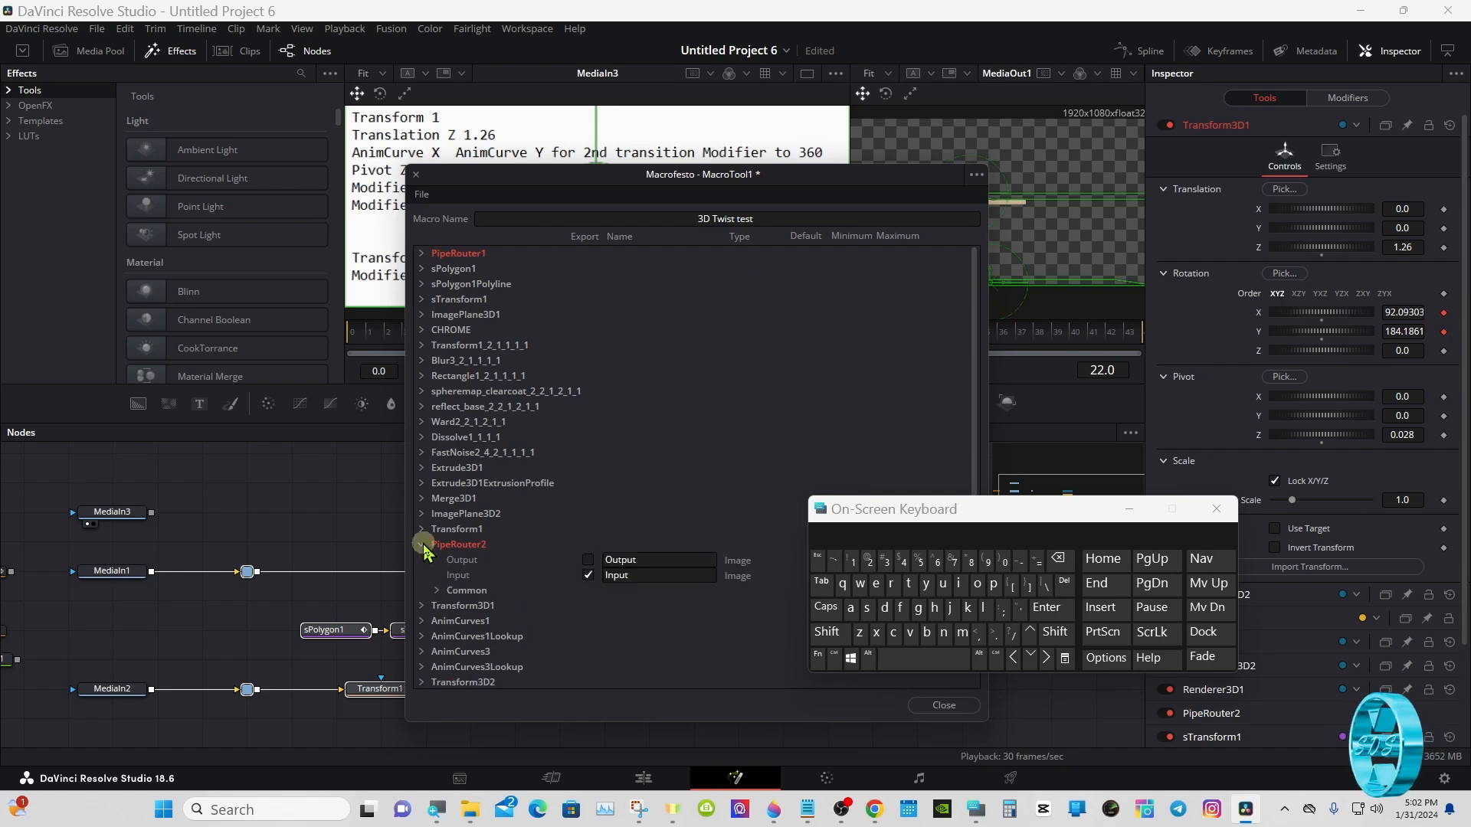
left_click(422, 545)
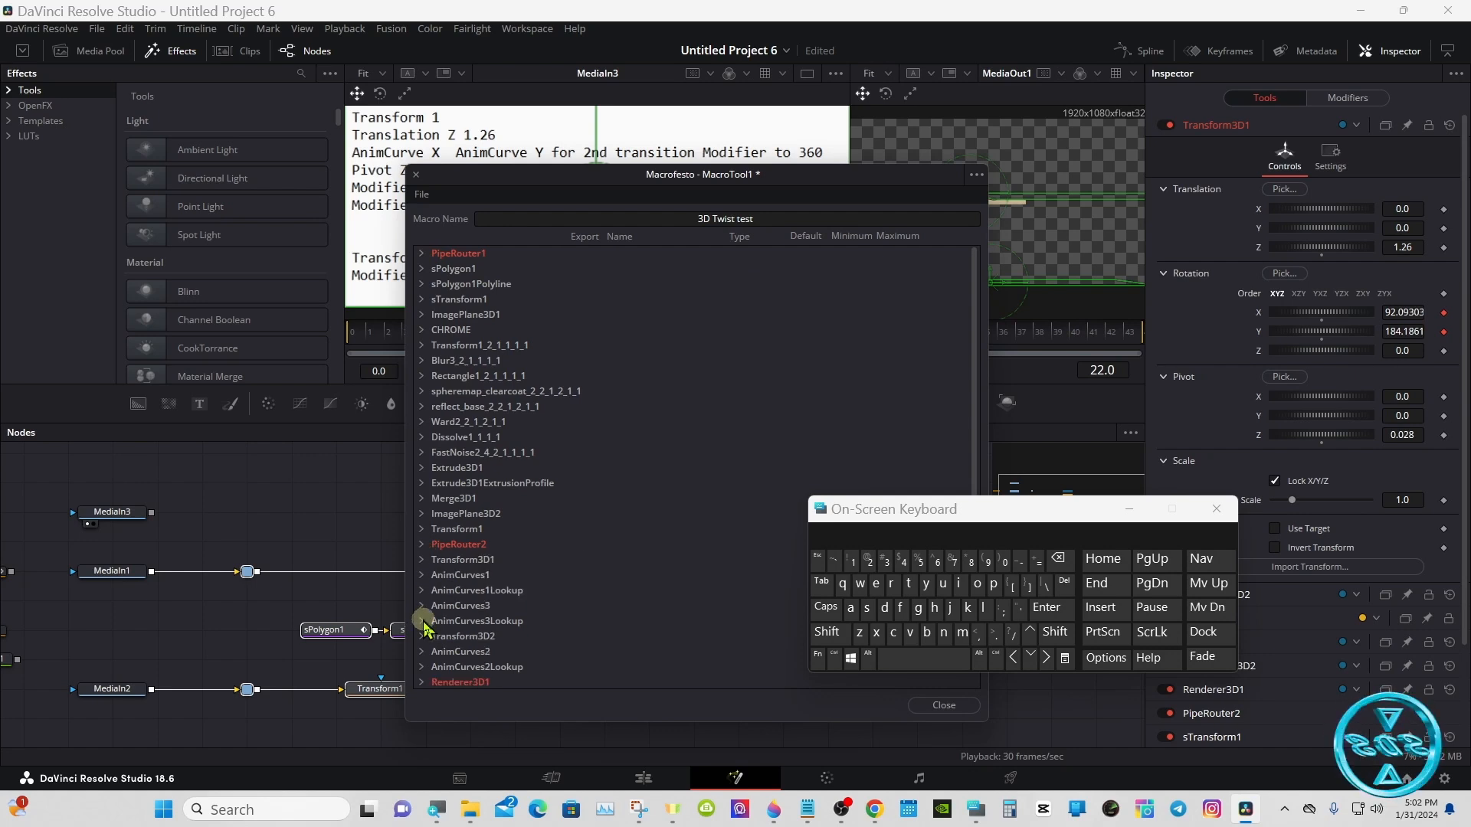
left_click(422, 681)
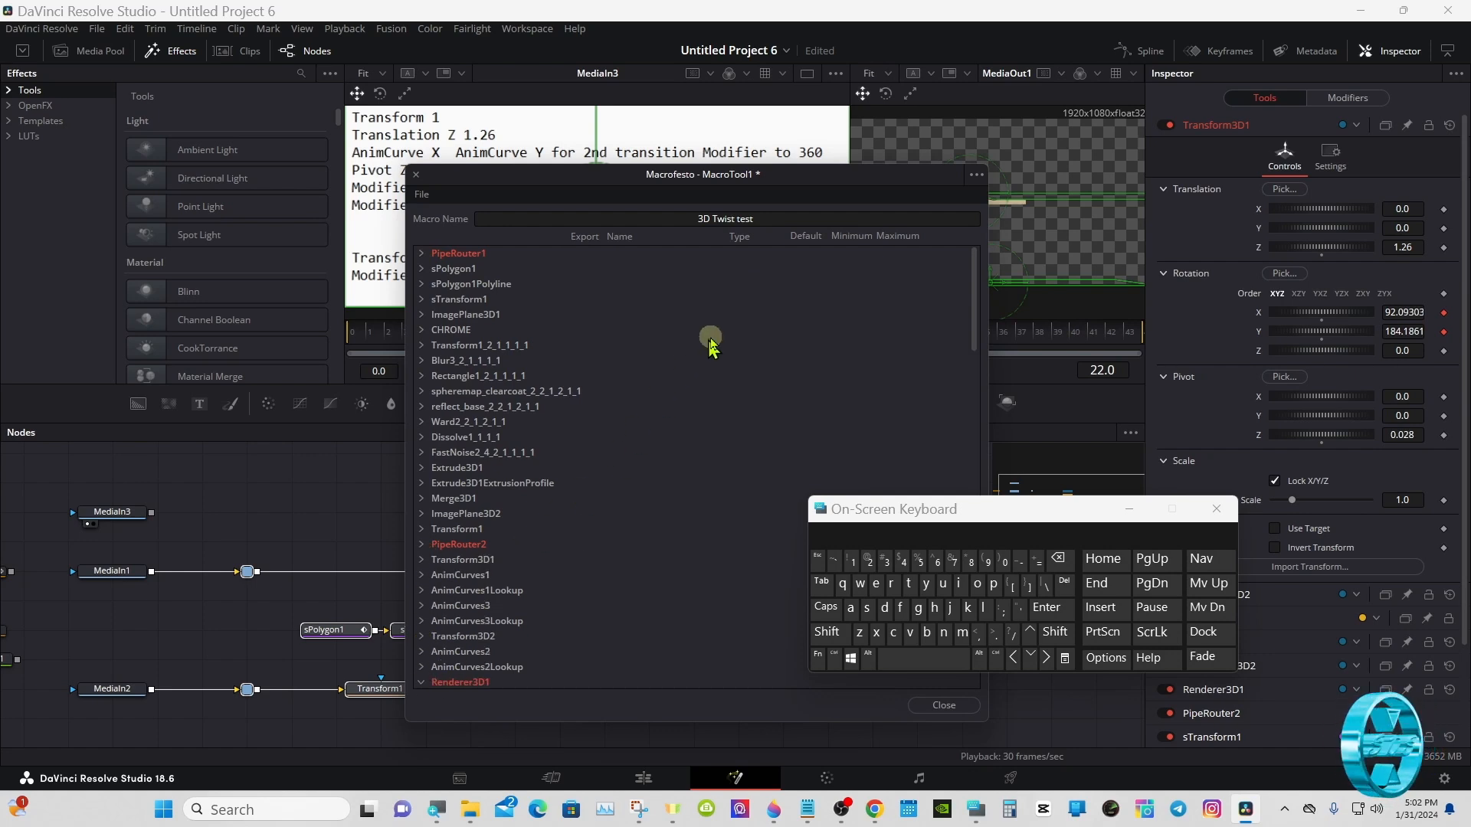
scroll(969, 290, "down", 3)
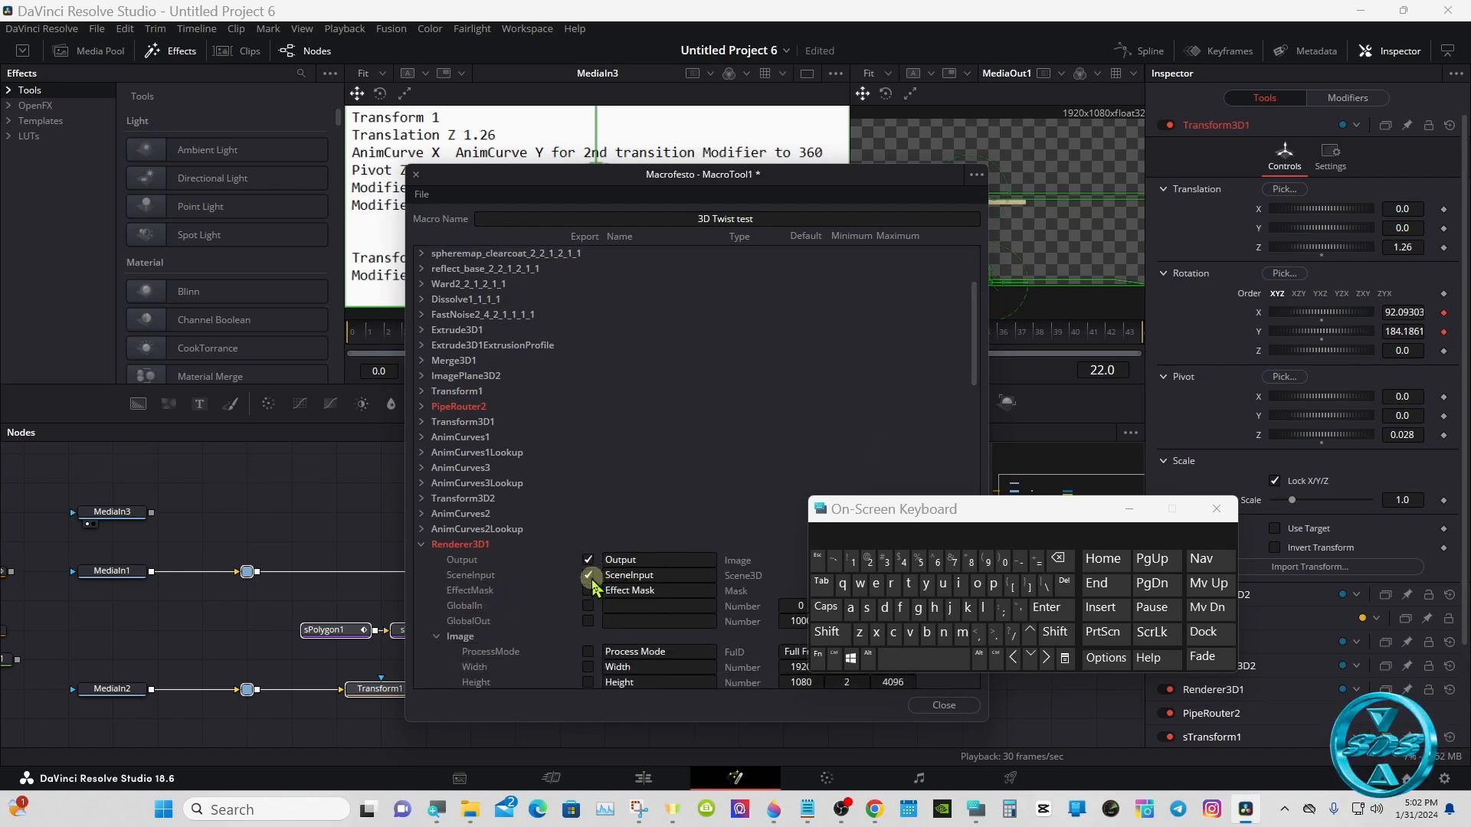
left_click(421, 546)
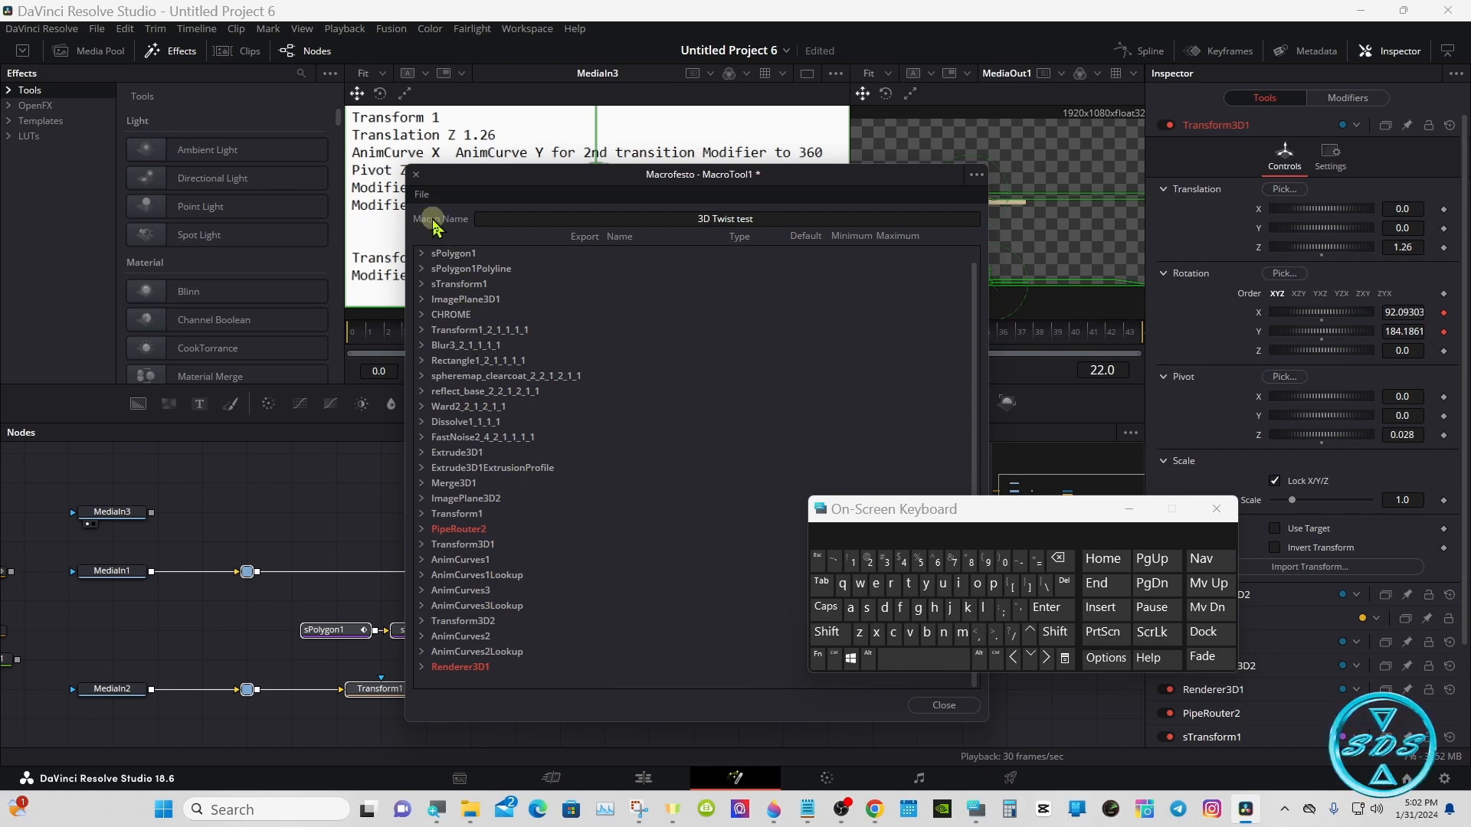
Save the macro as a group in the Fusion > Templates > Edit > Transitions folder.
left_click(423, 195)
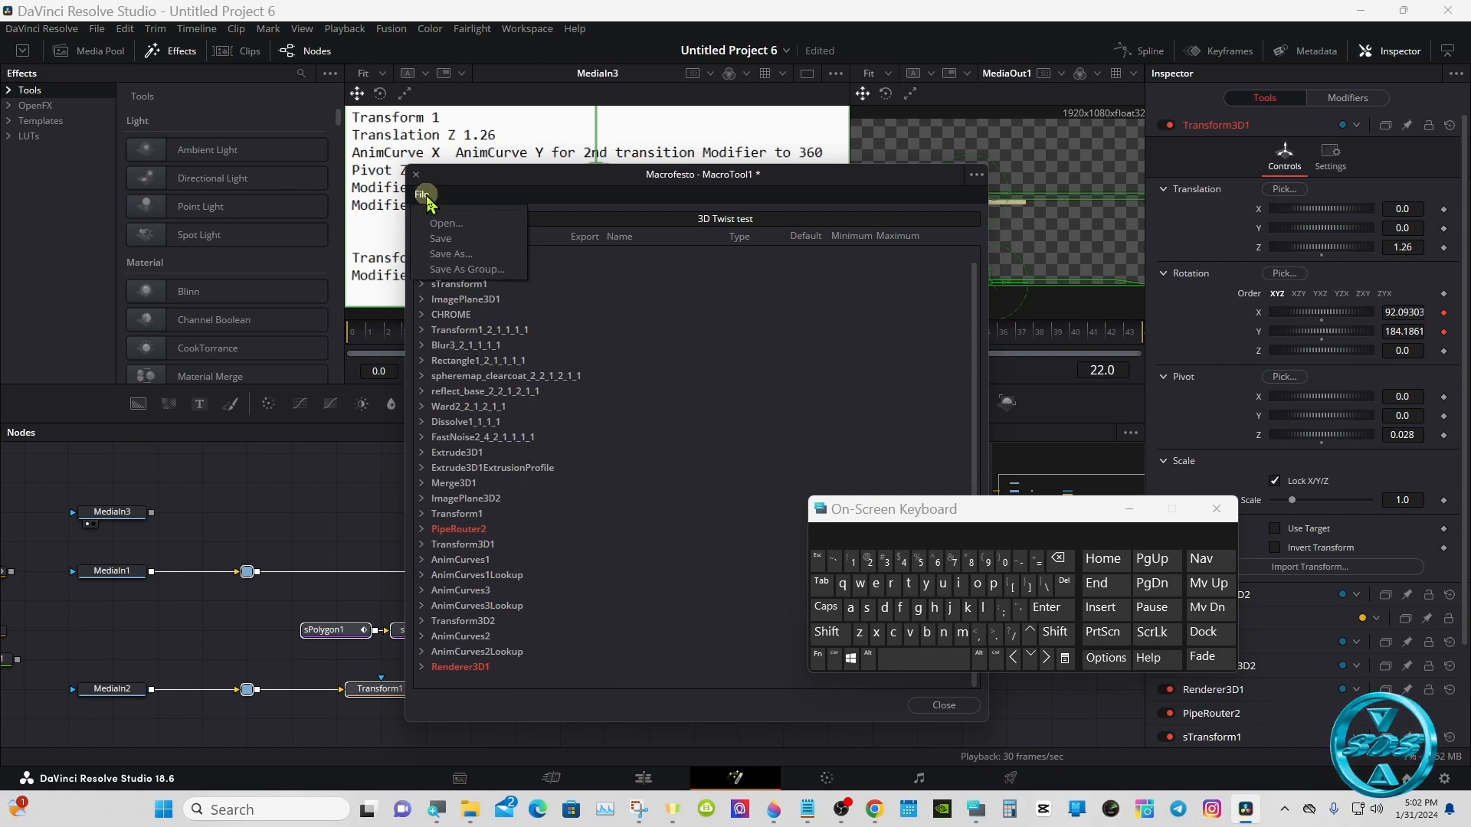
left_click(479, 271)
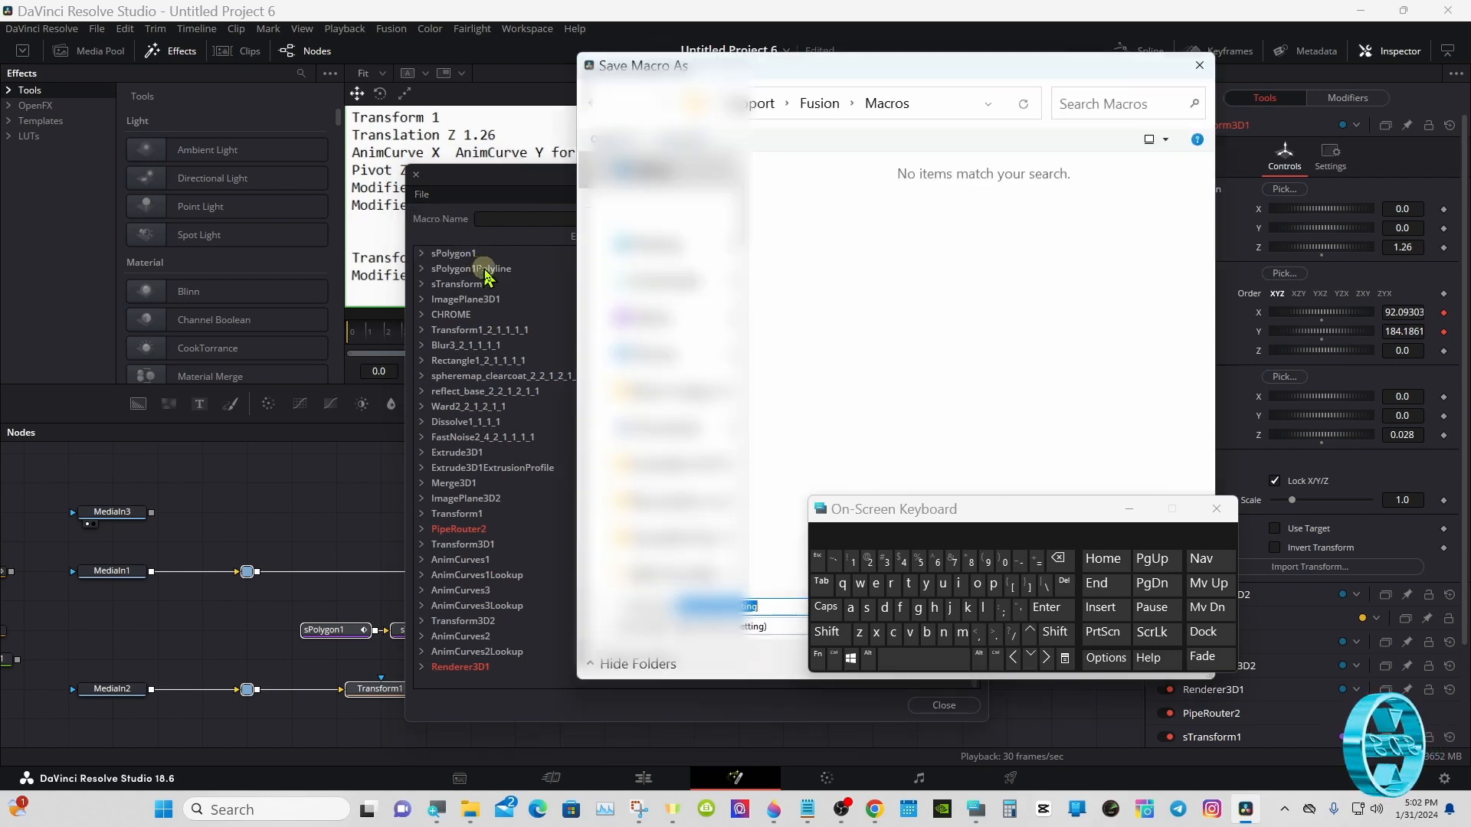
left_click_drag(864, 511, 1241, 518)
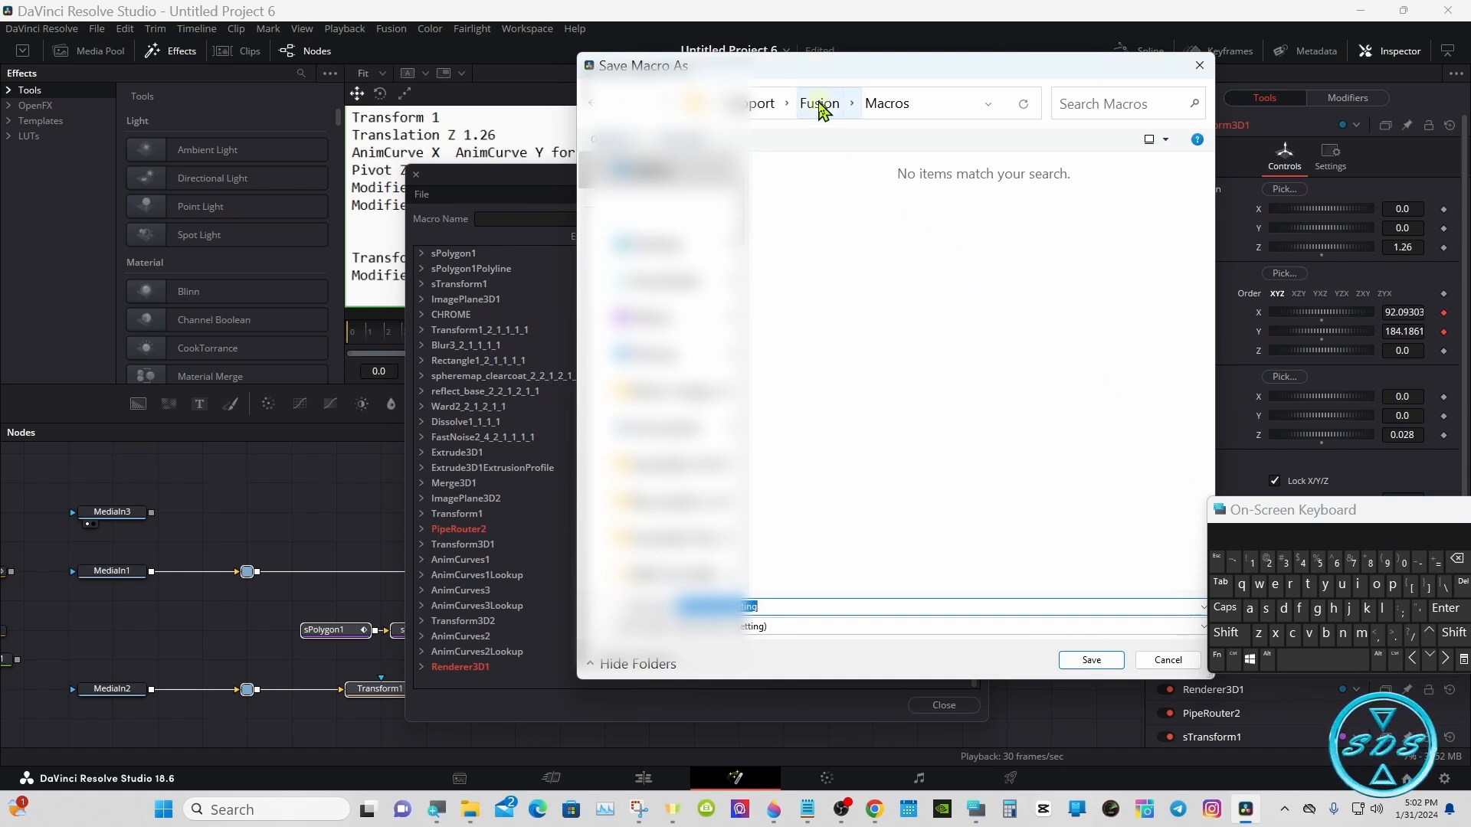
left_click(819, 104)
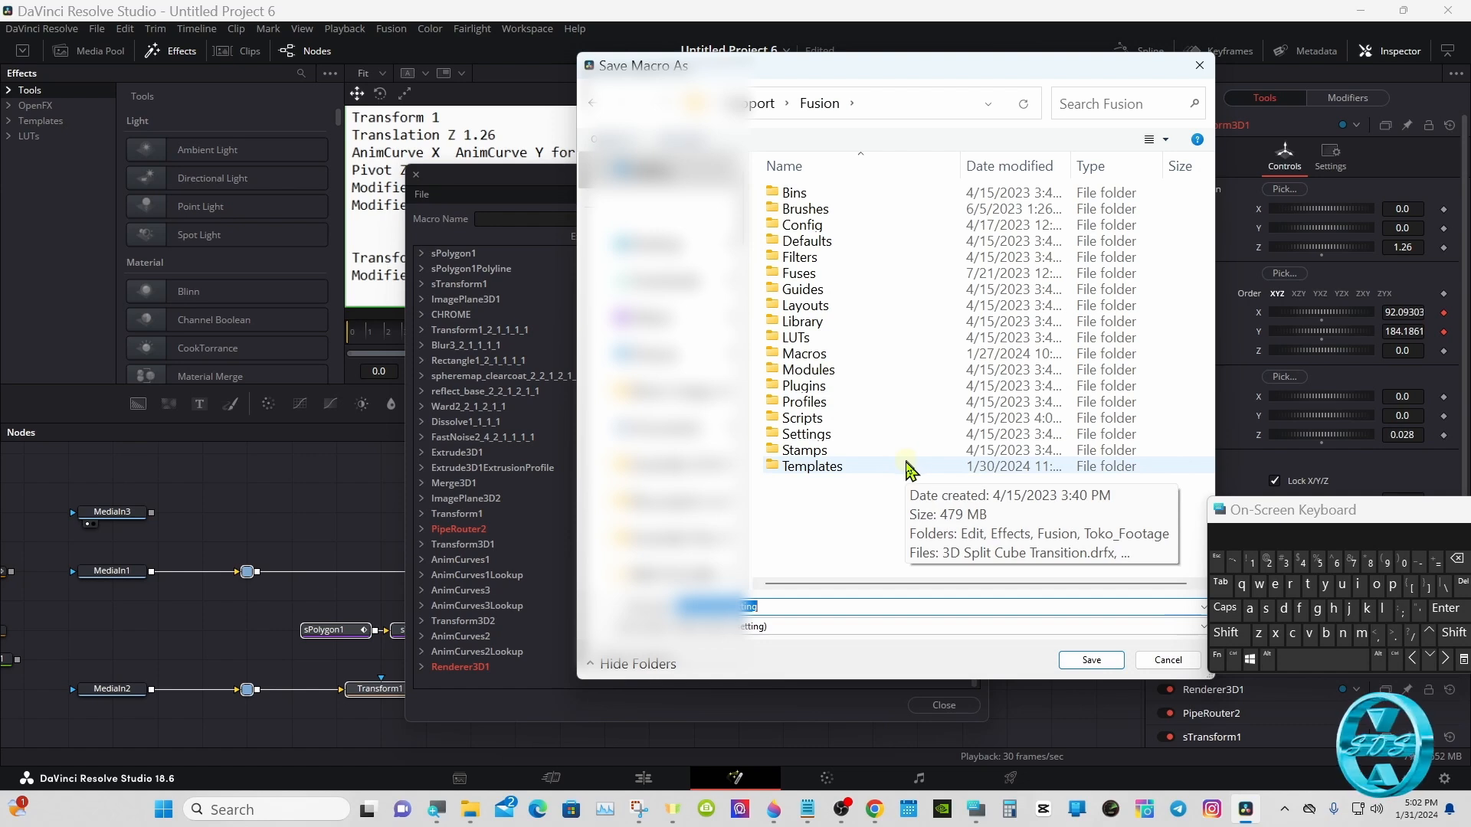
double_click(909, 469)
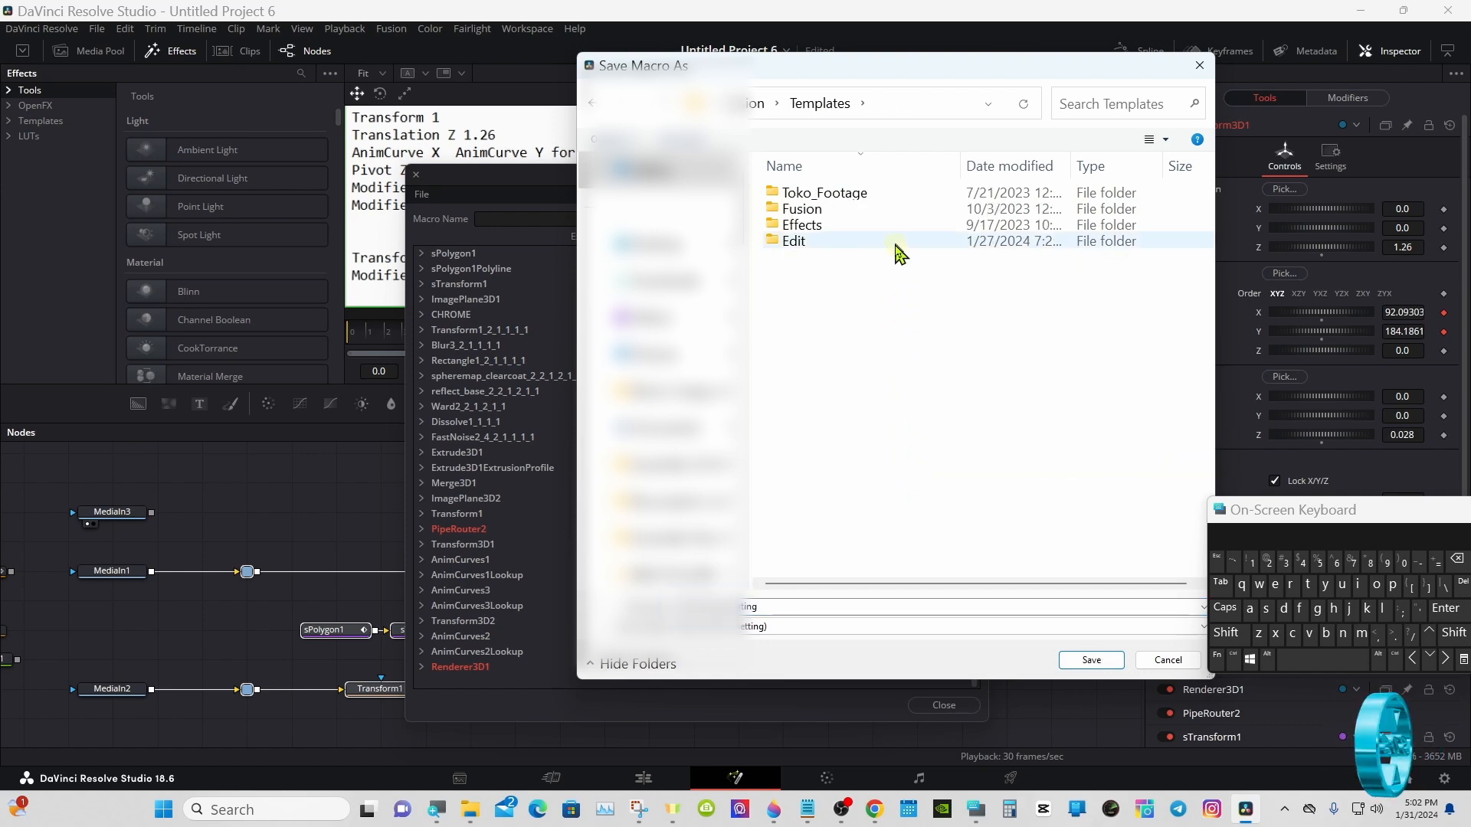
double_click(901, 253)
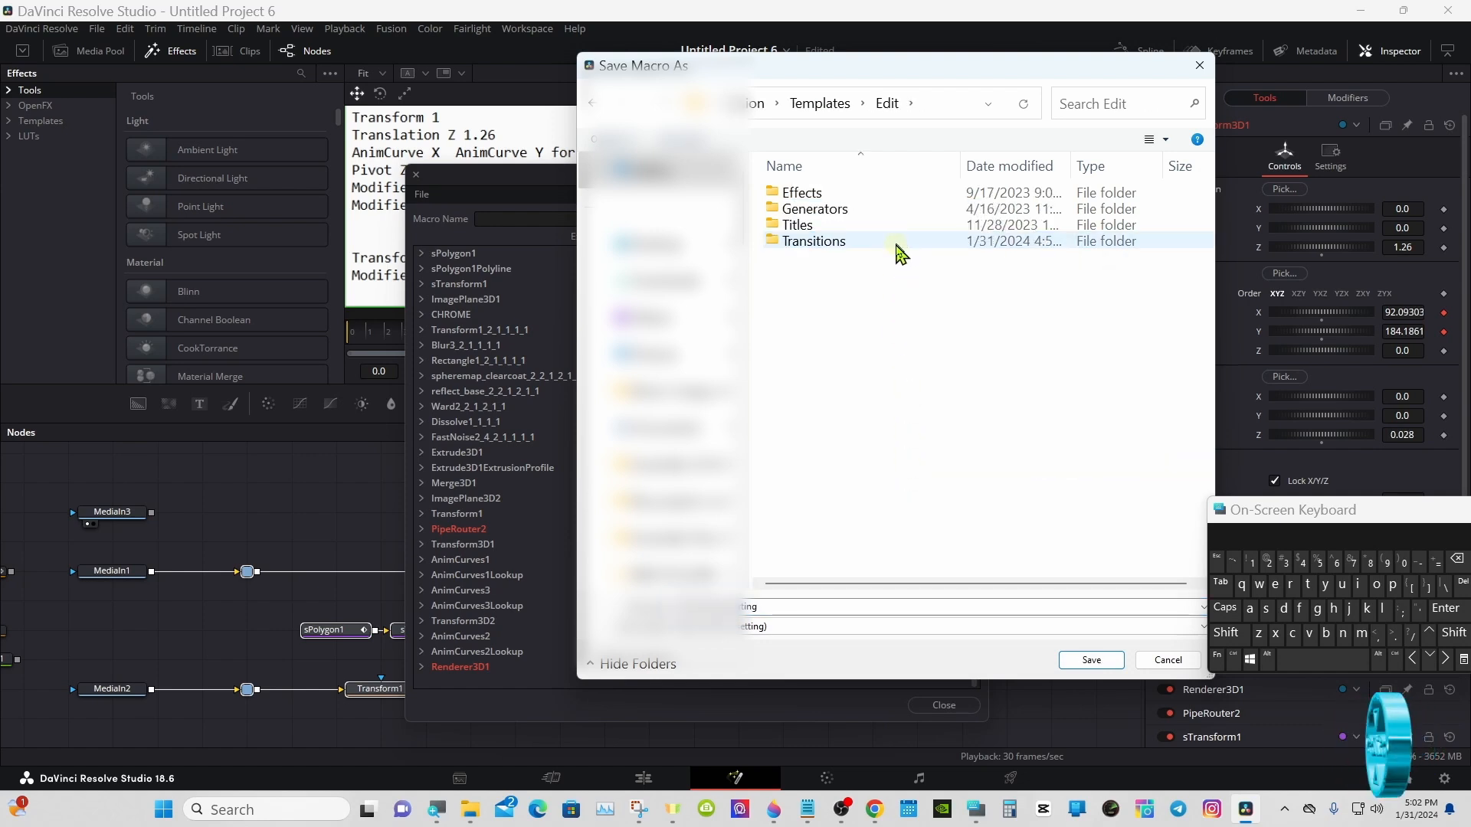
left_click(894, 244)
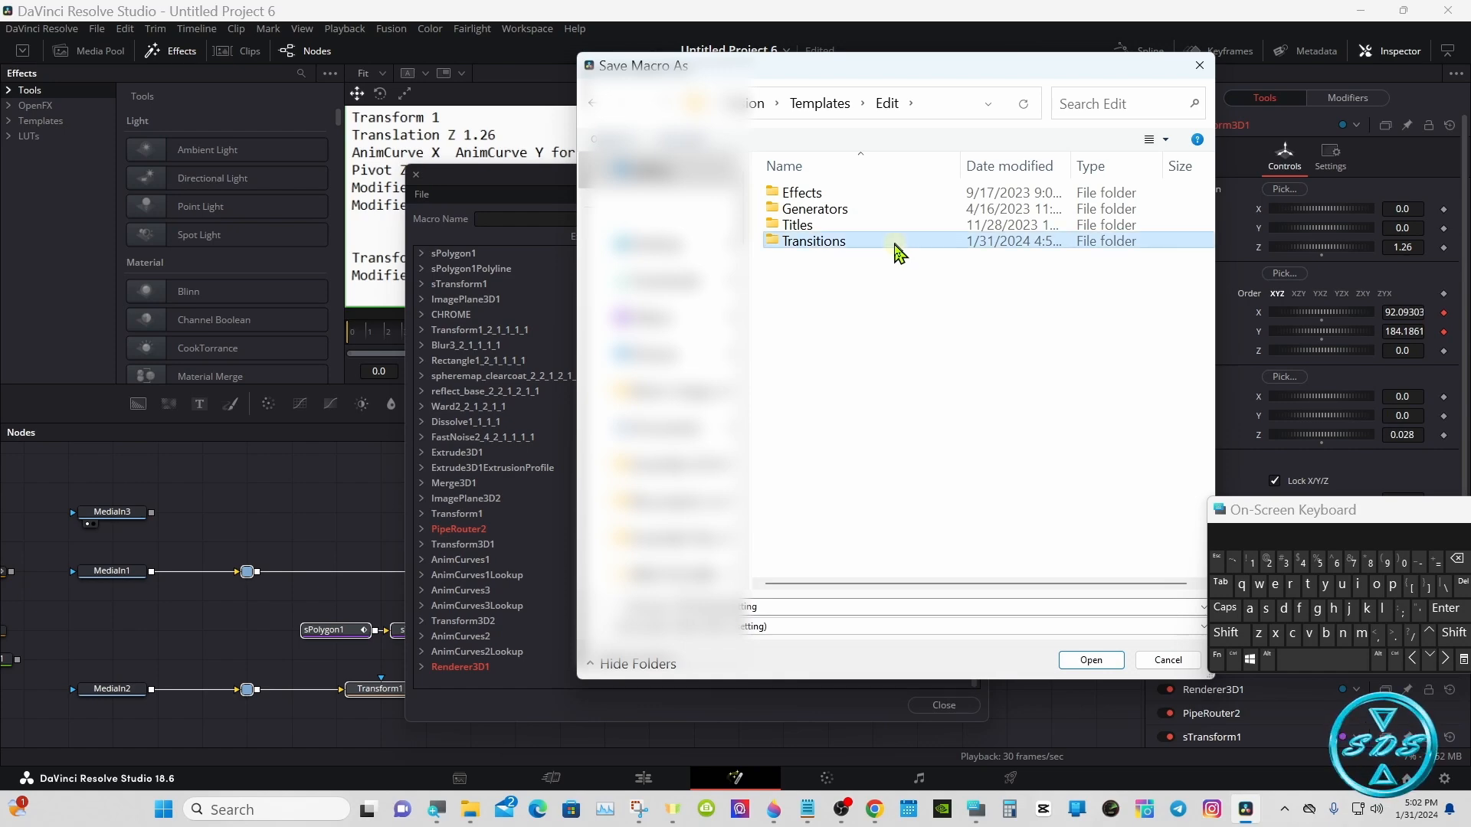
double_click(894, 245)
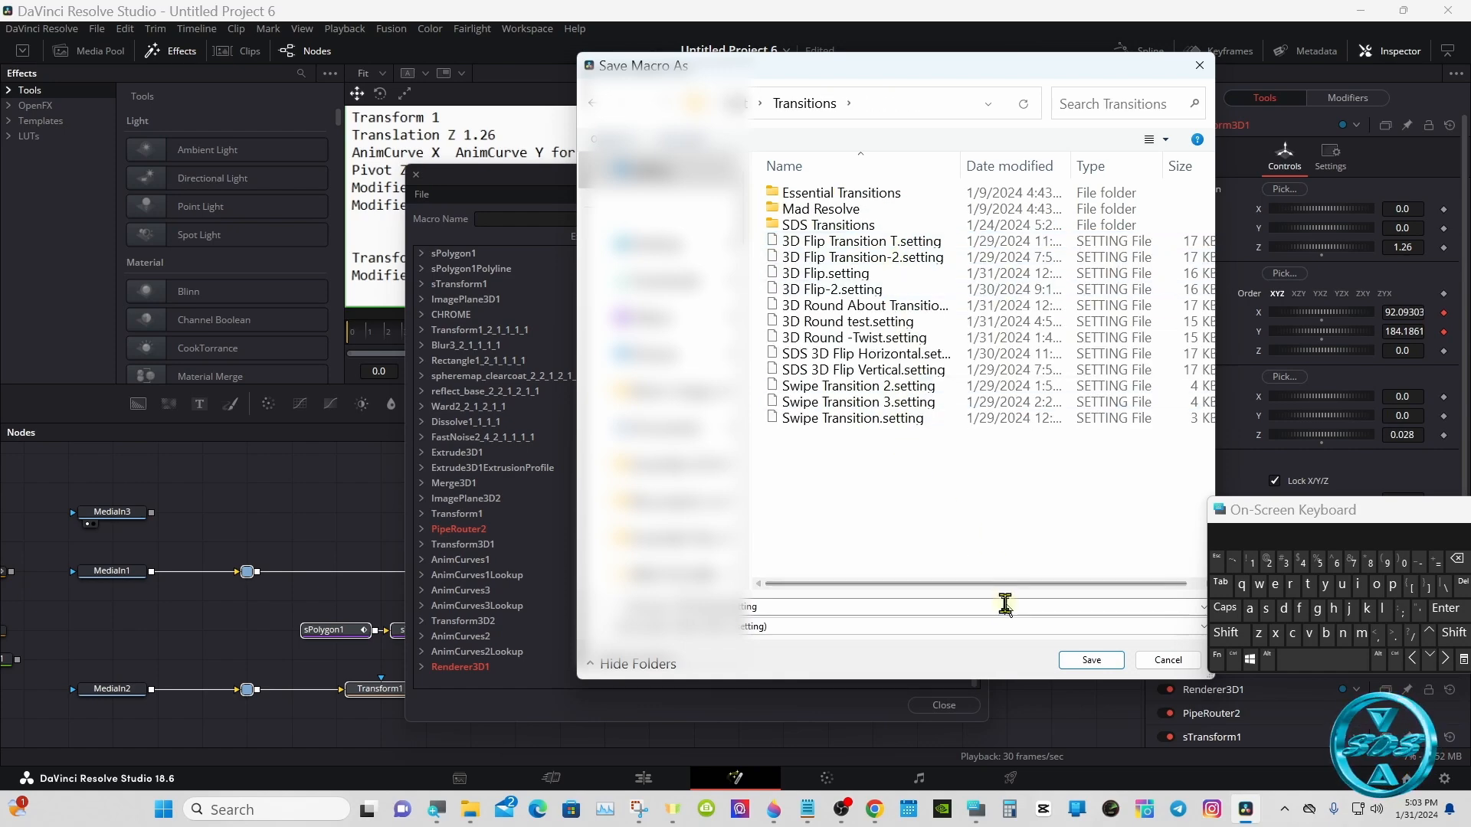
left_click(1090, 658)
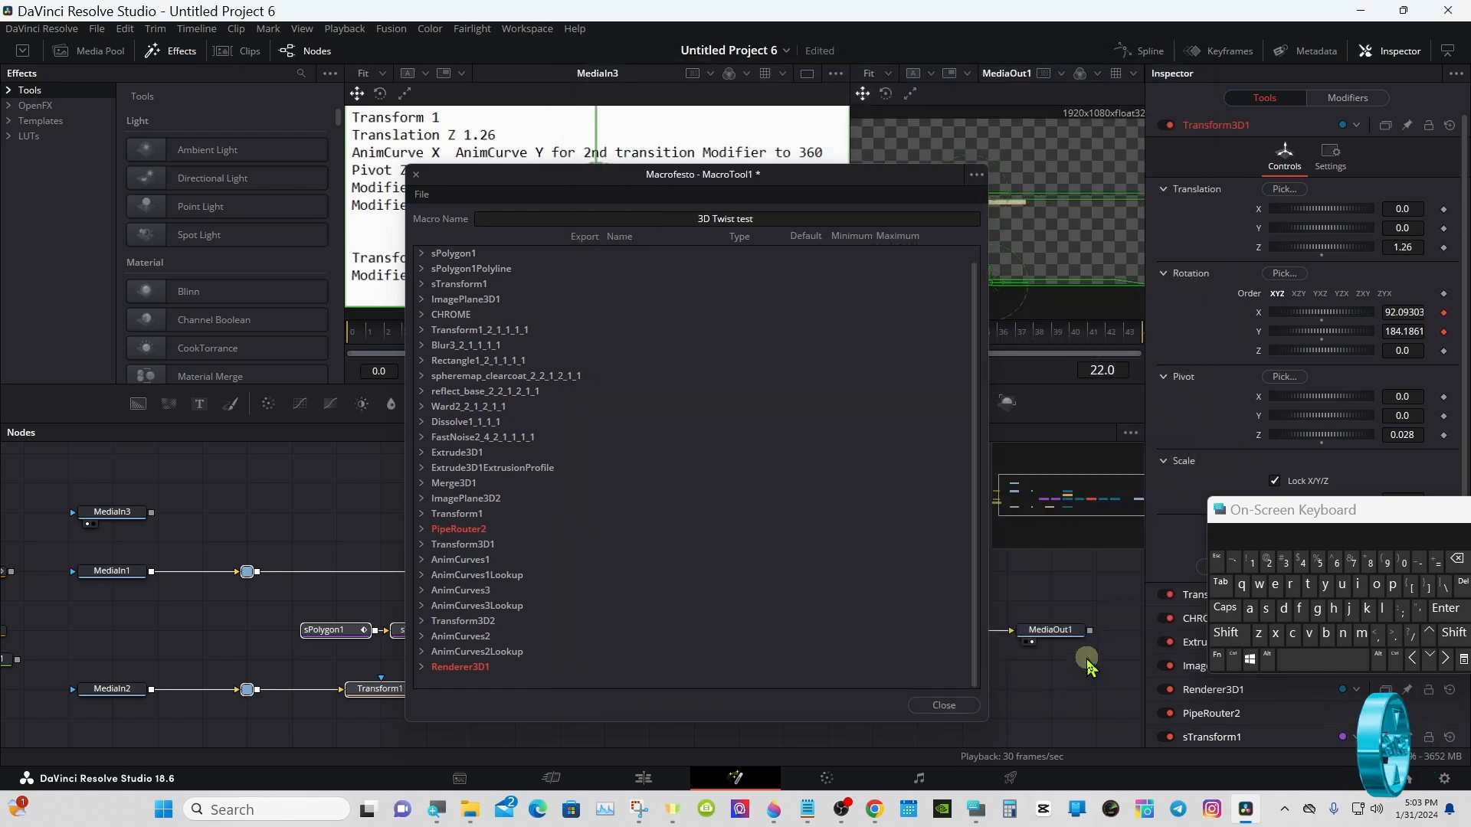
left_click(927, 708)
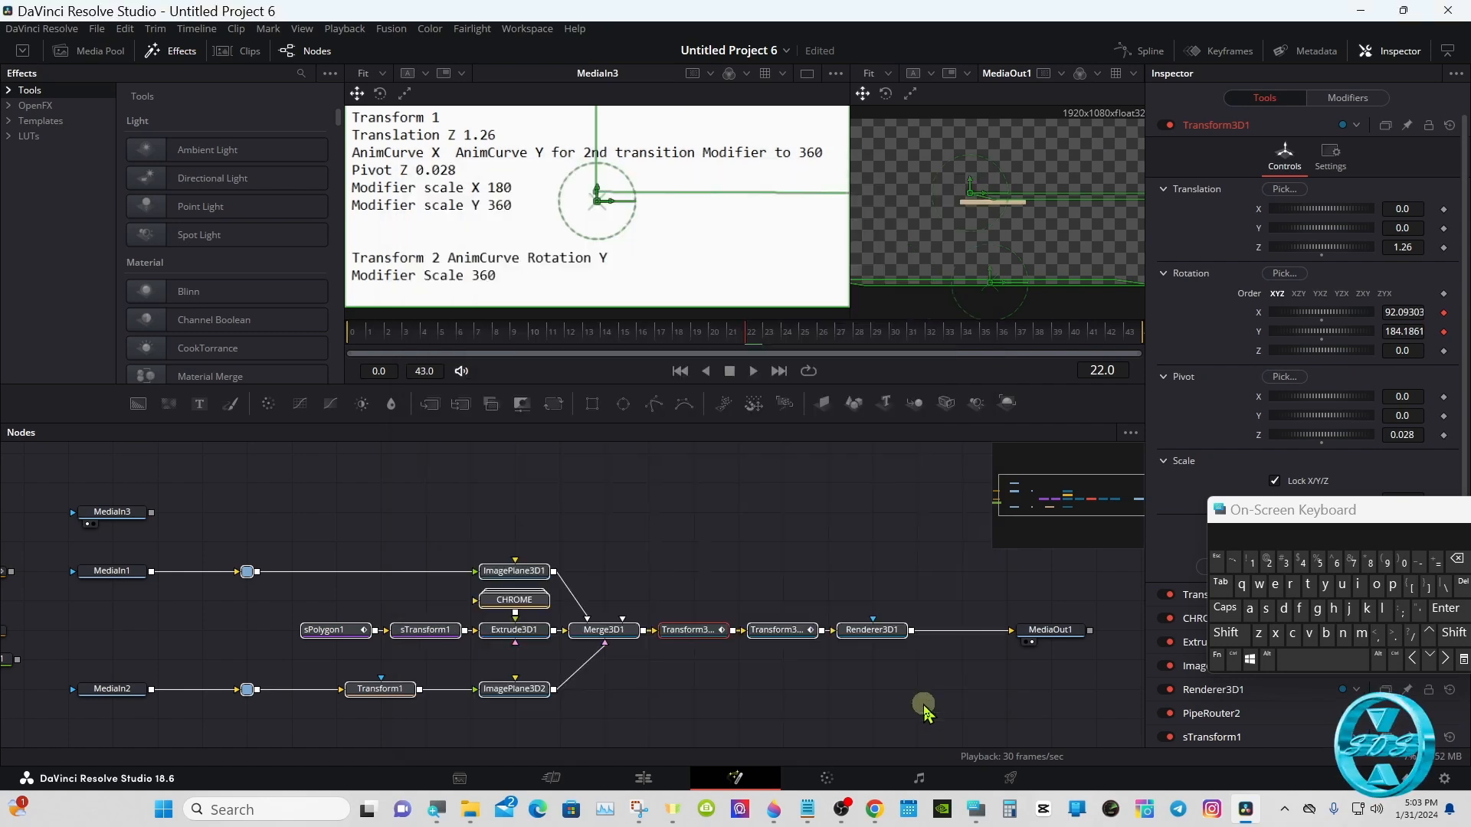
left_click(642, 779)
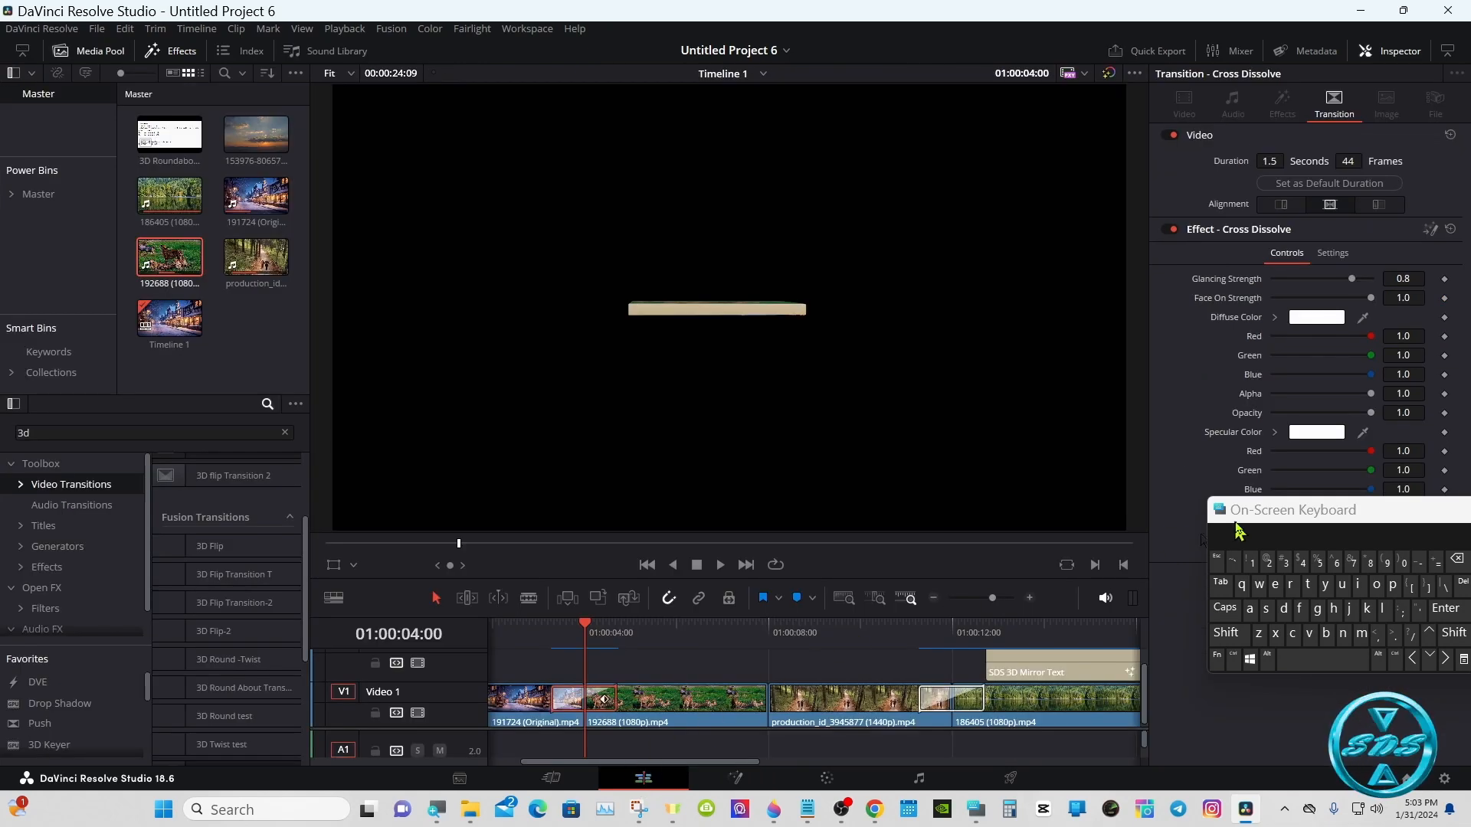
left_click_drag(1314, 502, 1155, 529)
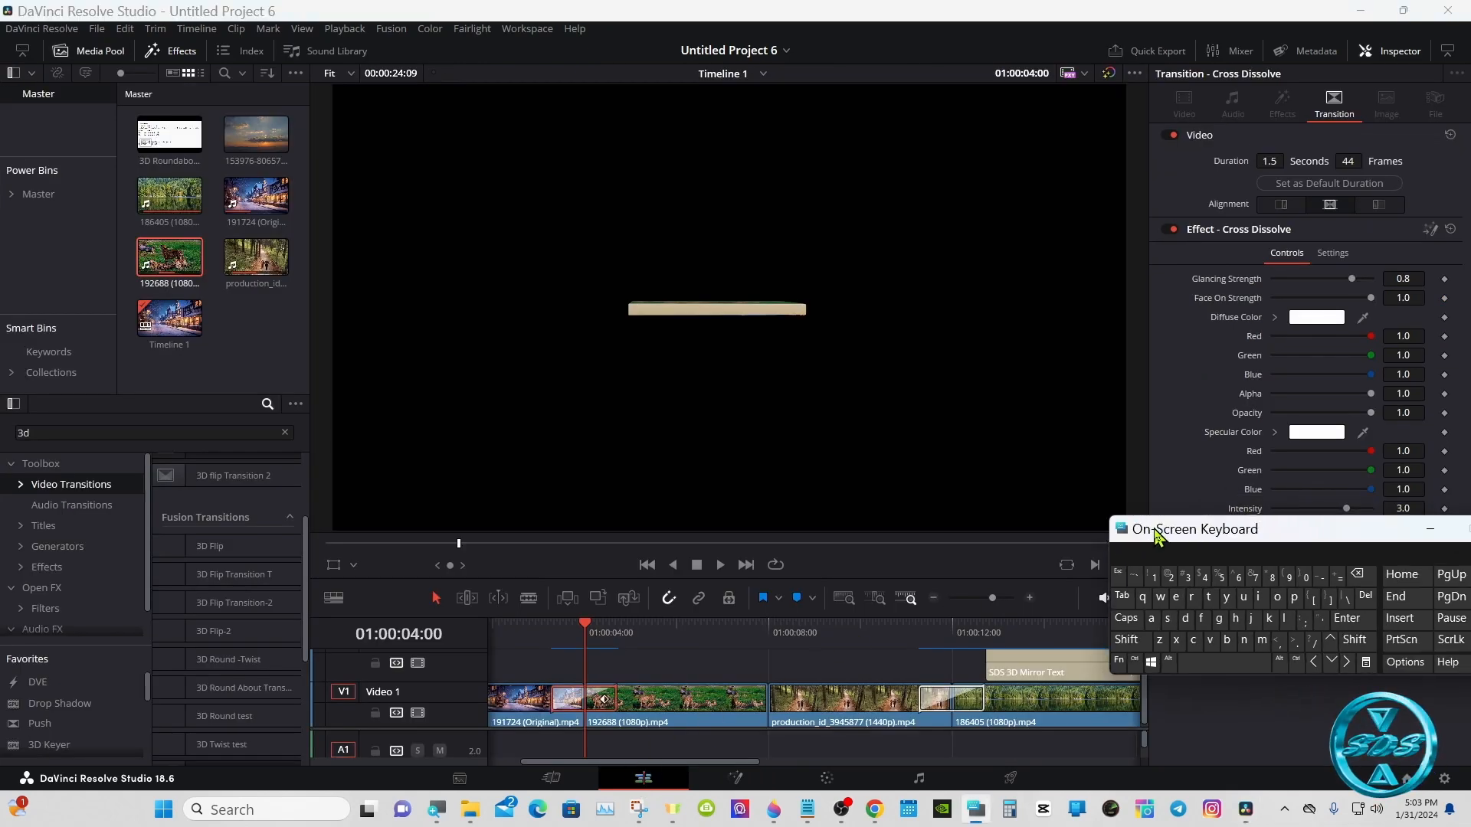
left_click_drag(305, 542, 306, 590)
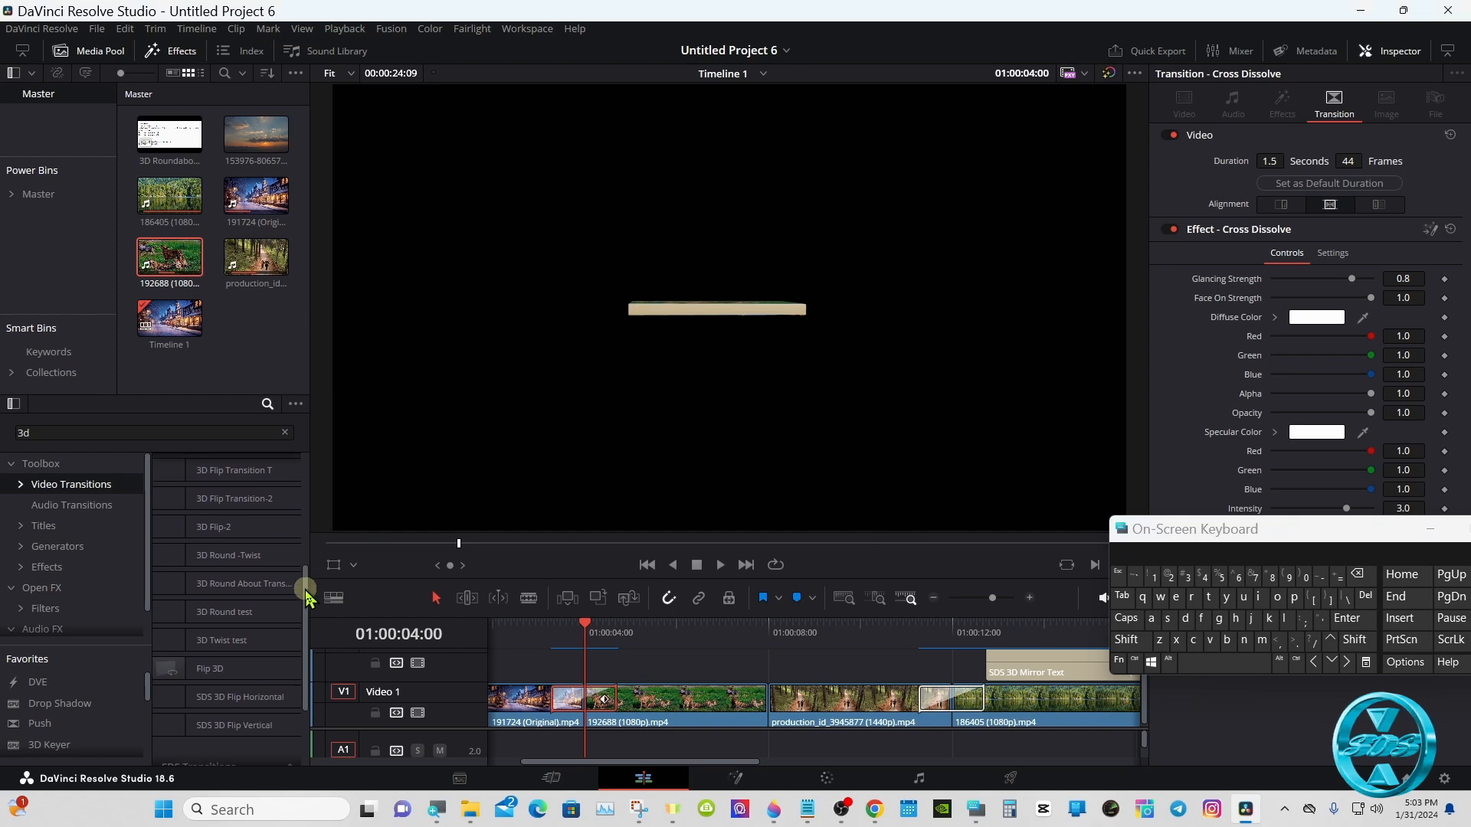
left_click_drag(197, 651, 765, 698)
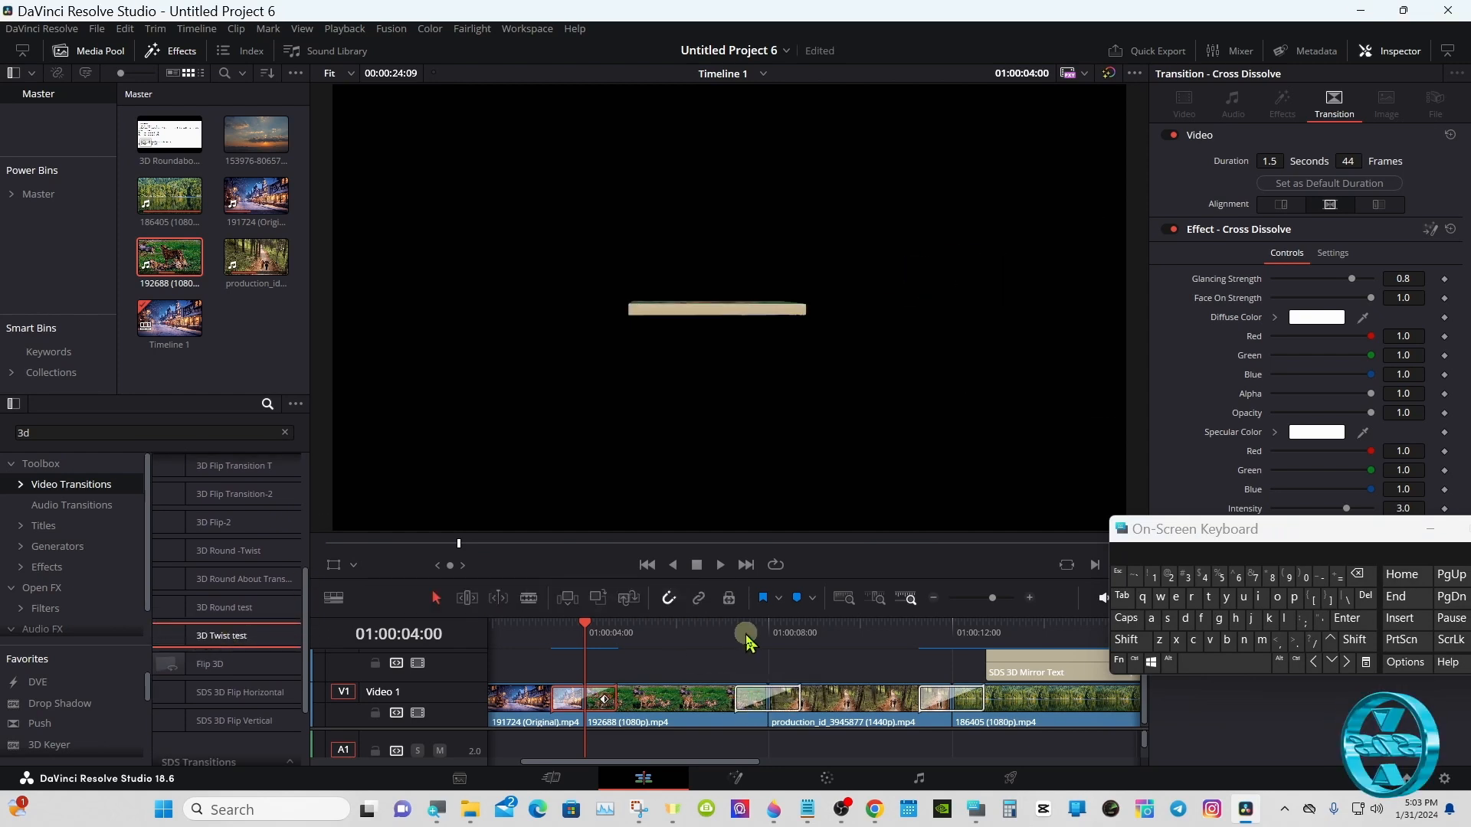
Play the timeline from 01:00:02:00 through the transitions to preview them, and stop playback.
left_click(521, 632)
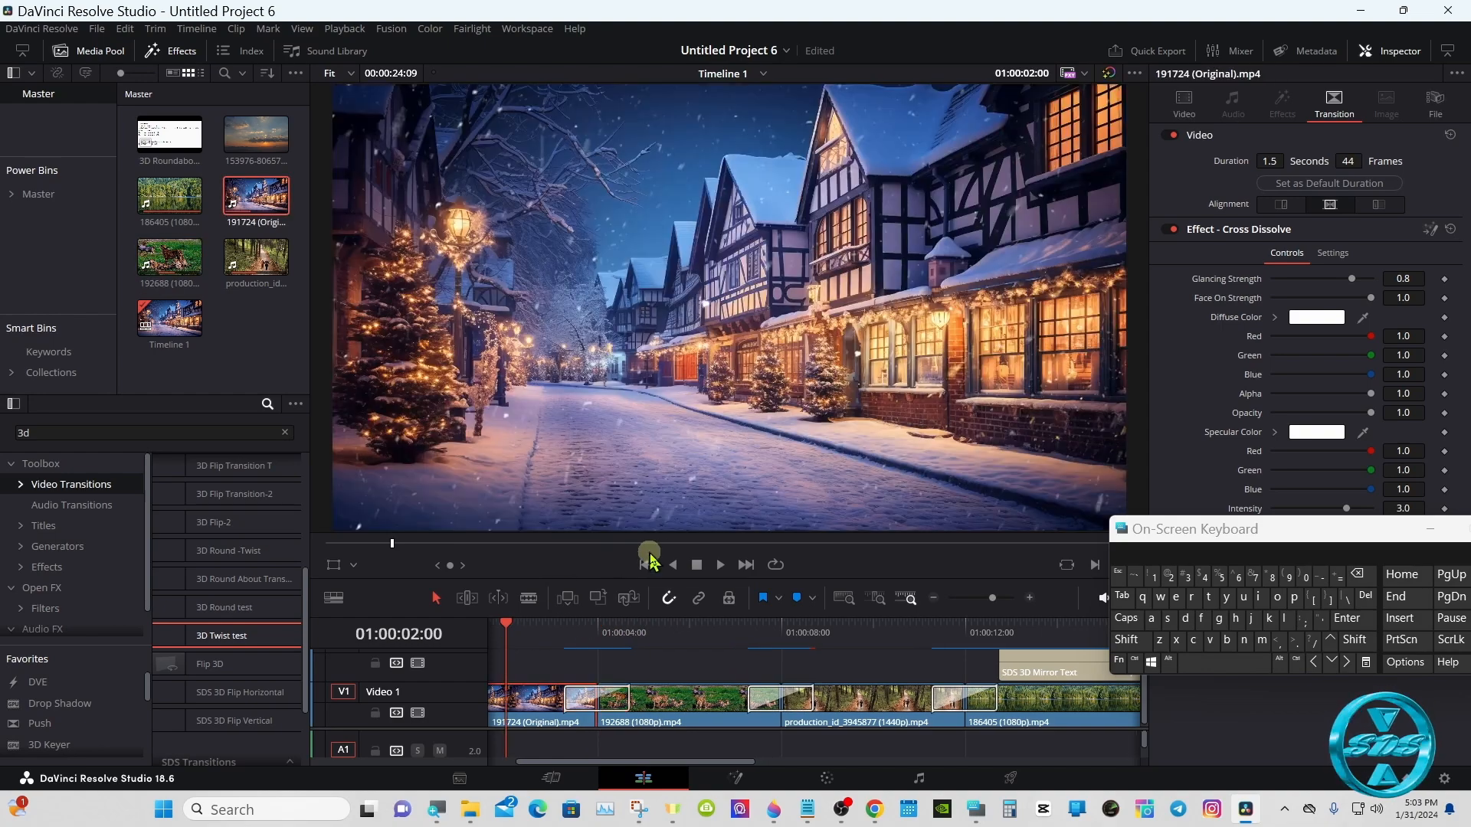
left_click(719, 567)
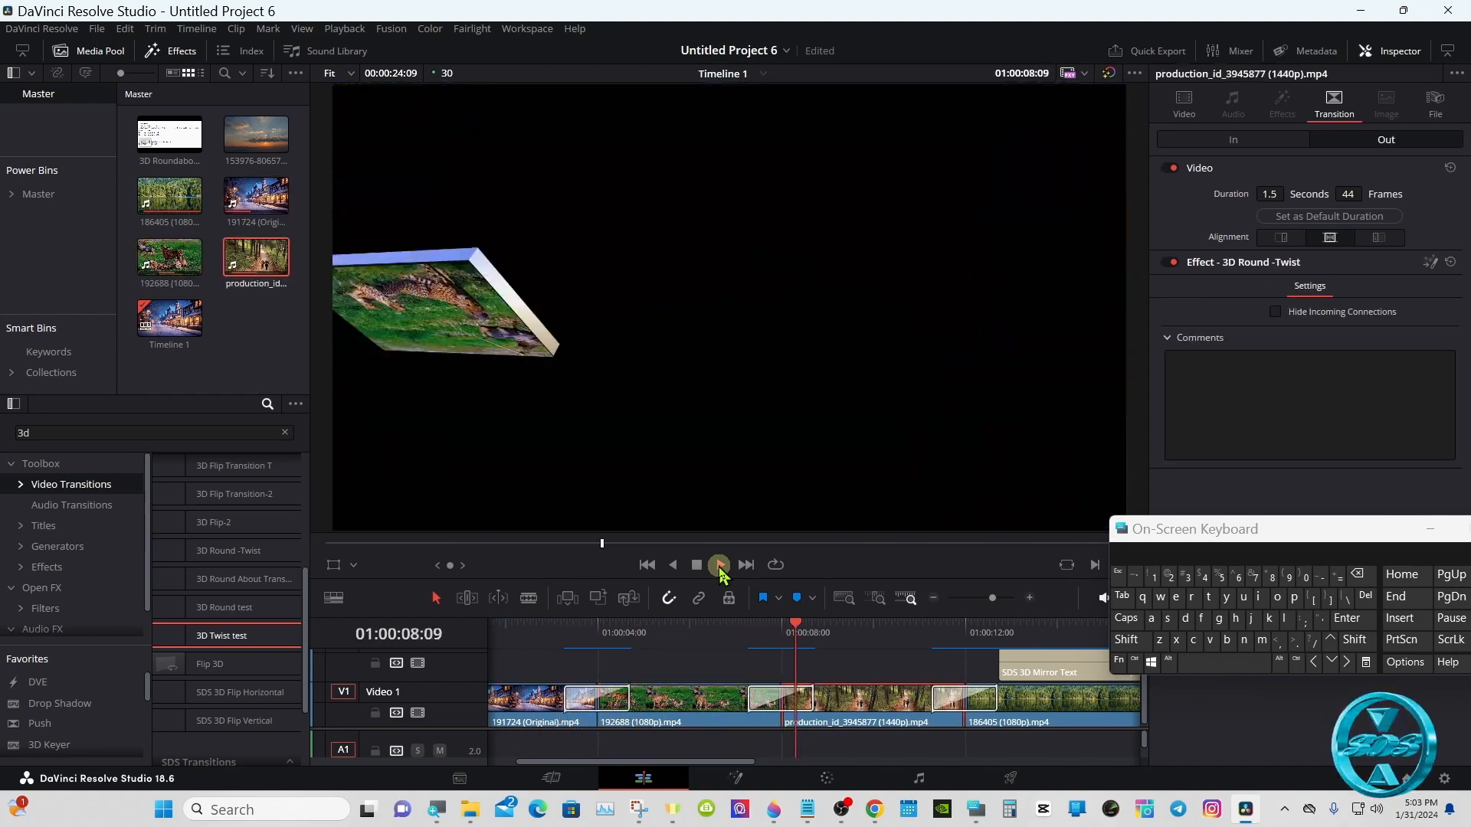
left_click(696, 564)
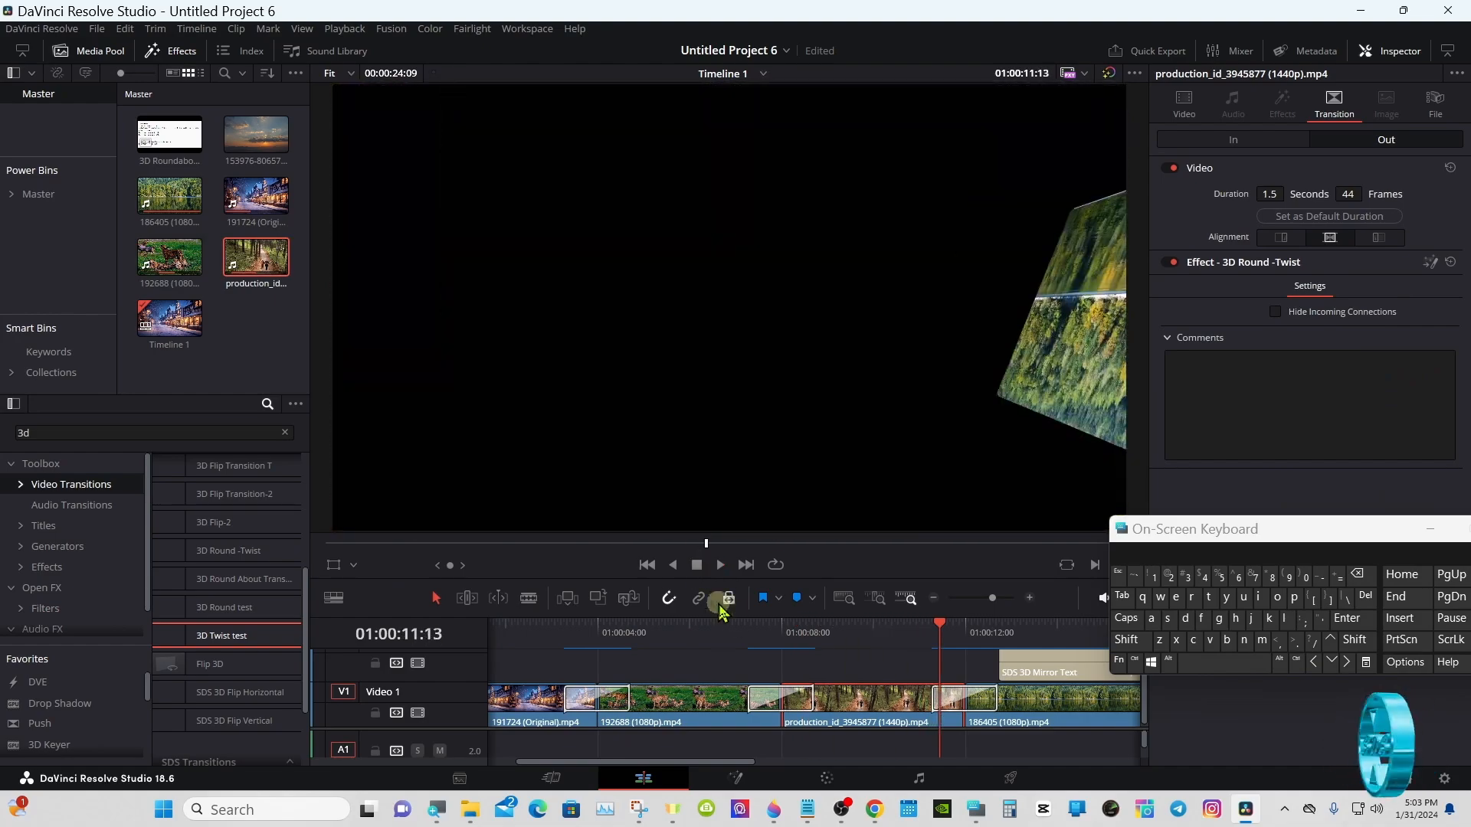
left_click(631, 634)
key("Up")
left_click(767, 703)
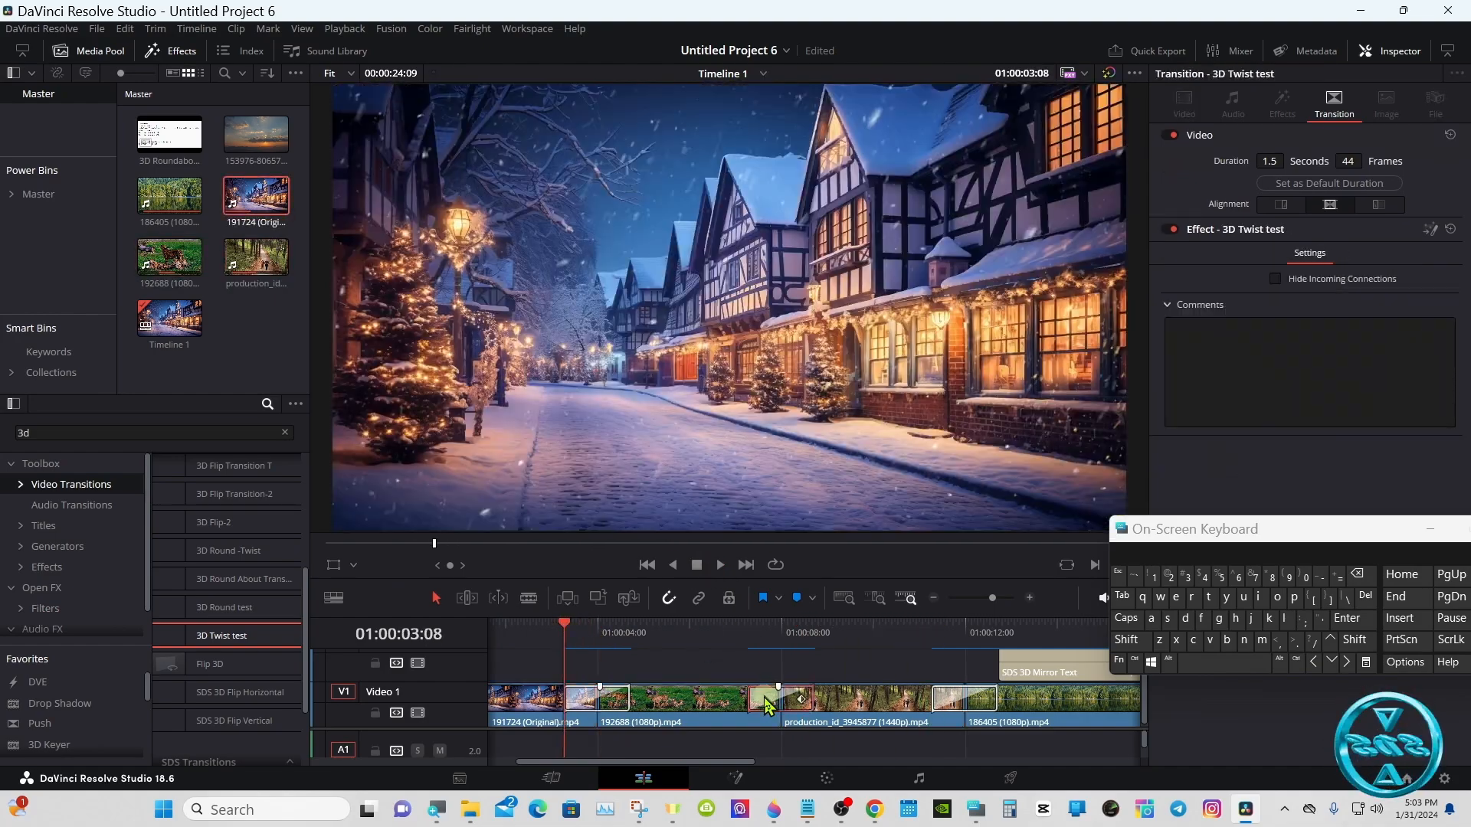
right_click(767, 703)
left_click(748, 633)
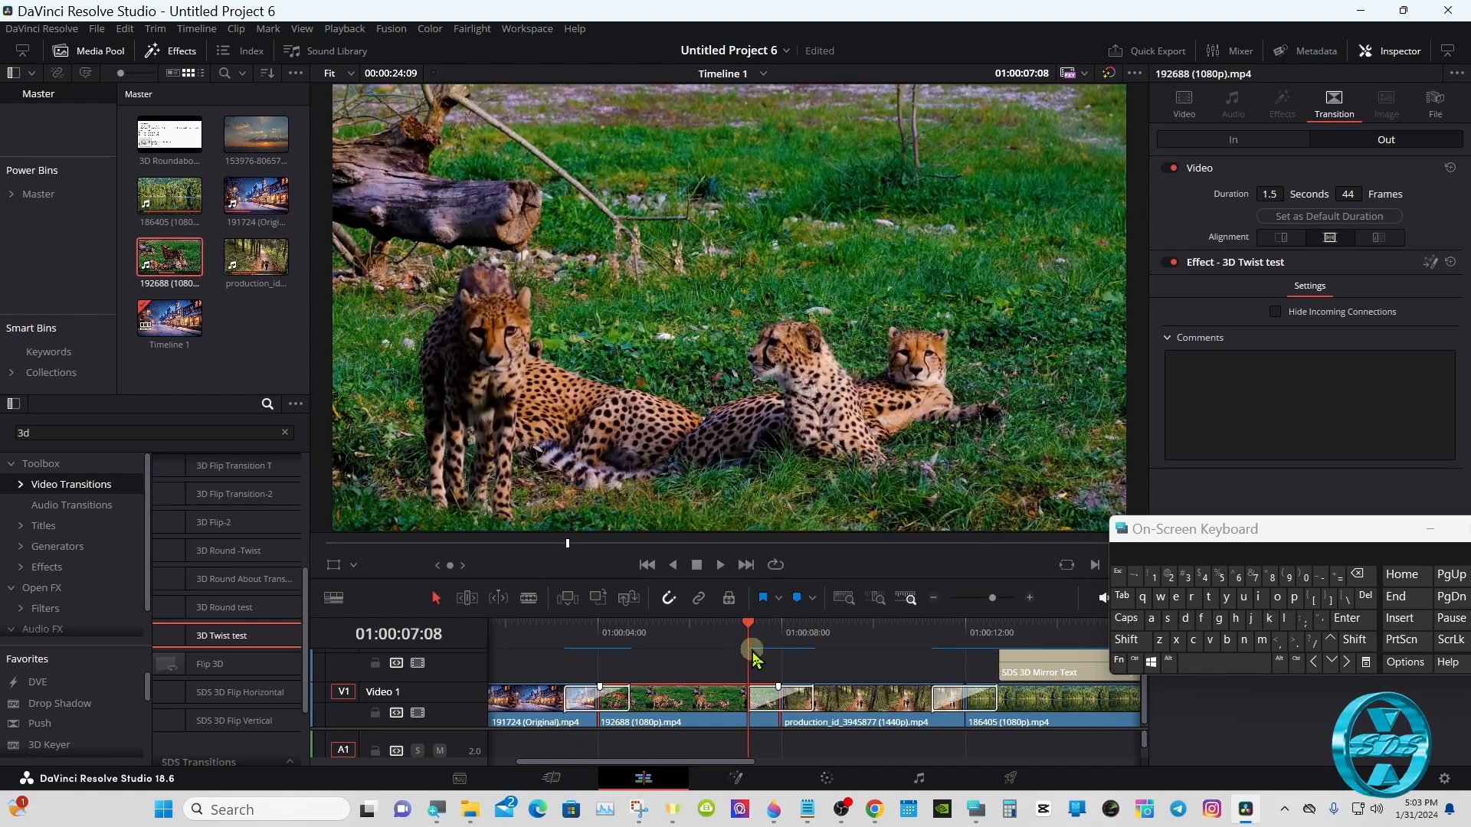
right_click(766, 709)
left_click(796, 689)
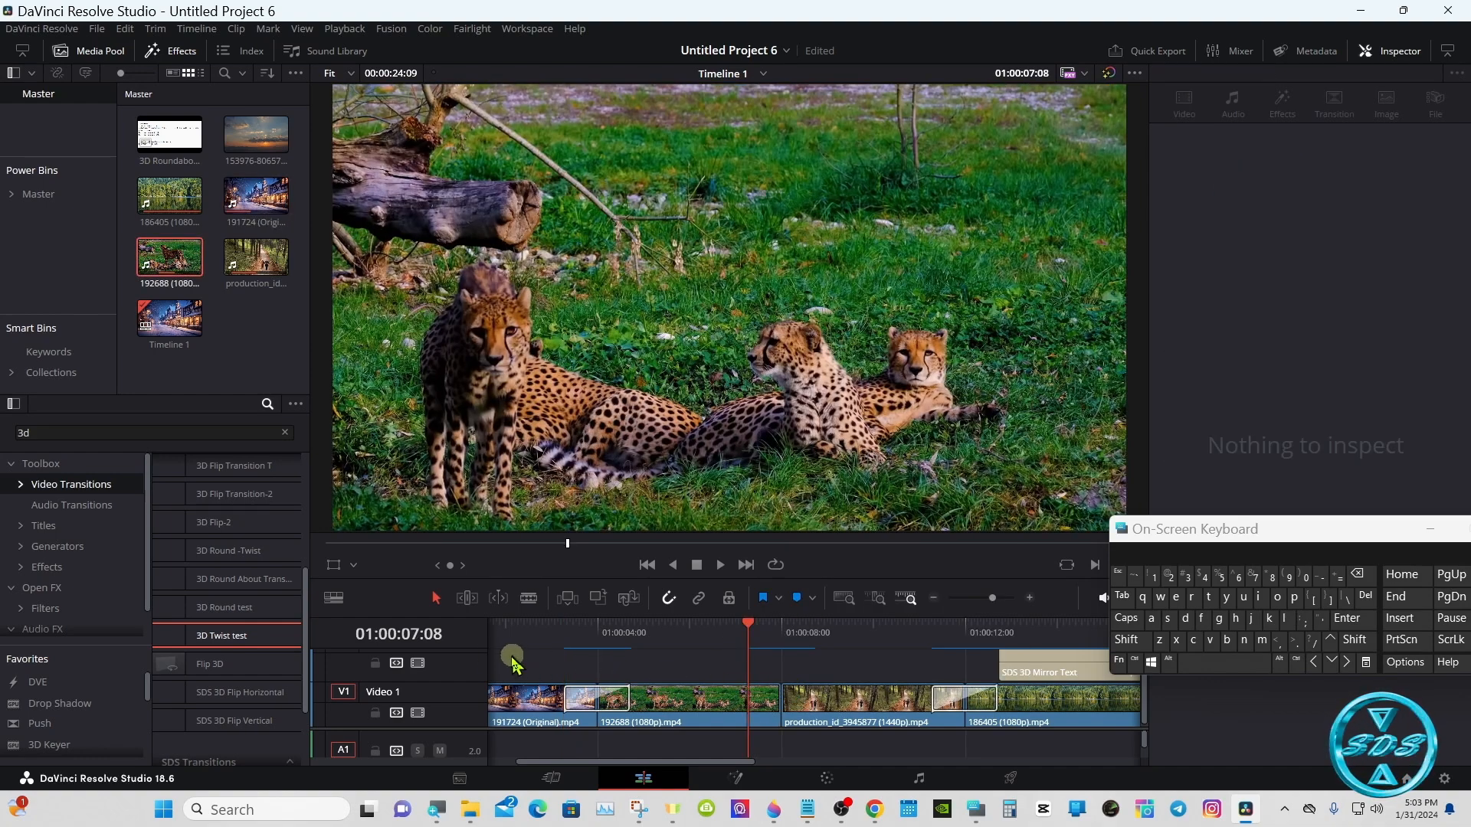
left_click_drag(295, 607, 785, 690)
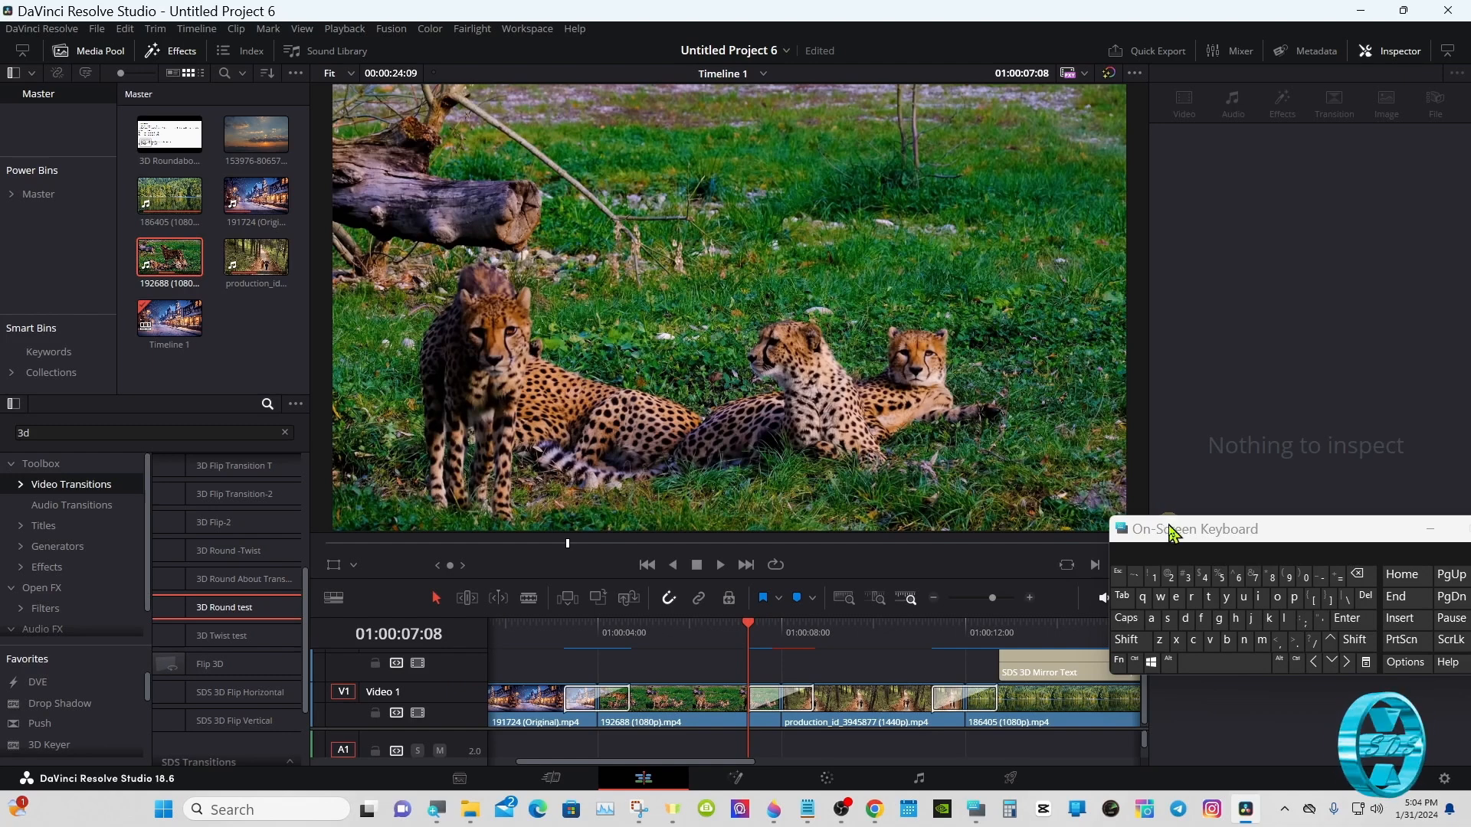
Minimise the on-screen keyboard and move the playhead to the start of the timeline.
left_click_drag(1176, 536, 1061, 596)
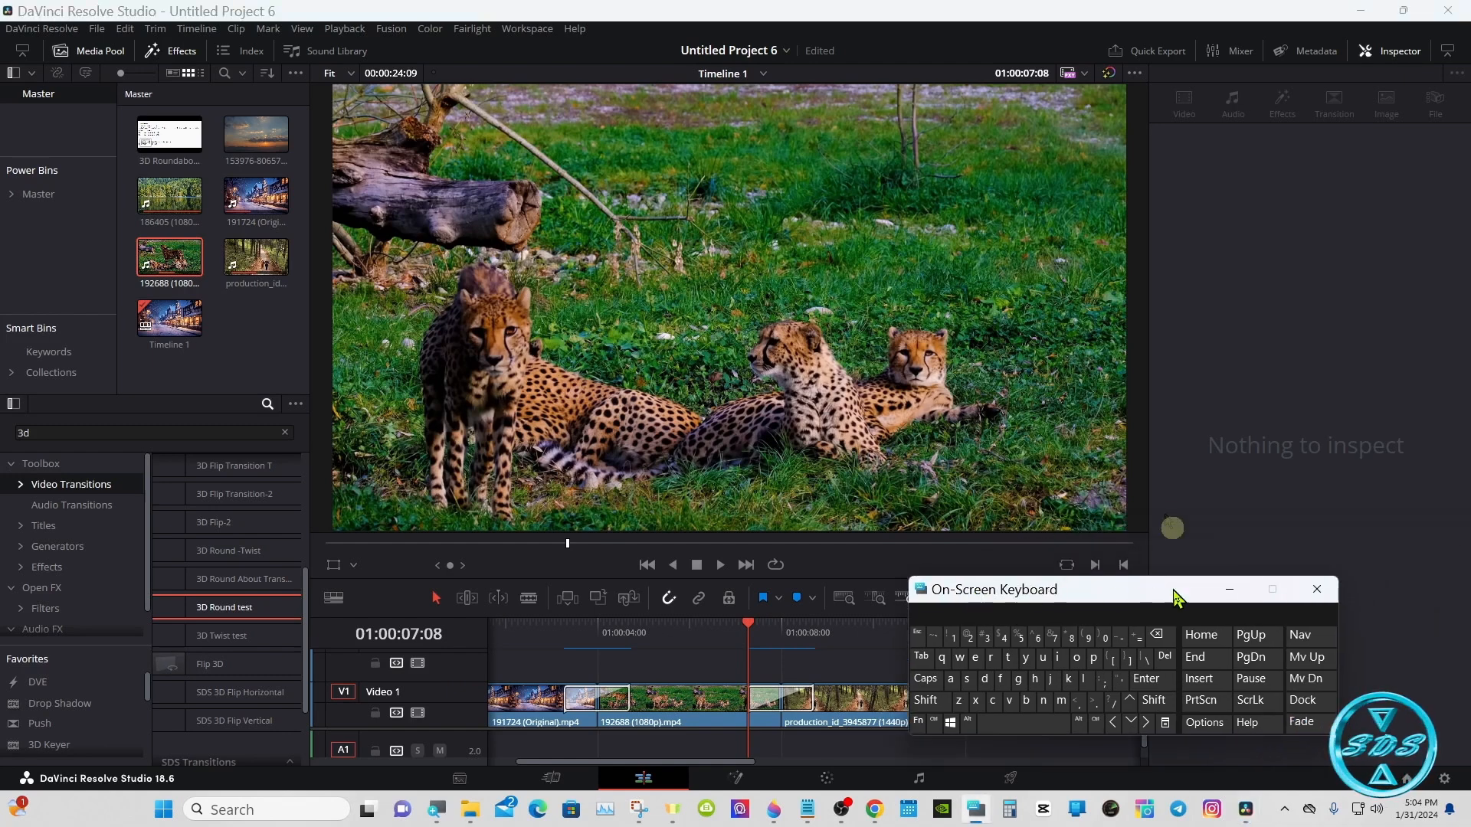
left_click(1228, 589)
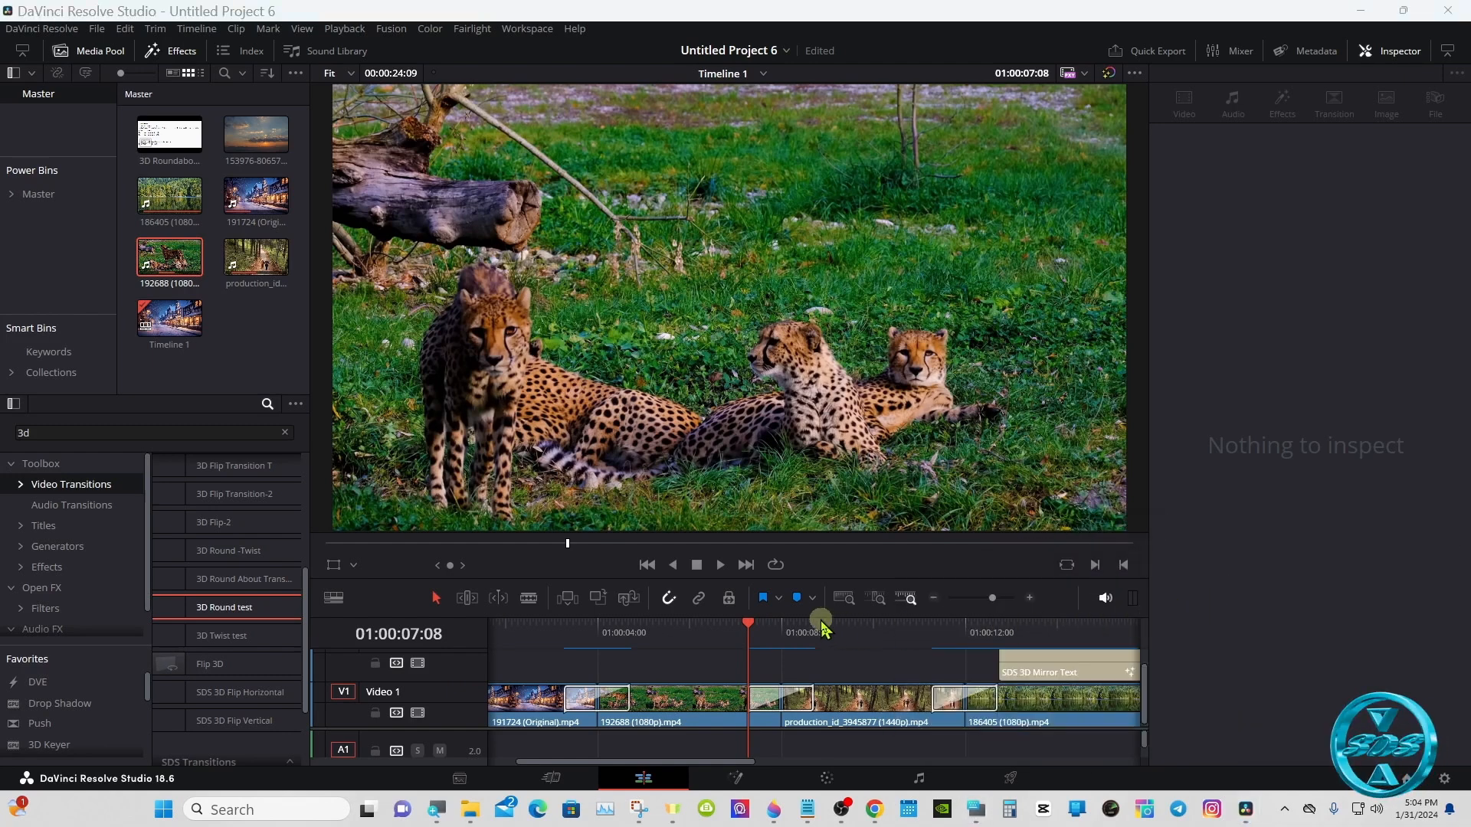
left_click_drag(815, 616, 813, 619)
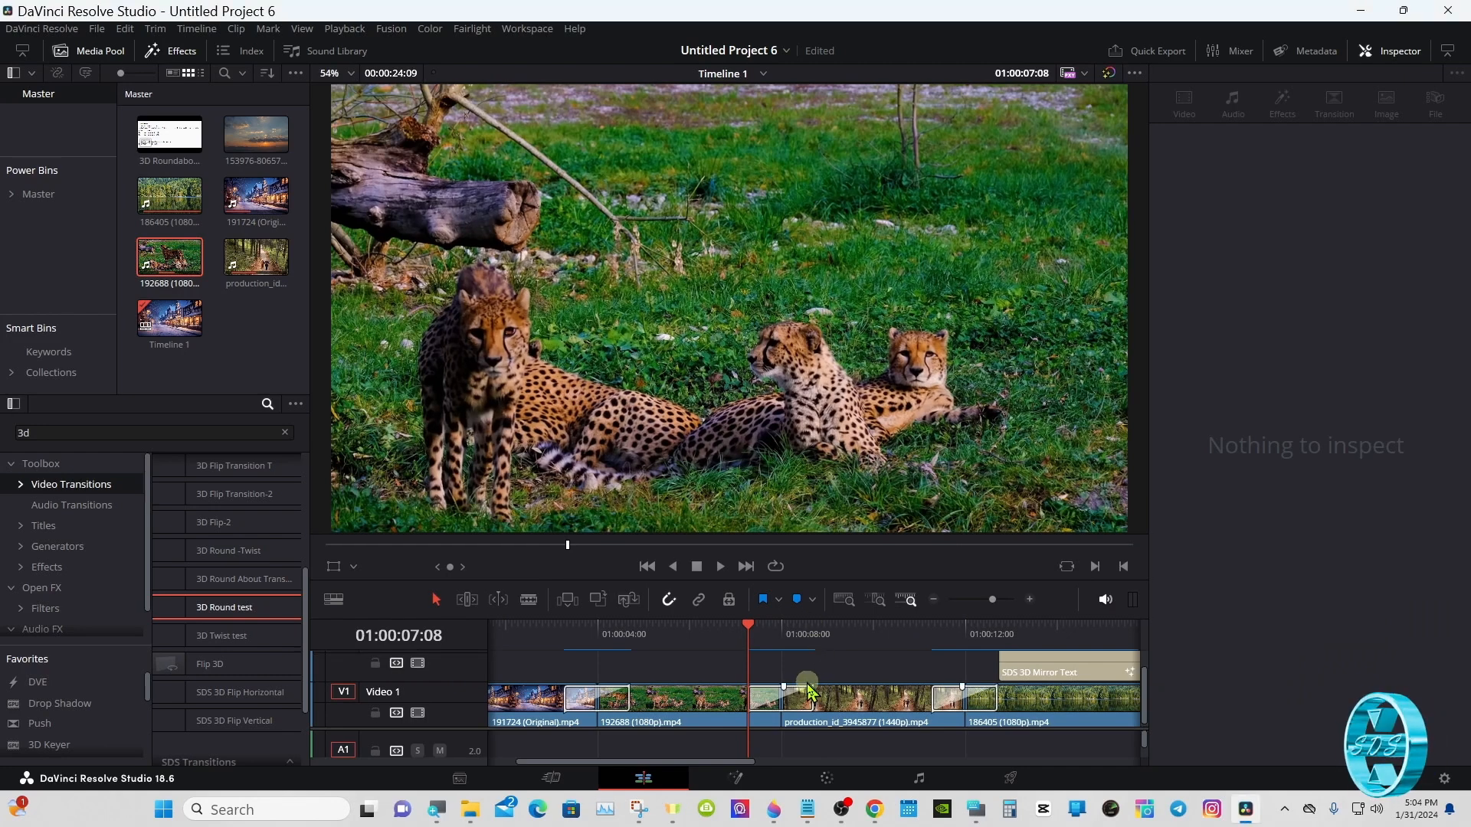
left_click(492, 627)
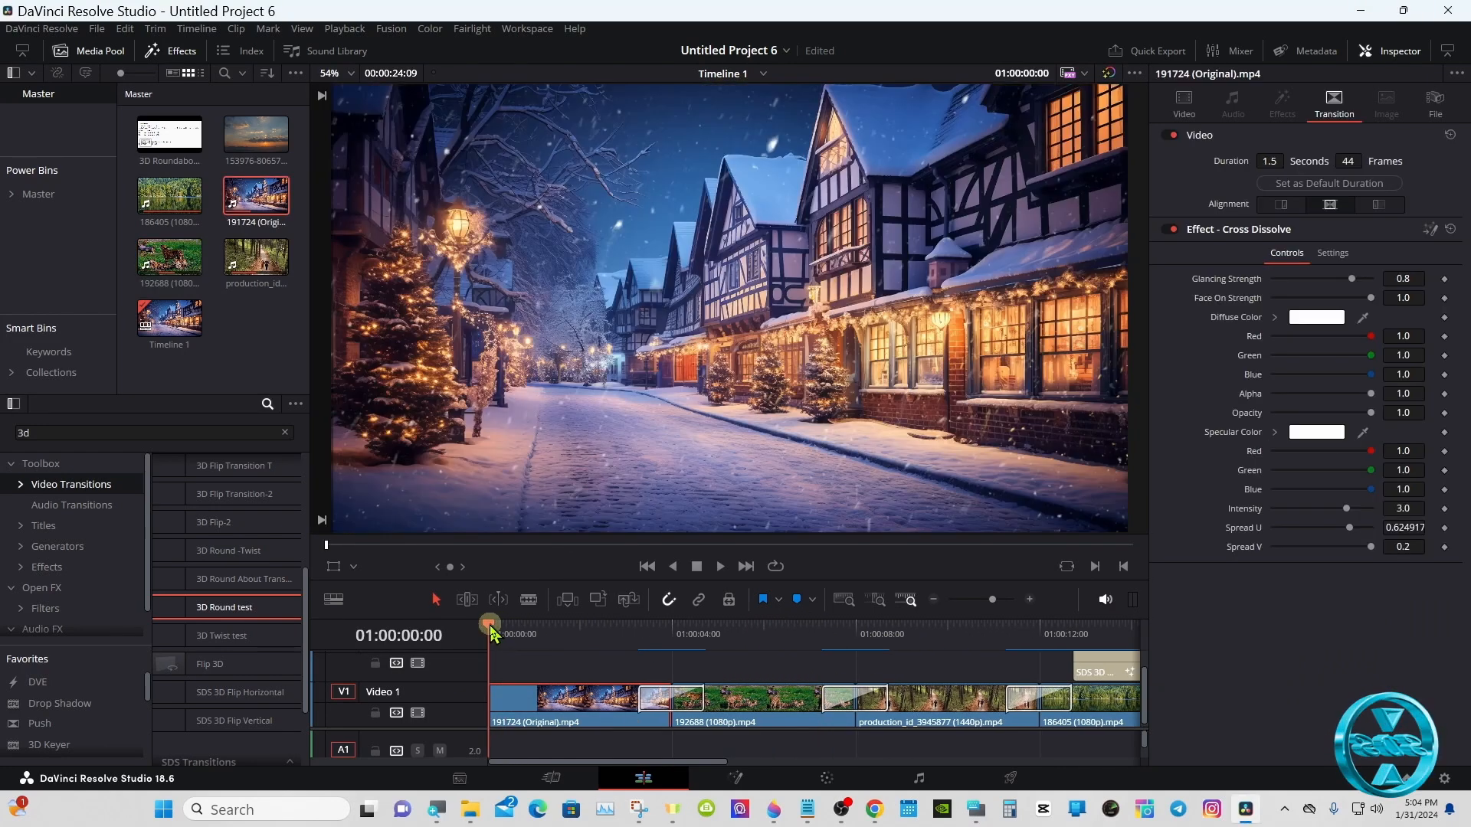